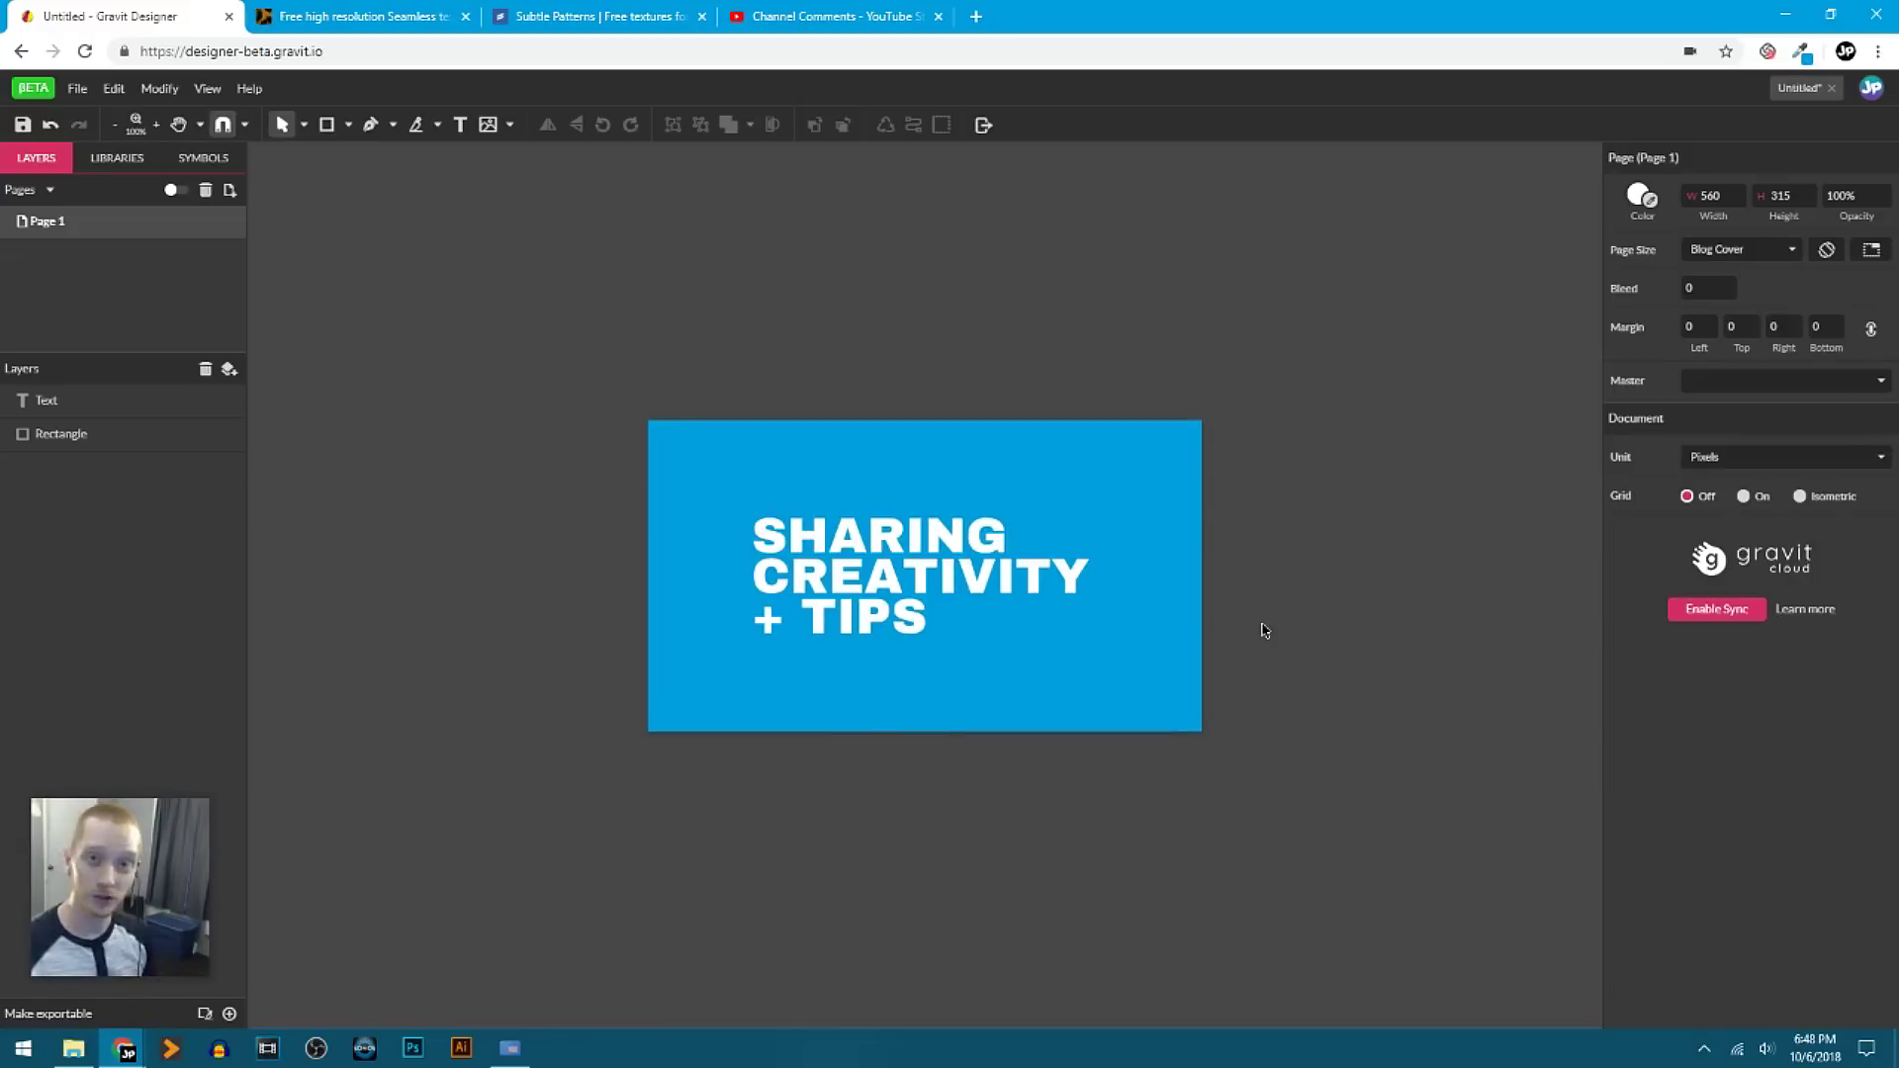
Switch from the Gravit Designer cover to the Wild Textures free seamless textures page.
left_click(364, 17)
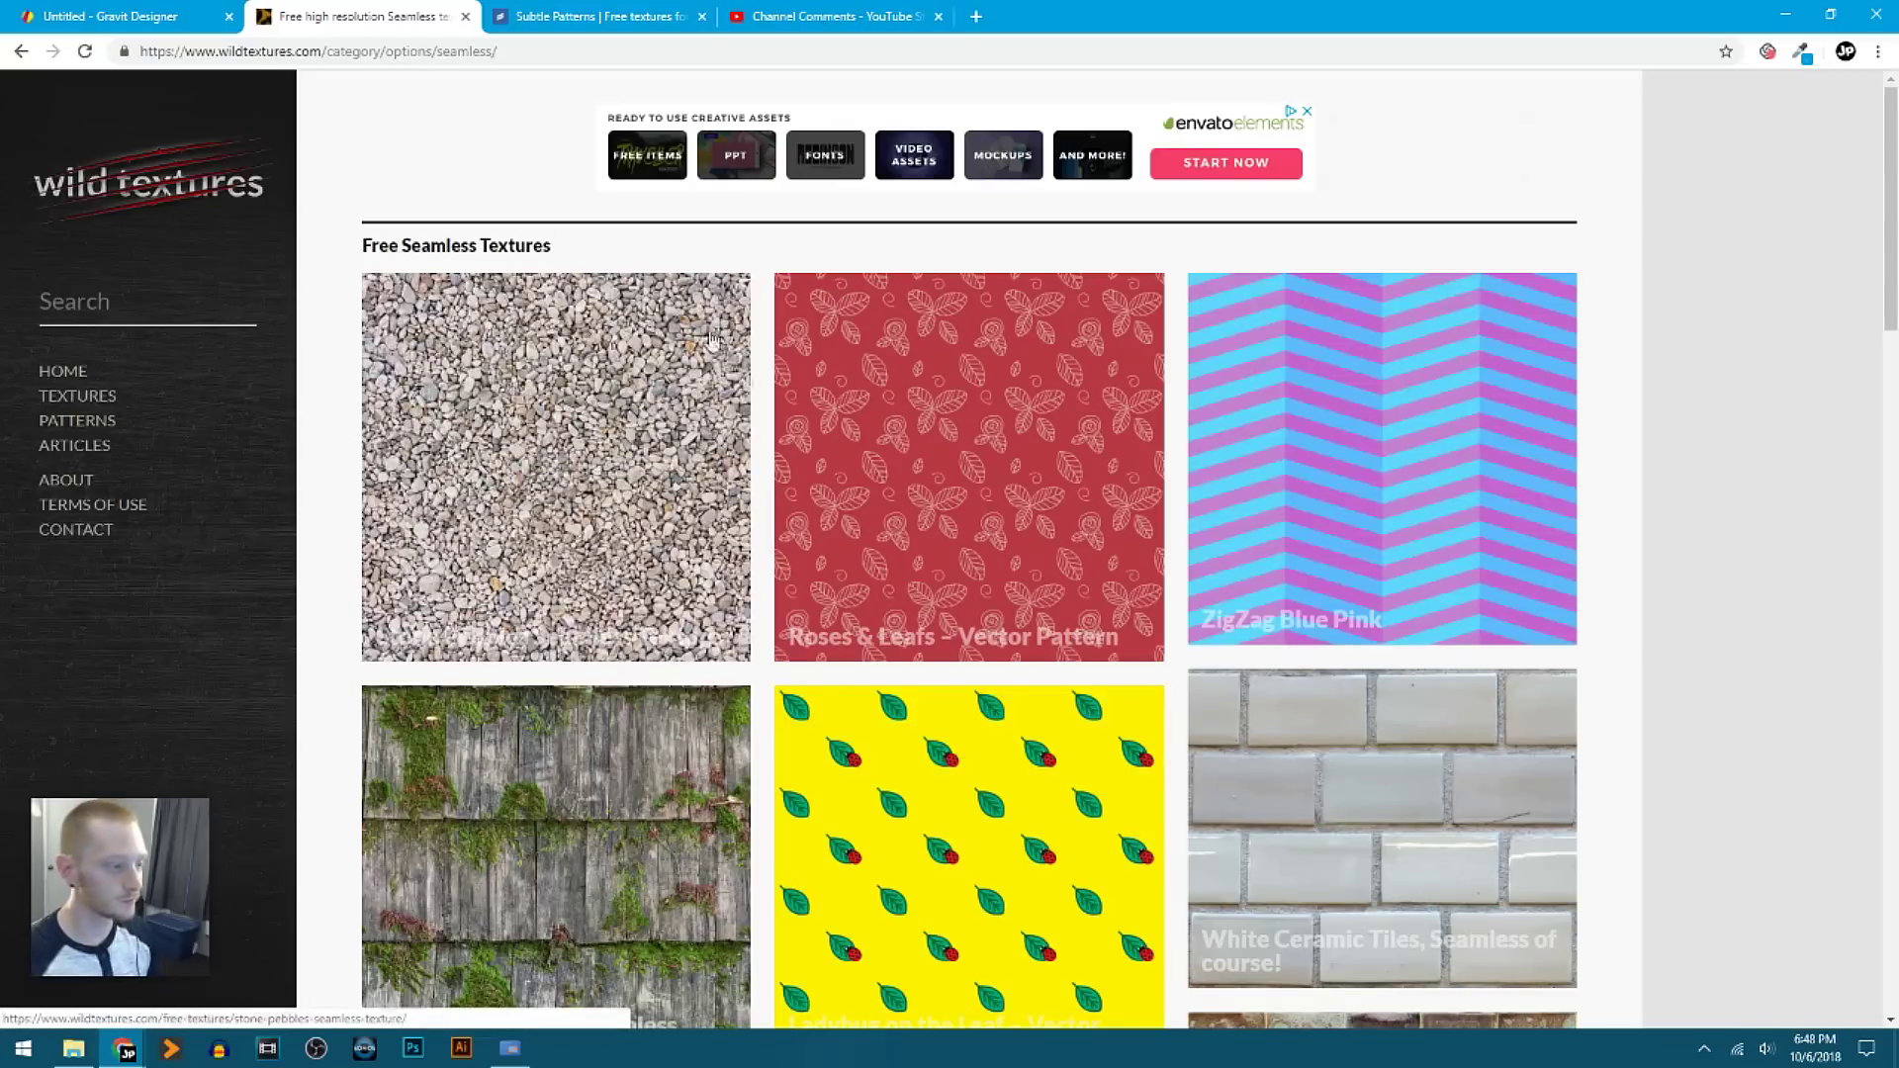
scroll(1551, 584, "down", 7)
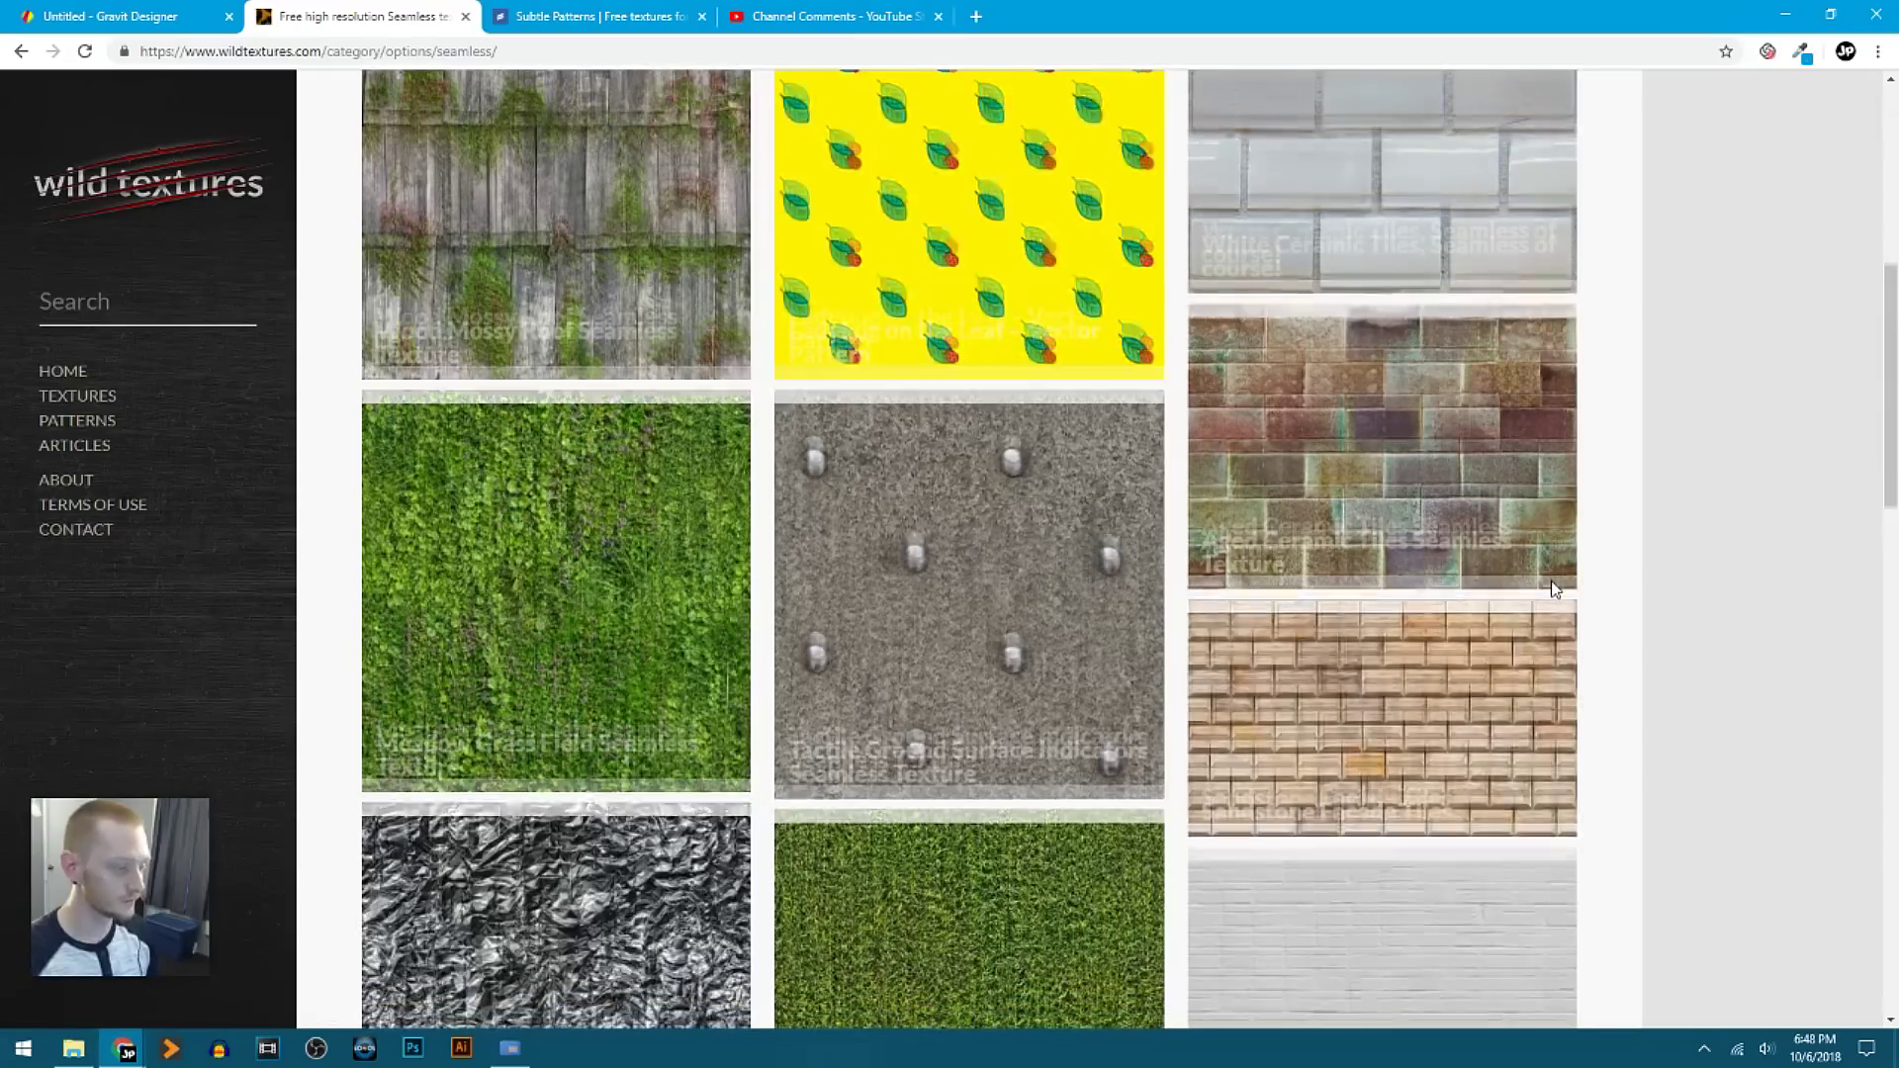
scroll(1552, 589, "down", 5)
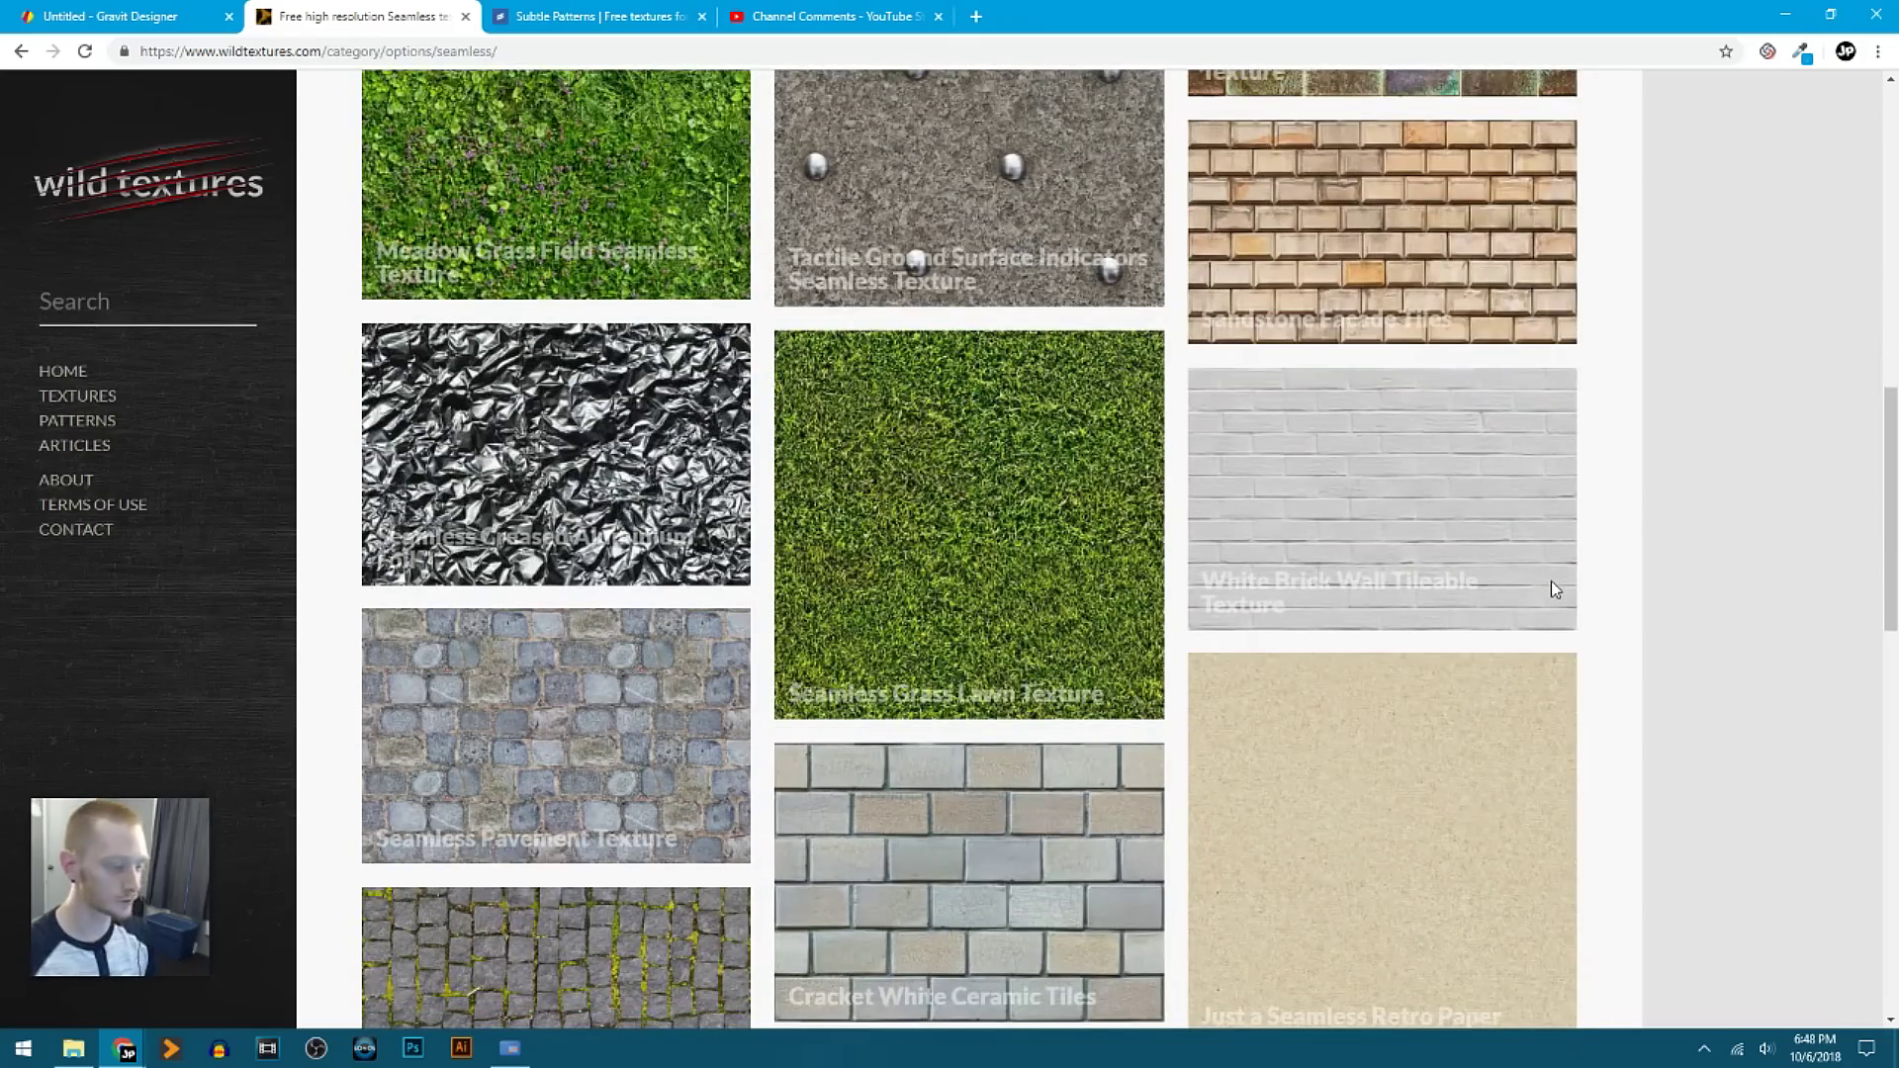
scroll(1551, 584, "down", 9)
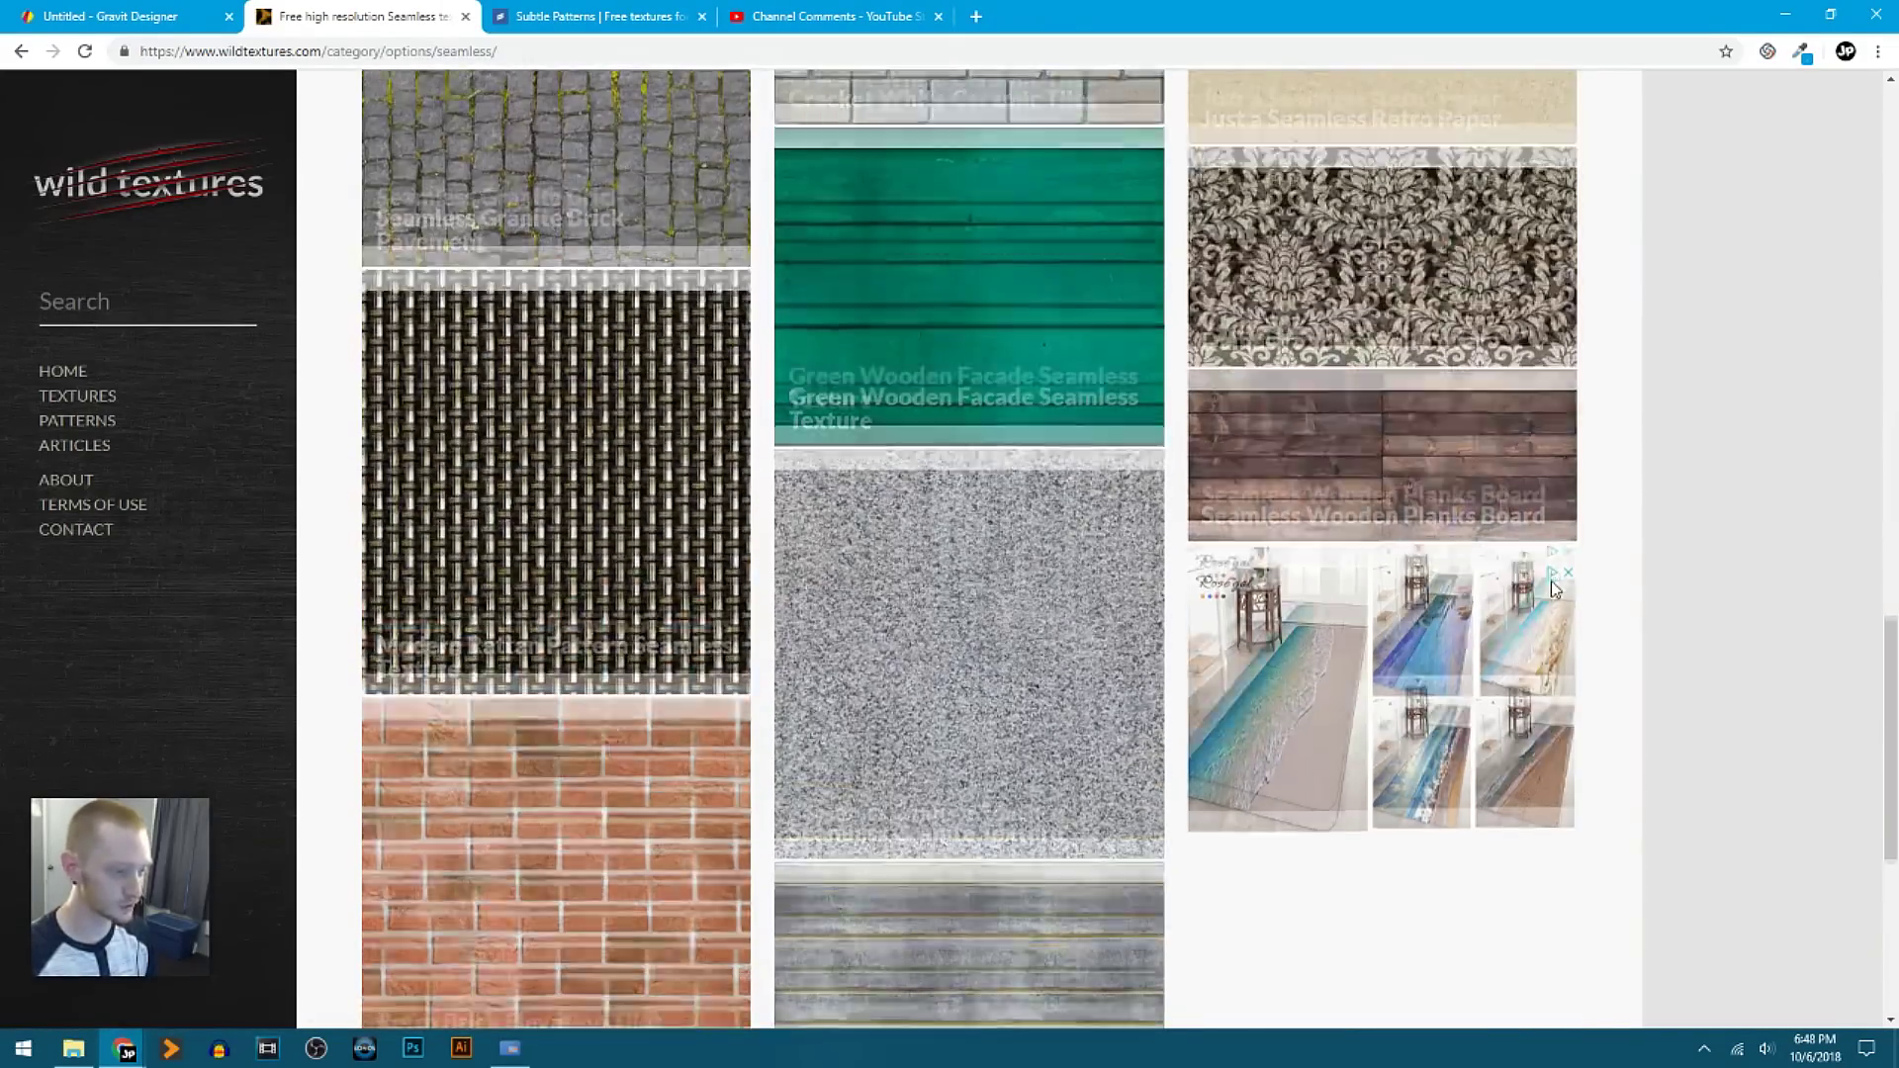
scroll(1551, 587, "up", 10)
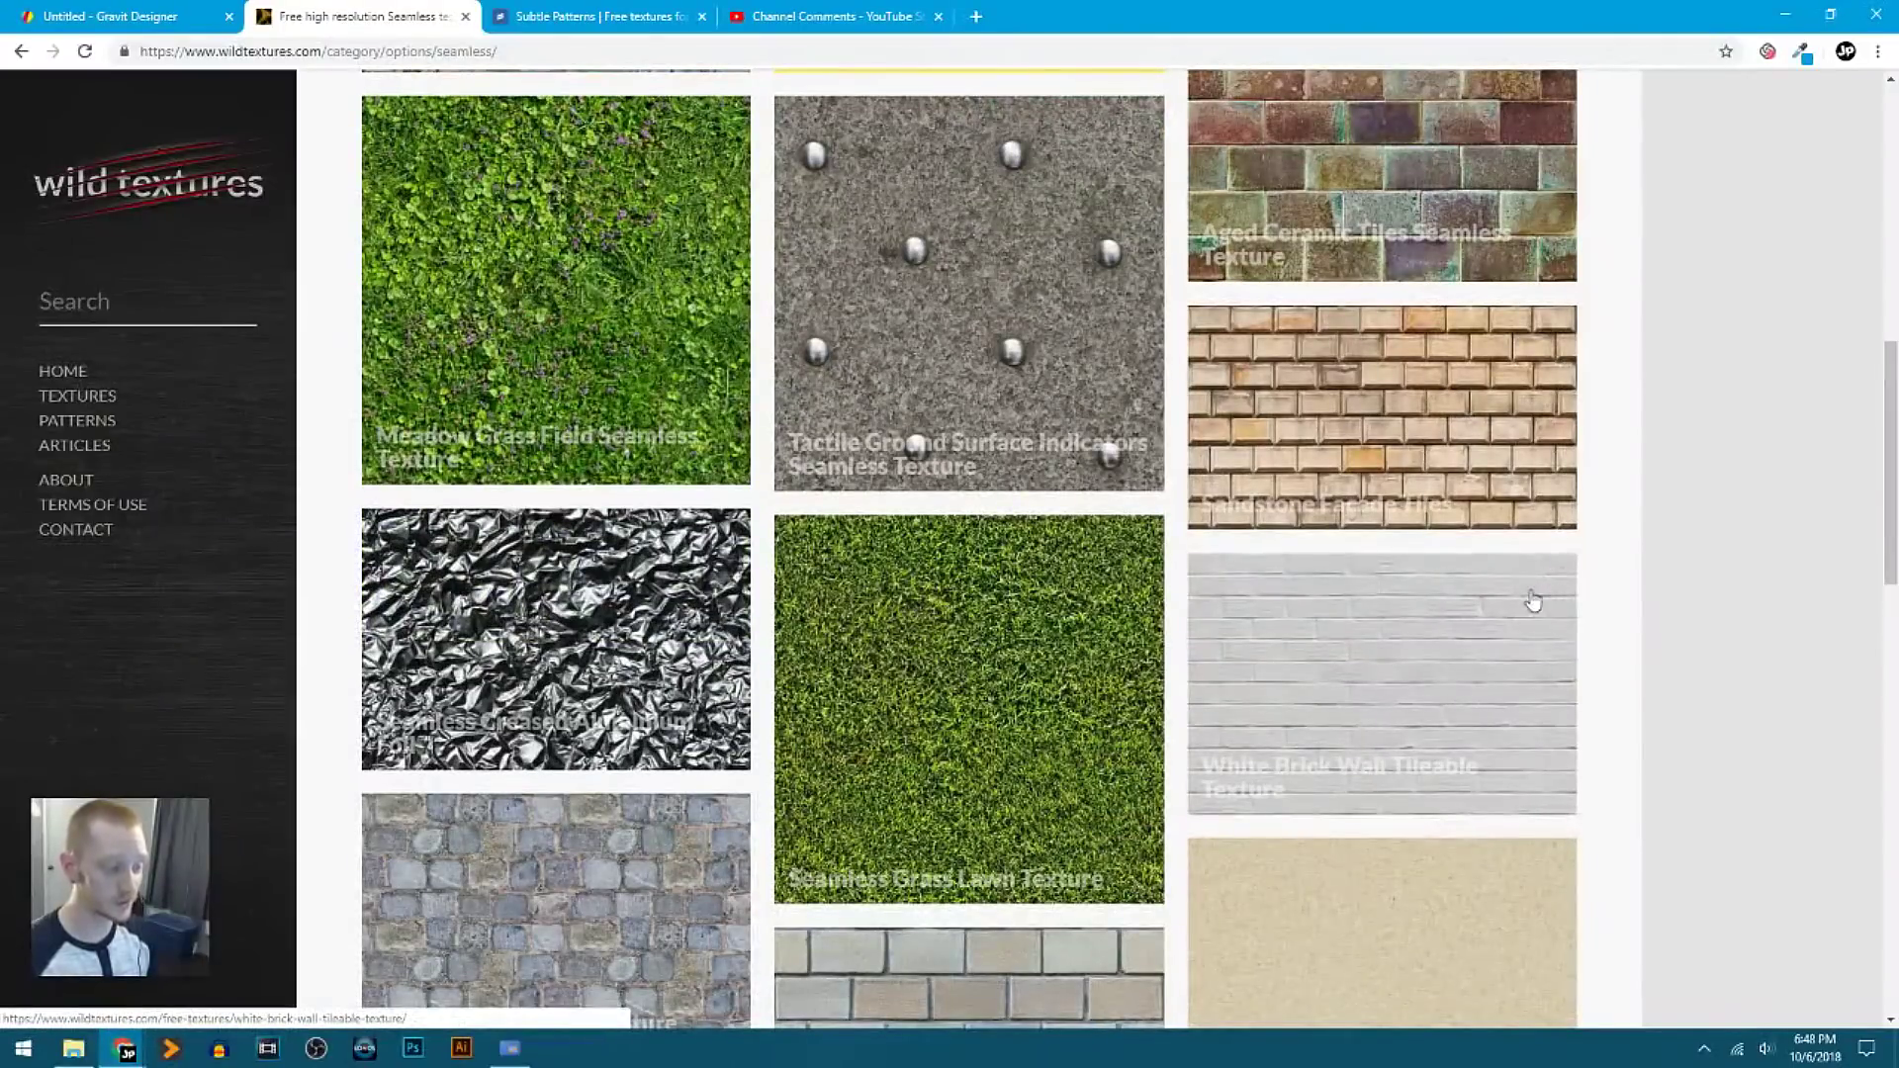
scroll(598, 302, "up", 5)
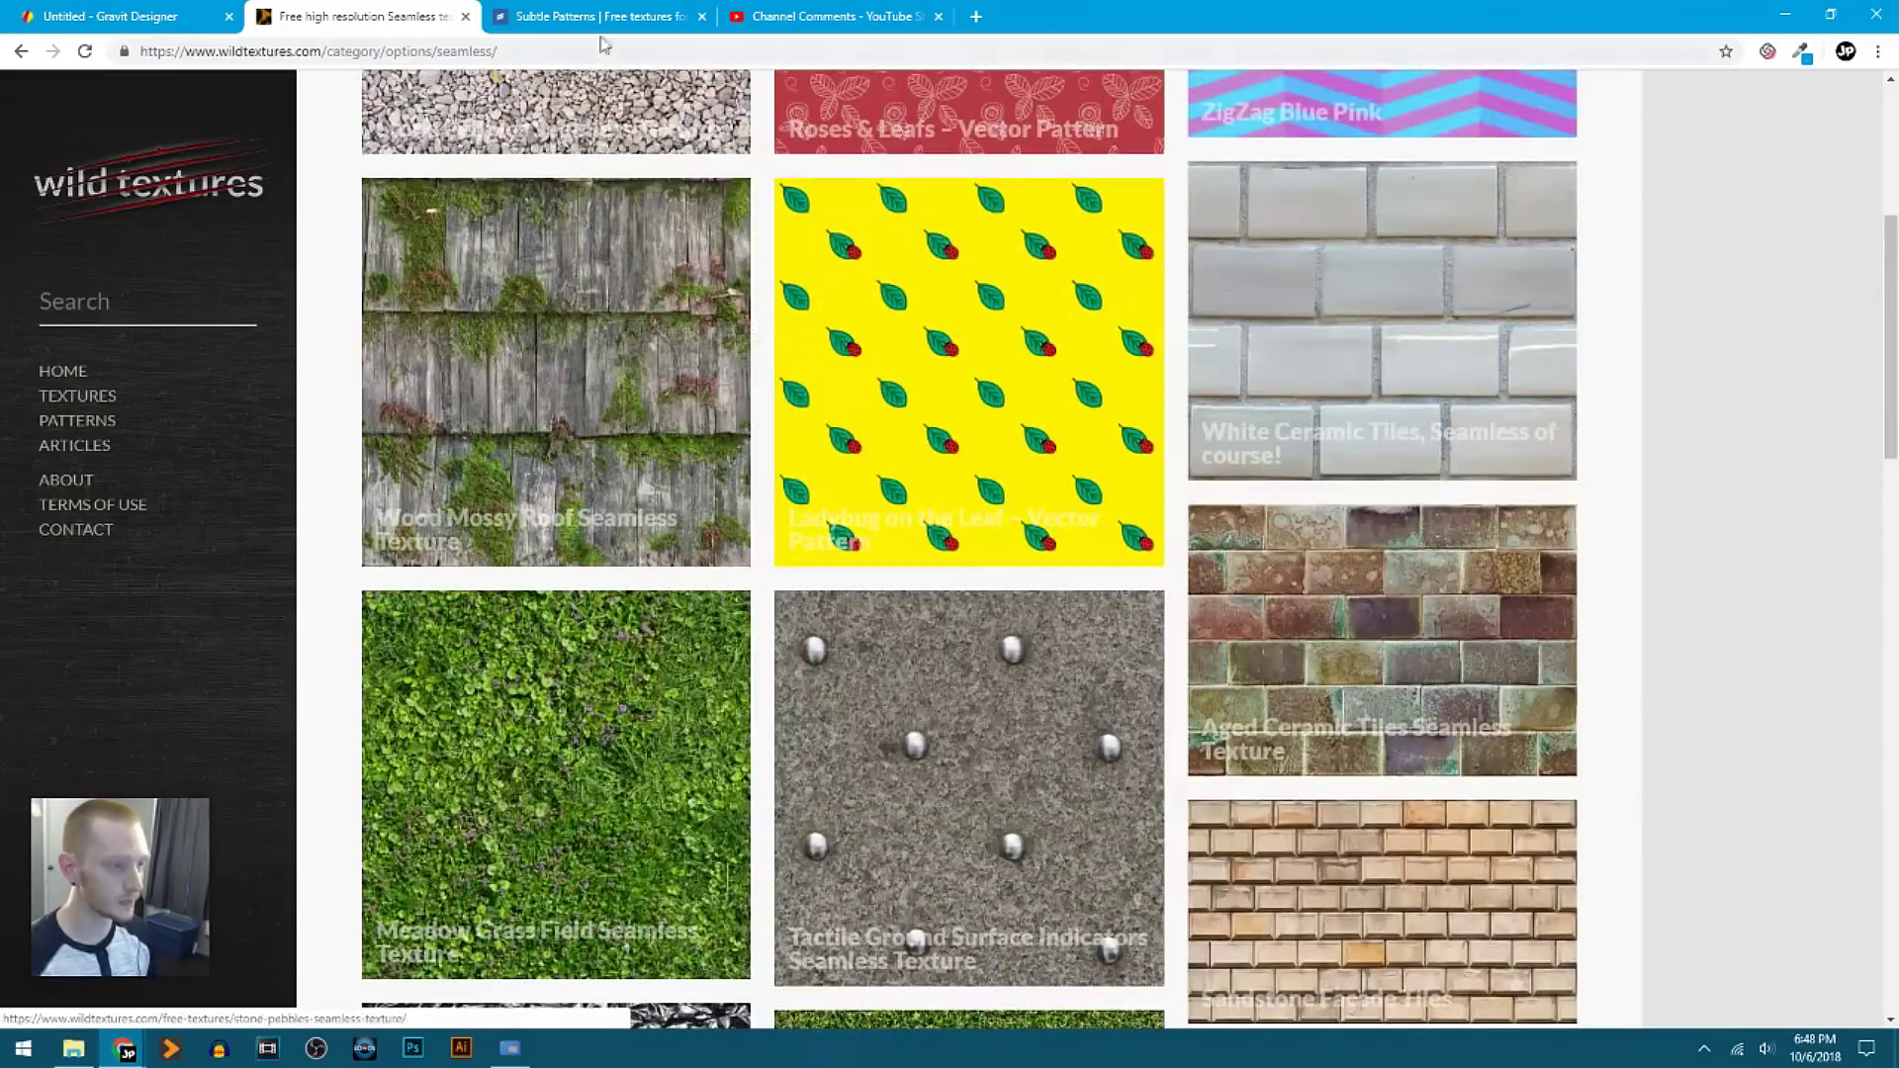
left_click(606, 18)
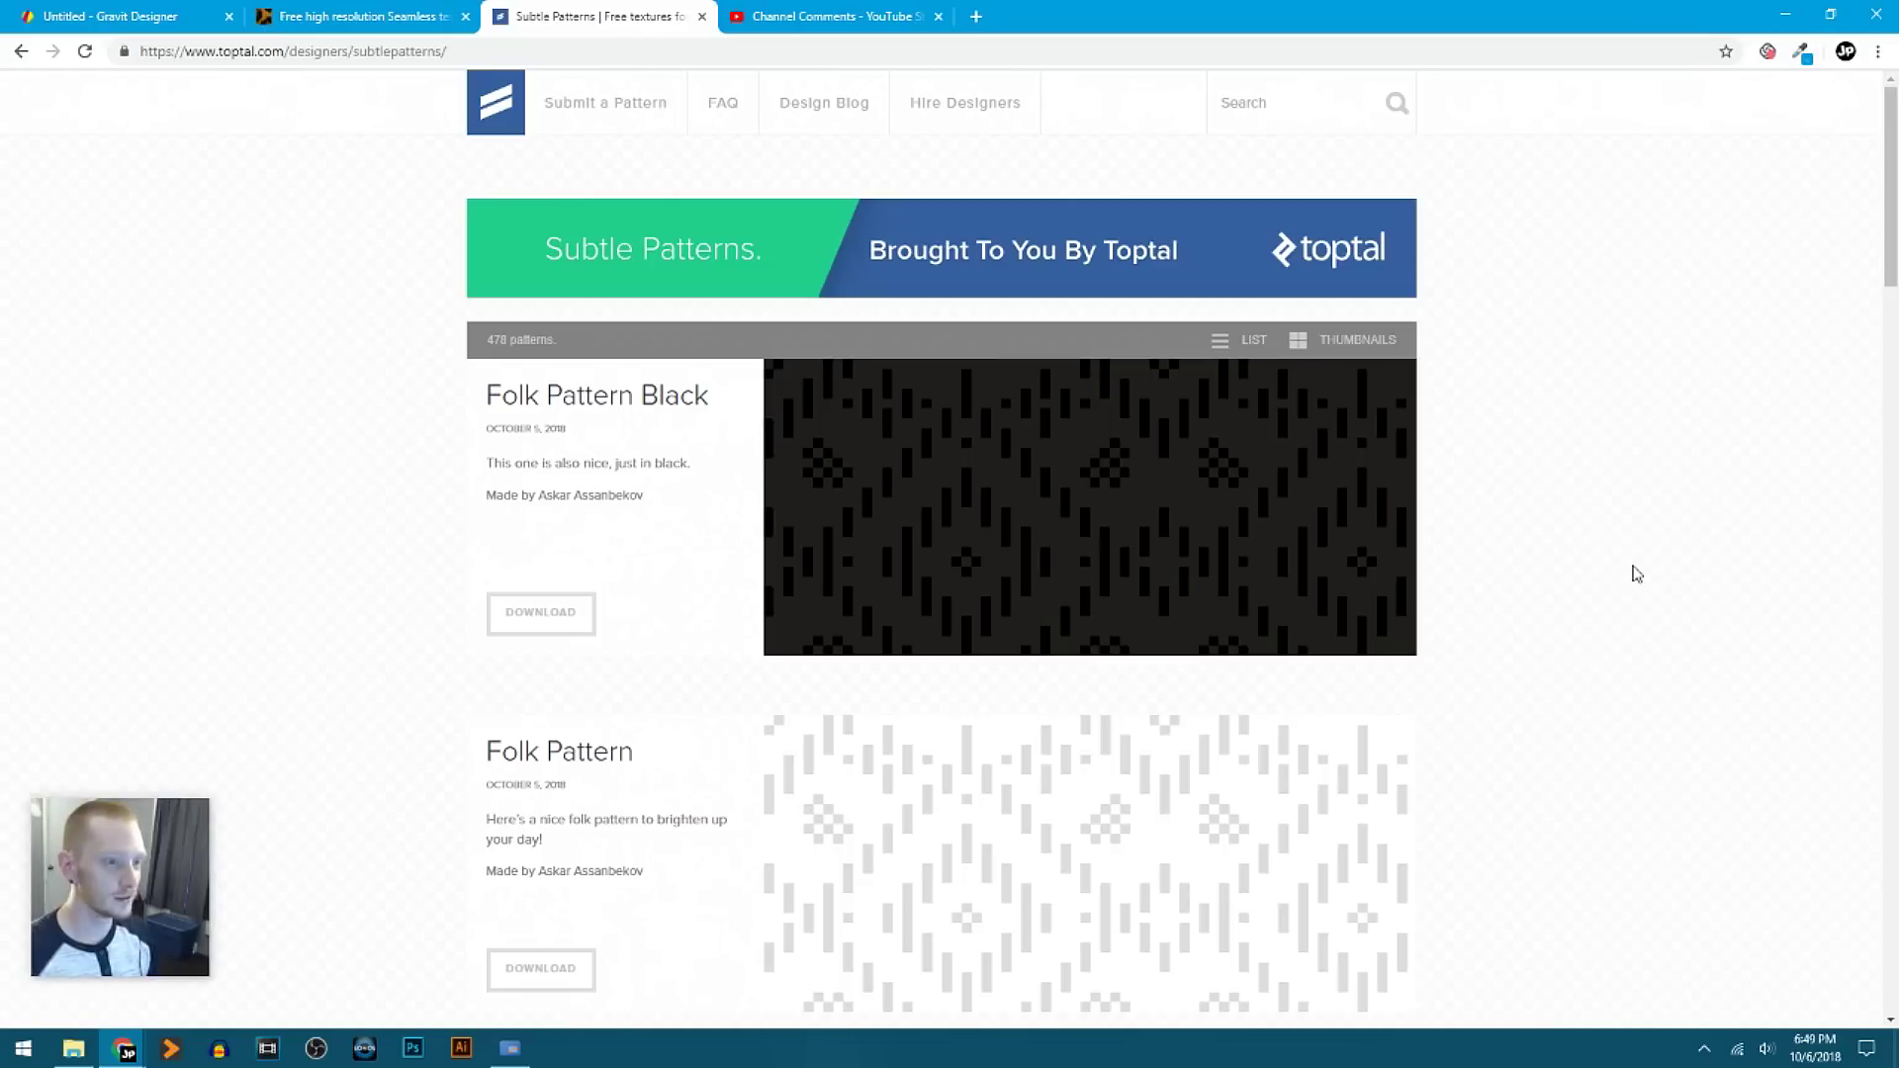
Scroll Toptal's Subtle Patterns listing down to the pagination and back to the top.
scroll(1638, 574, "down", 3)
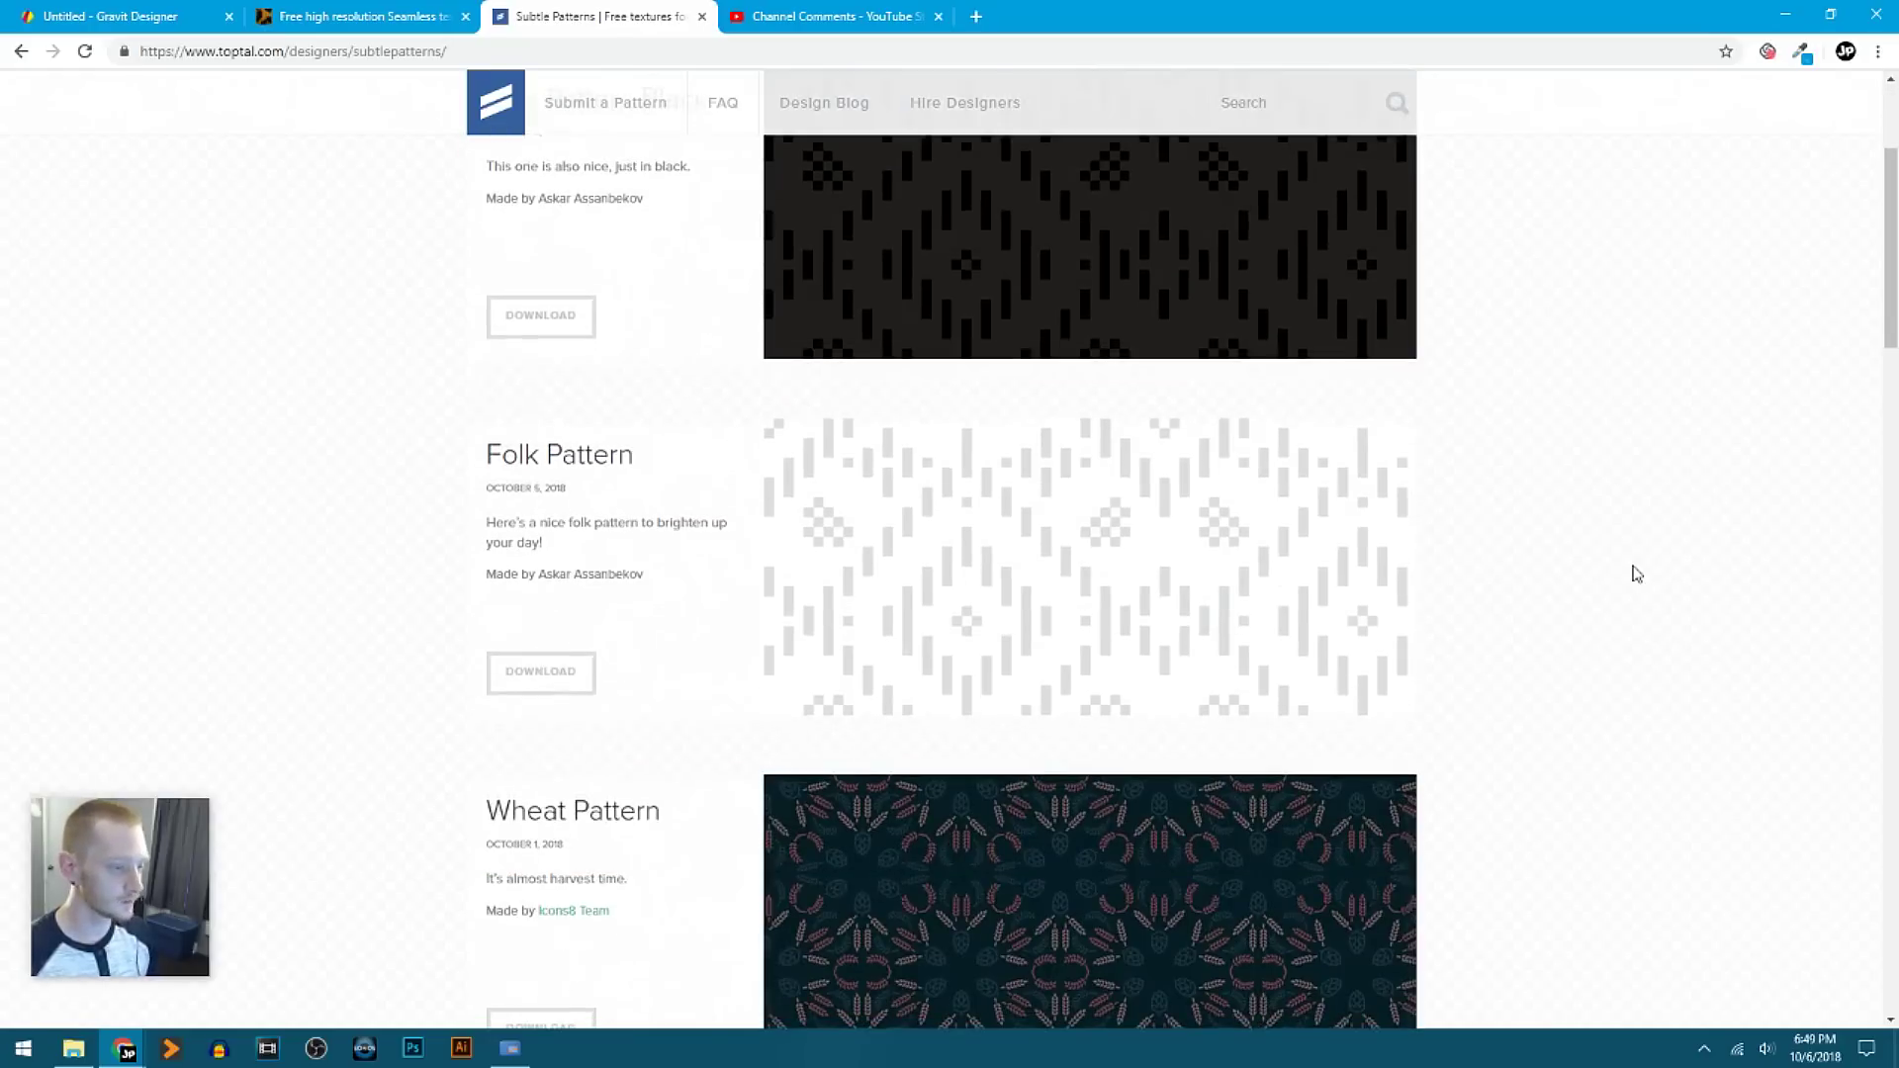
scroll(1637, 574, "down", 2)
scroll(1637, 573, "down", 7)
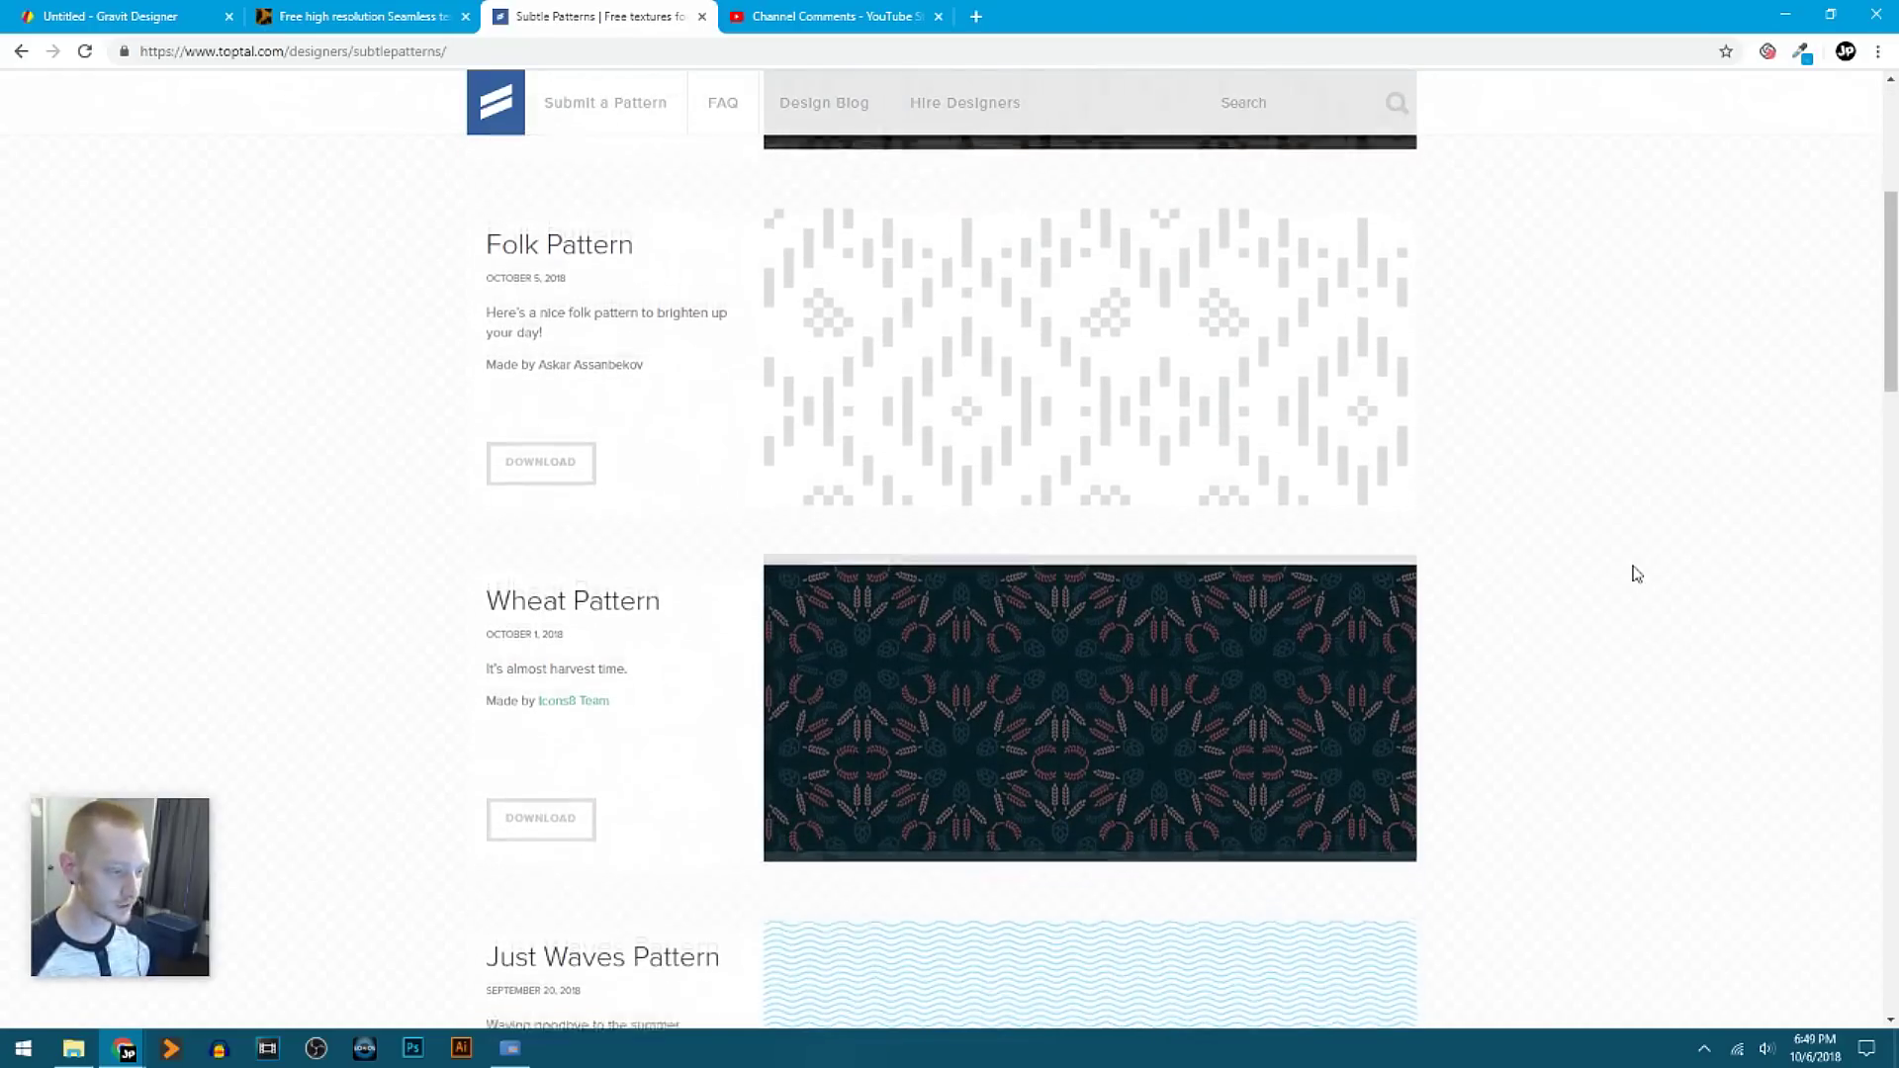
scroll(1637, 574, "down", 3)
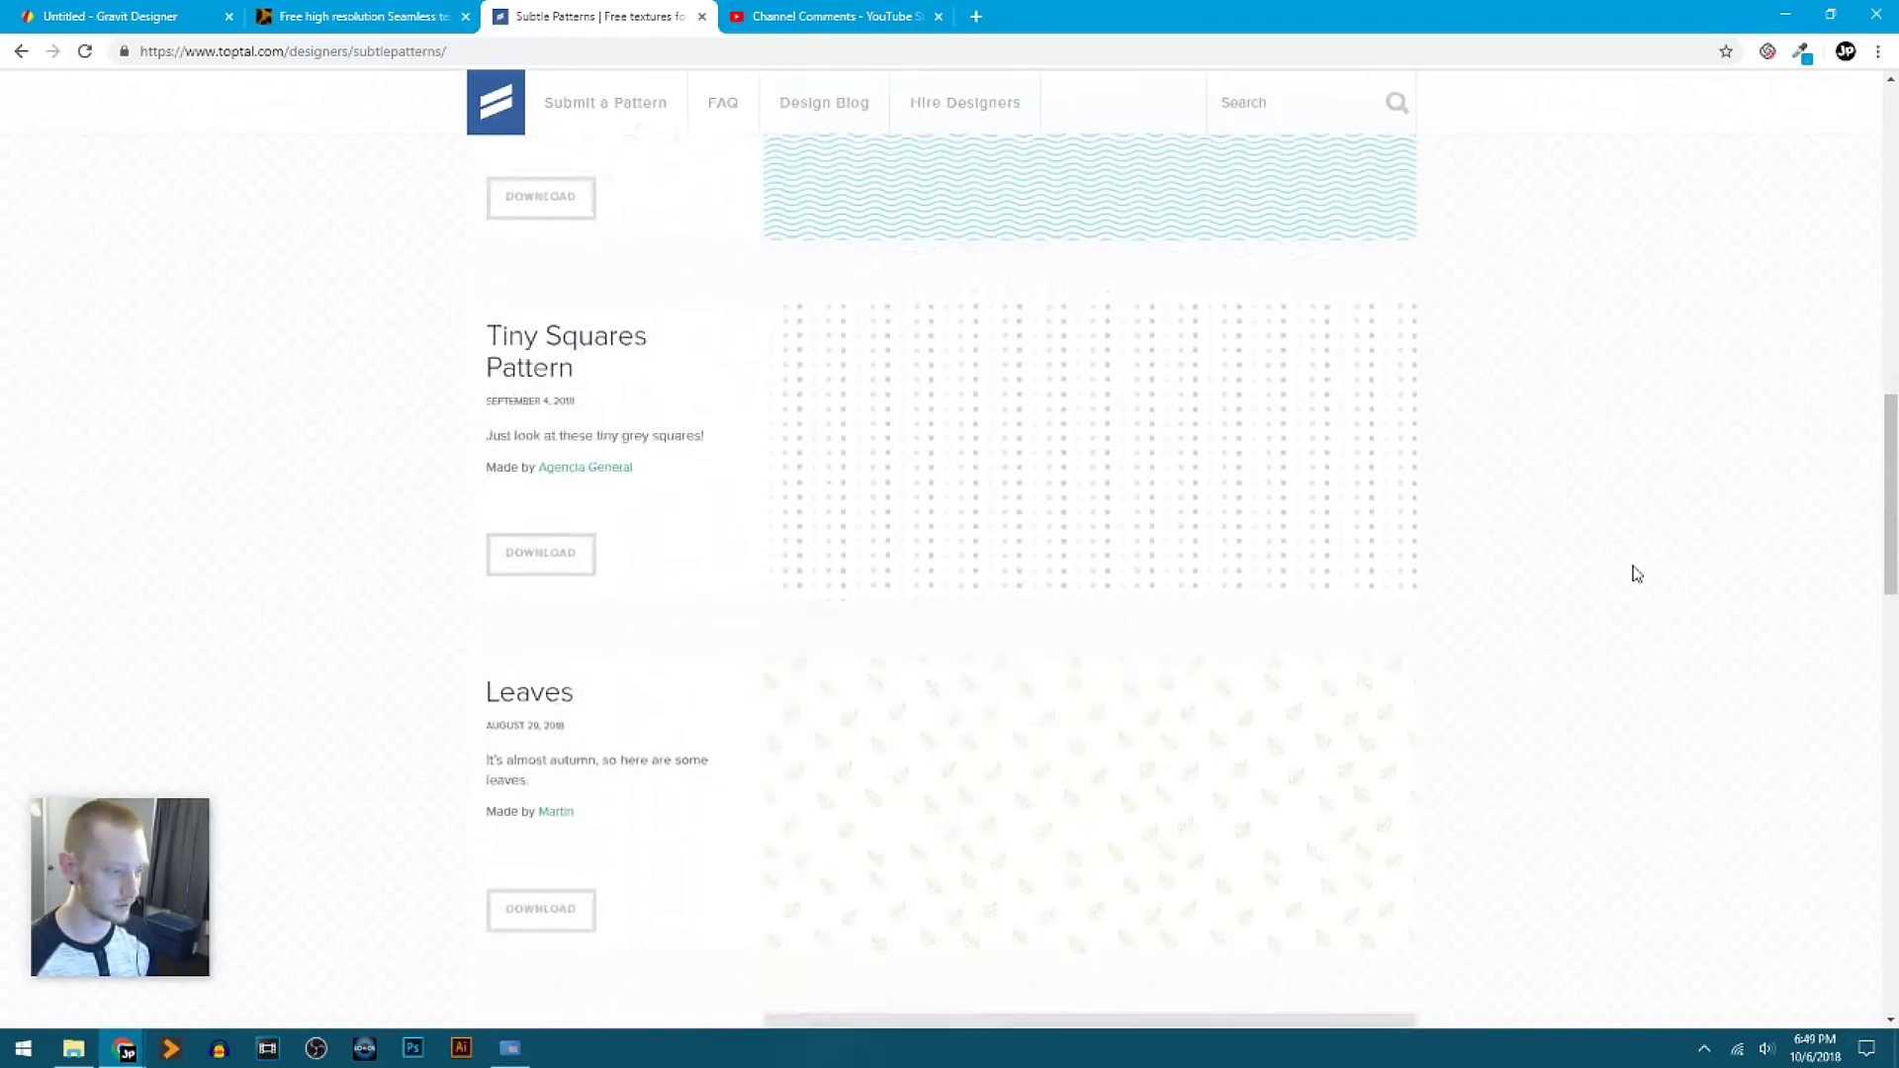
scroll(1637, 574, "up", 4)
scroll(1638, 573, "up", 5)
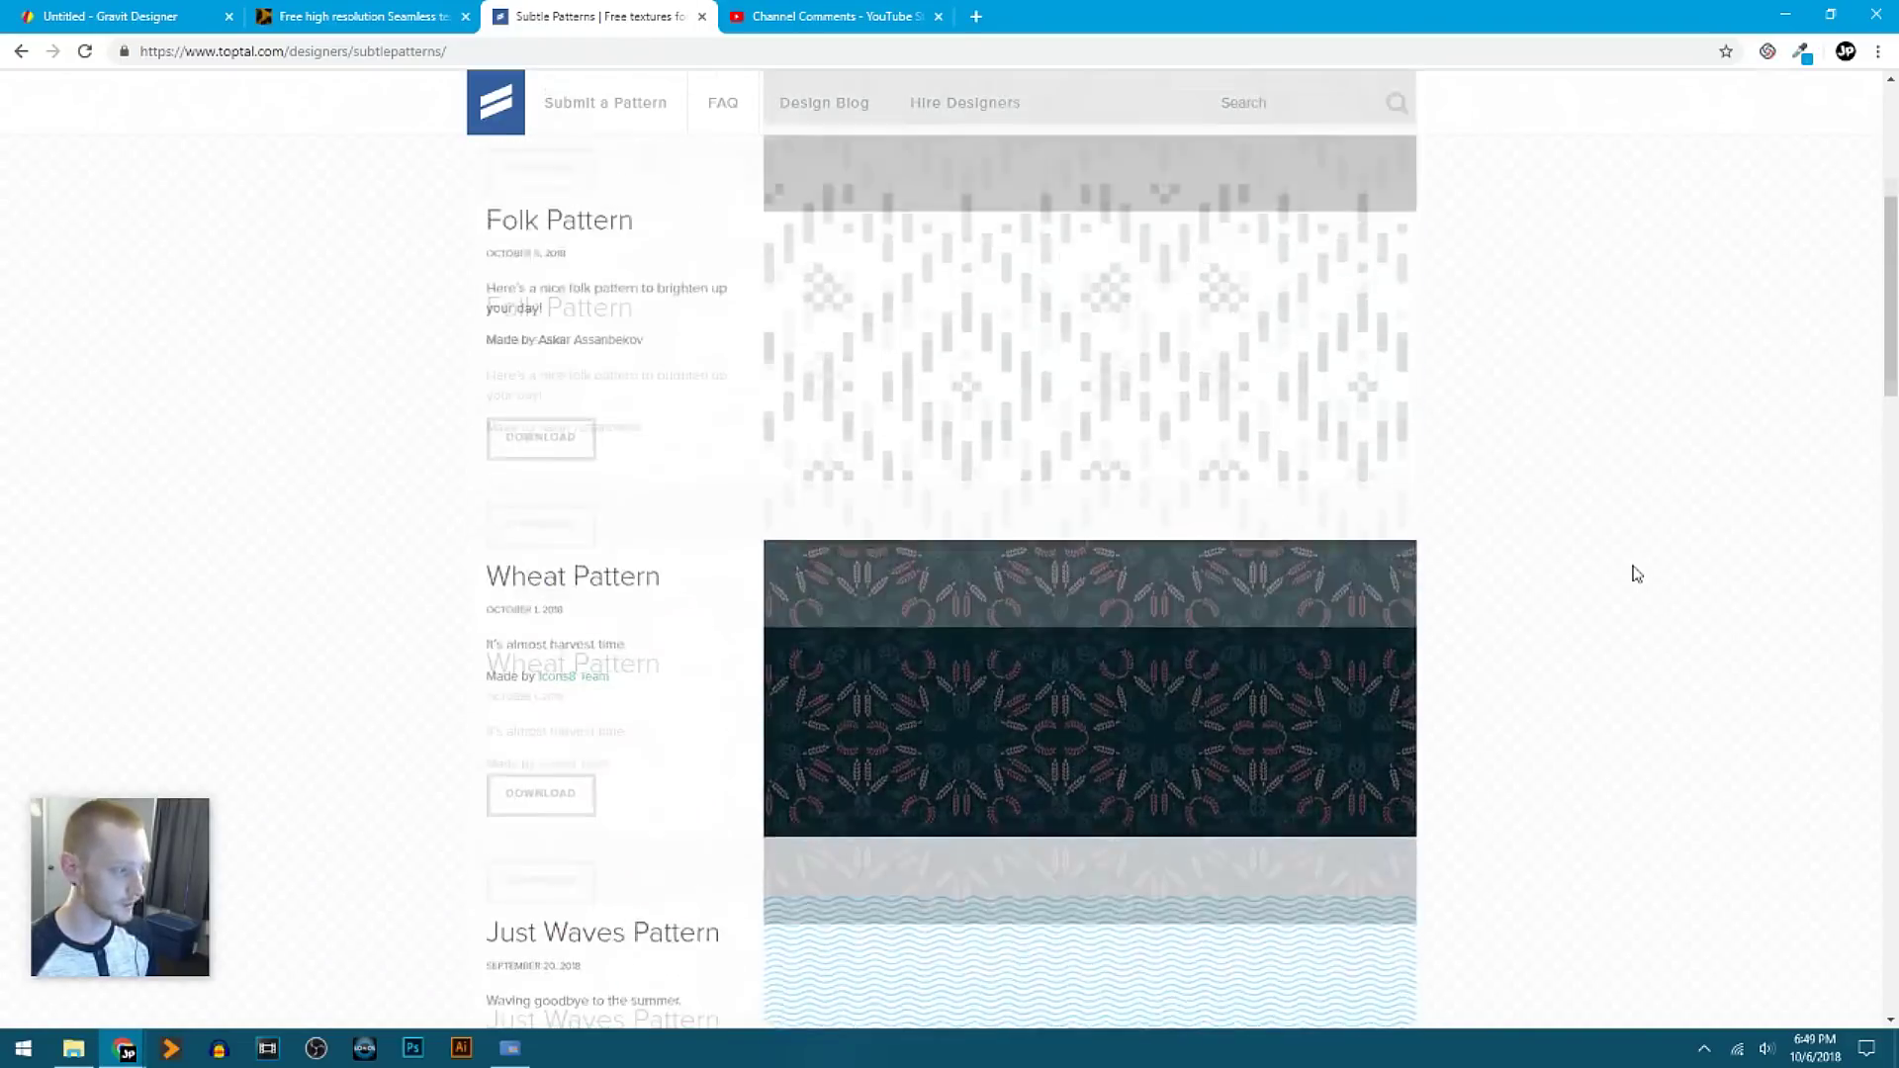
scroll(1637, 573, "down", 10)
scroll(1637, 574, "down", 14)
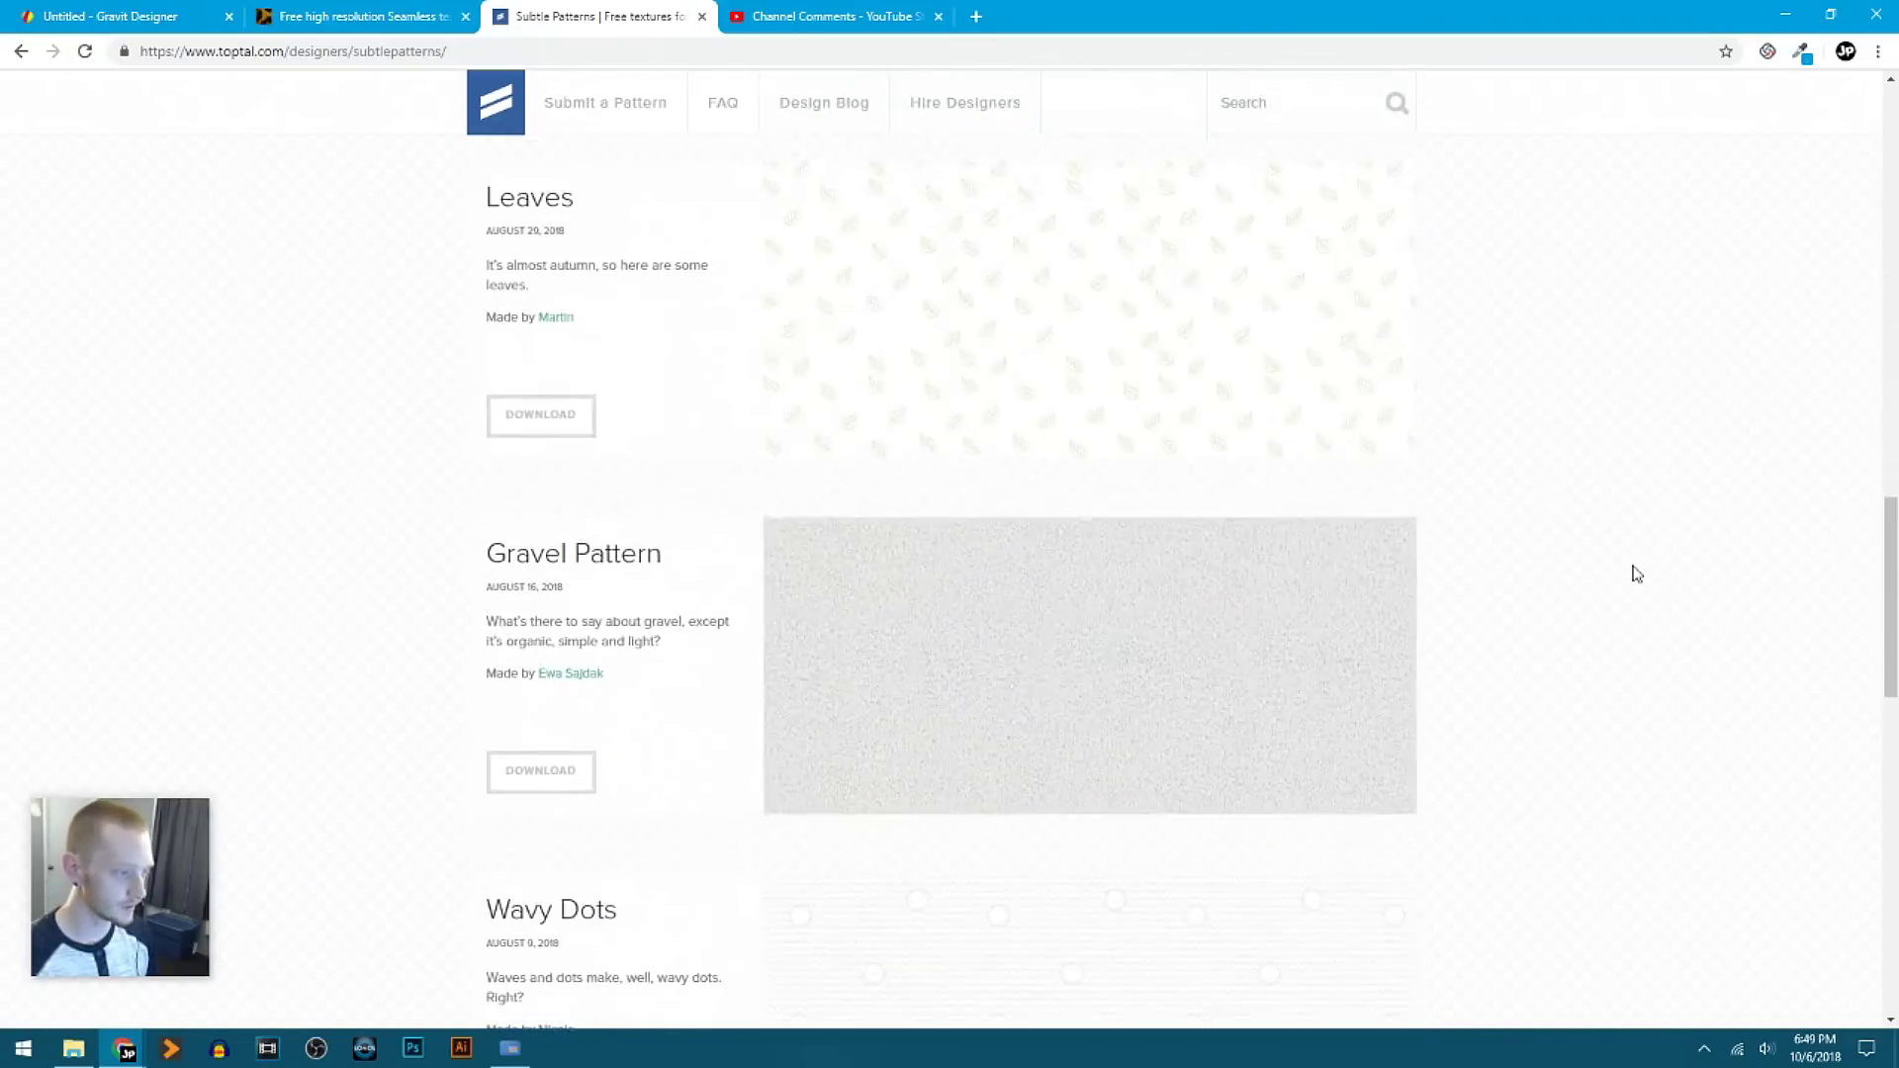
scroll(1637, 574, "down", 5)
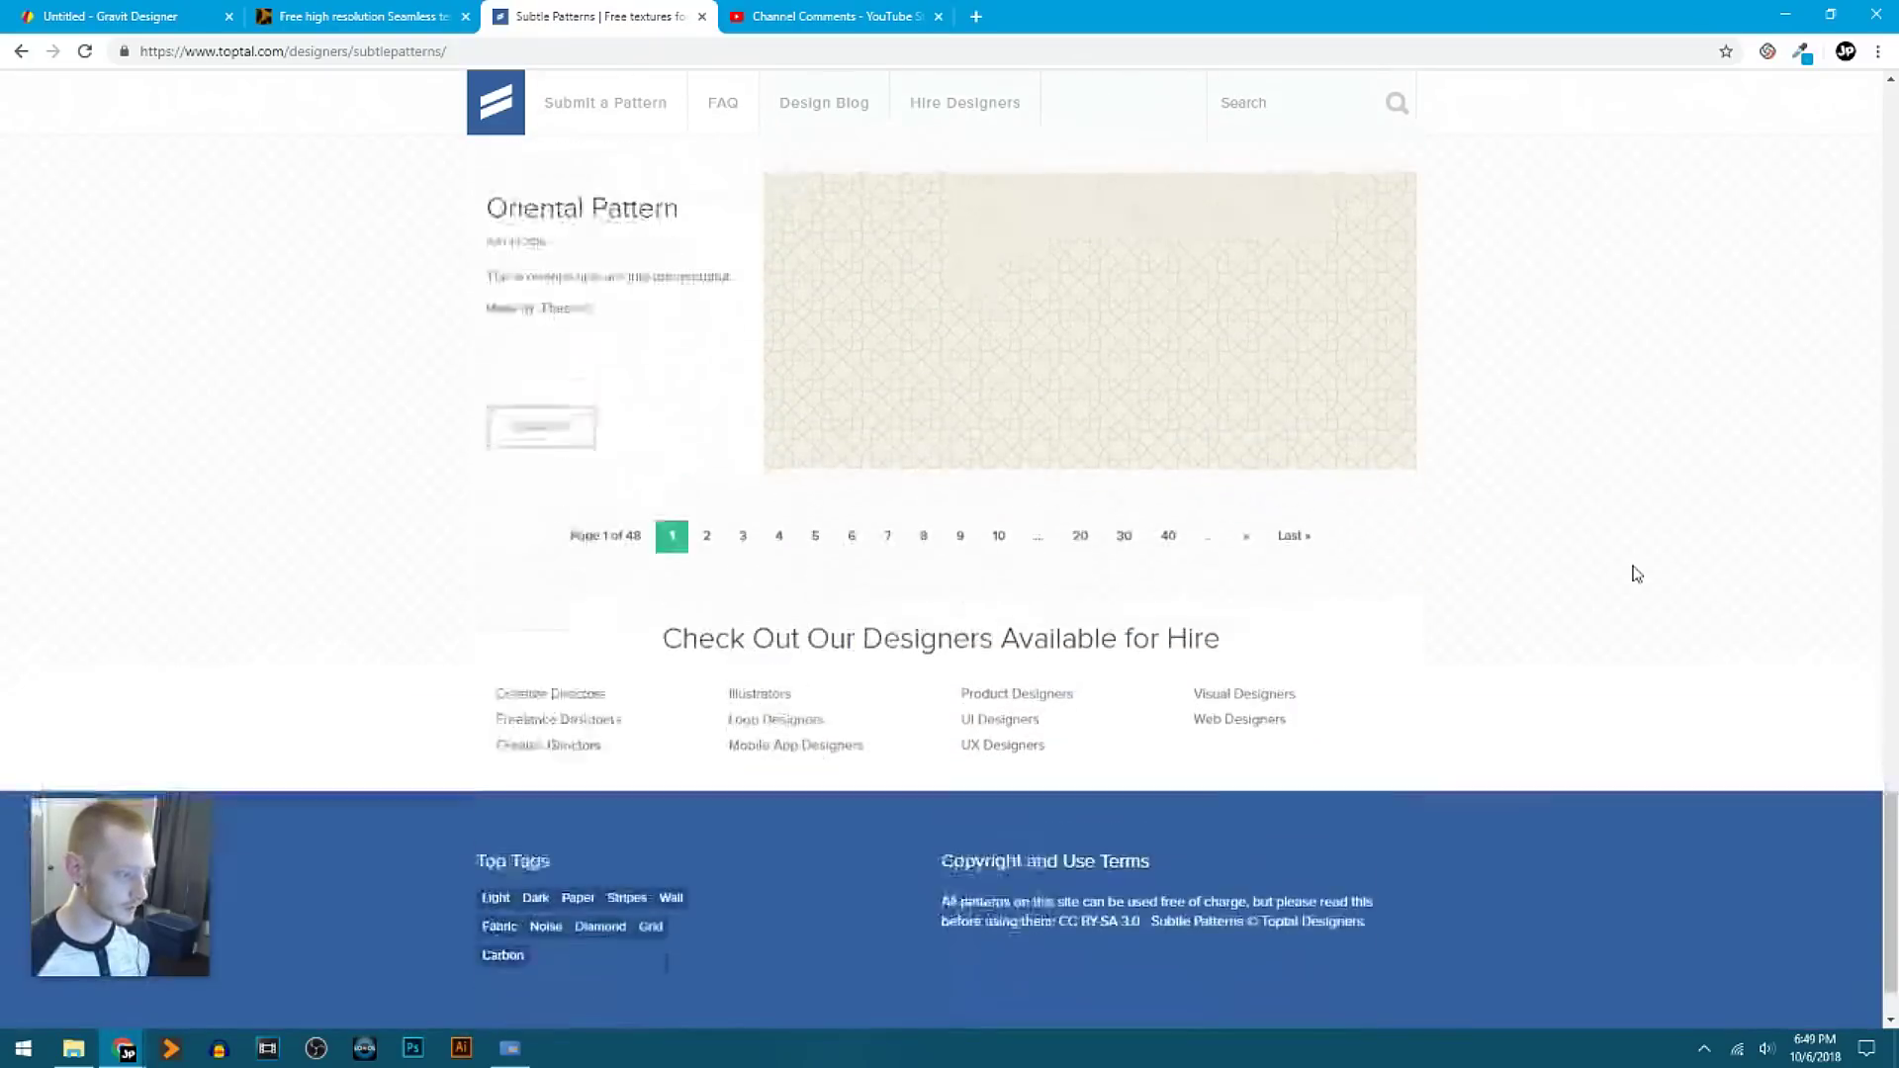
scroll(1637, 574, "up", 2)
scroll(1637, 573, "up", 20)
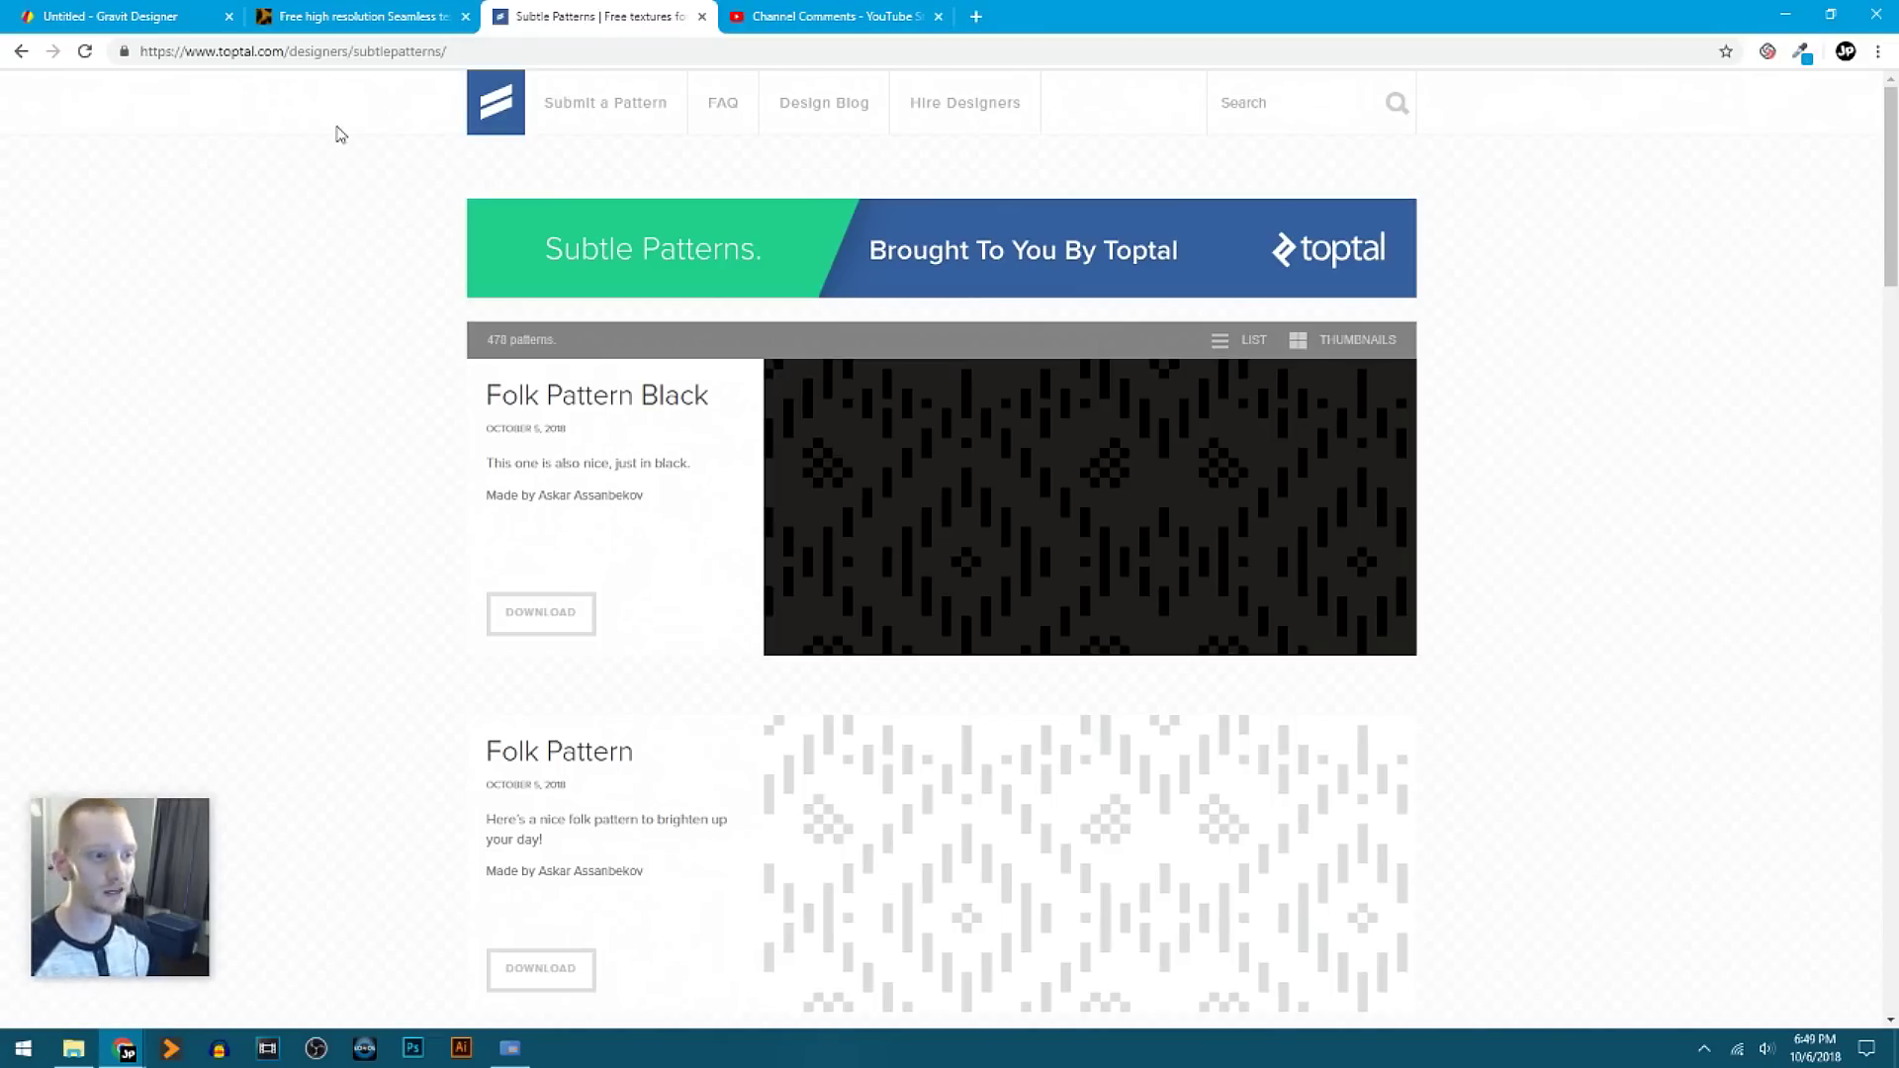
Open the Seamless Grass Lawn Texture page from the Wild Textures listing.
left_click(299, 15)
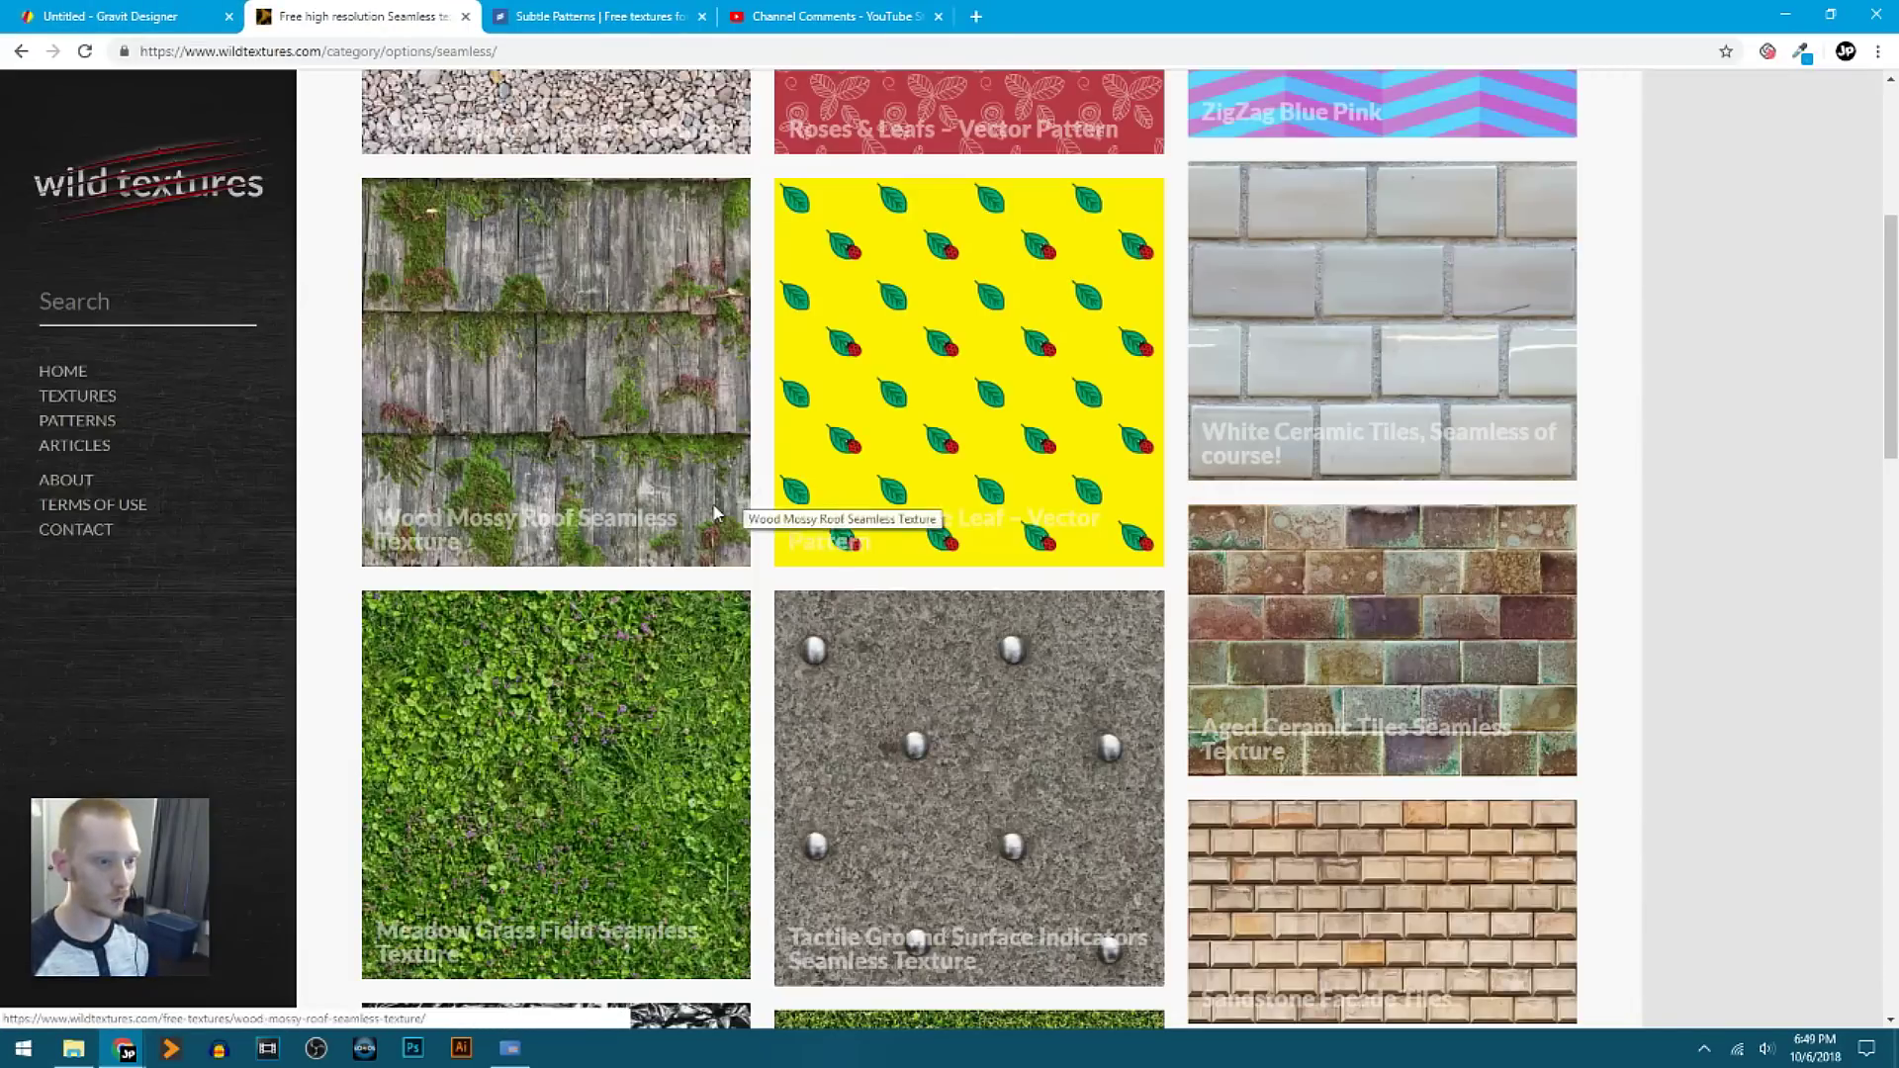
scroll(963, 639, "down", 6)
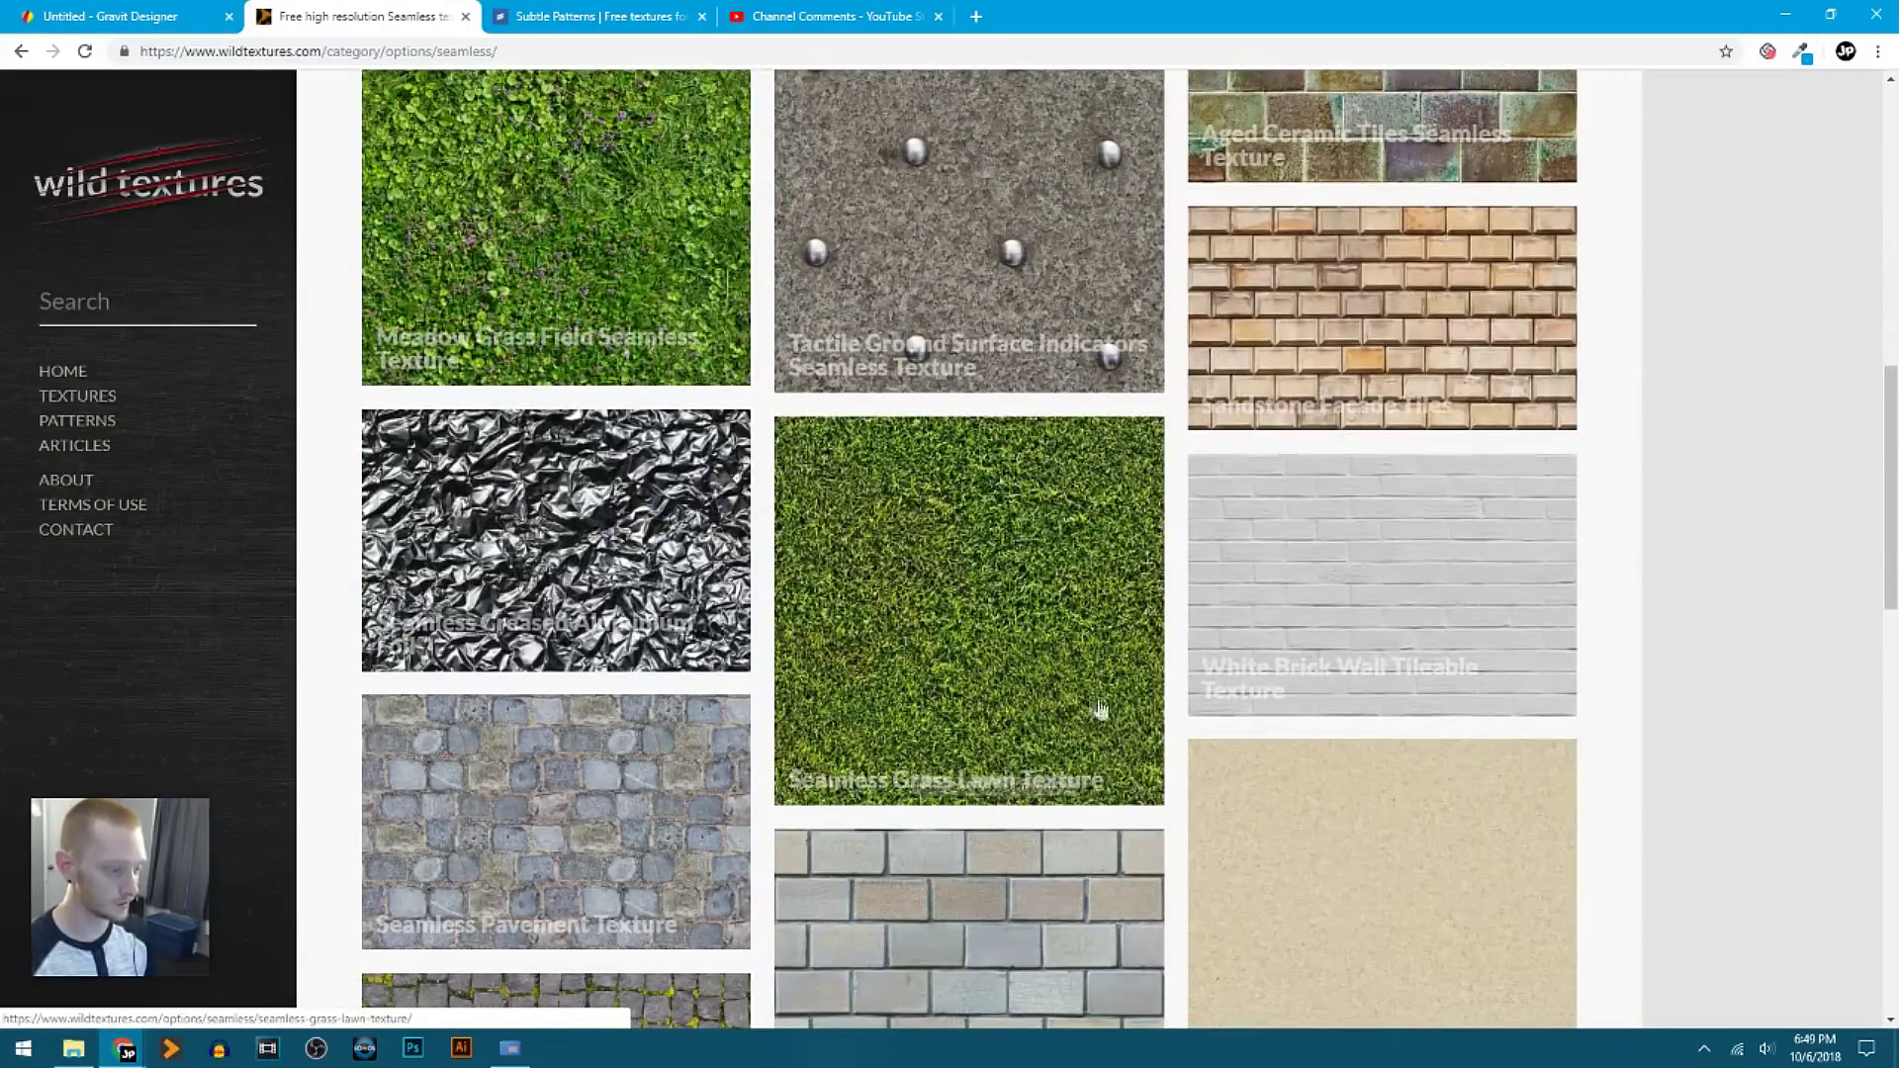
left_click(984, 656)
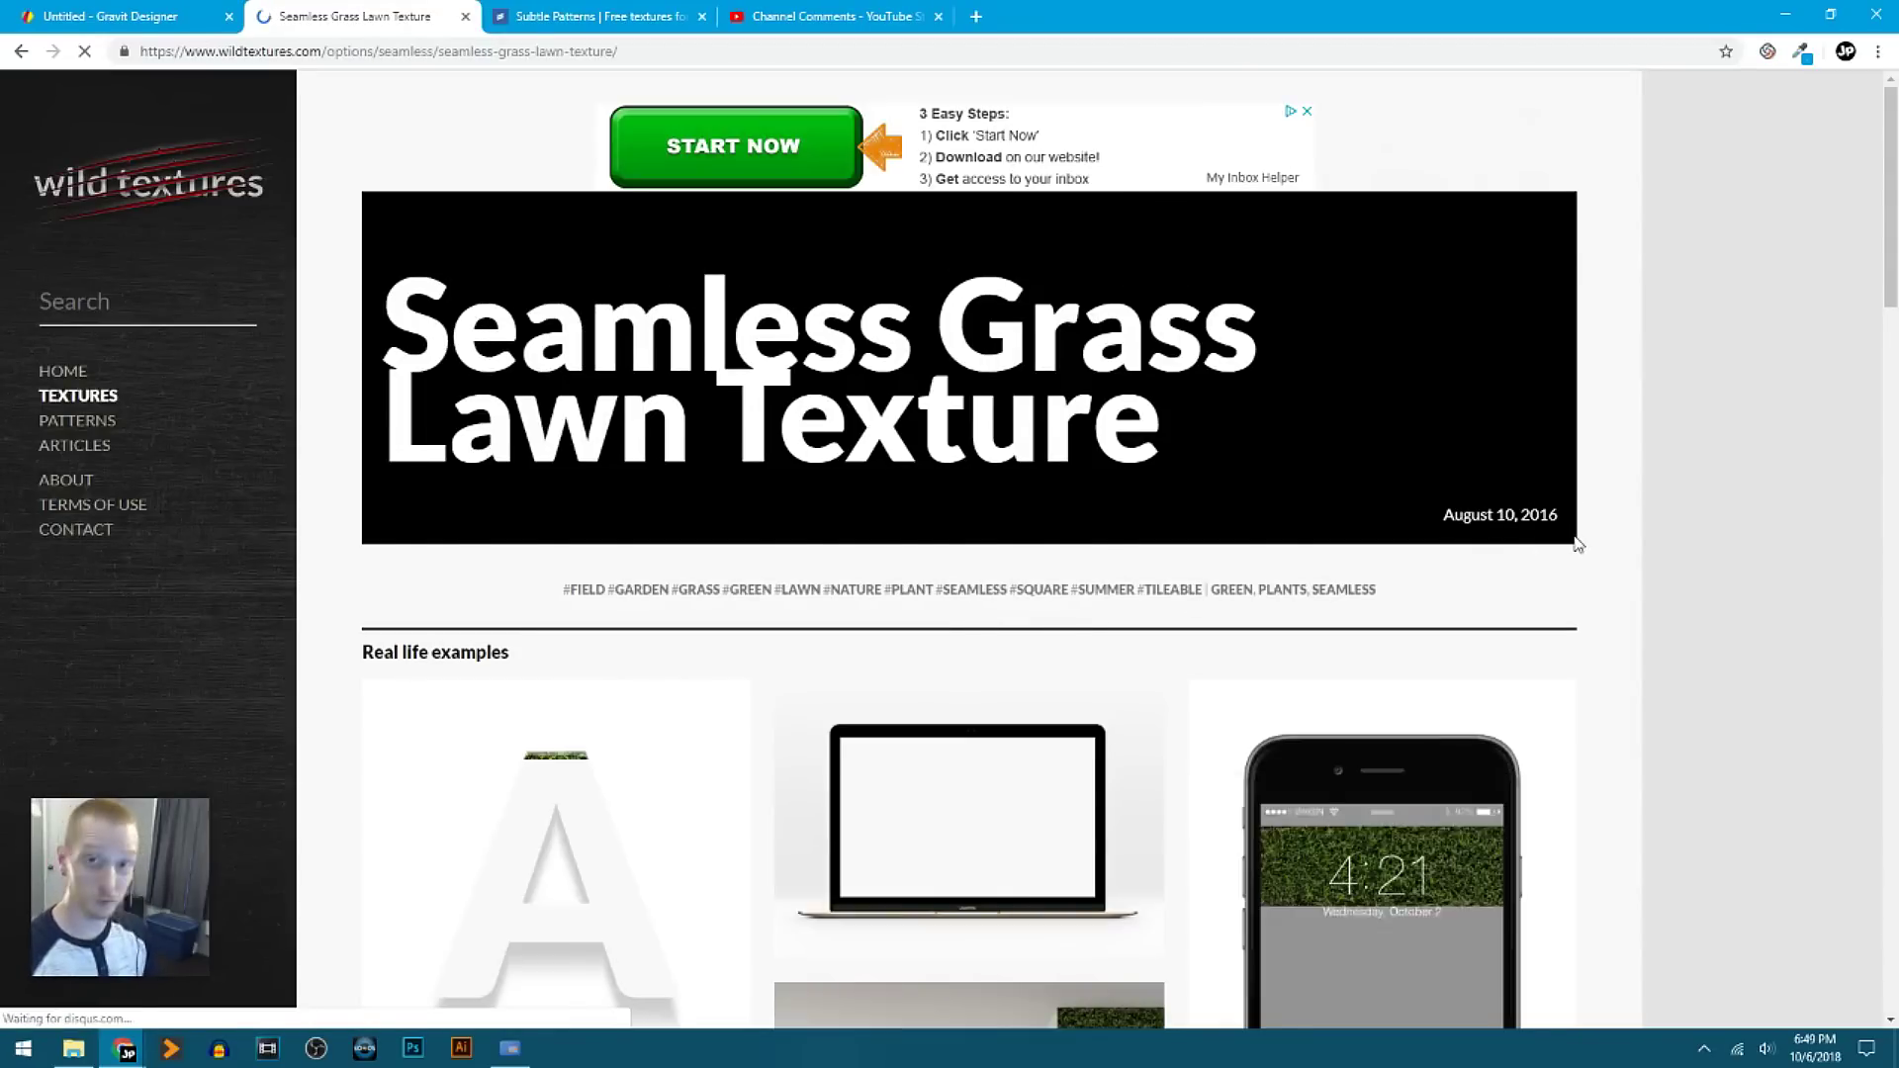
Scroll the grass texture page down to its Downloads, then return to Gravit Designer.
scroll(1684, 538, "down", 3)
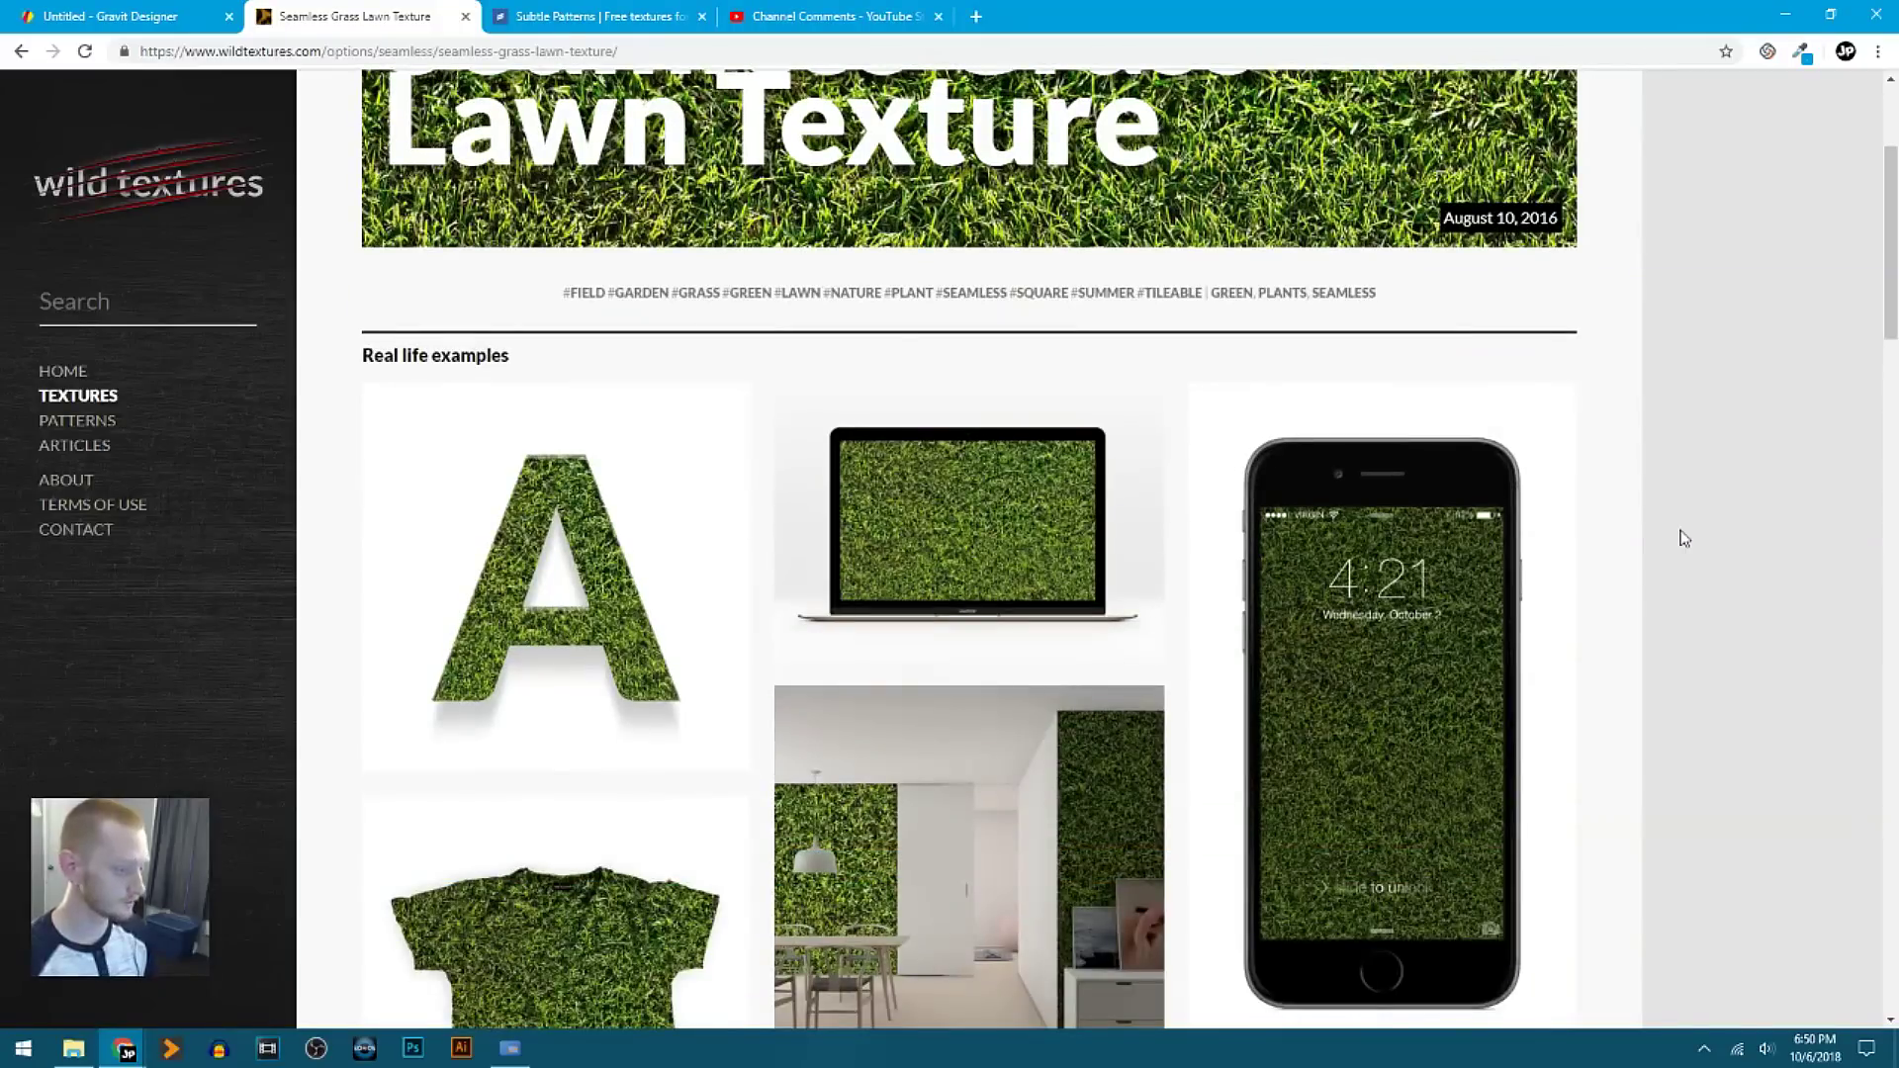
scroll(1682, 538, "down", 2)
scroll(1678, 538, "up", 4)
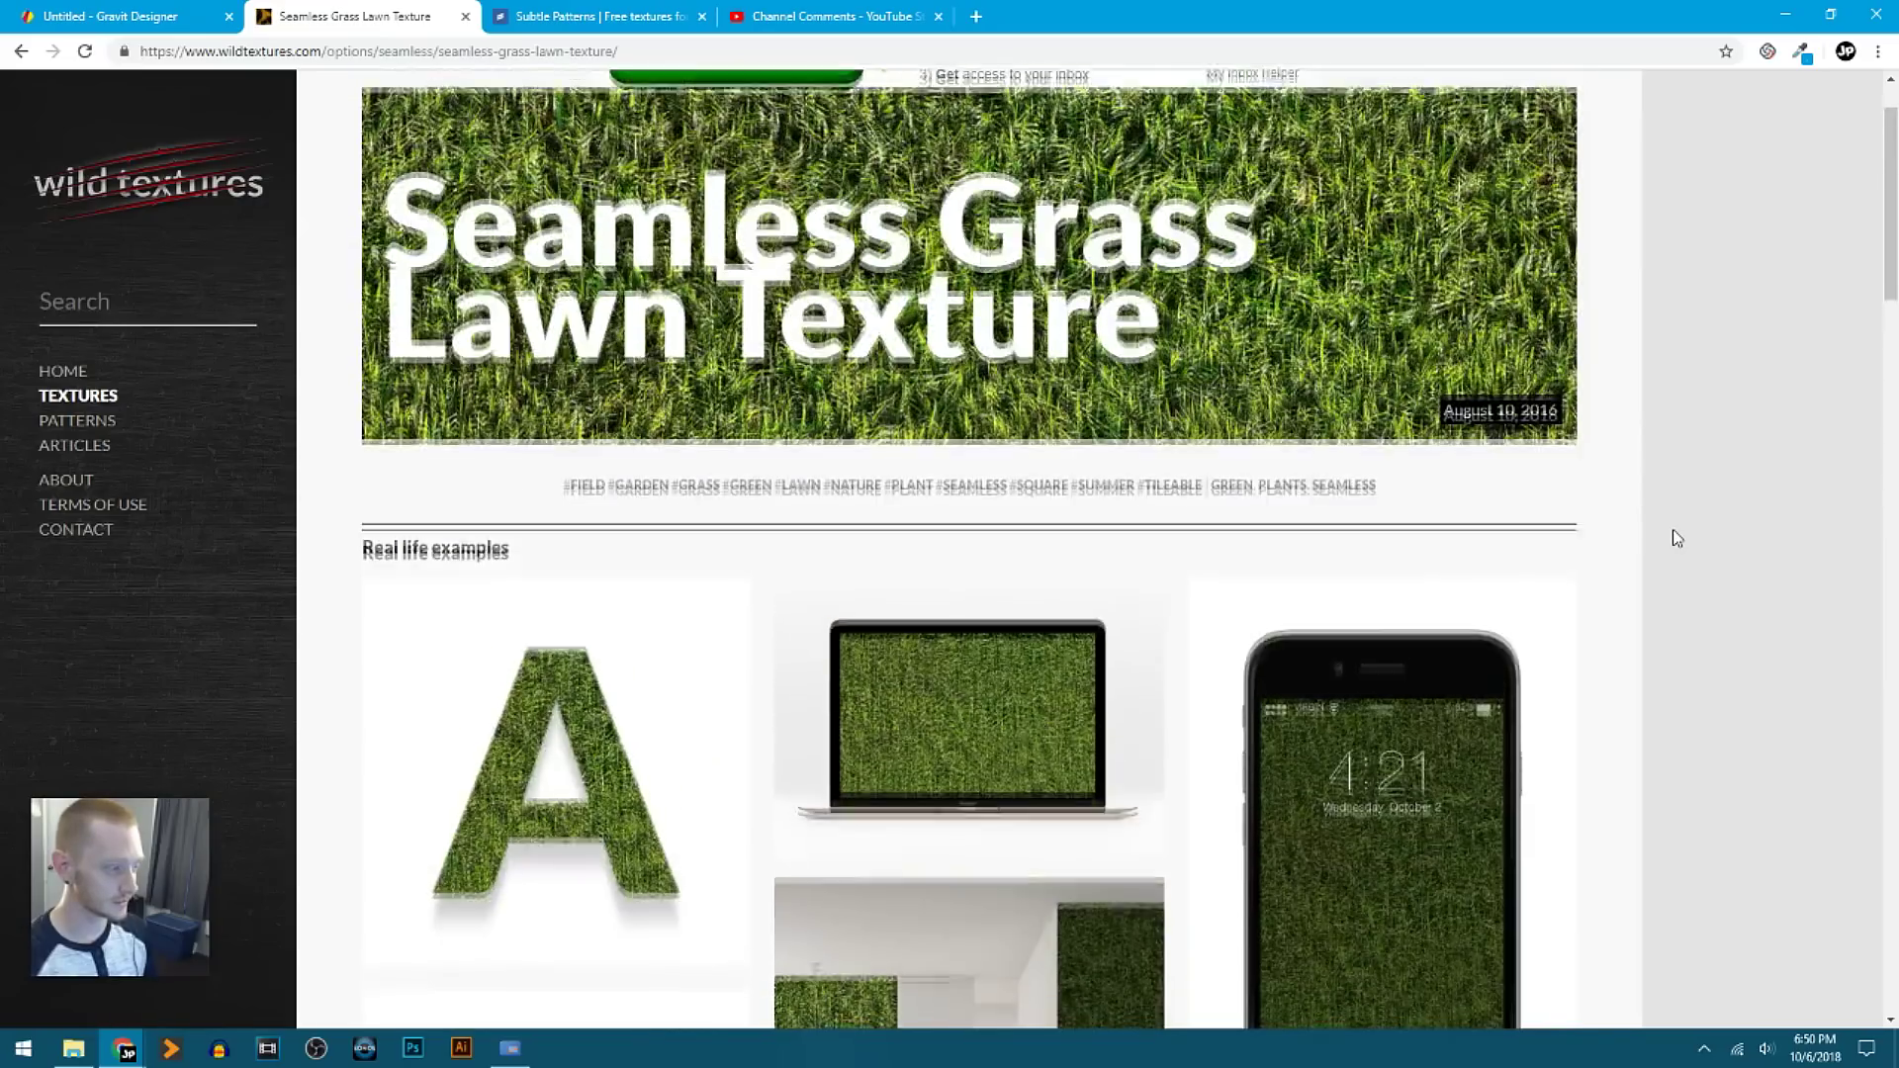
scroll(1675, 534, "down", 3)
scroll(1628, 564, "down", 6)
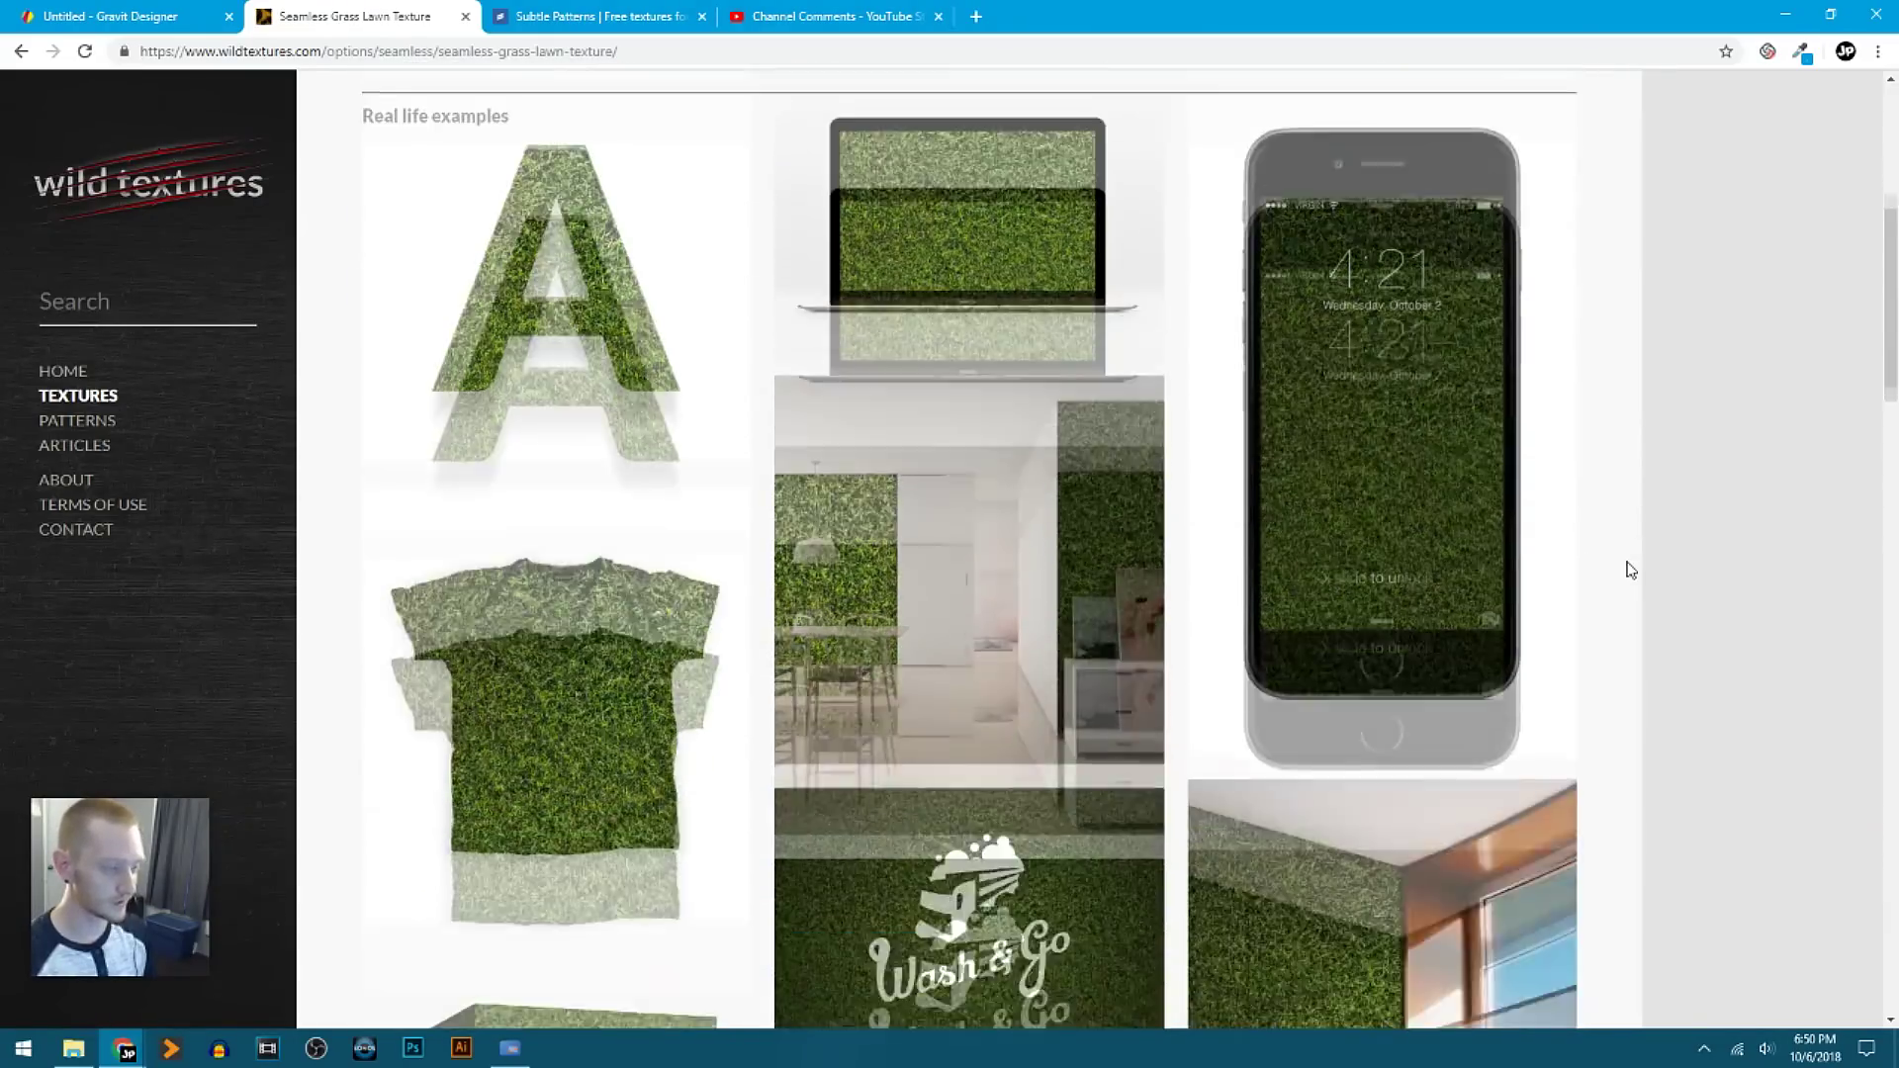
scroll(1631, 570, "down", 10)
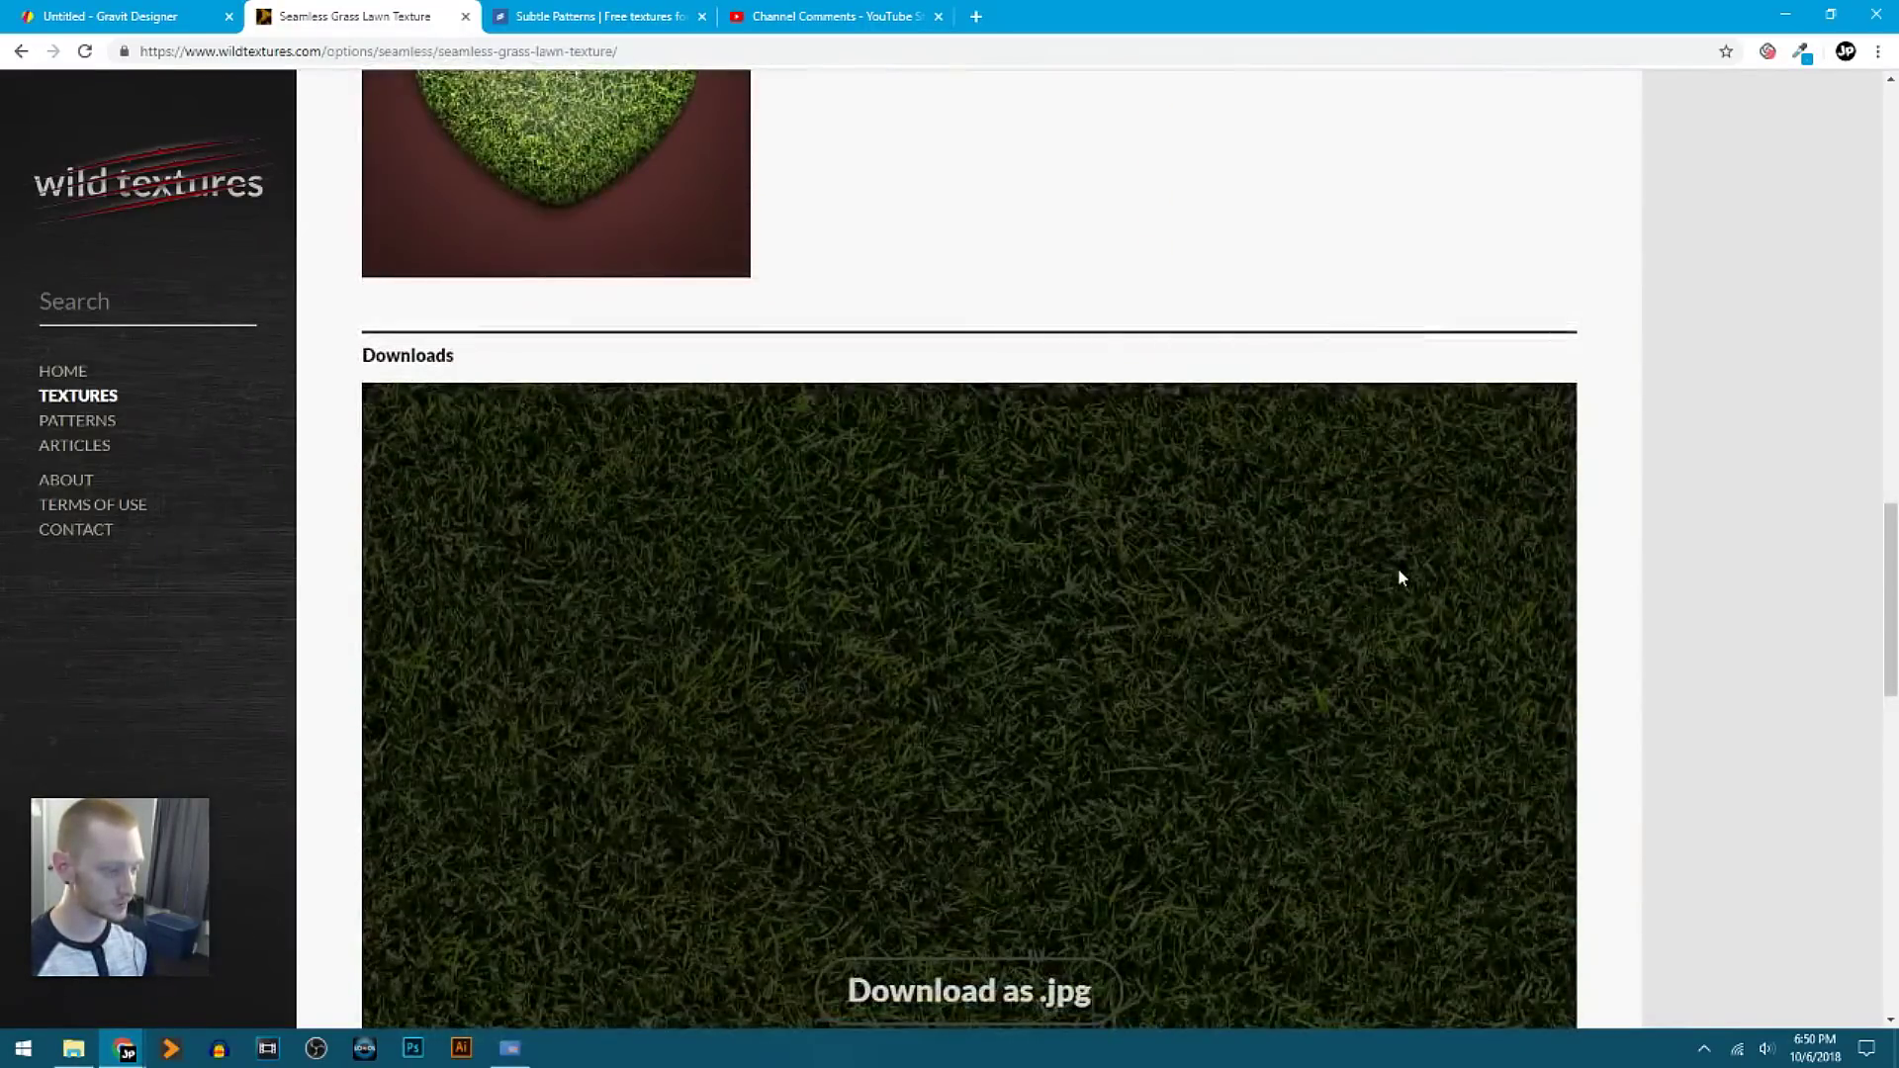
scroll(1399, 571, "down", 3)
scroll(1191, 721, "down", 2)
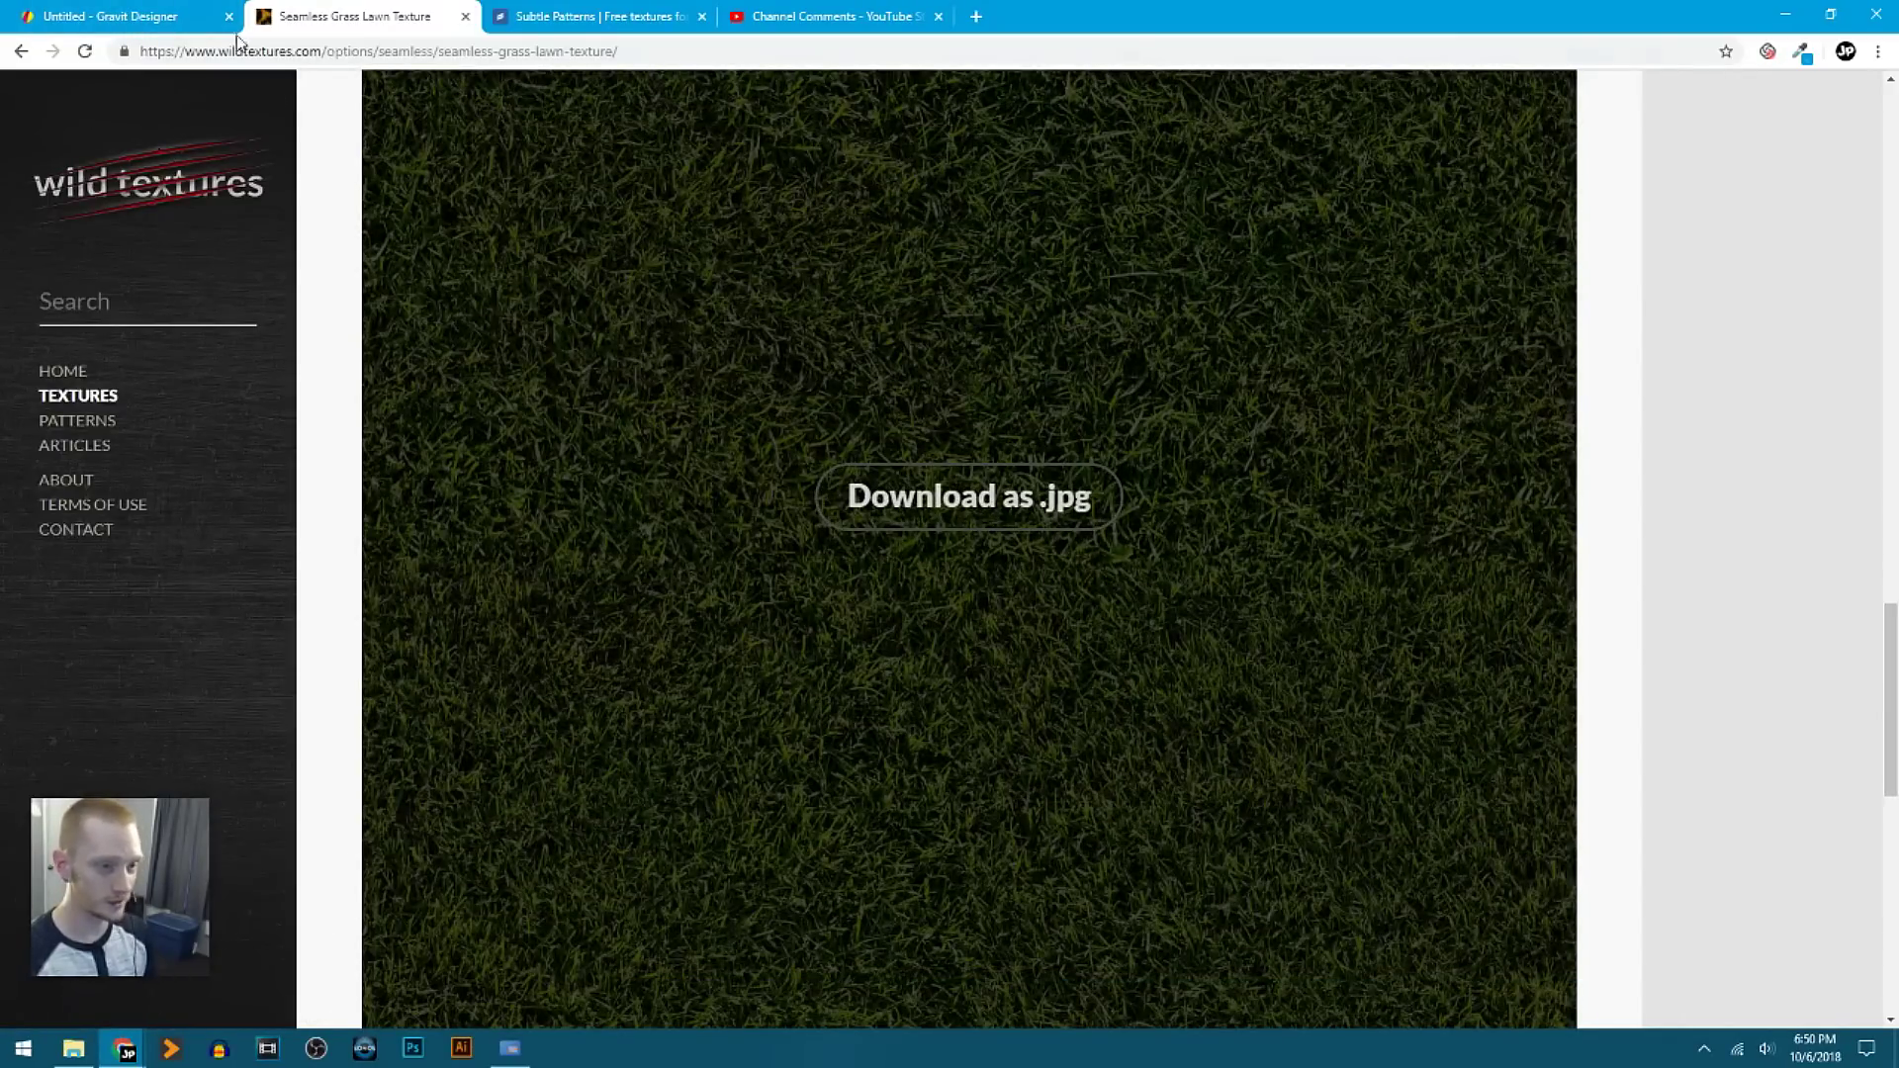
left_click(155, 16)
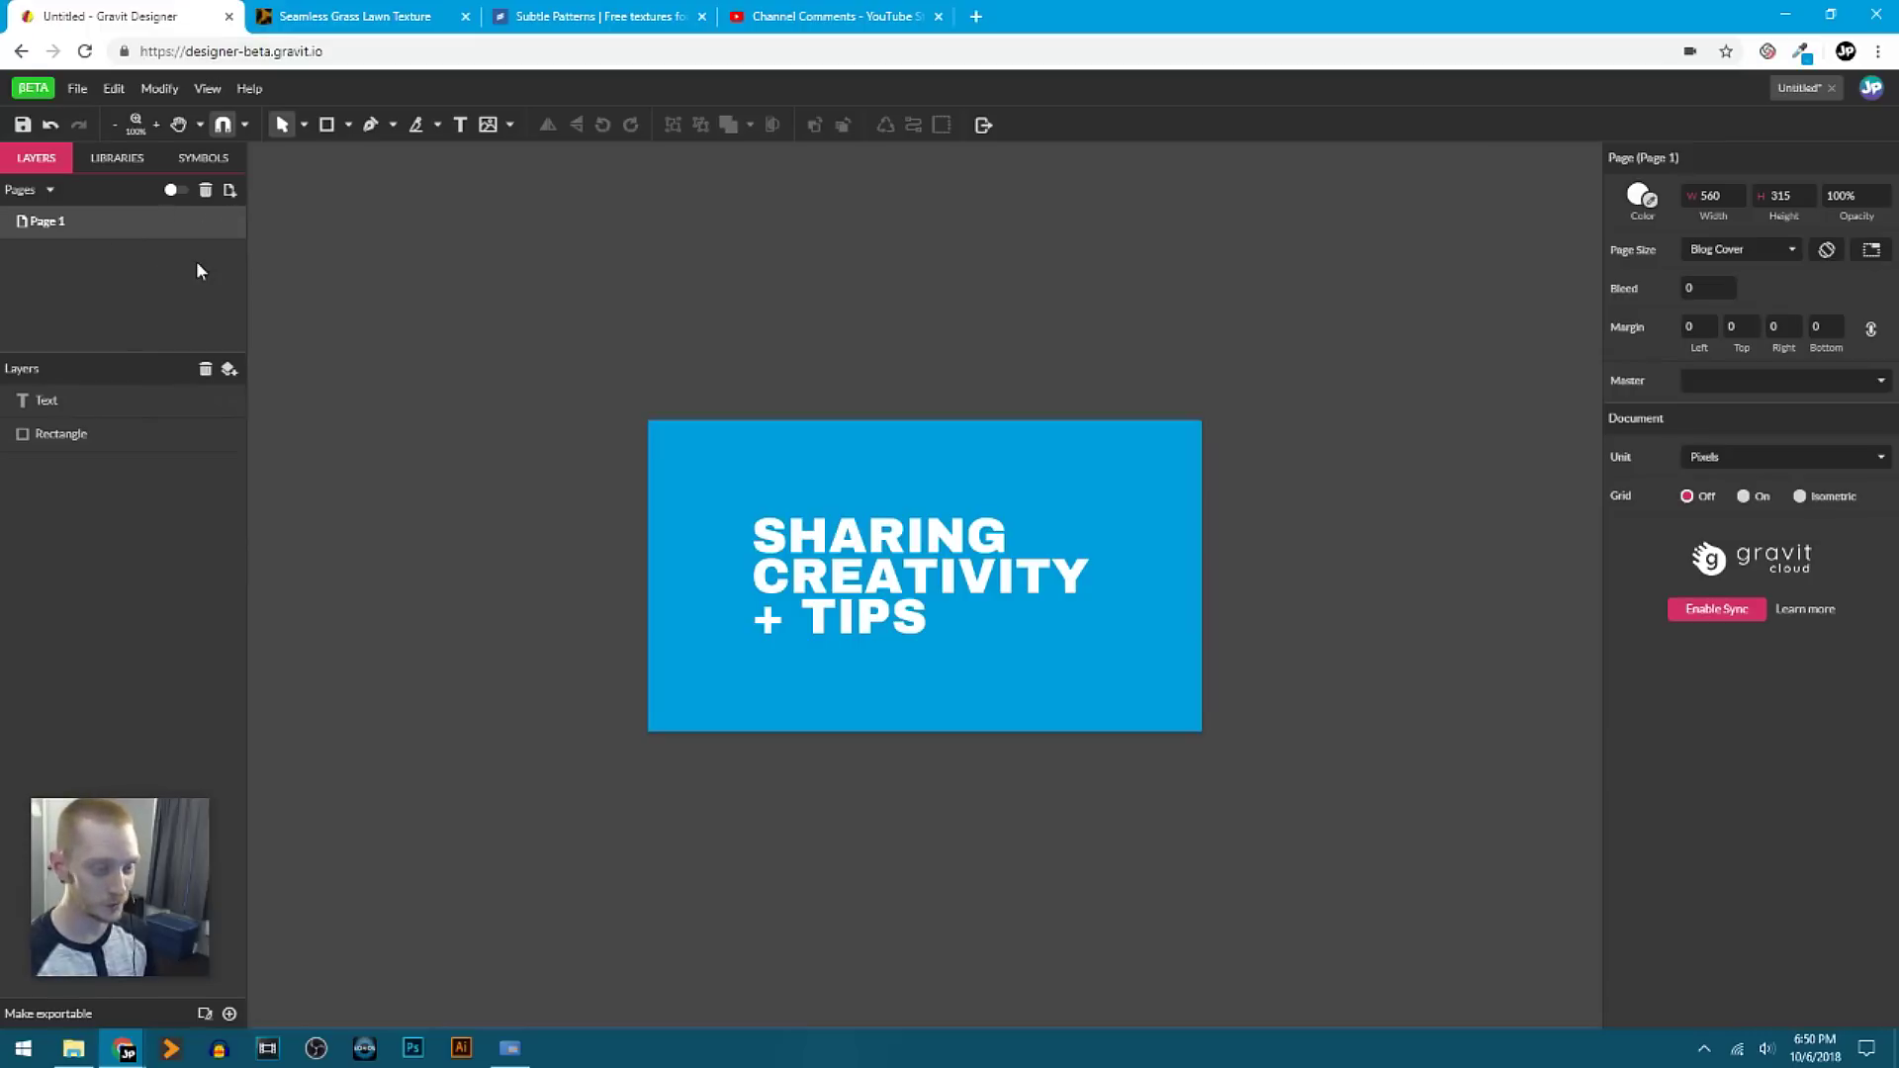
Add a blank Page 2 at the 560 × 315 Blog Cover size.
left_click(230, 191)
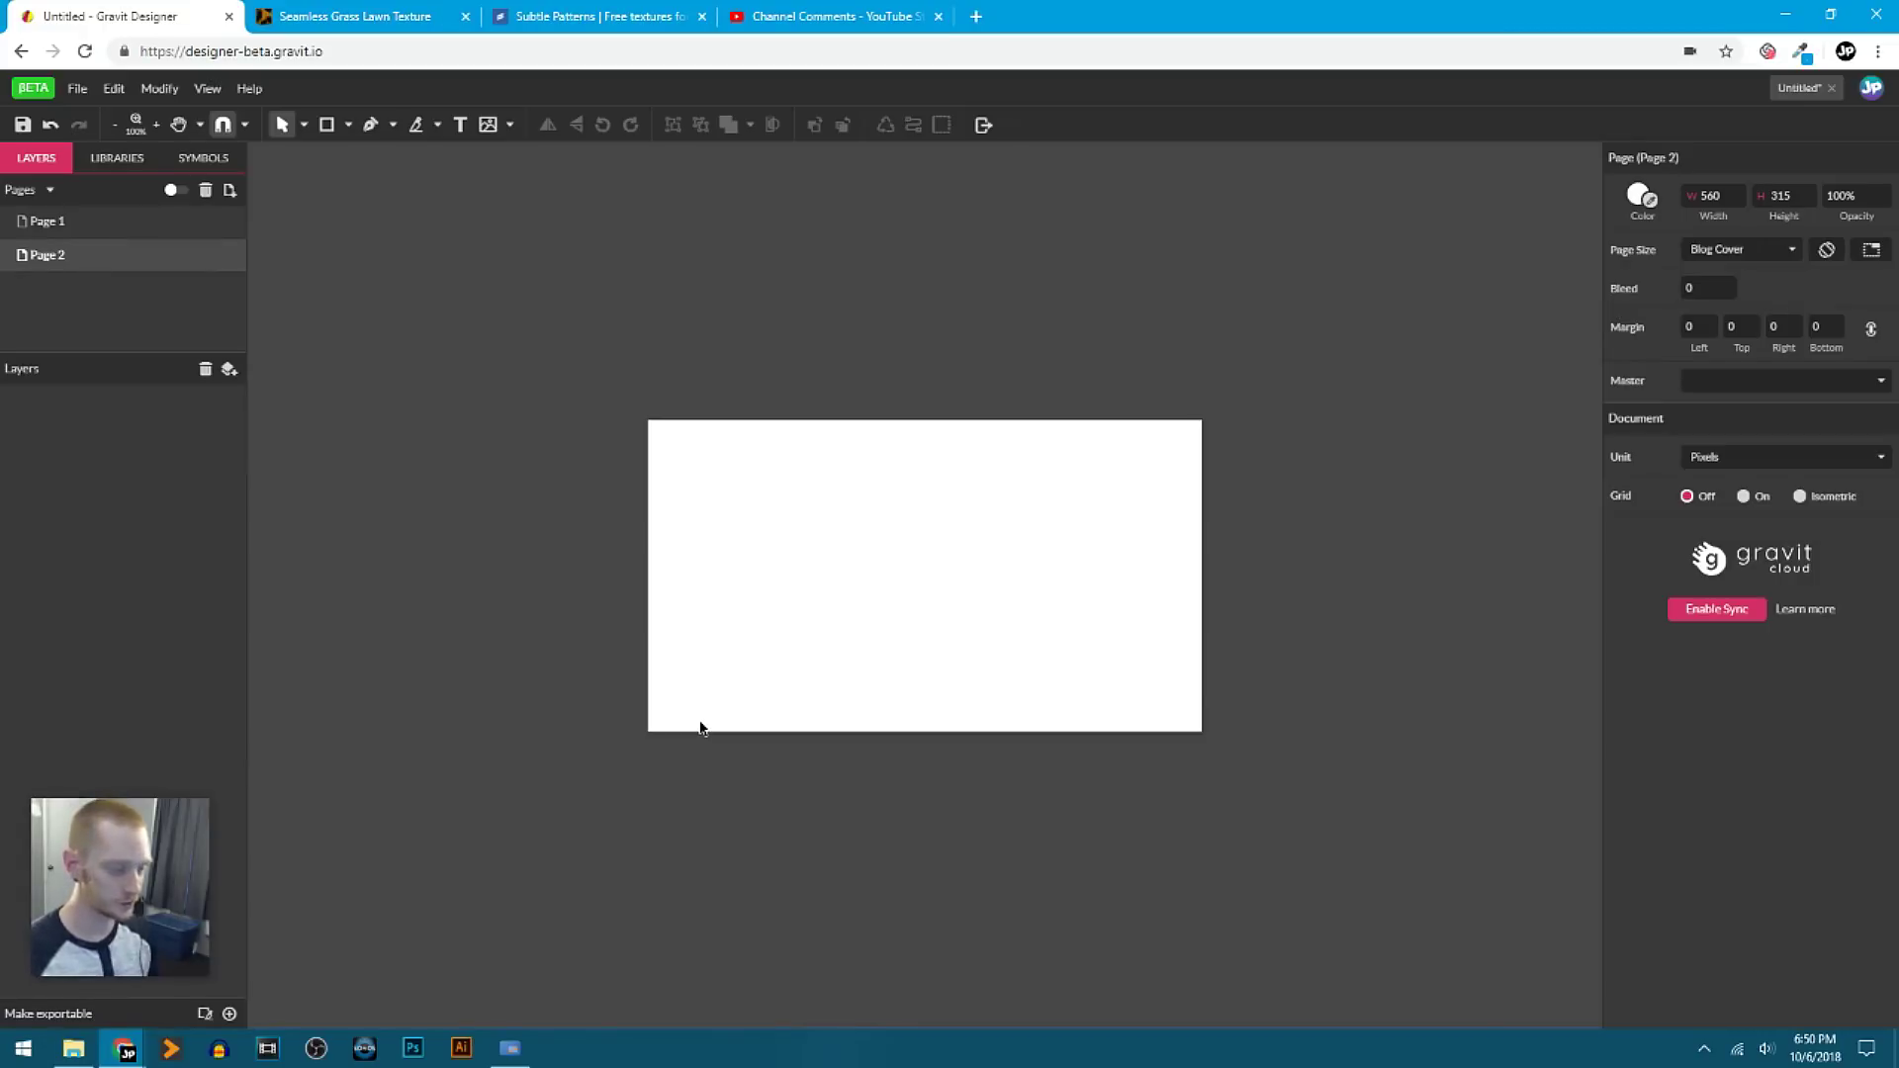
Open File Explorer on the Downloads folder.
left_click(74, 1050)
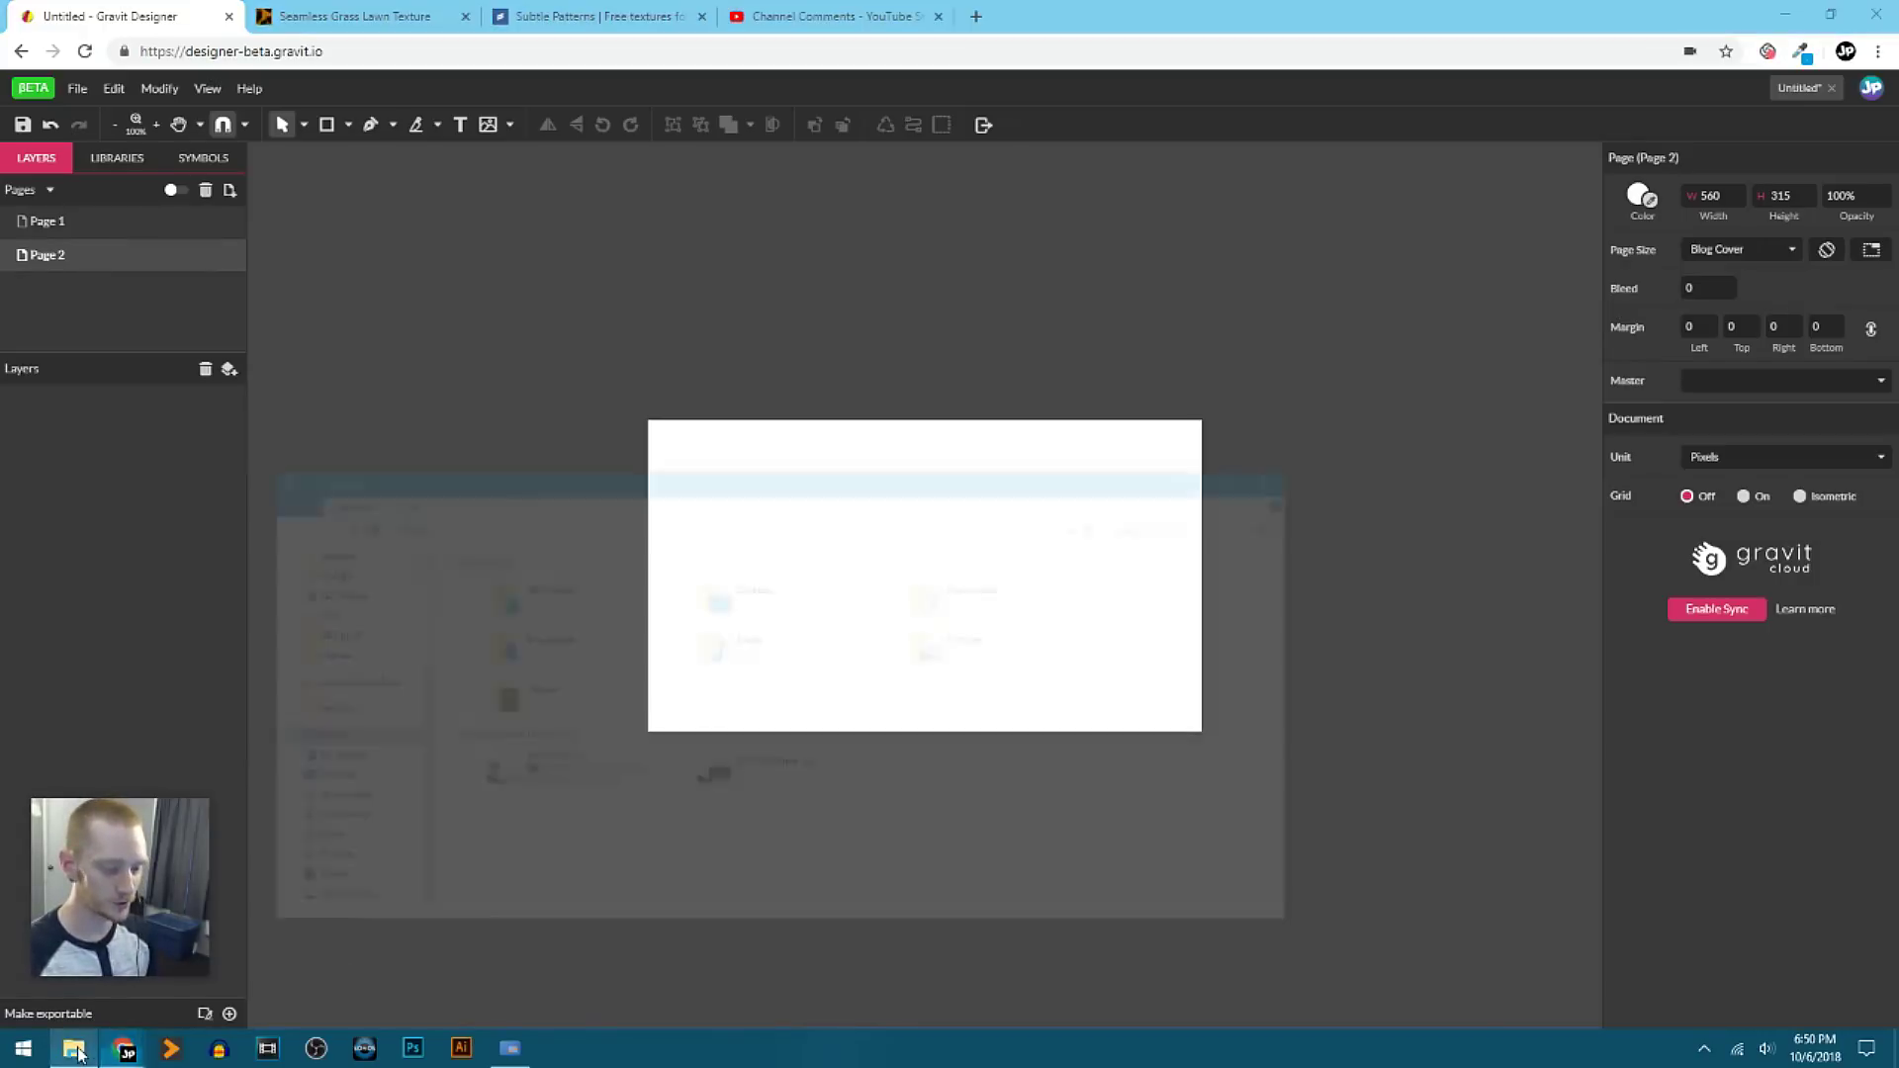
scroll(415, 692, "up", 3)
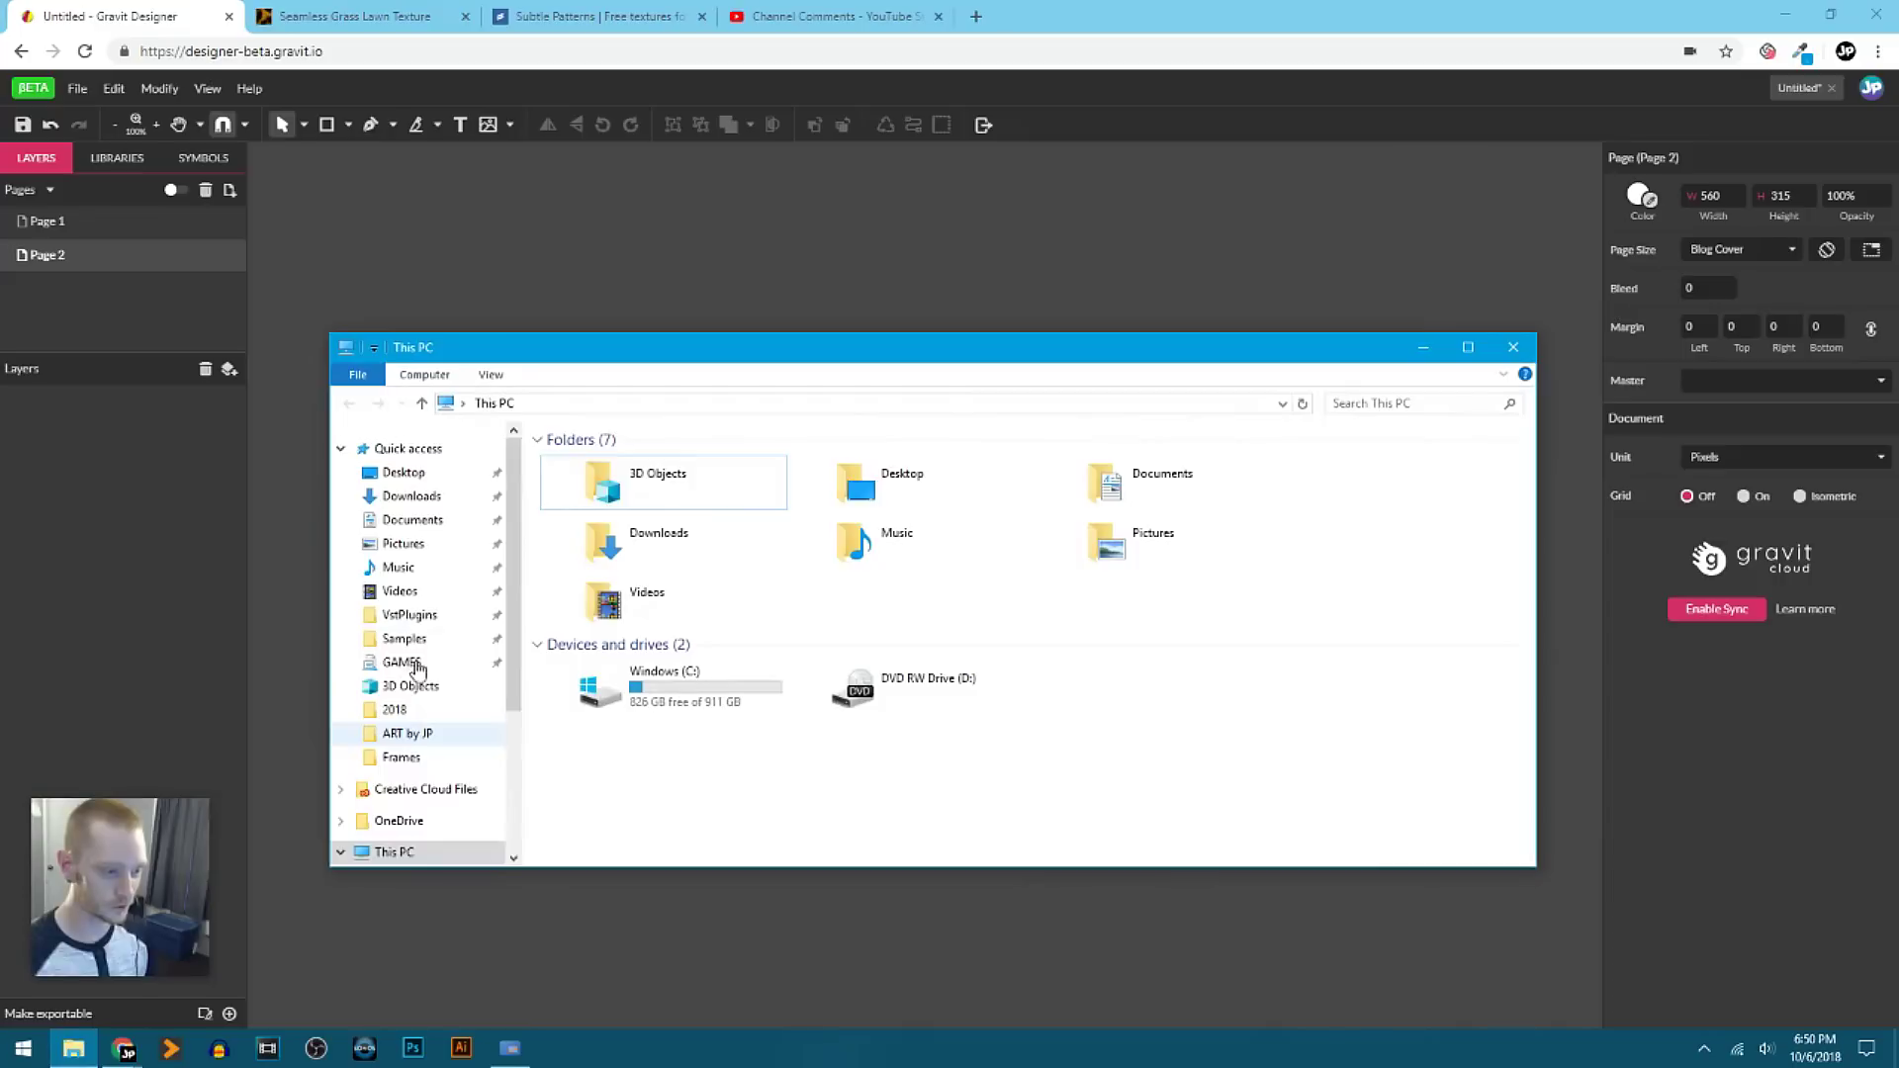
left_click(402, 543)
left_click(412, 495)
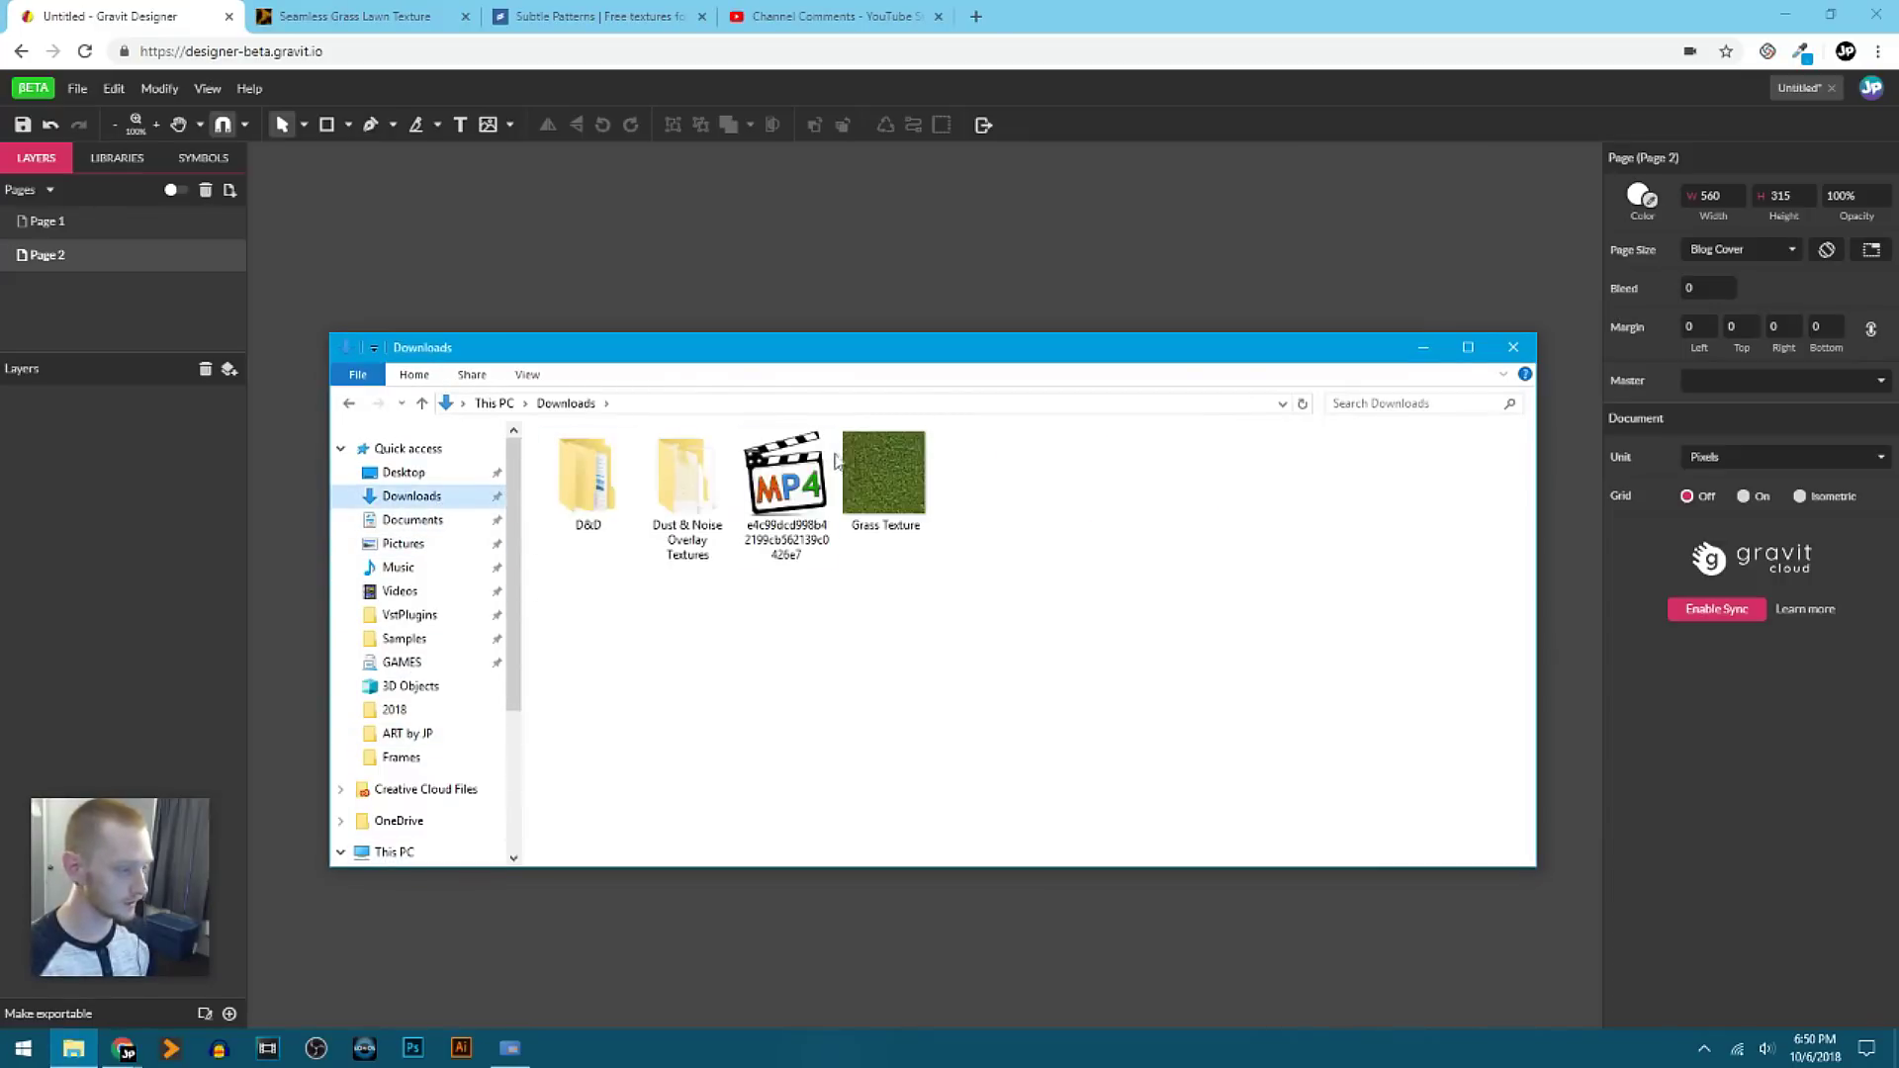
Preview the Grass Texture image, then move the Explorer window lower to uncover the page.
double_click(883, 472)
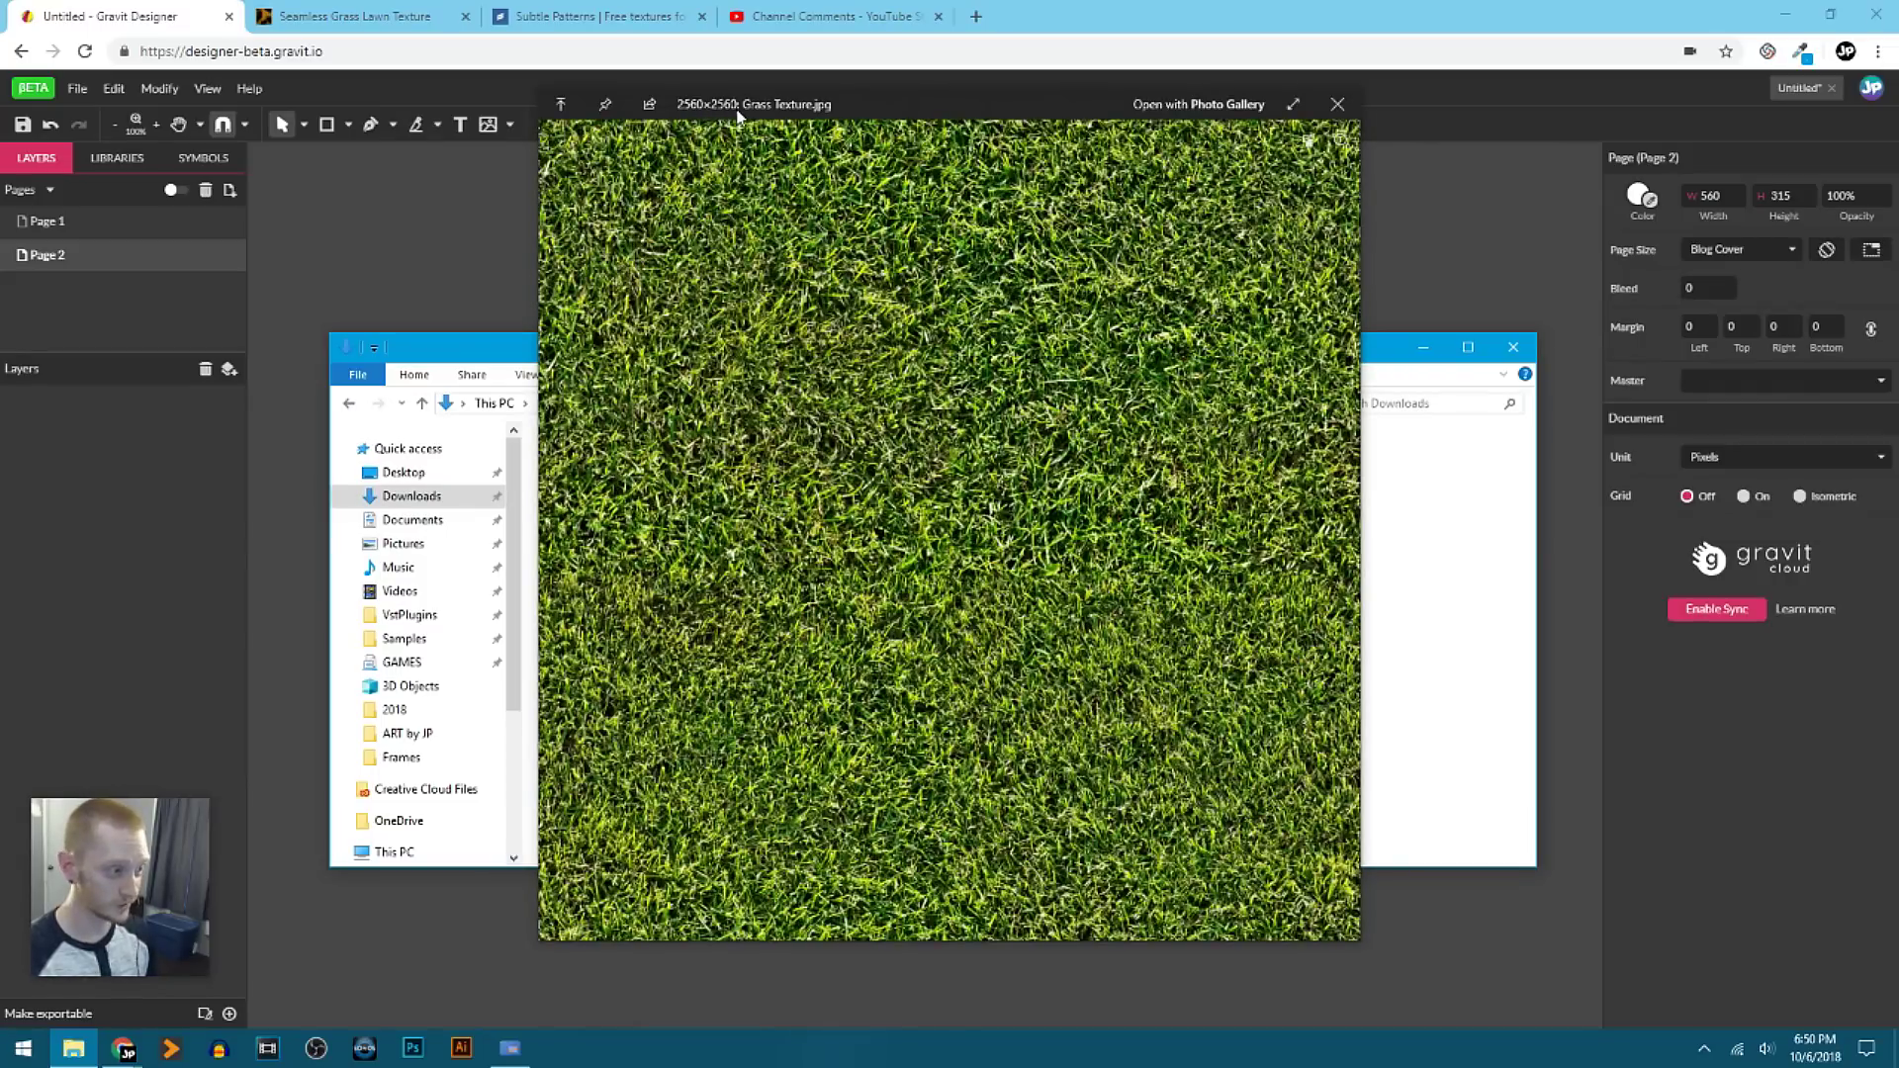
key("space")
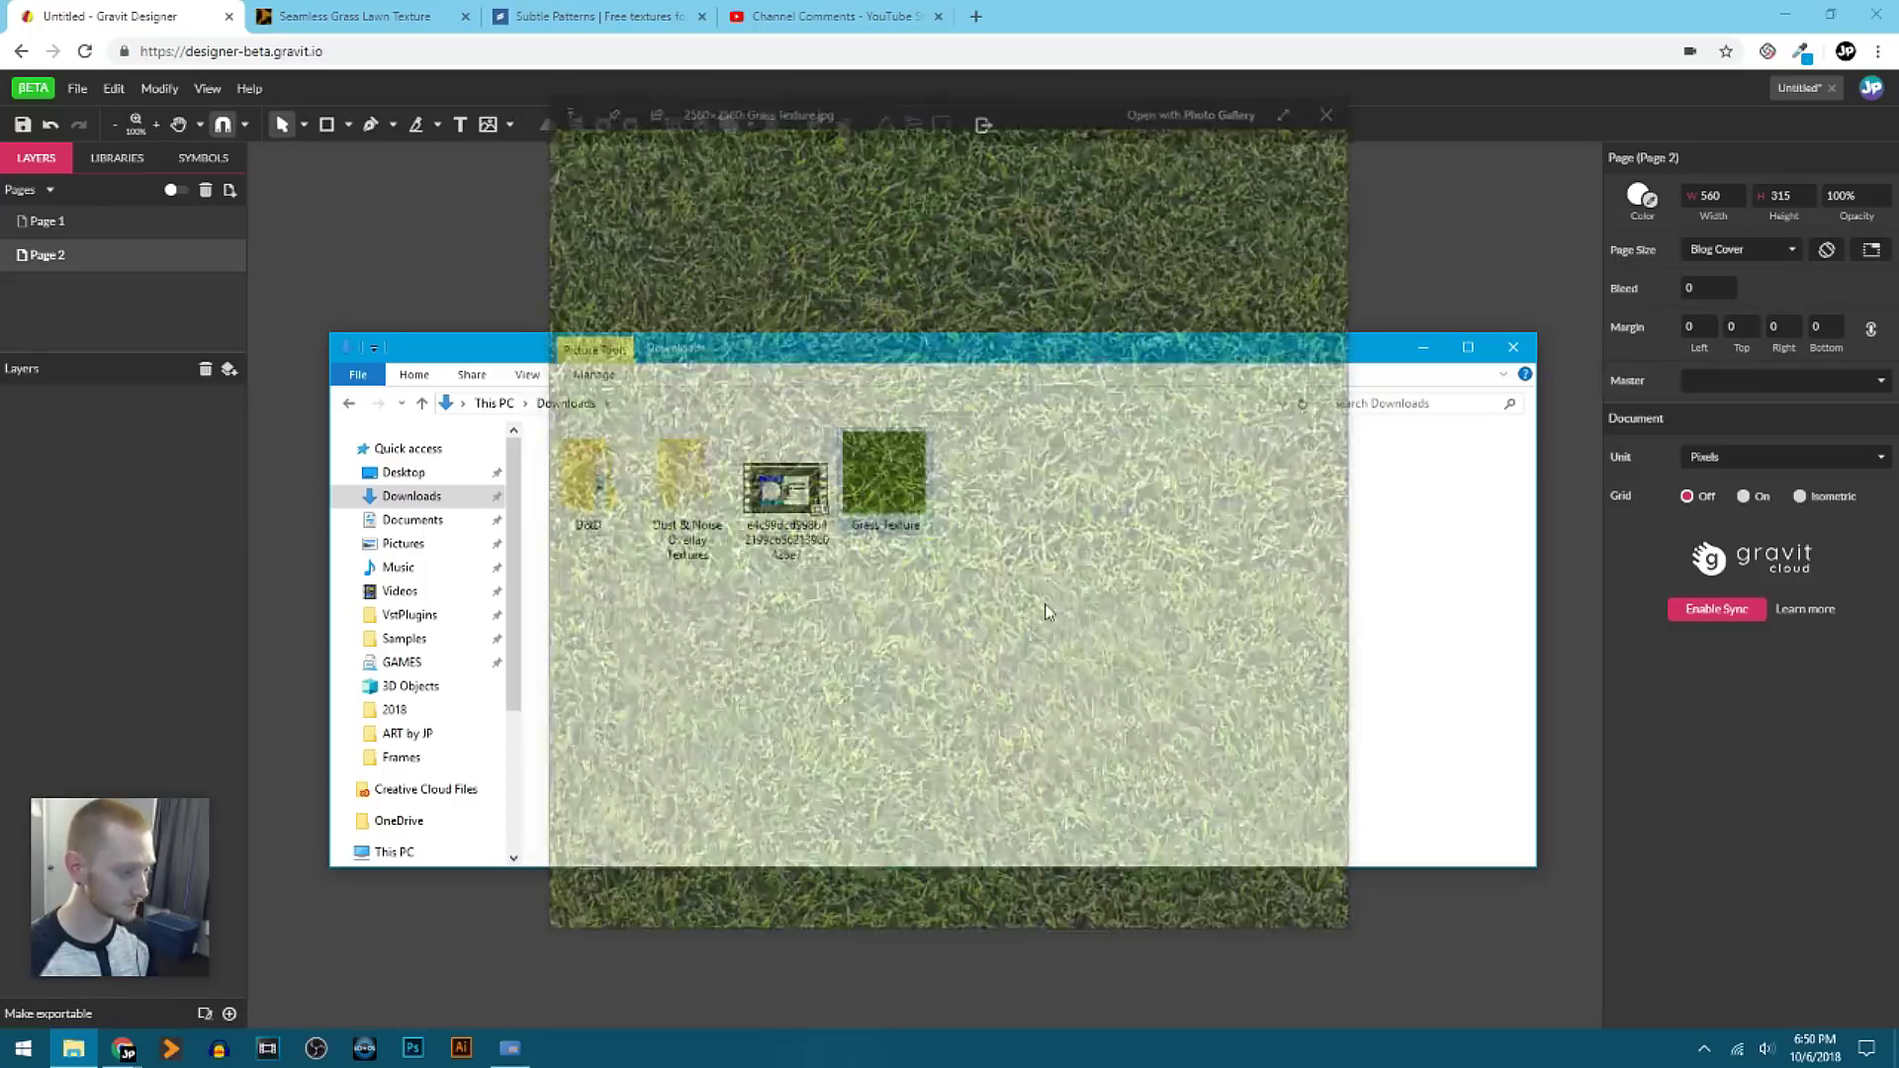
left_click_drag(971, 352, 989, 660)
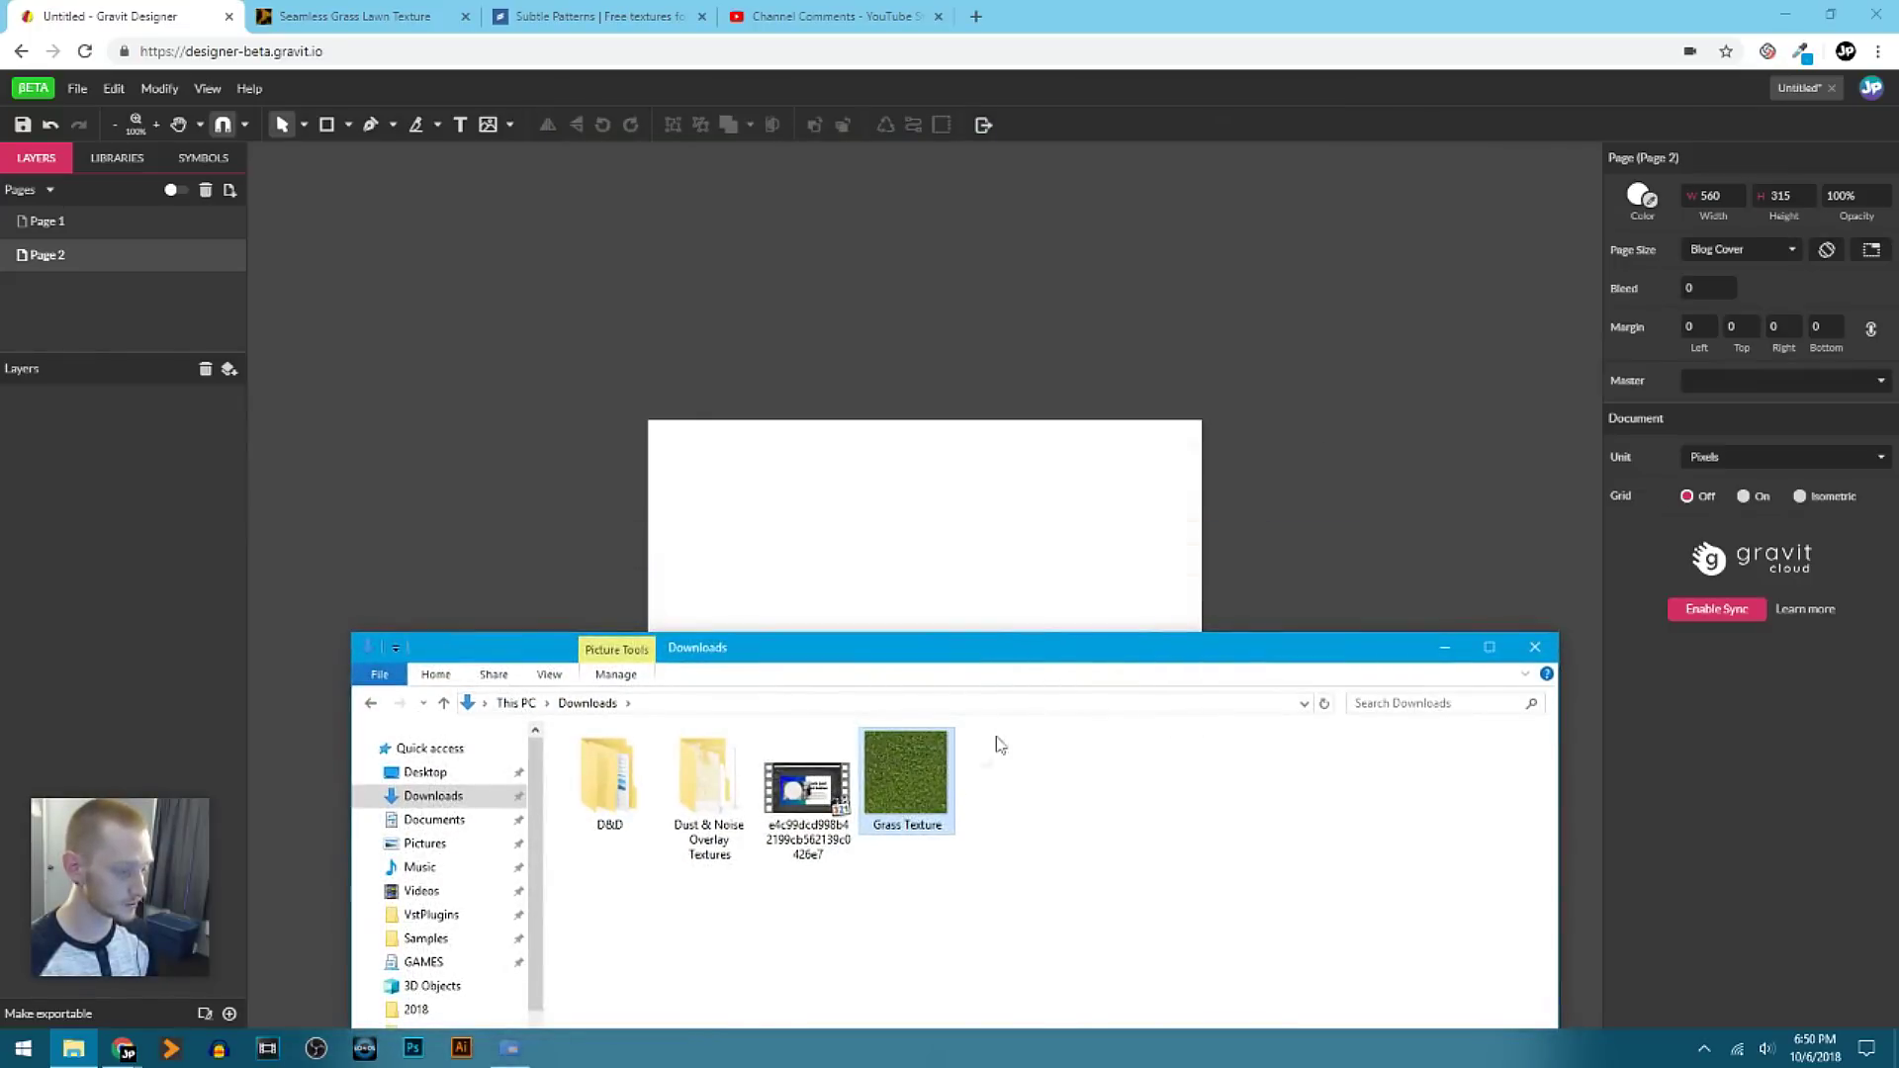
Drop the Grass Texture image onto Page 2, dismiss the large-image warning, and shift it left.
left_click_drag(924, 783, 761, 426)
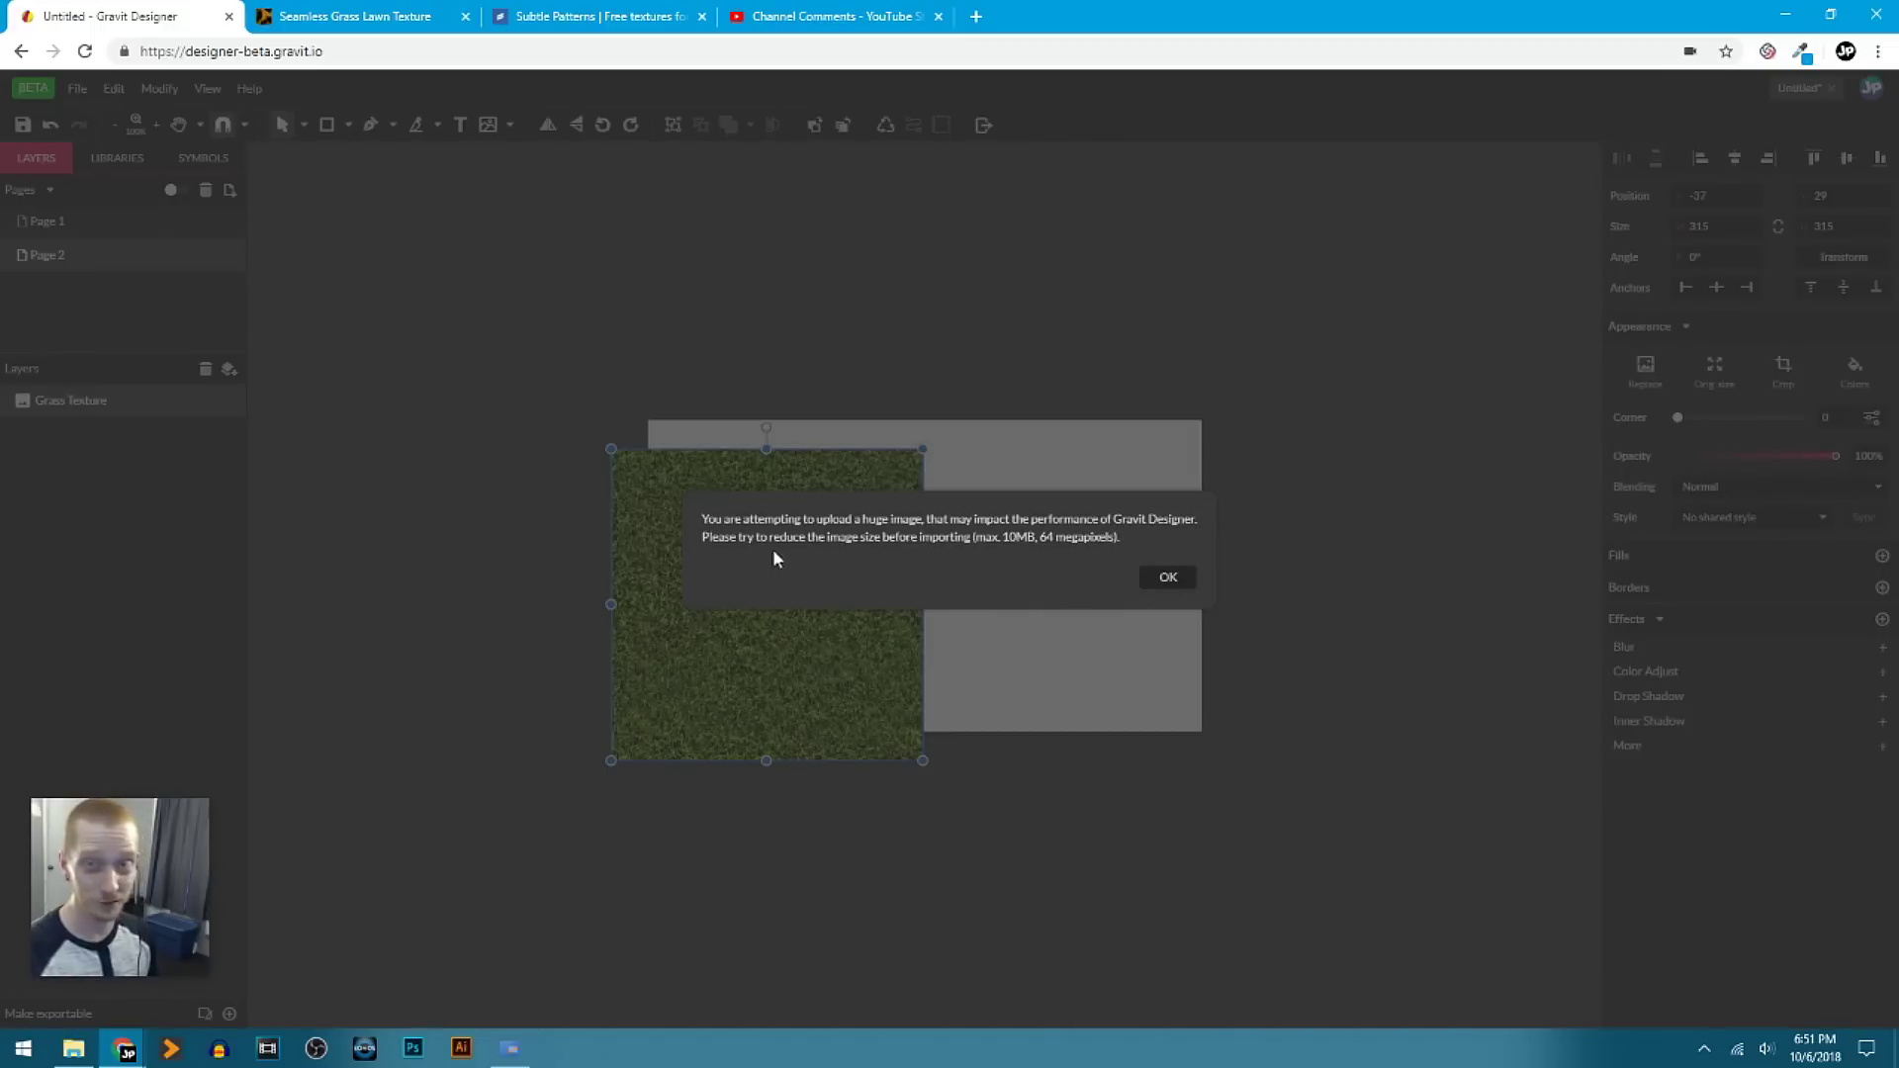
left_click(1169, 579)
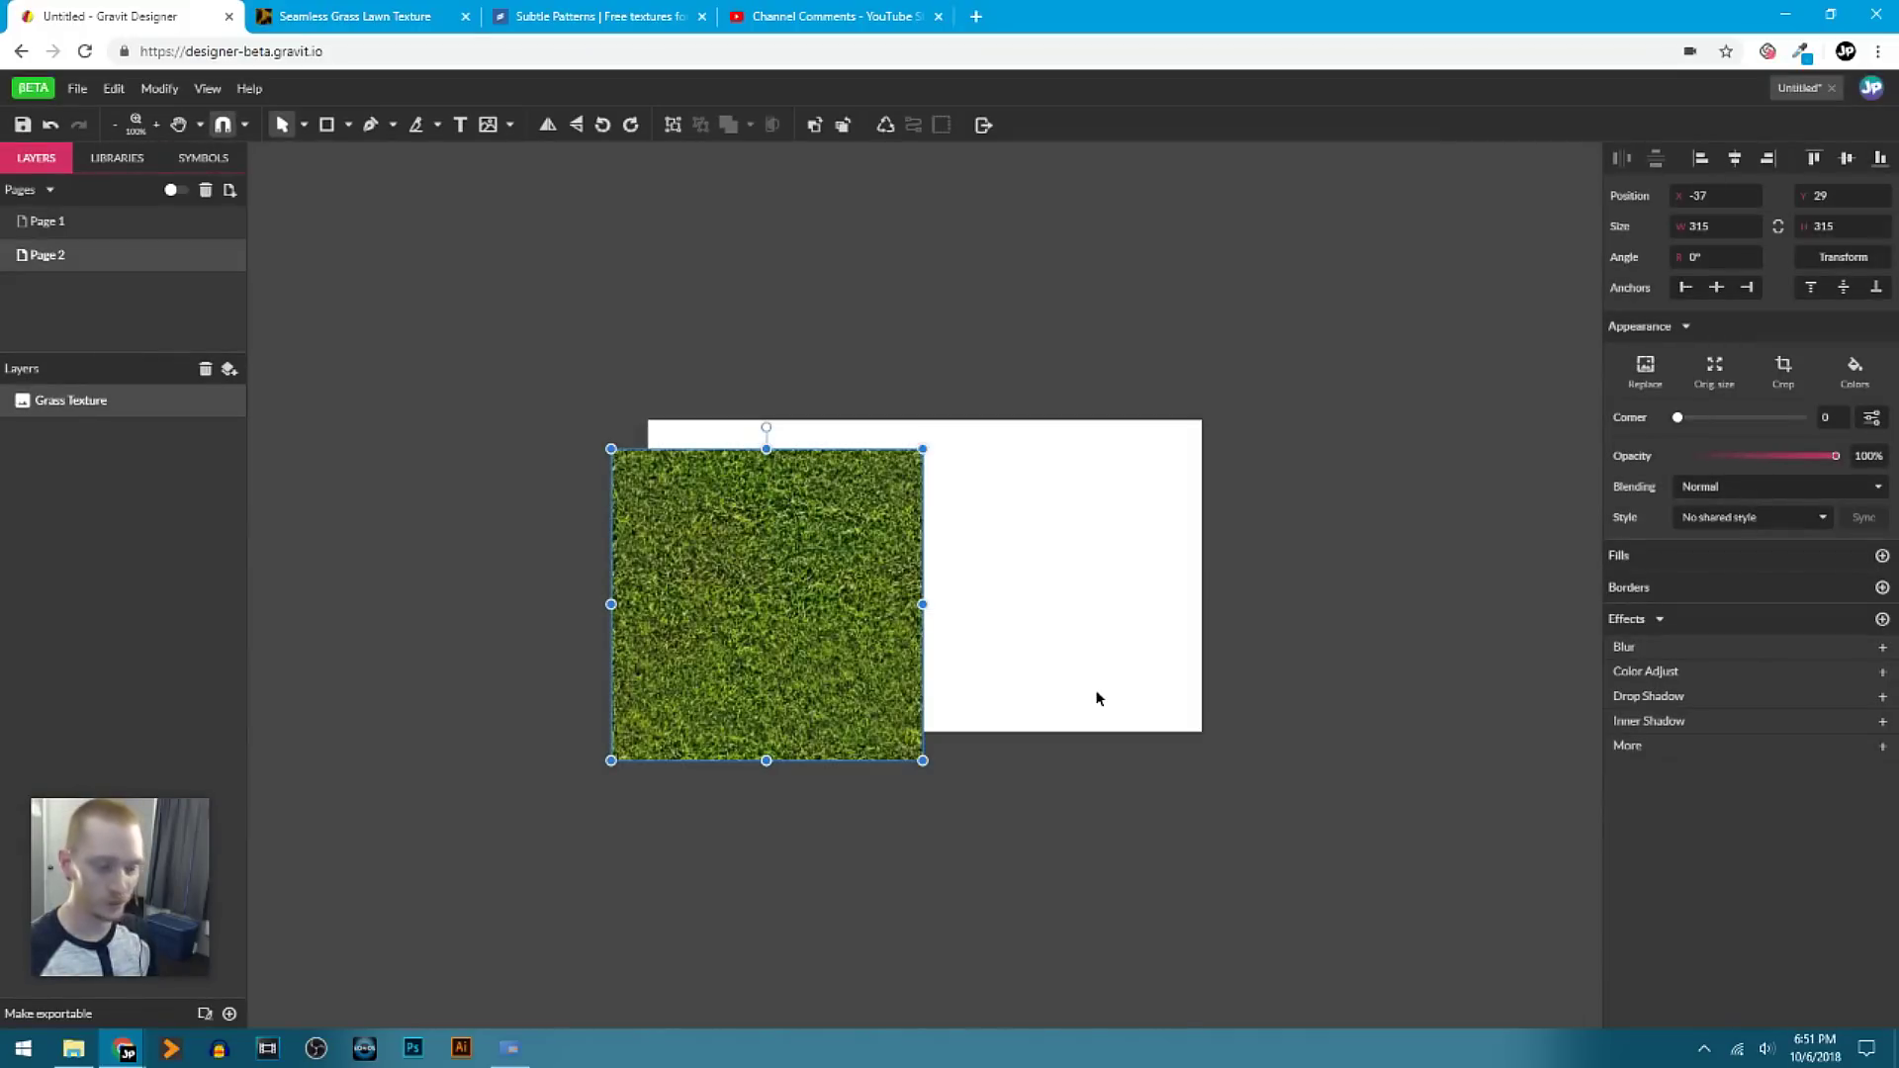
left_click_drag(547, 385, 997, 870)
left_click_drag(843, 700, 647, 673)
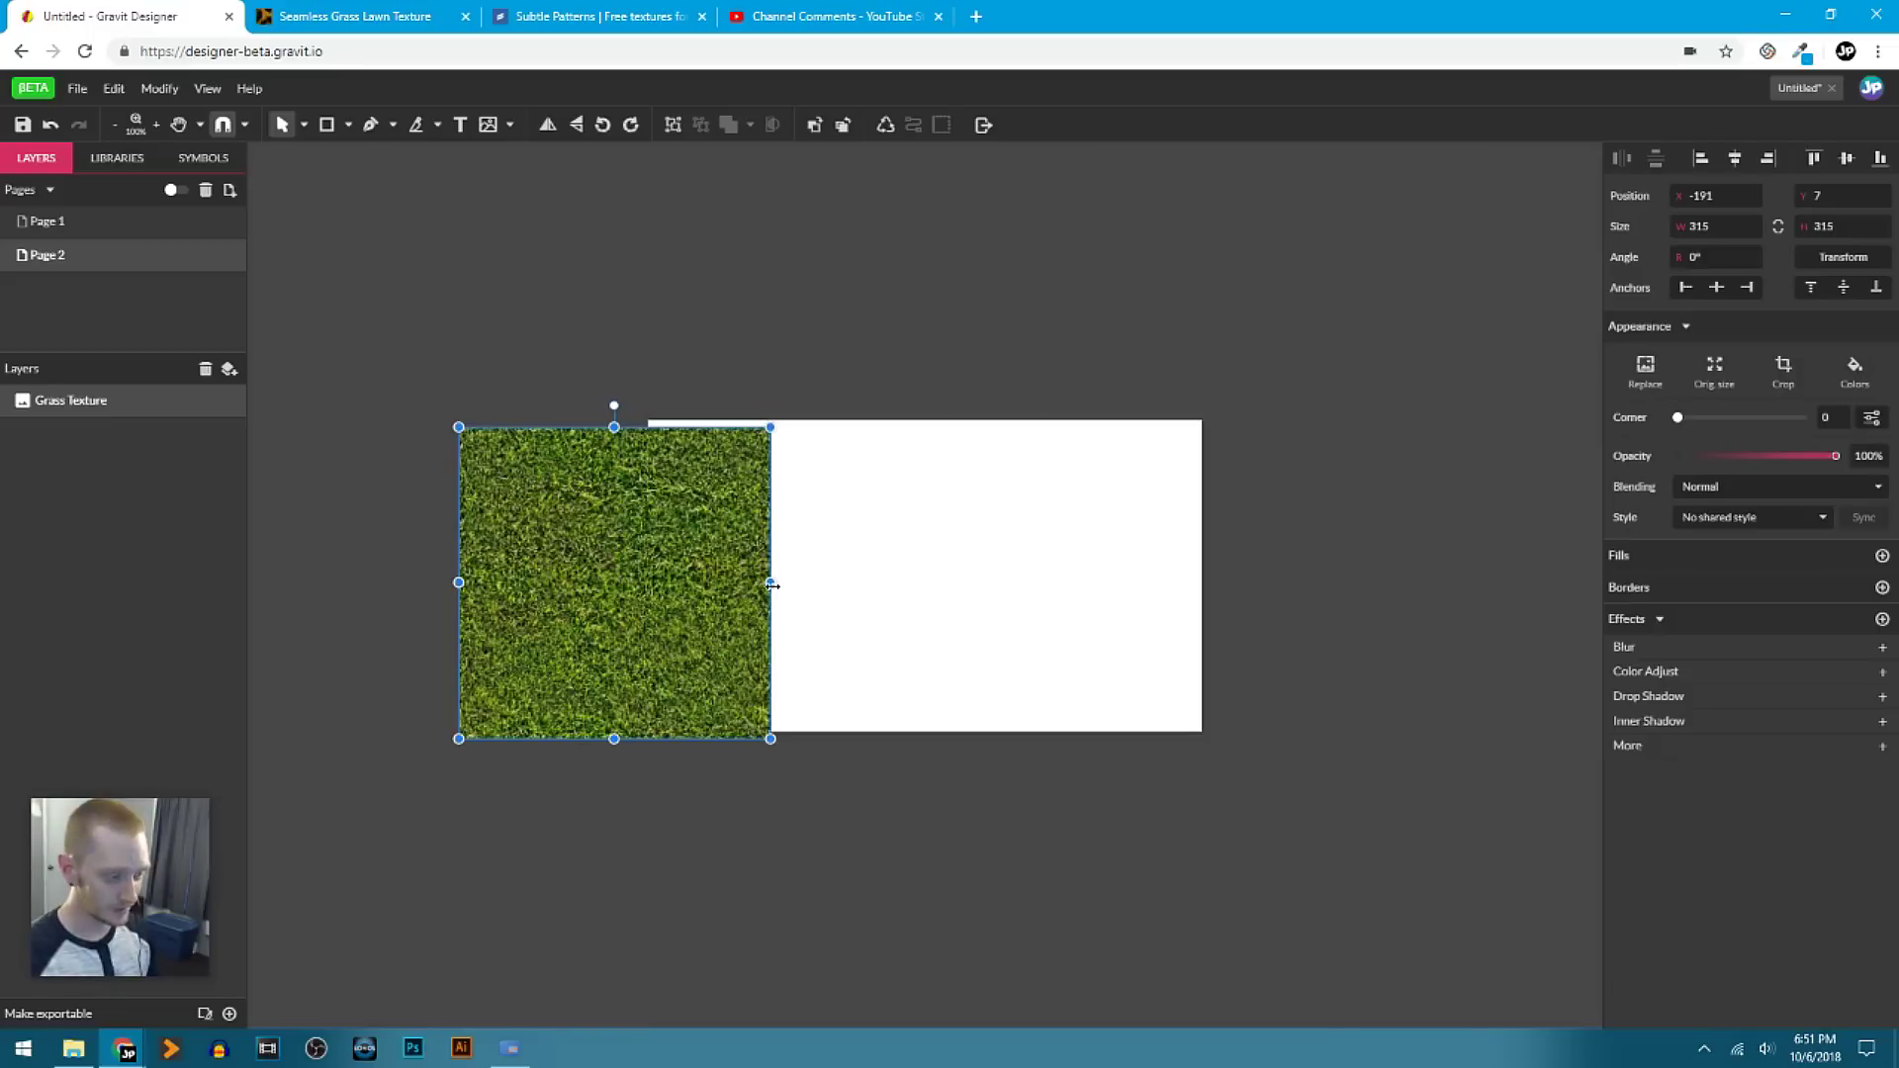
Try stretching the grass image wider, undoing each stretch to keep it 315 × 315.
left_click_drag(771, 583, 1187, 594)
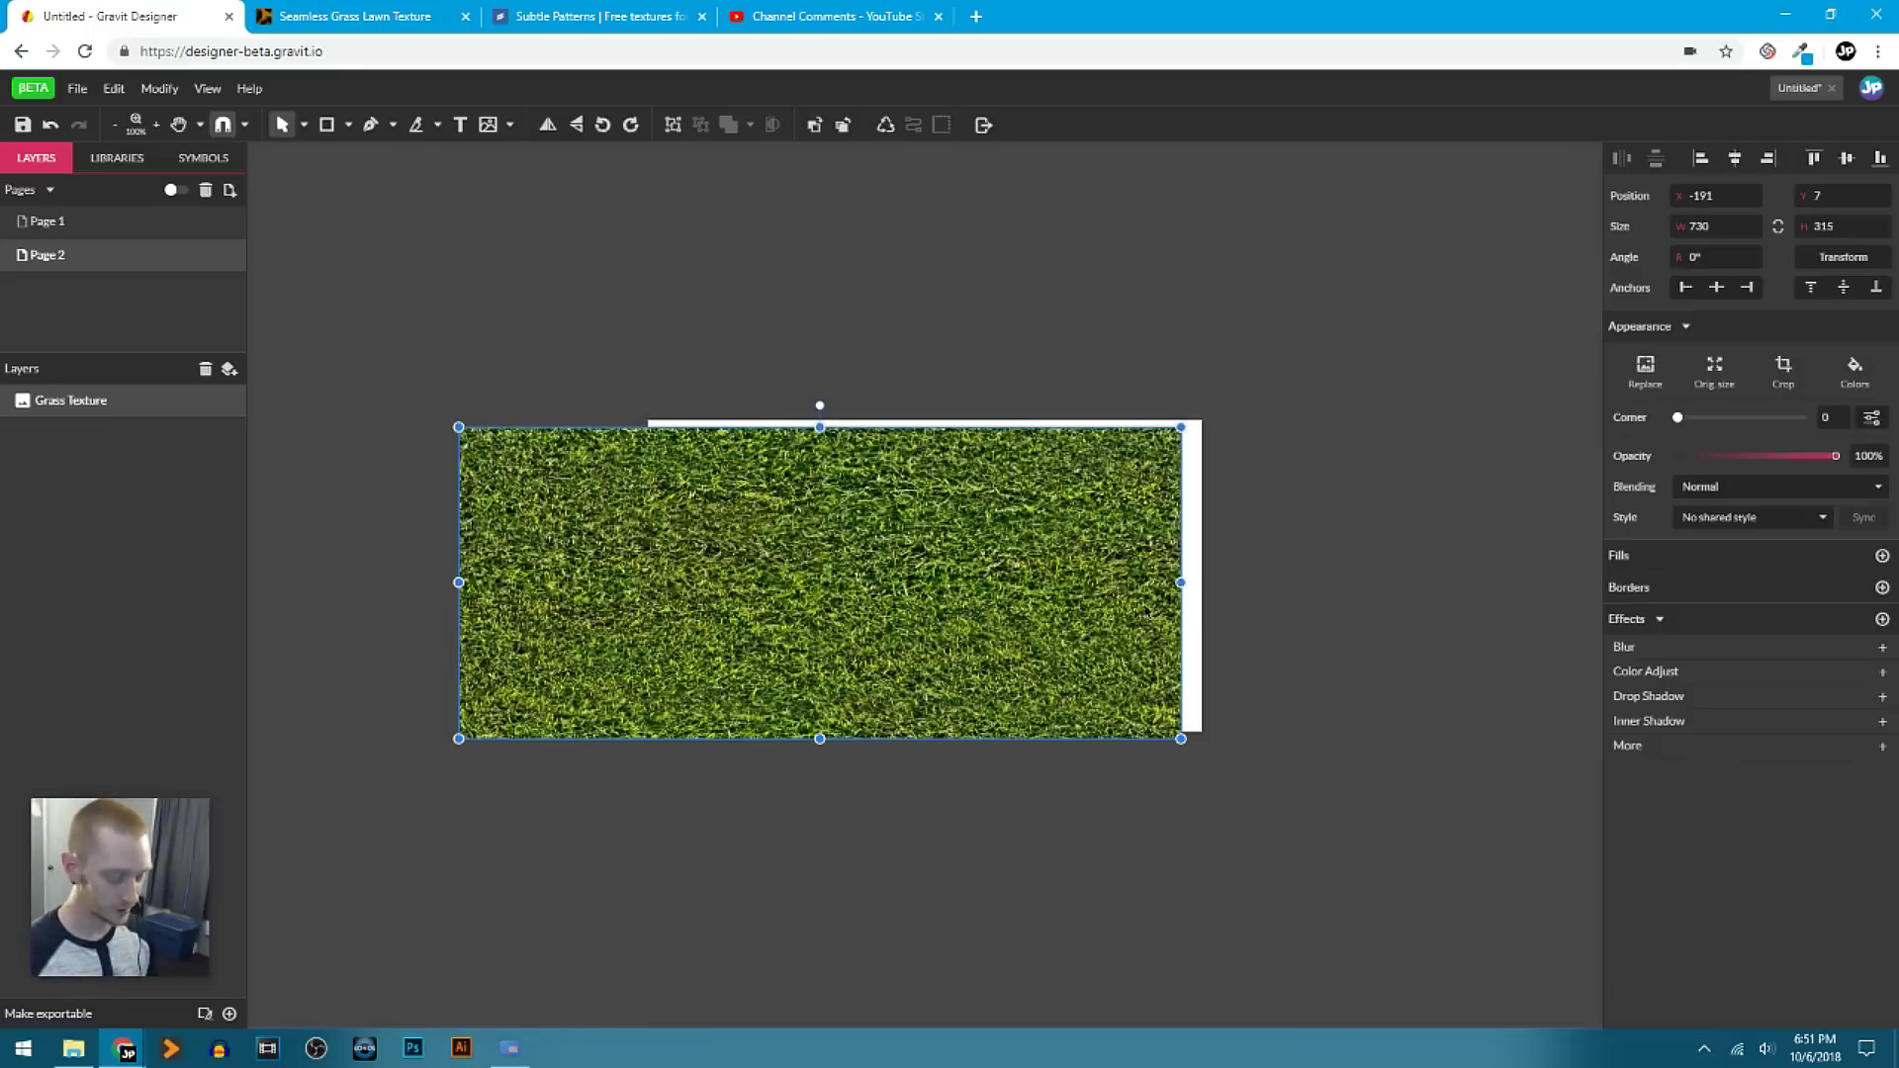
key("ctrl+z")
left_click_drag(770, 582, 1363, 585)
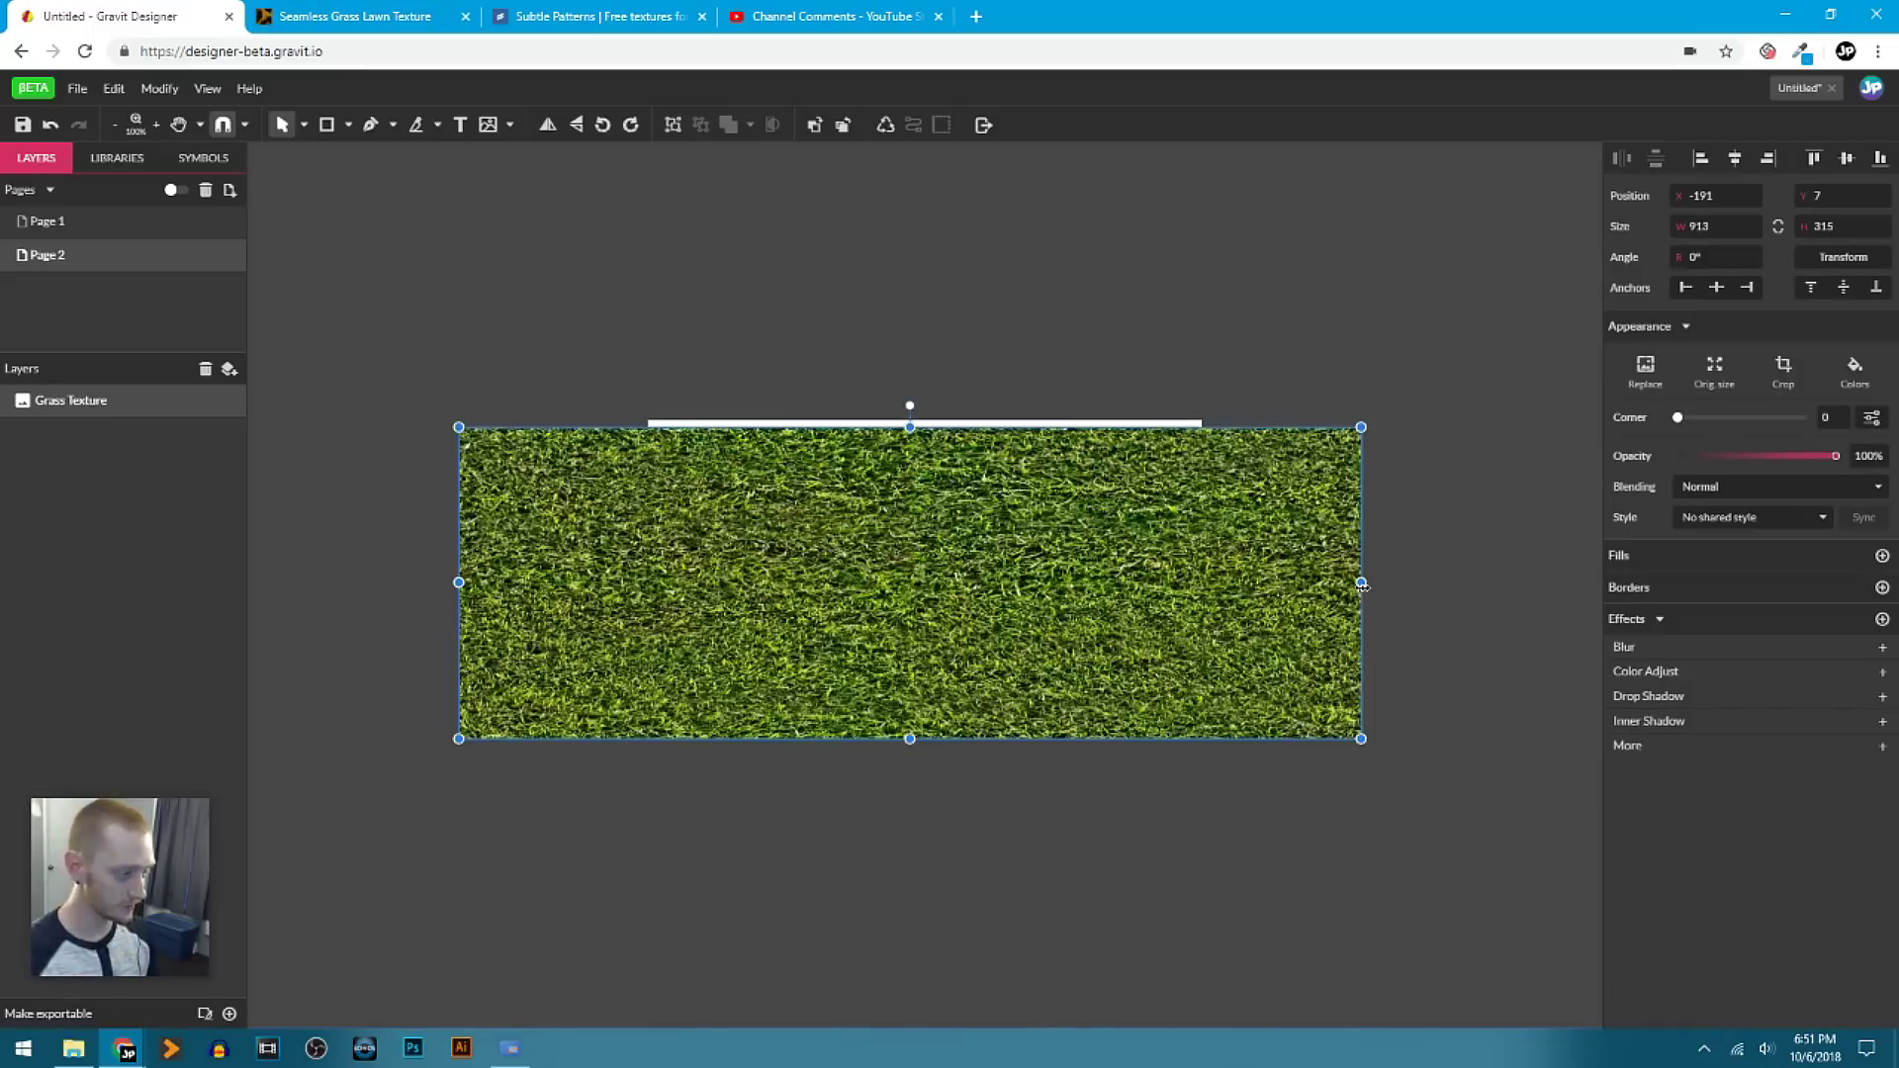
key("ctrl+z")
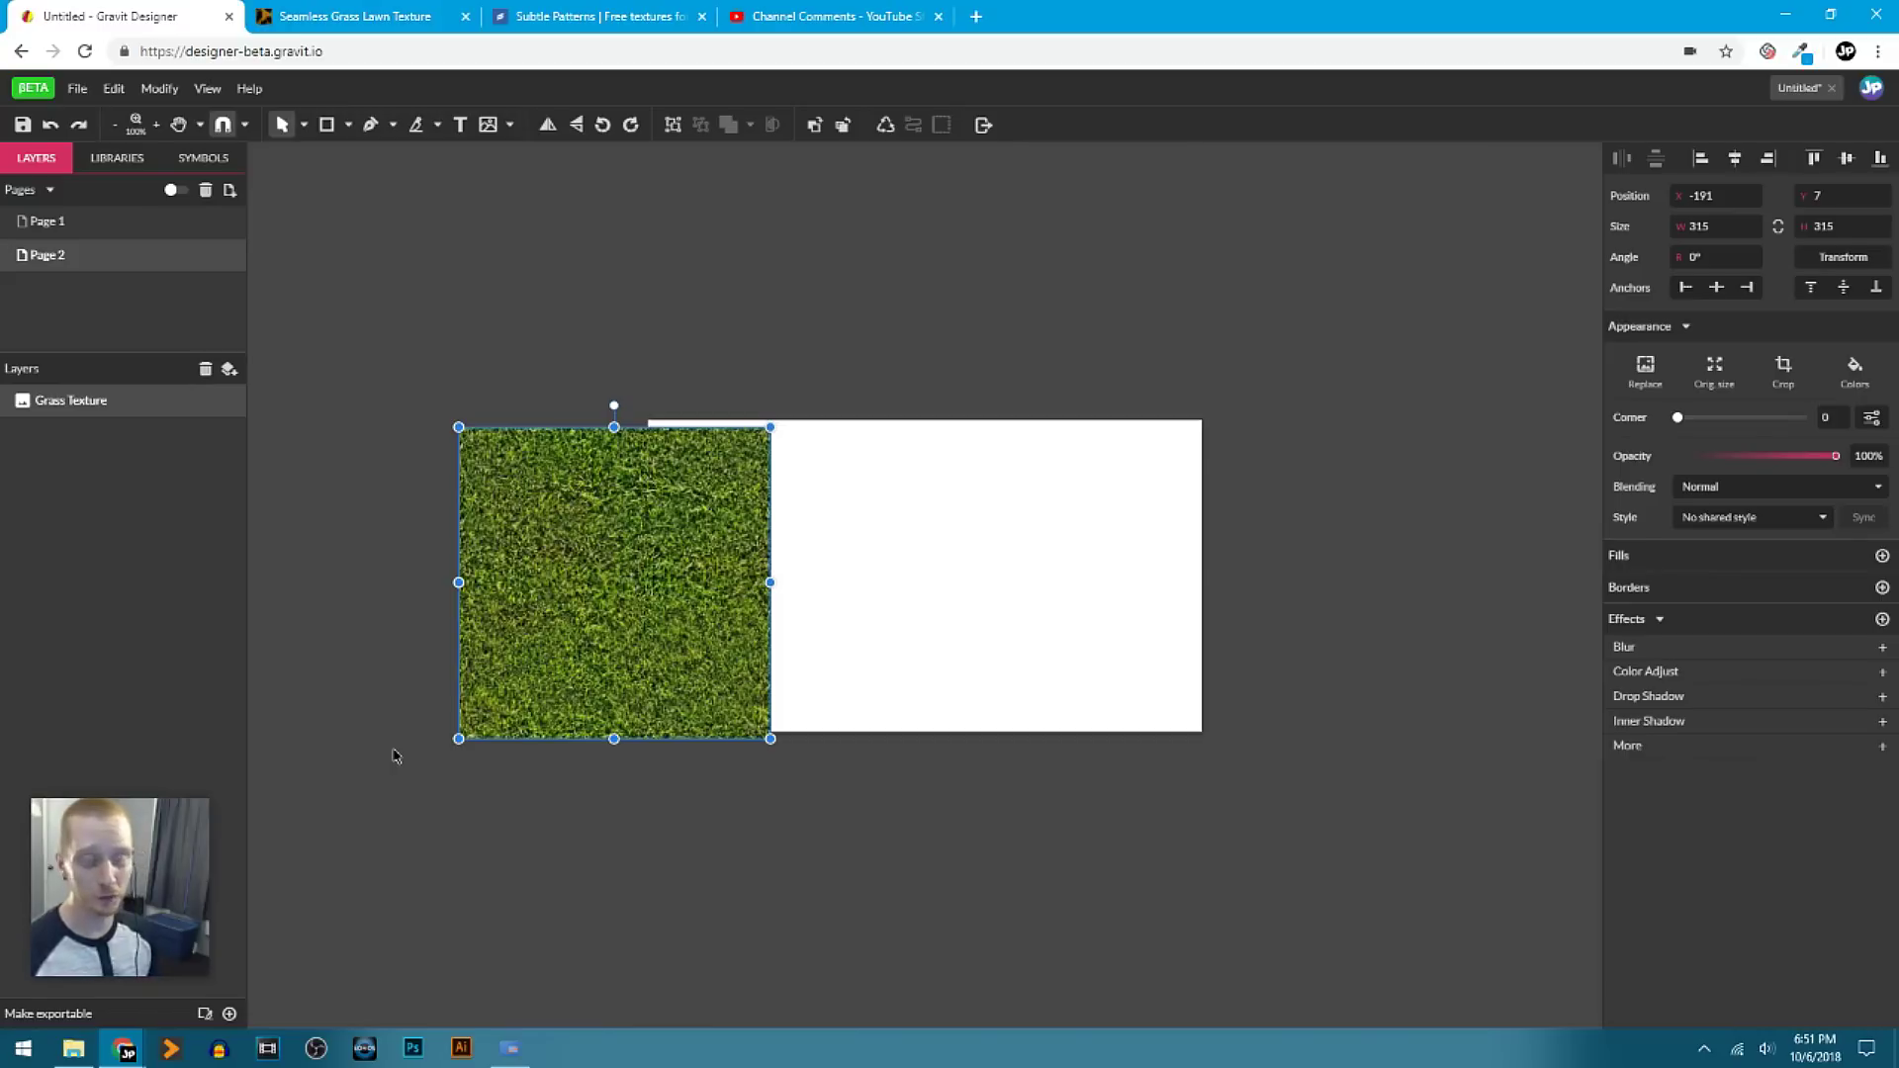
Delete the grass image and draw a new rectangle on the page.
key("Delete")
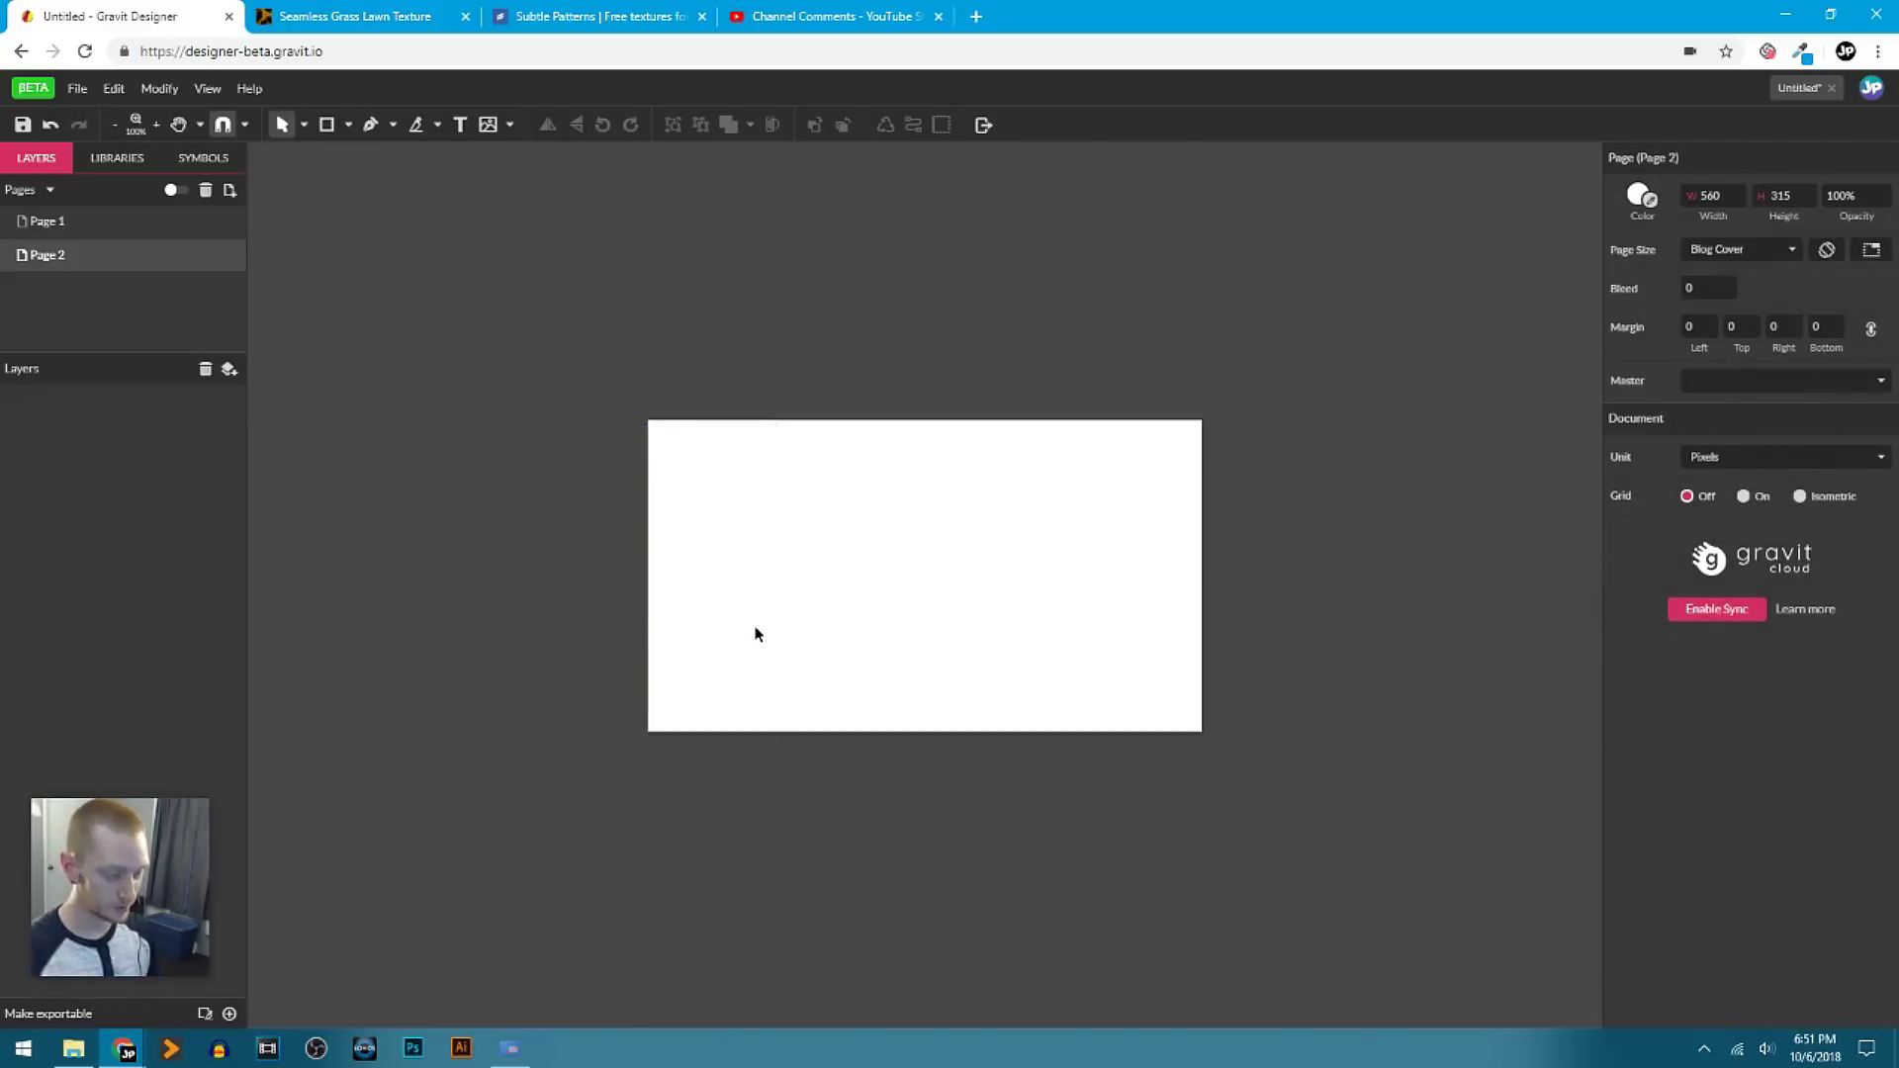
key("r")
mouse_move(683, 458)
left_mouse_down()
mouse_move(1082, 640)
mouse_move(1175, 654)
left_mouse_up()
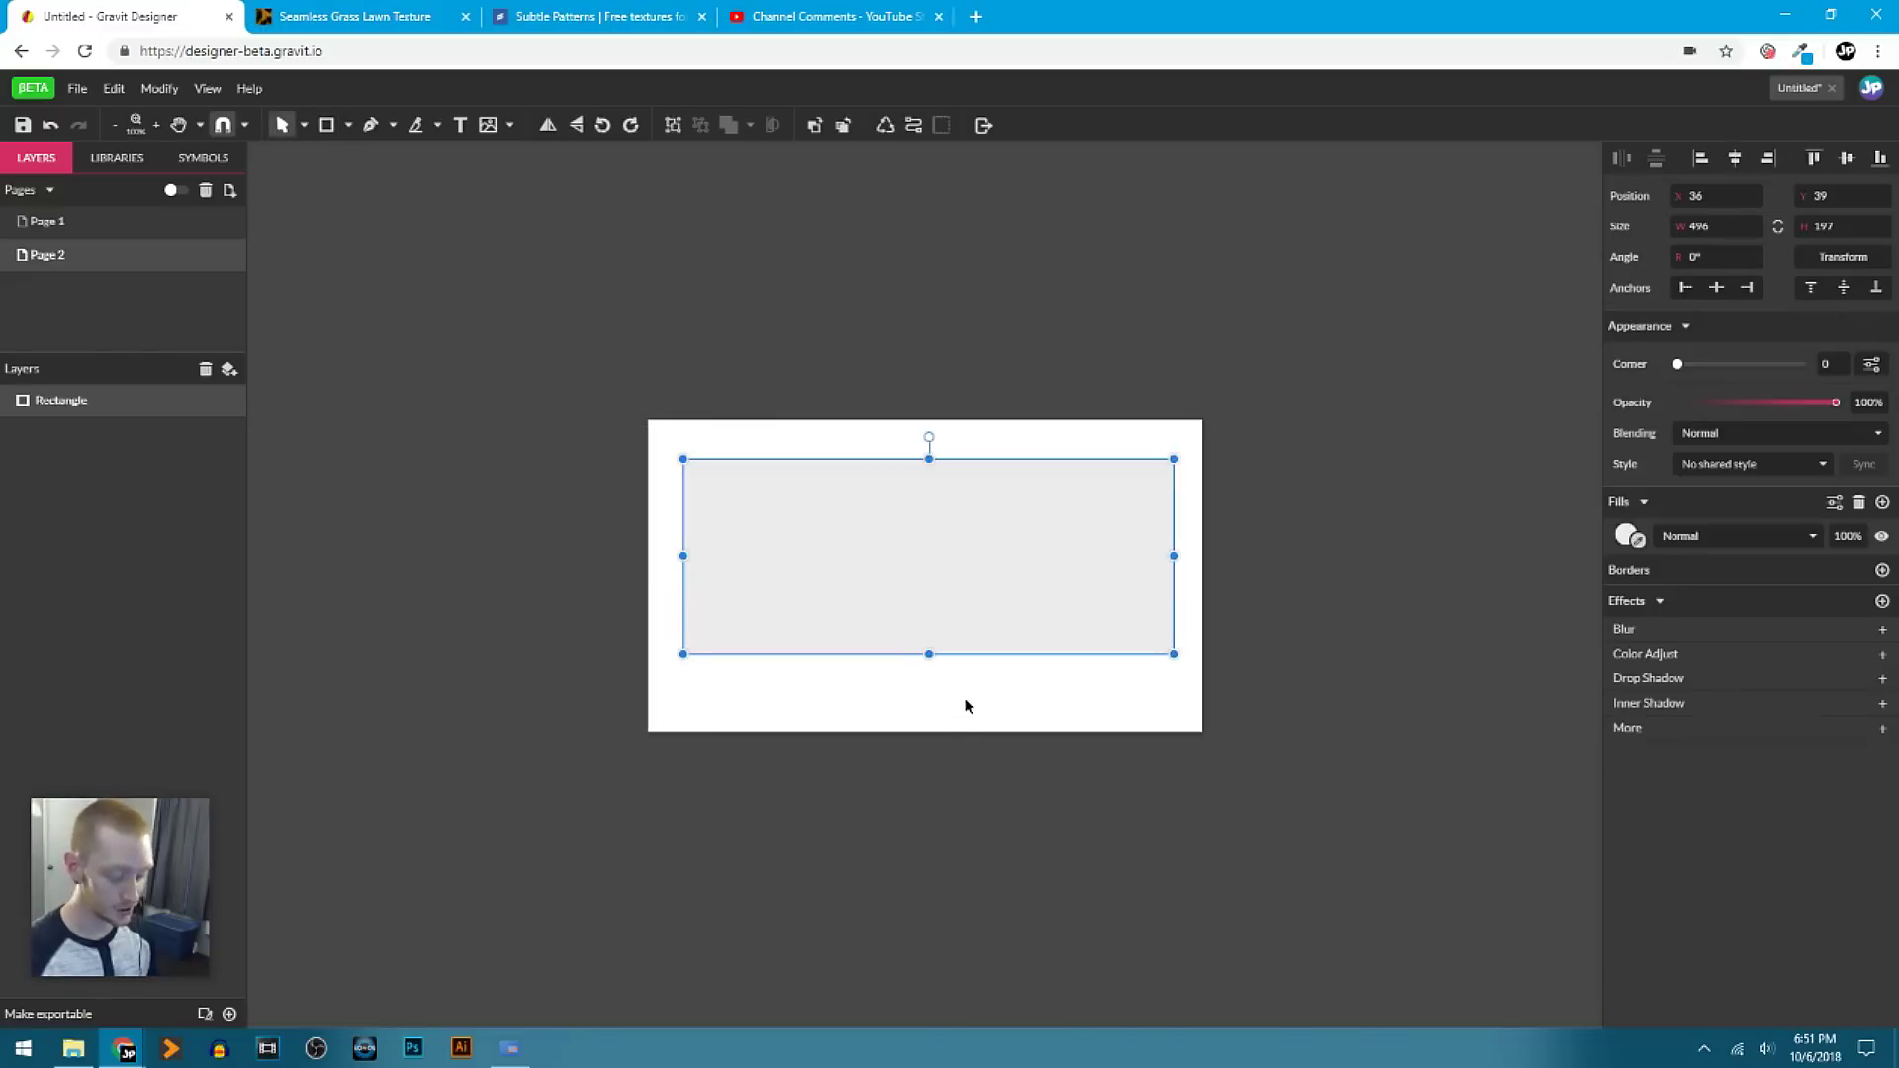
Move the rectangle to 0,0 and size it to 560 × 157.5 across the top half.
left_click_drag(784, 551, 767, 507)
left_click_drag(1140, 518, 1203, 518)
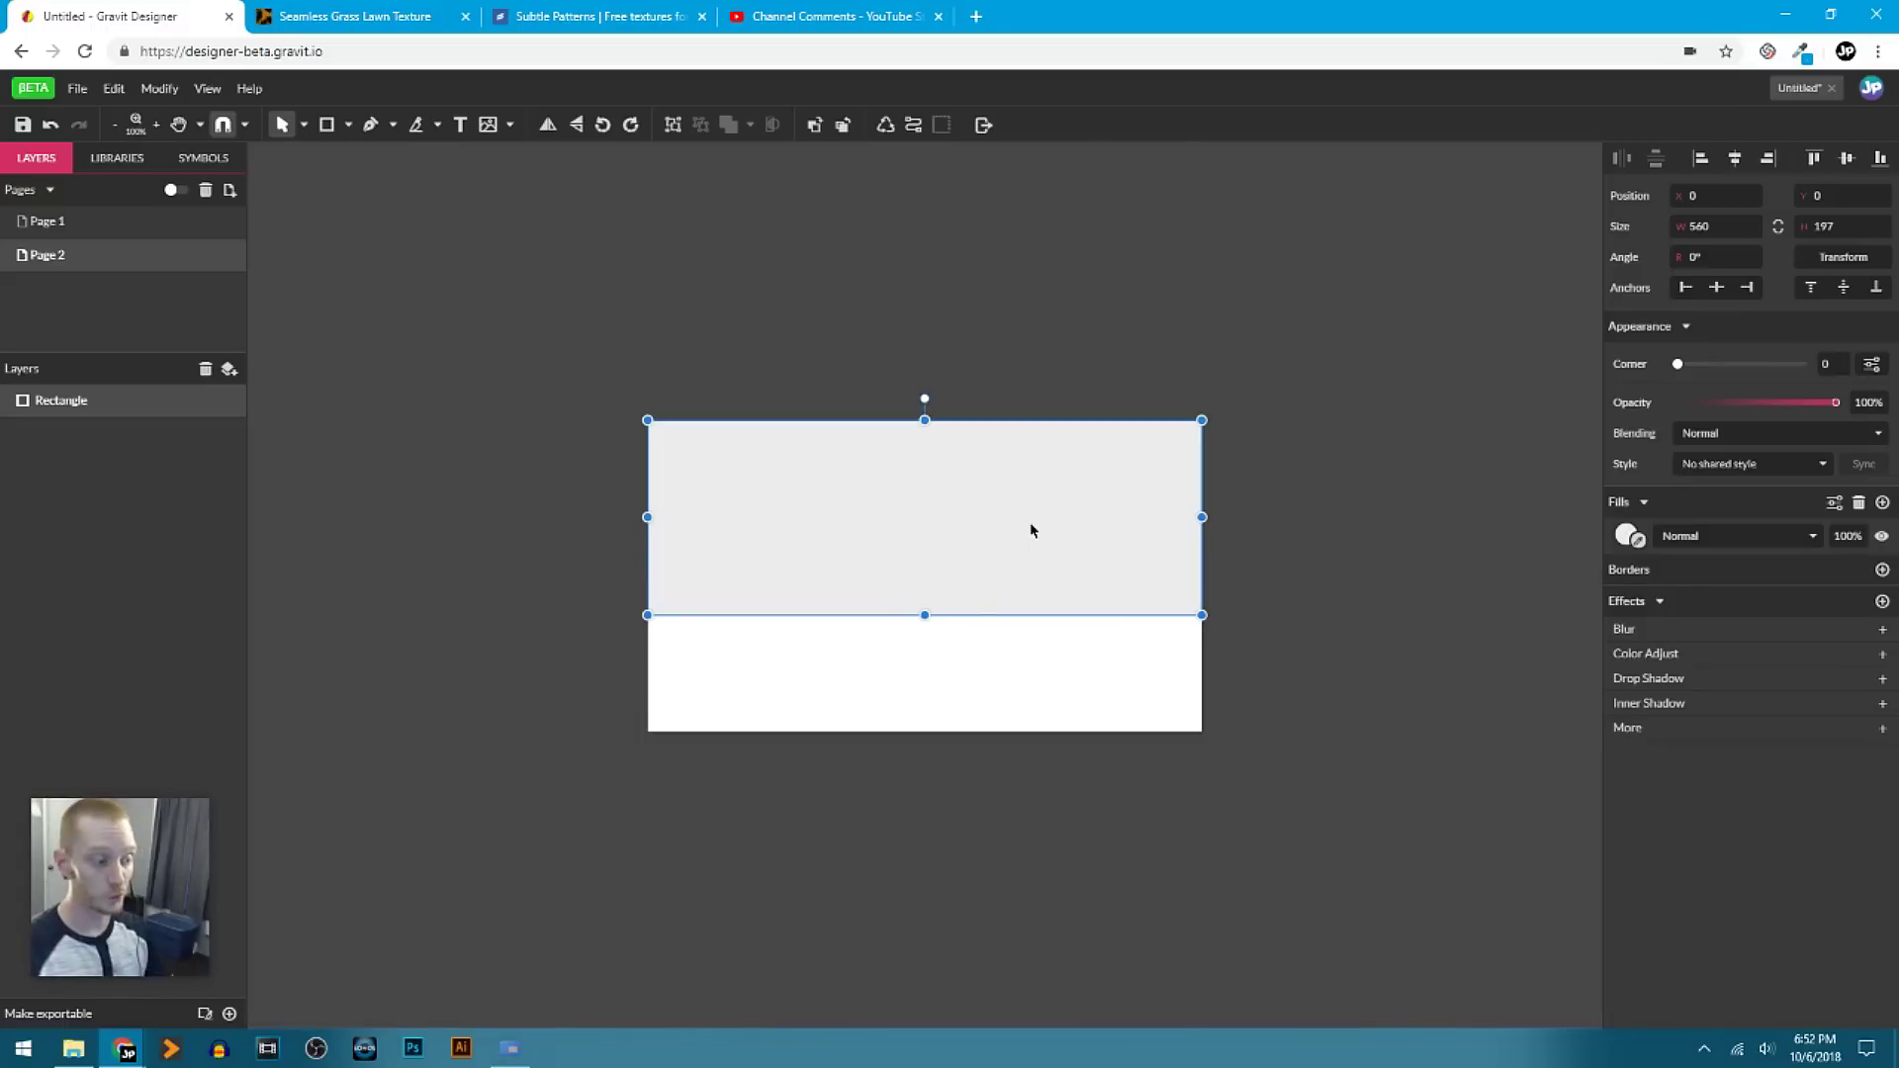
left_click_drag(926, 616, 926, 576)
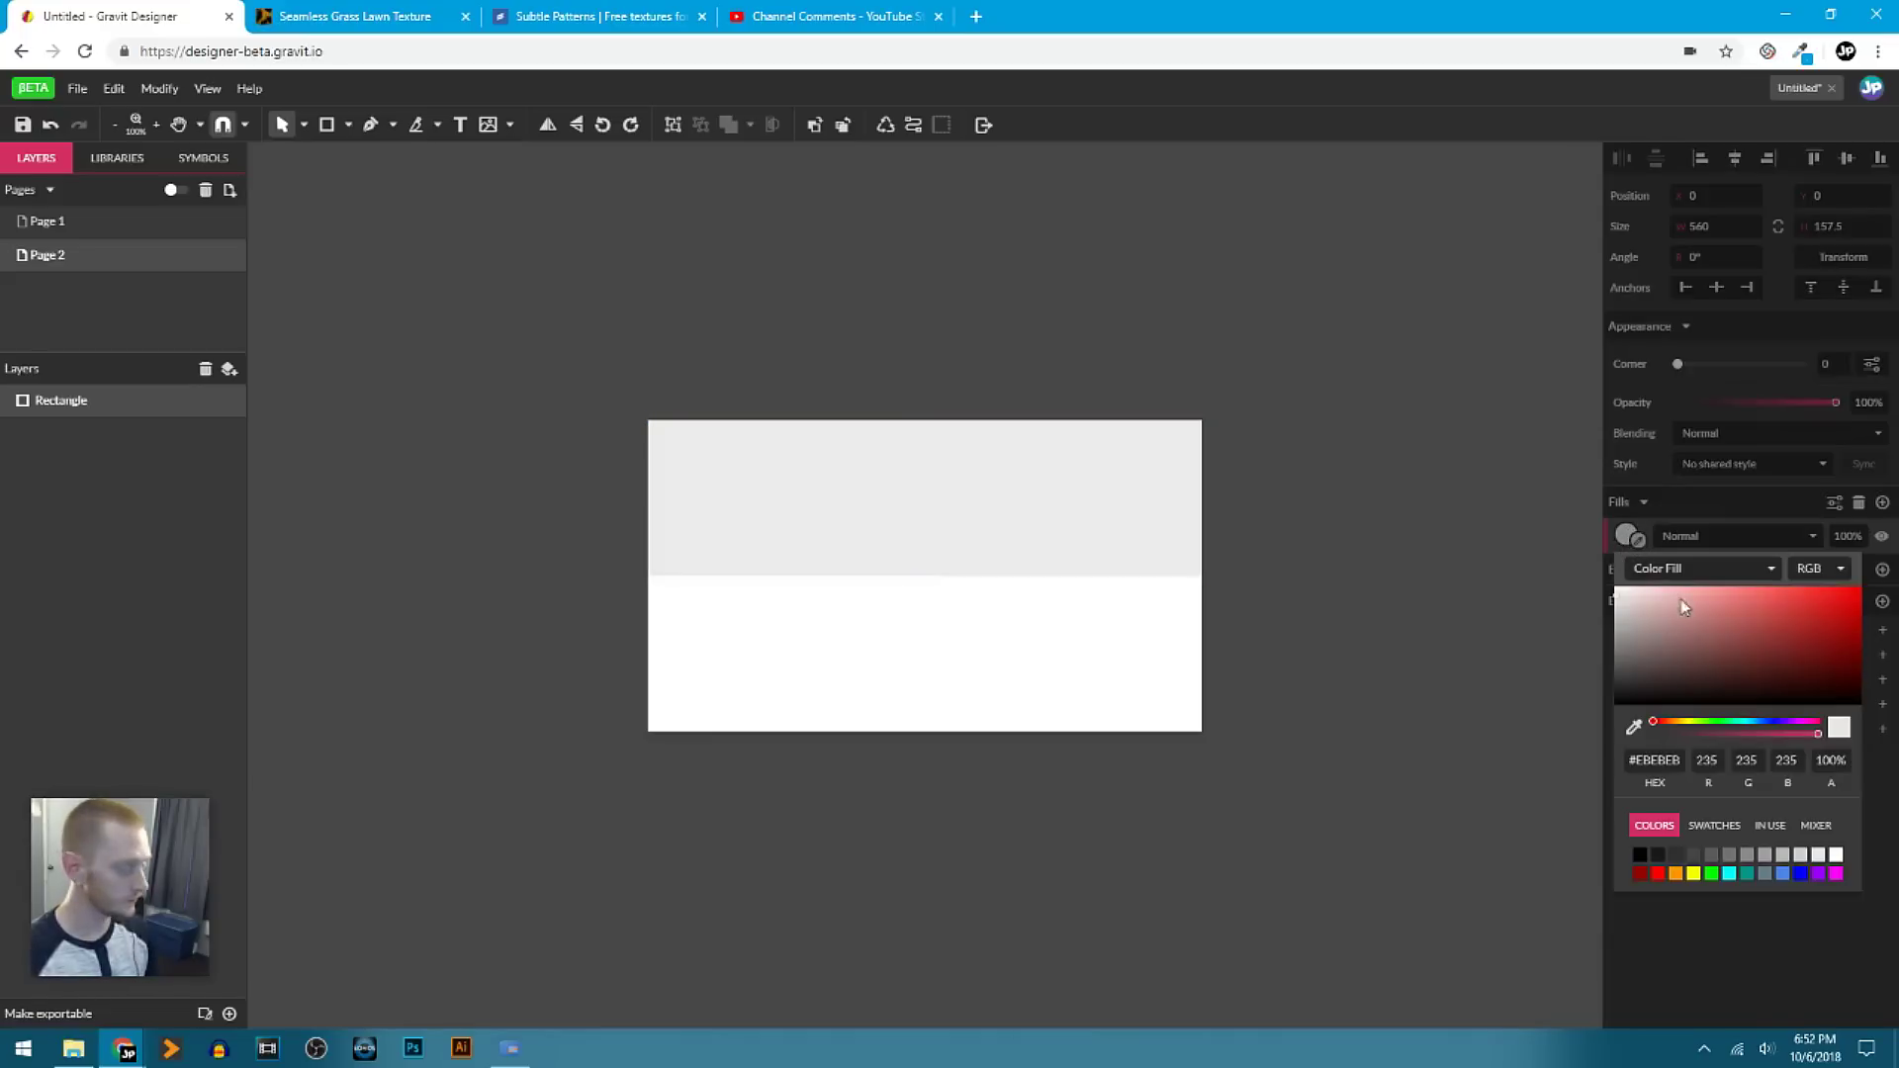
Change the rectangle's fill type to Texture Fill.
left_click(1713, 570)
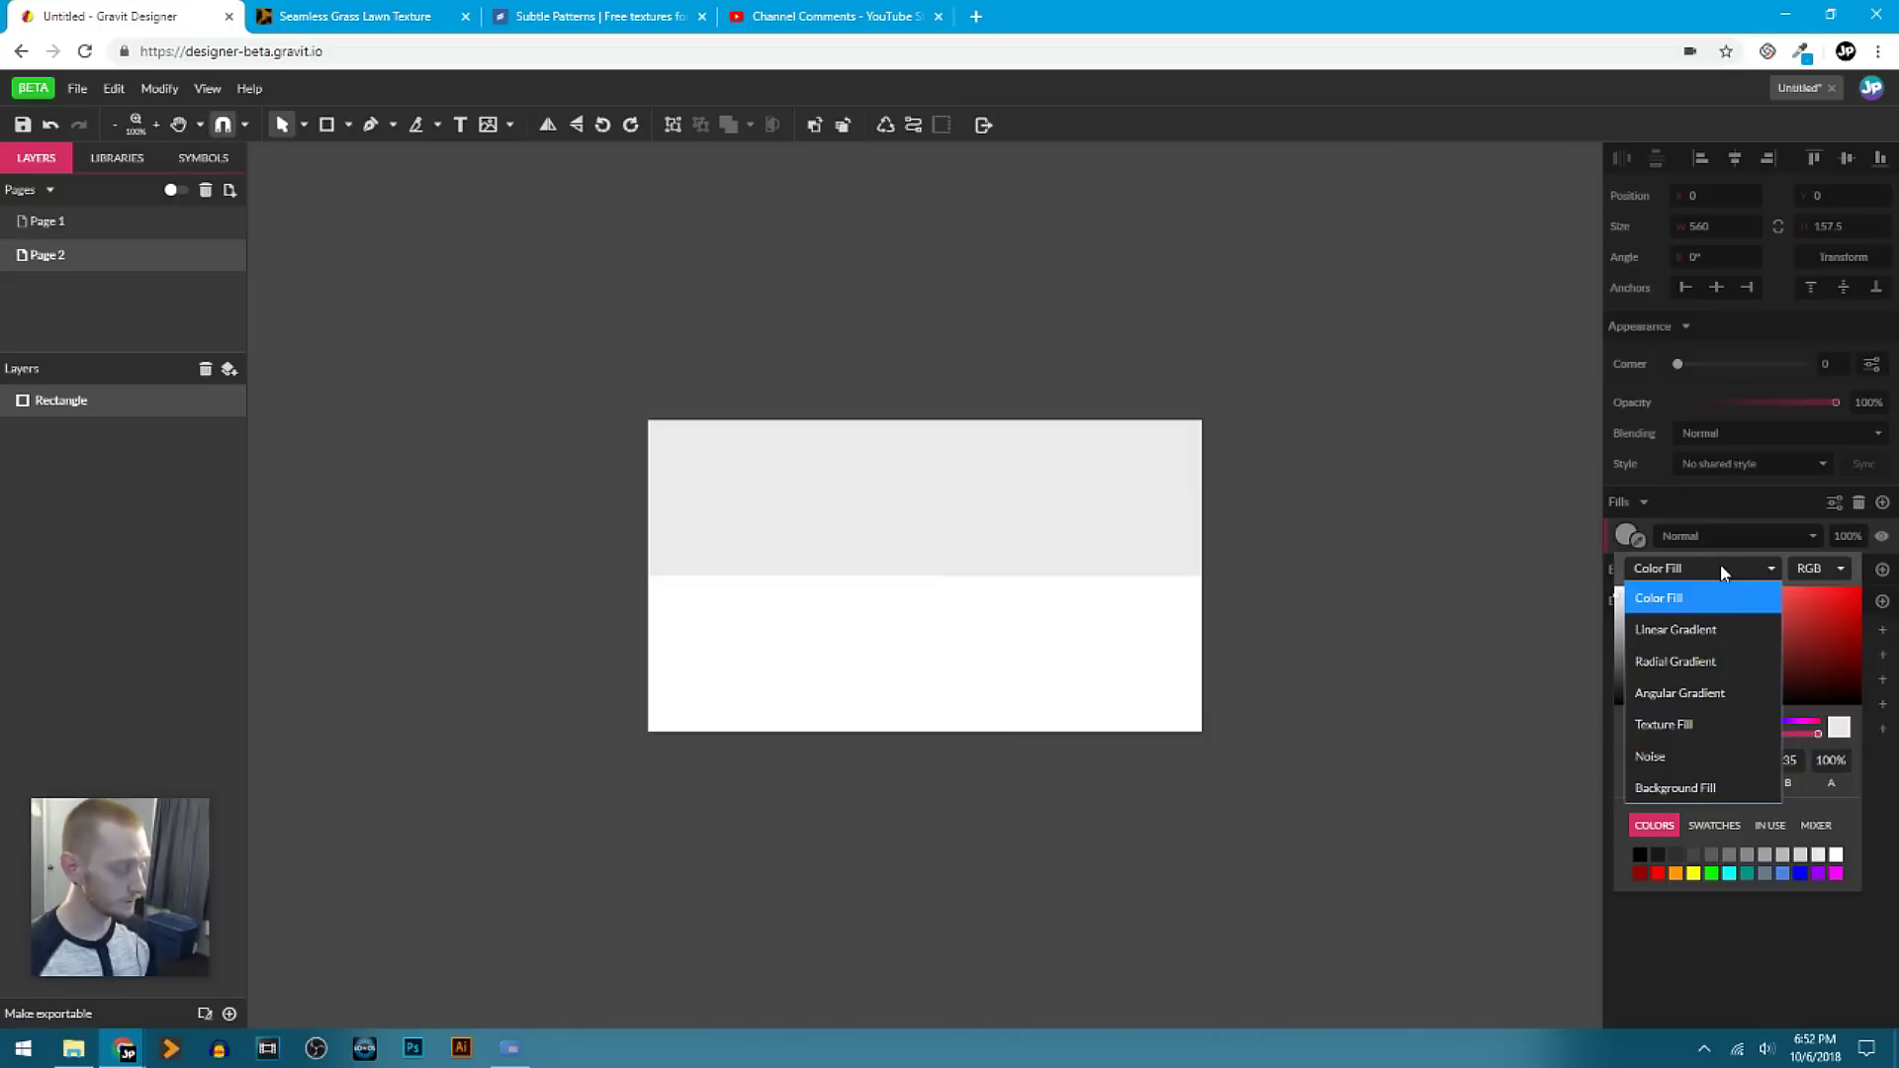
left_click(1717, 566)
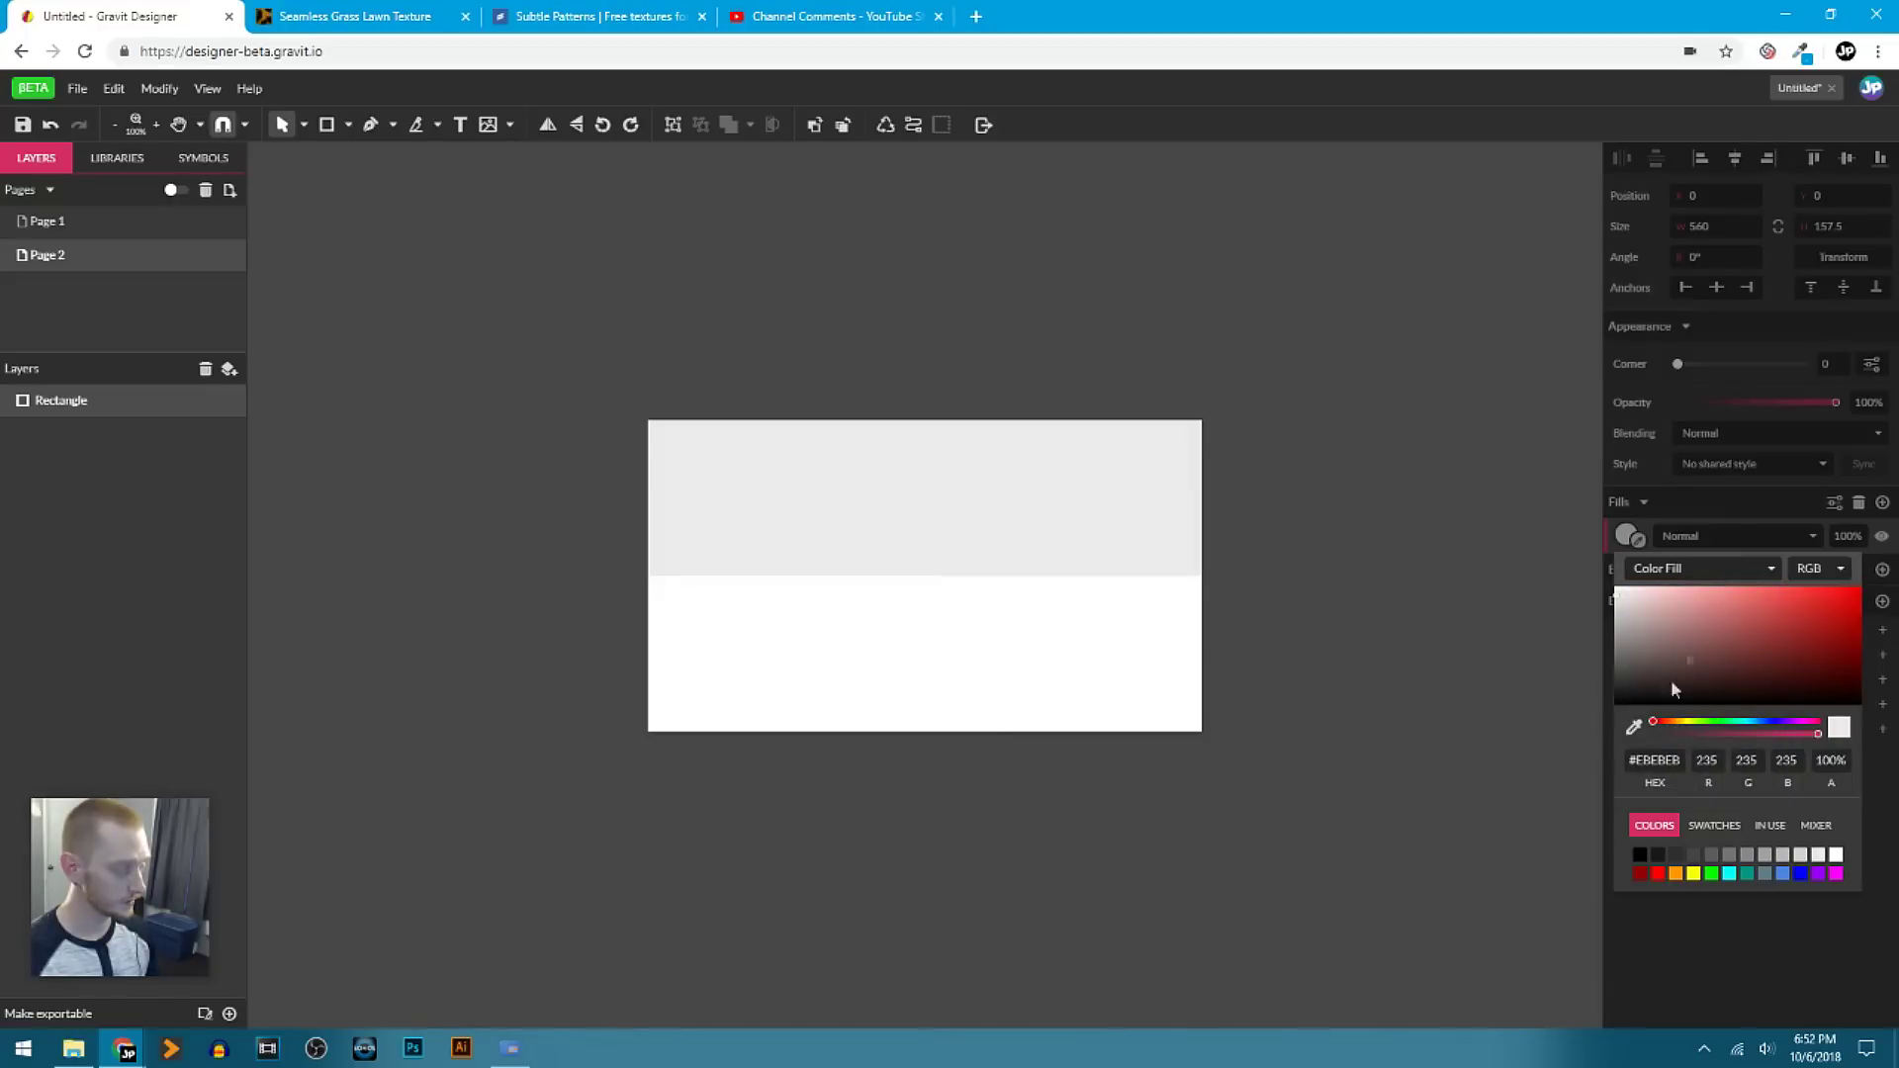
left_click(1728, 577)
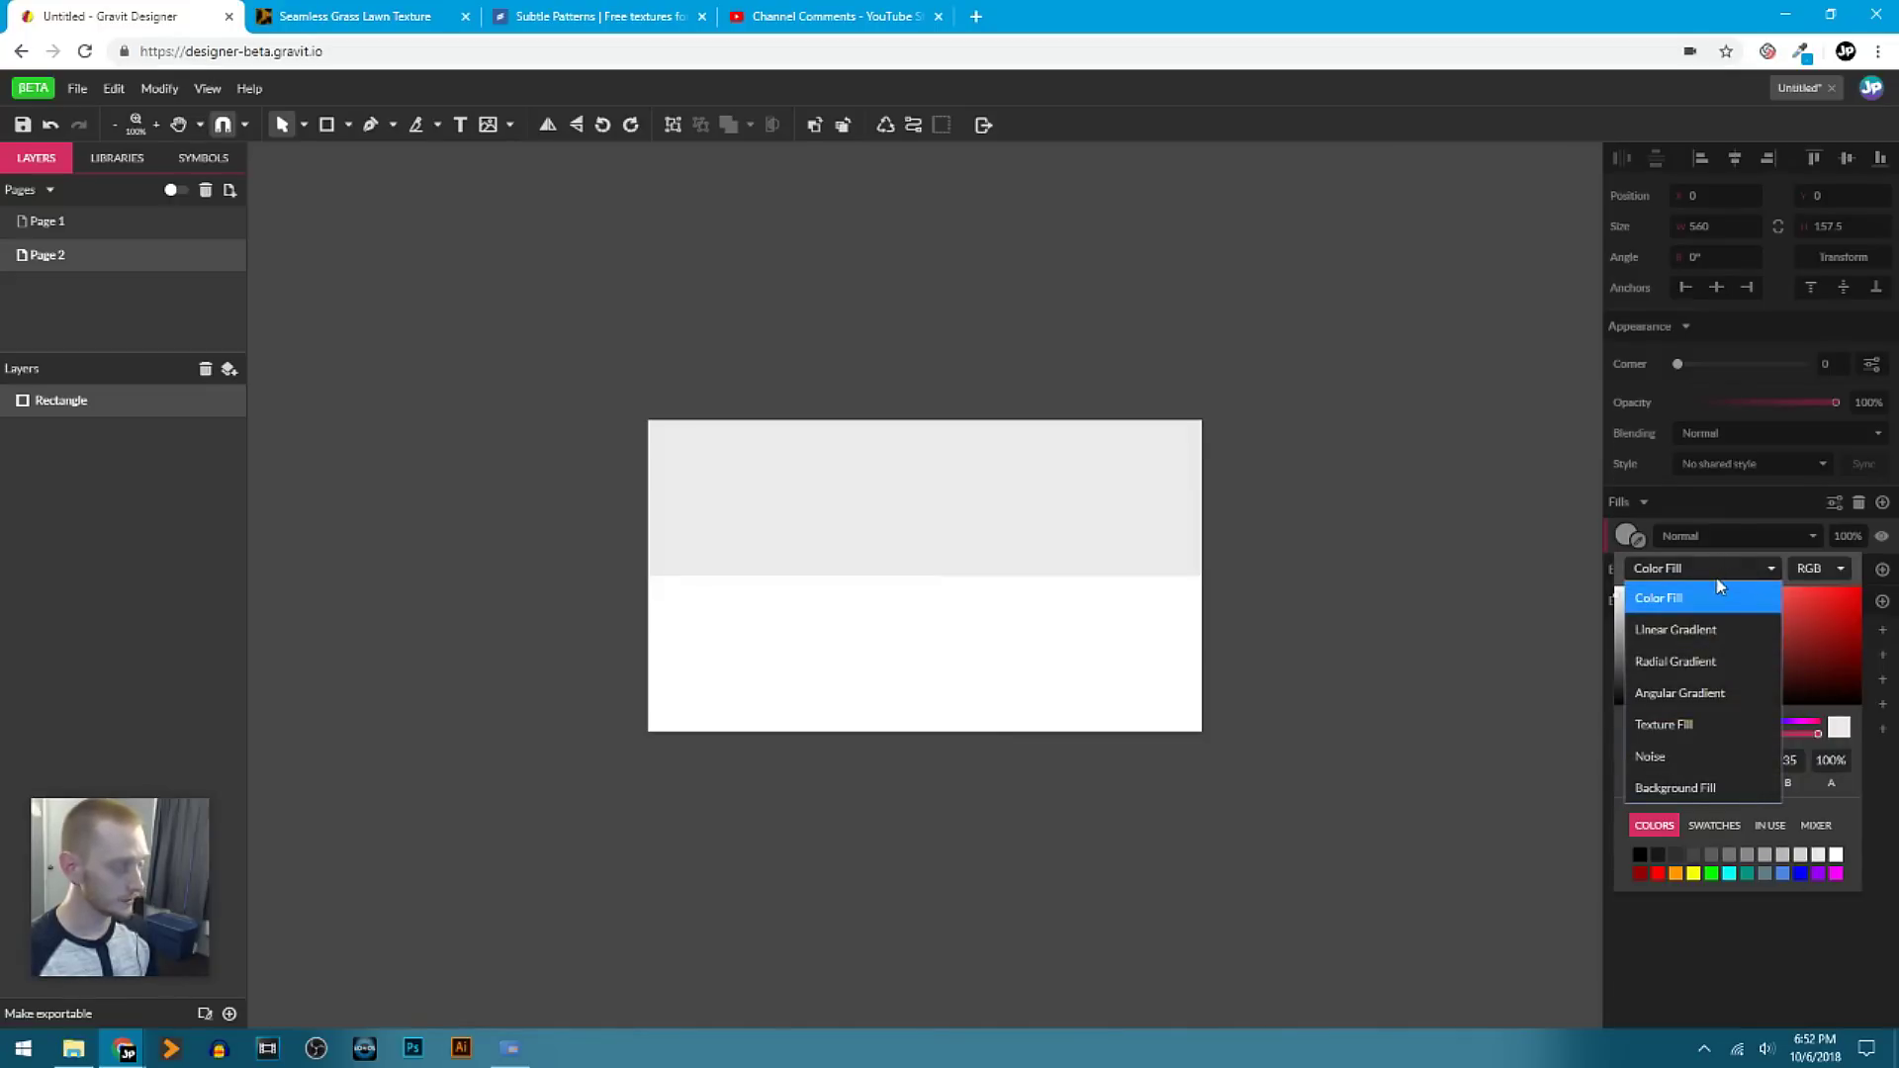
left_click(1723, 572)
left_click(1696, 575)
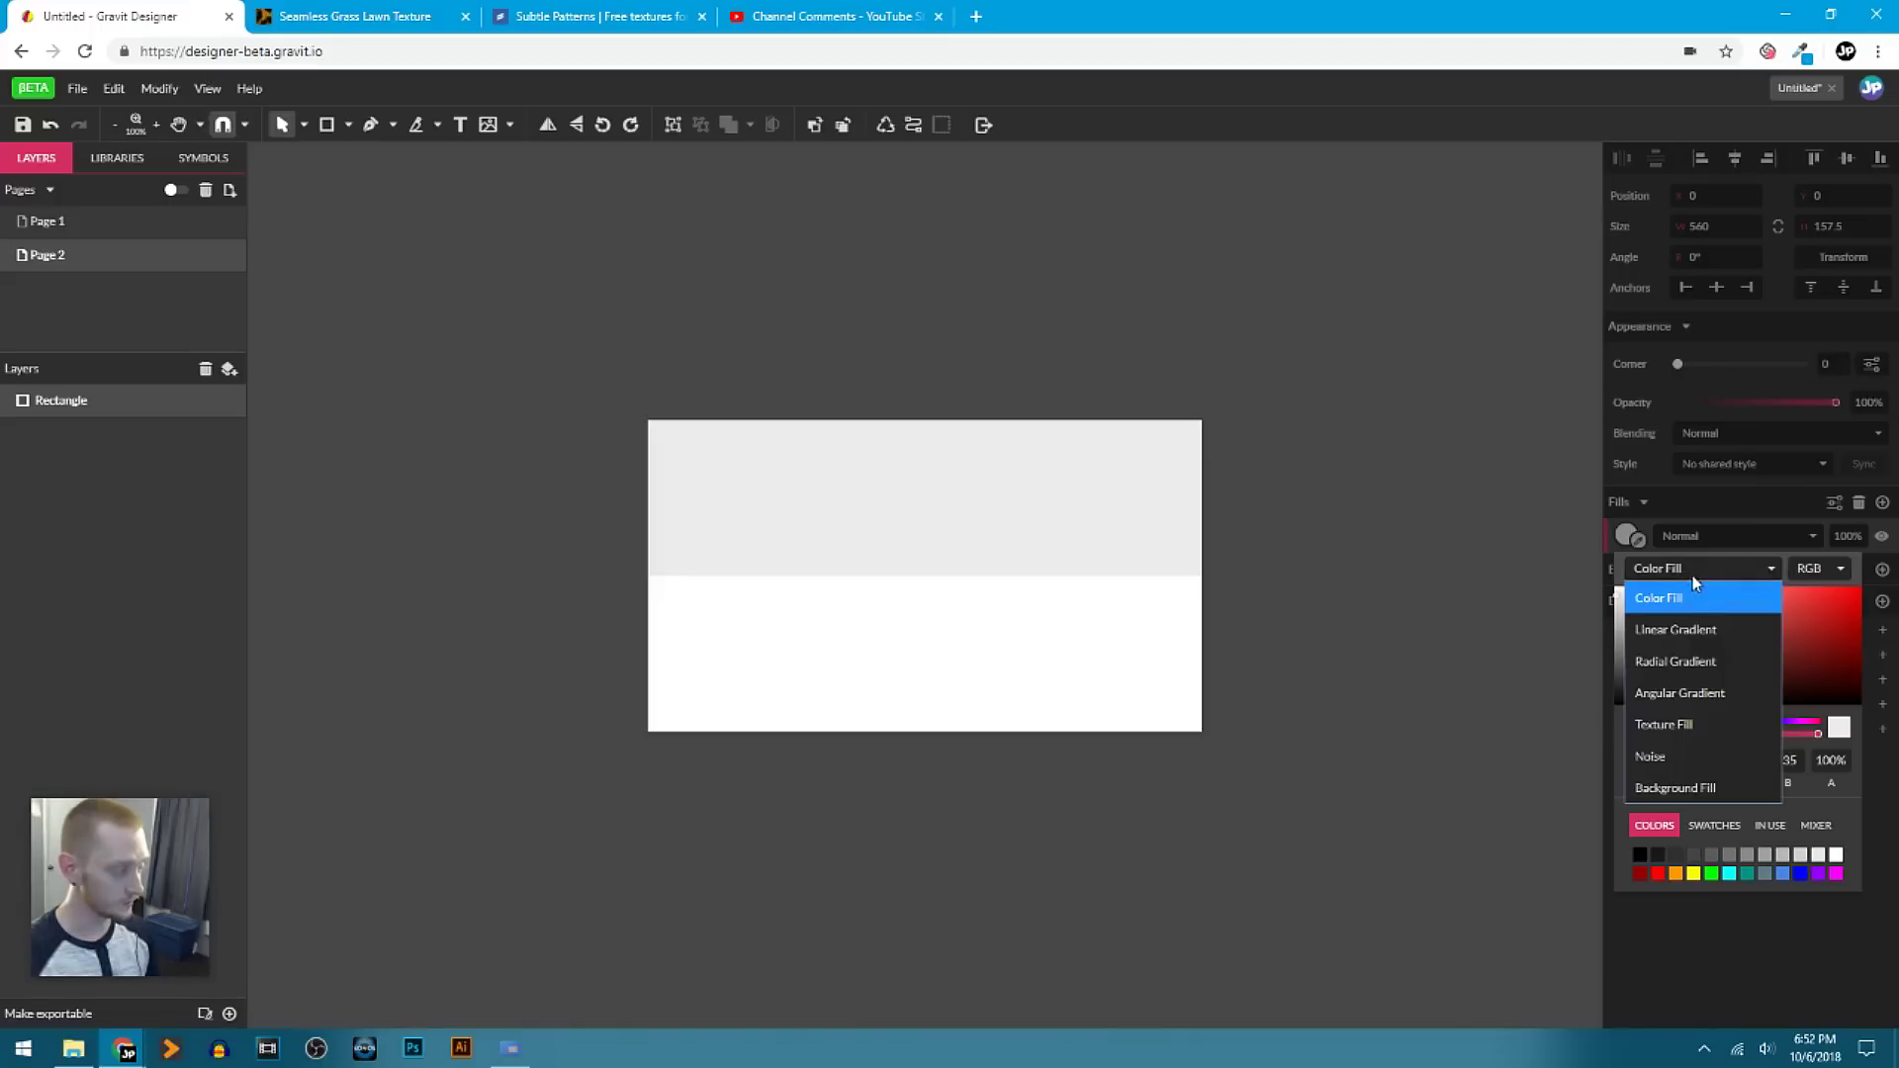
left_click(1729, 725)
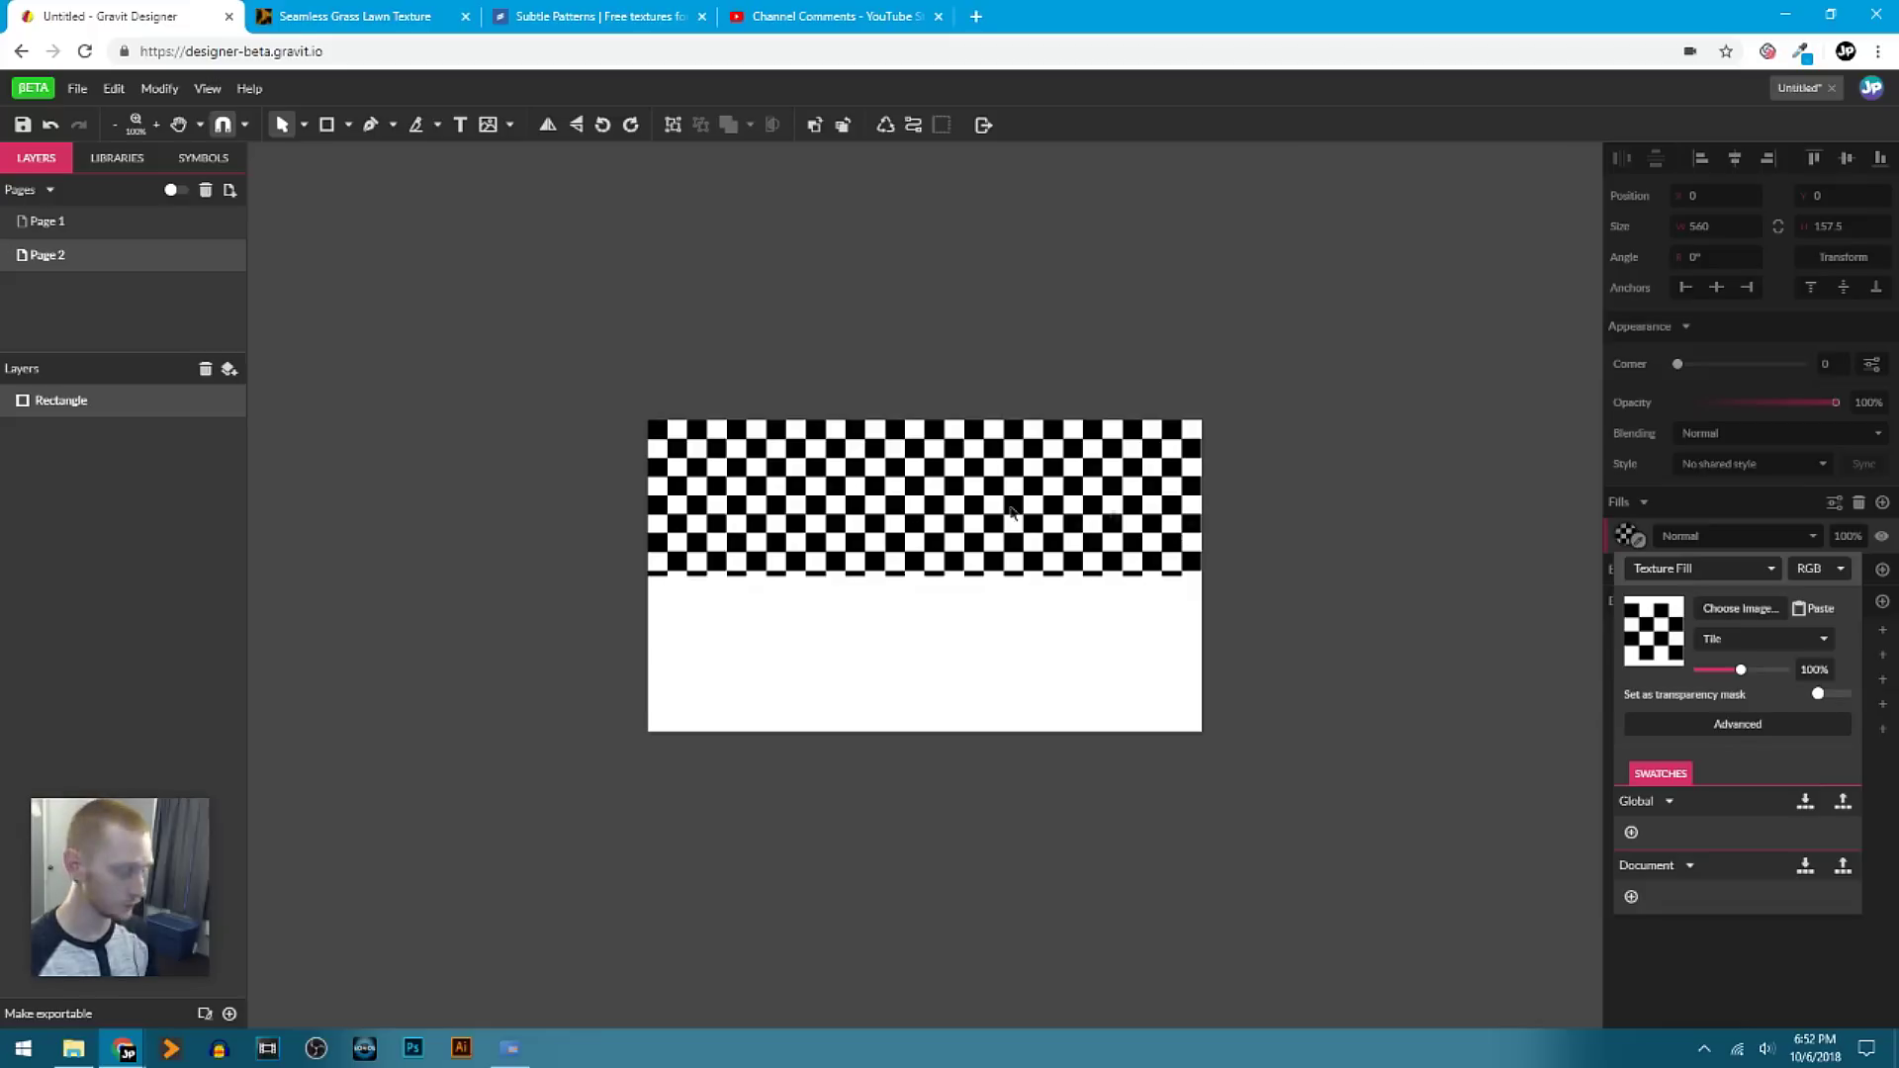
Load Grass Texture as the texture image and set its tile scale to 25%.
left_click(1759, 615)
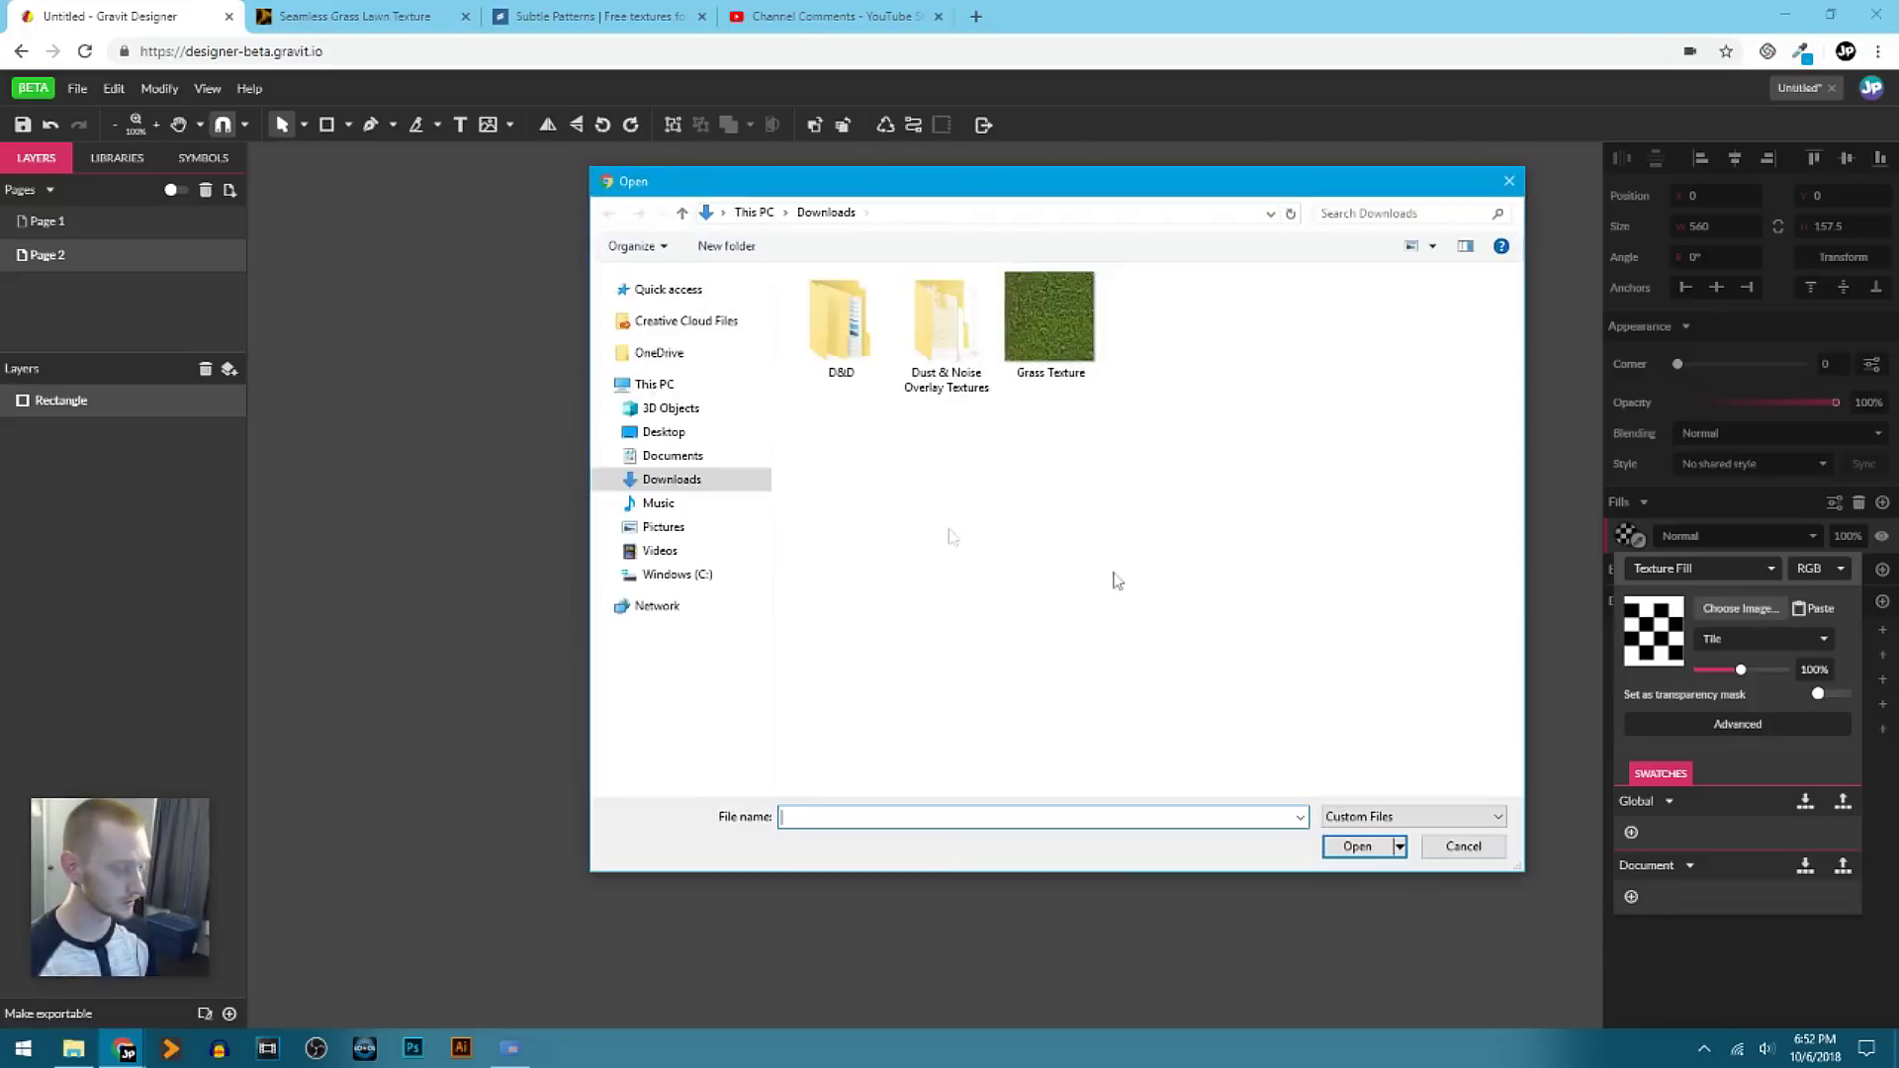
left_click(1048, 322)
left_click(1357, 847)
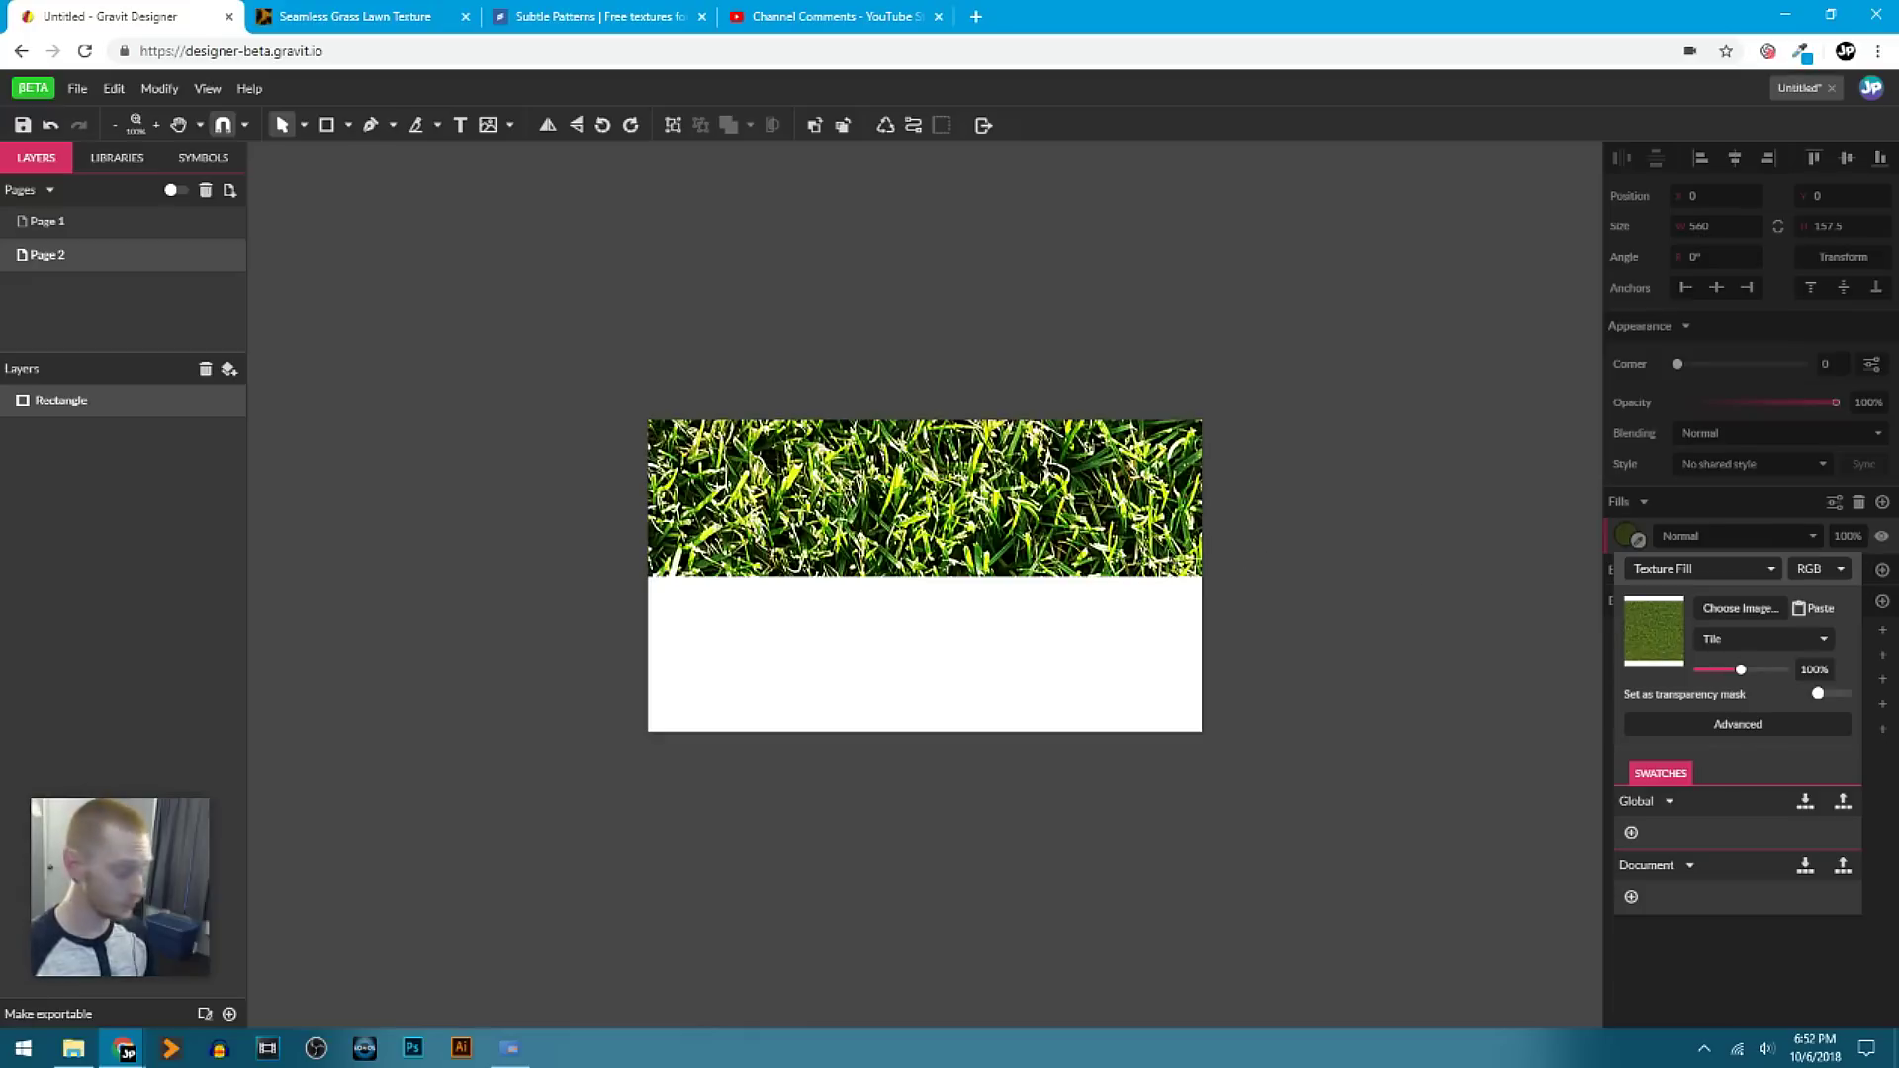
left_click(1814, 669)
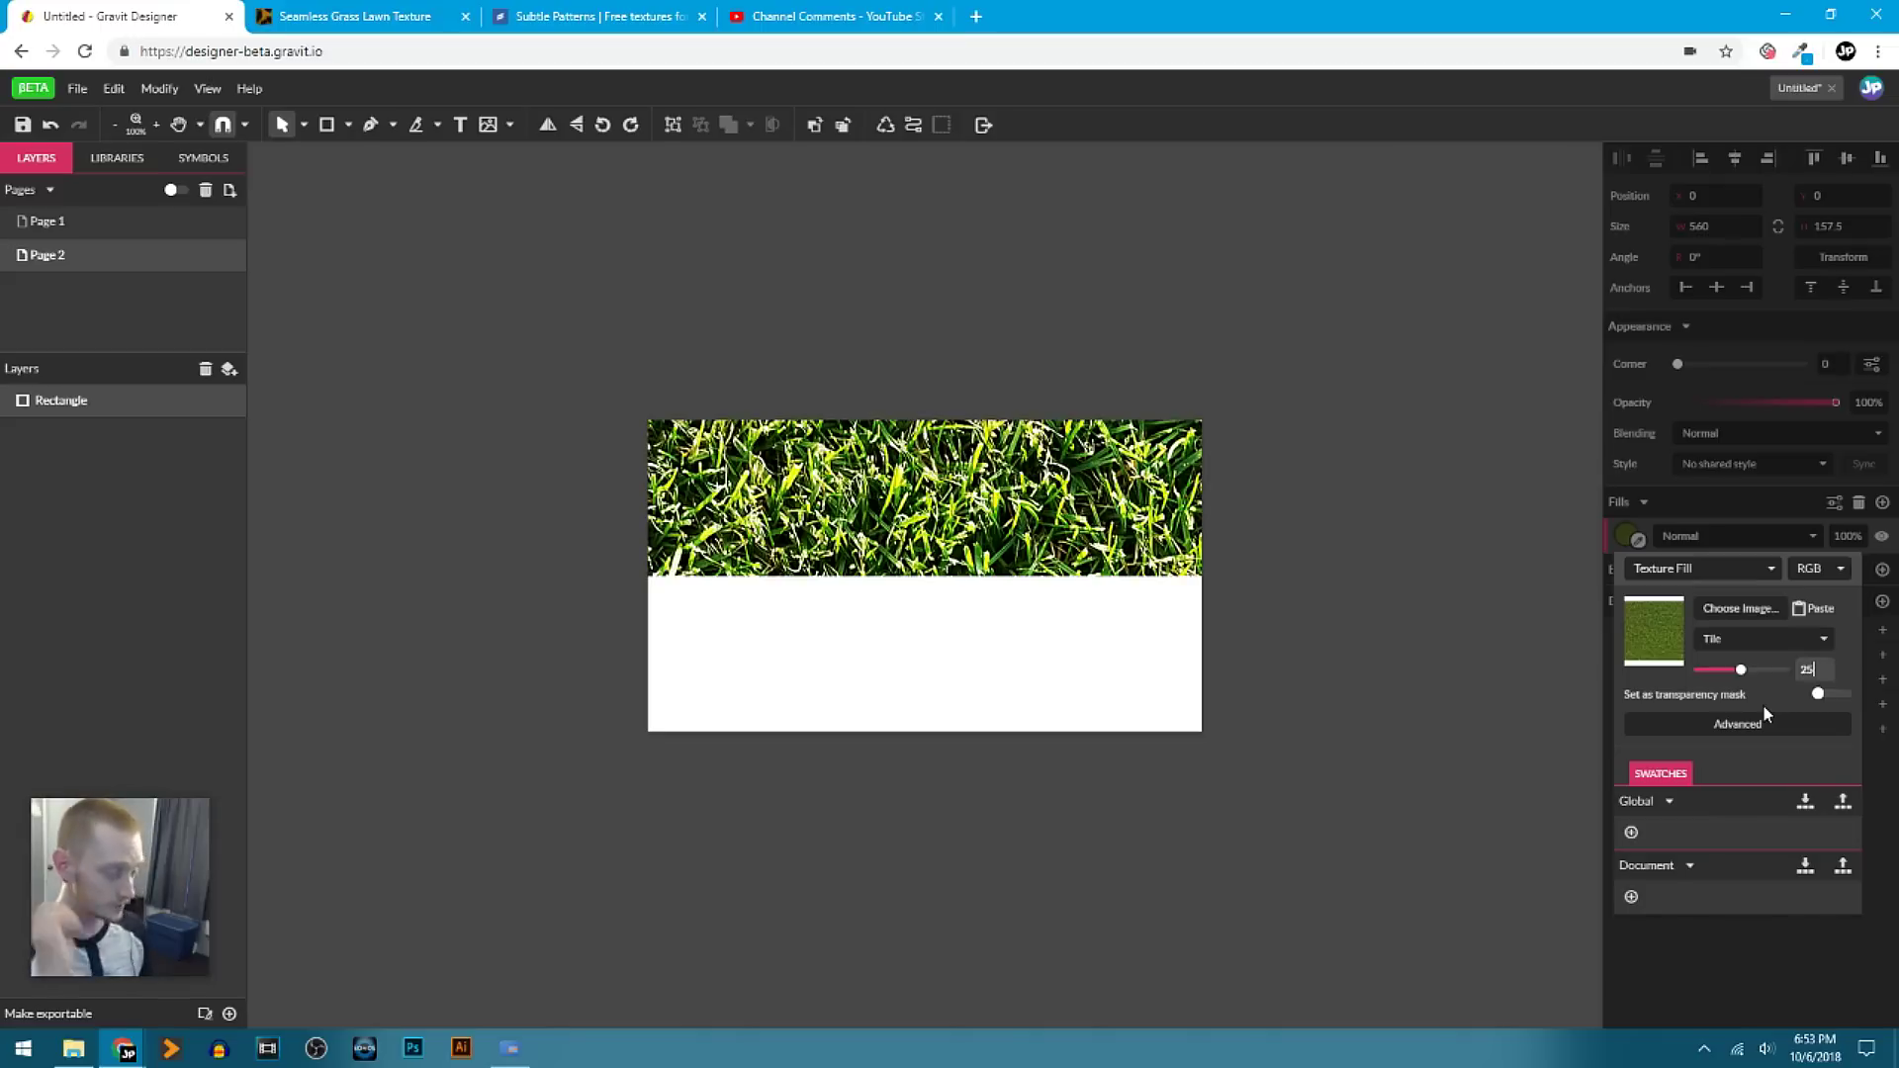
key("Return")
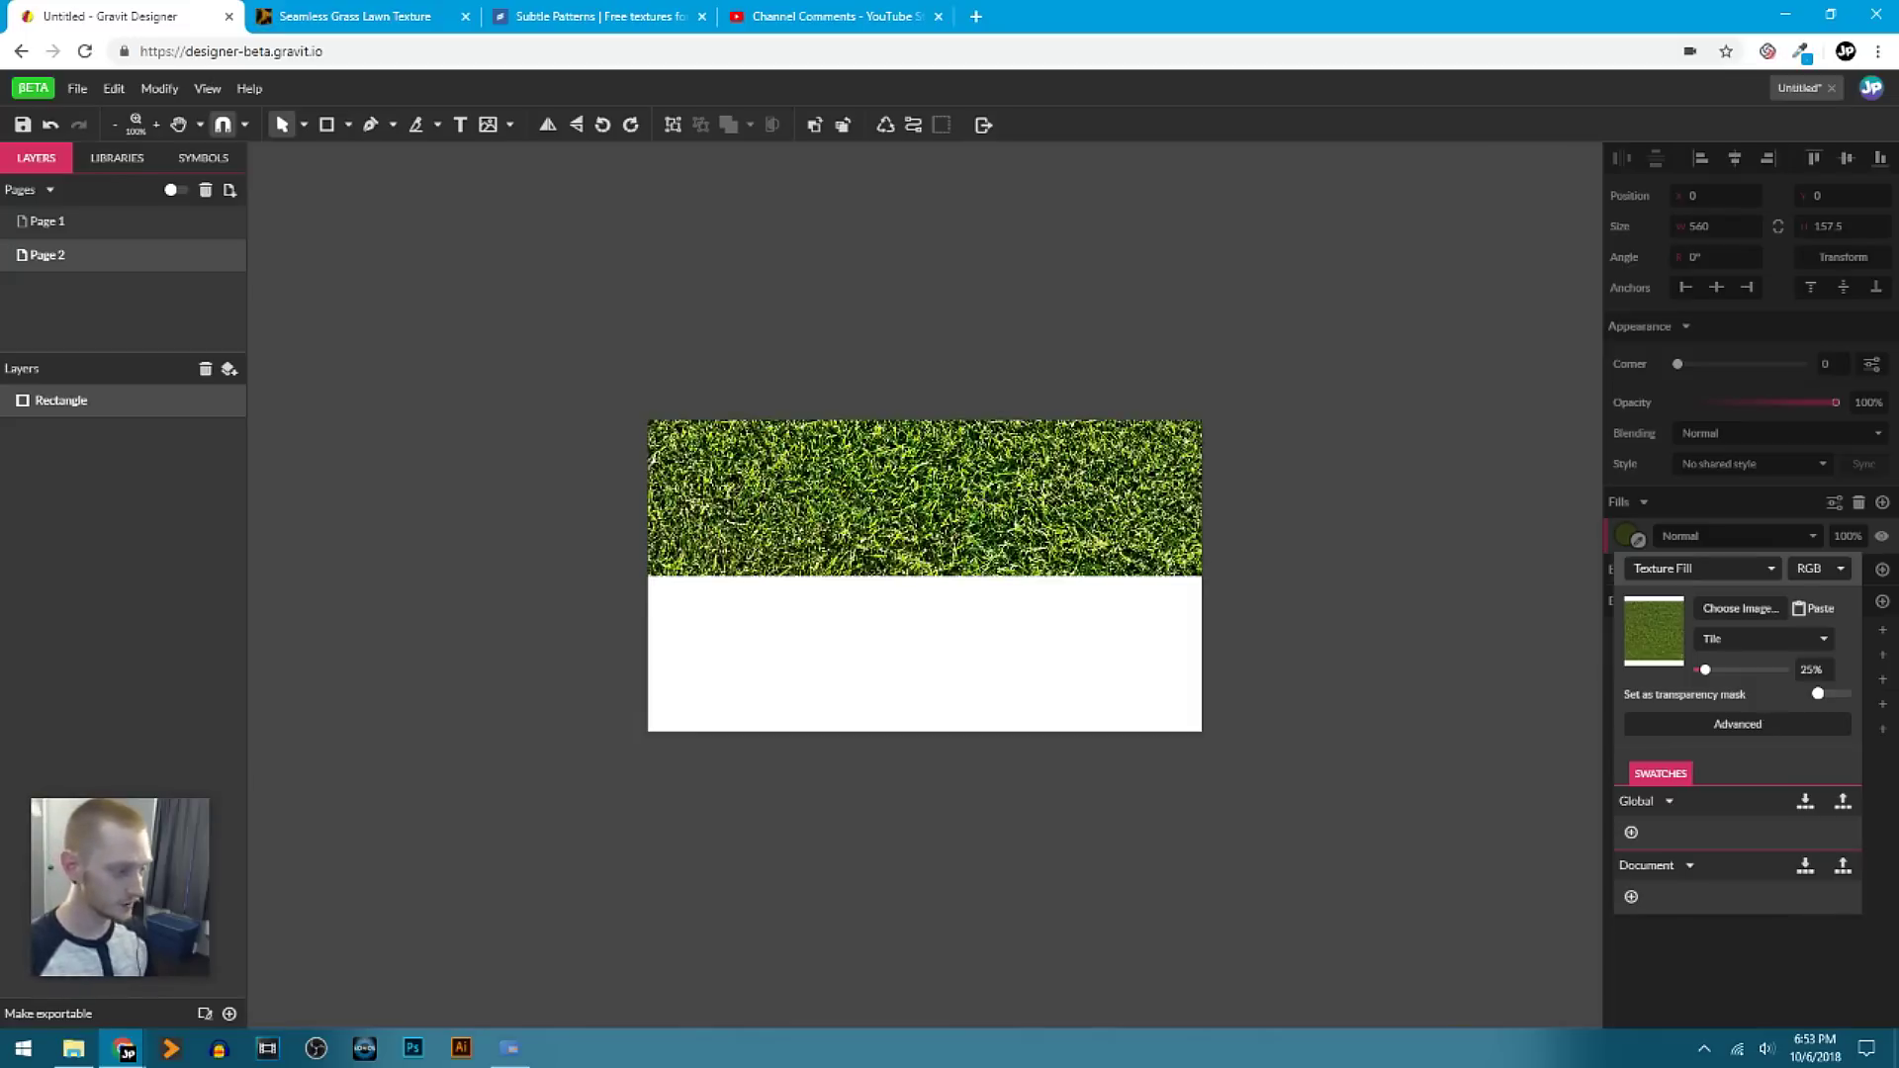
scroll(983, 503, "up", 5, "ctrl")
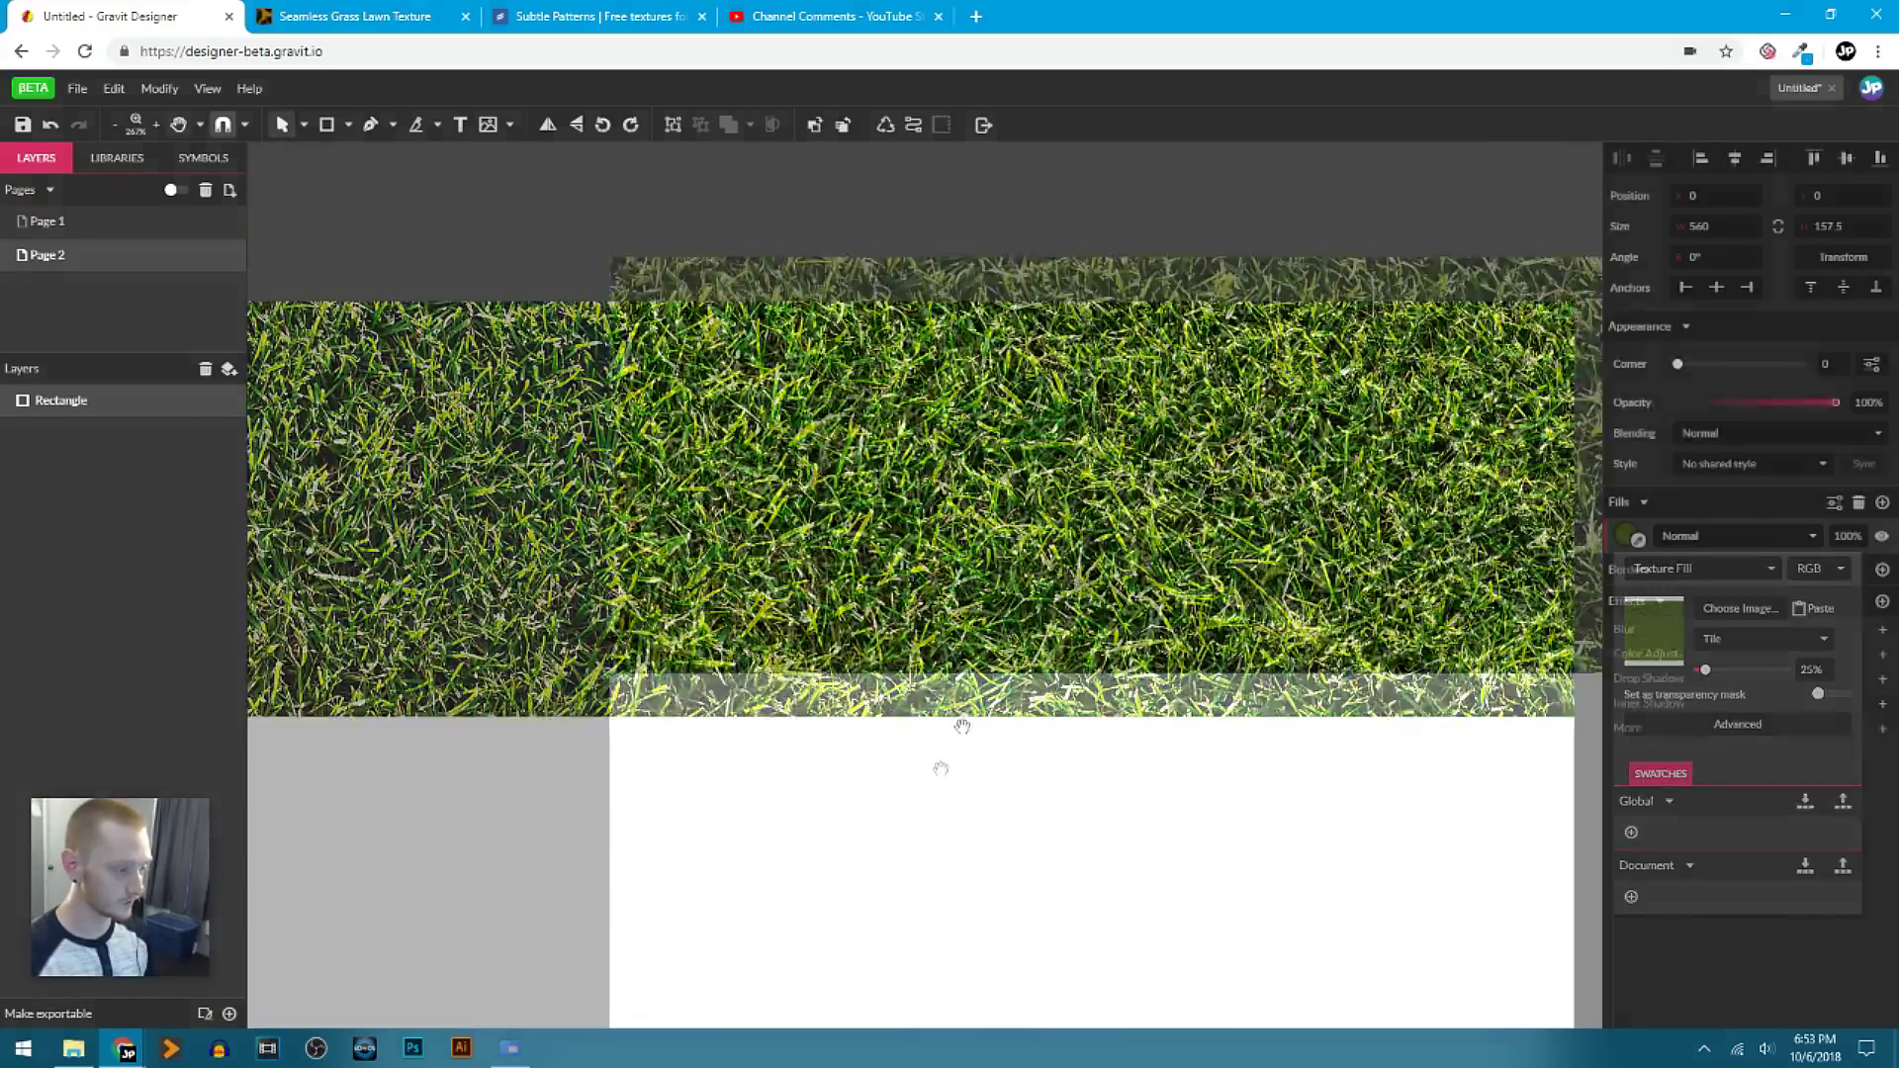
left_click_drag(562, 834, 923, 789)
left_click_drag(1442, 772, 797, 729)
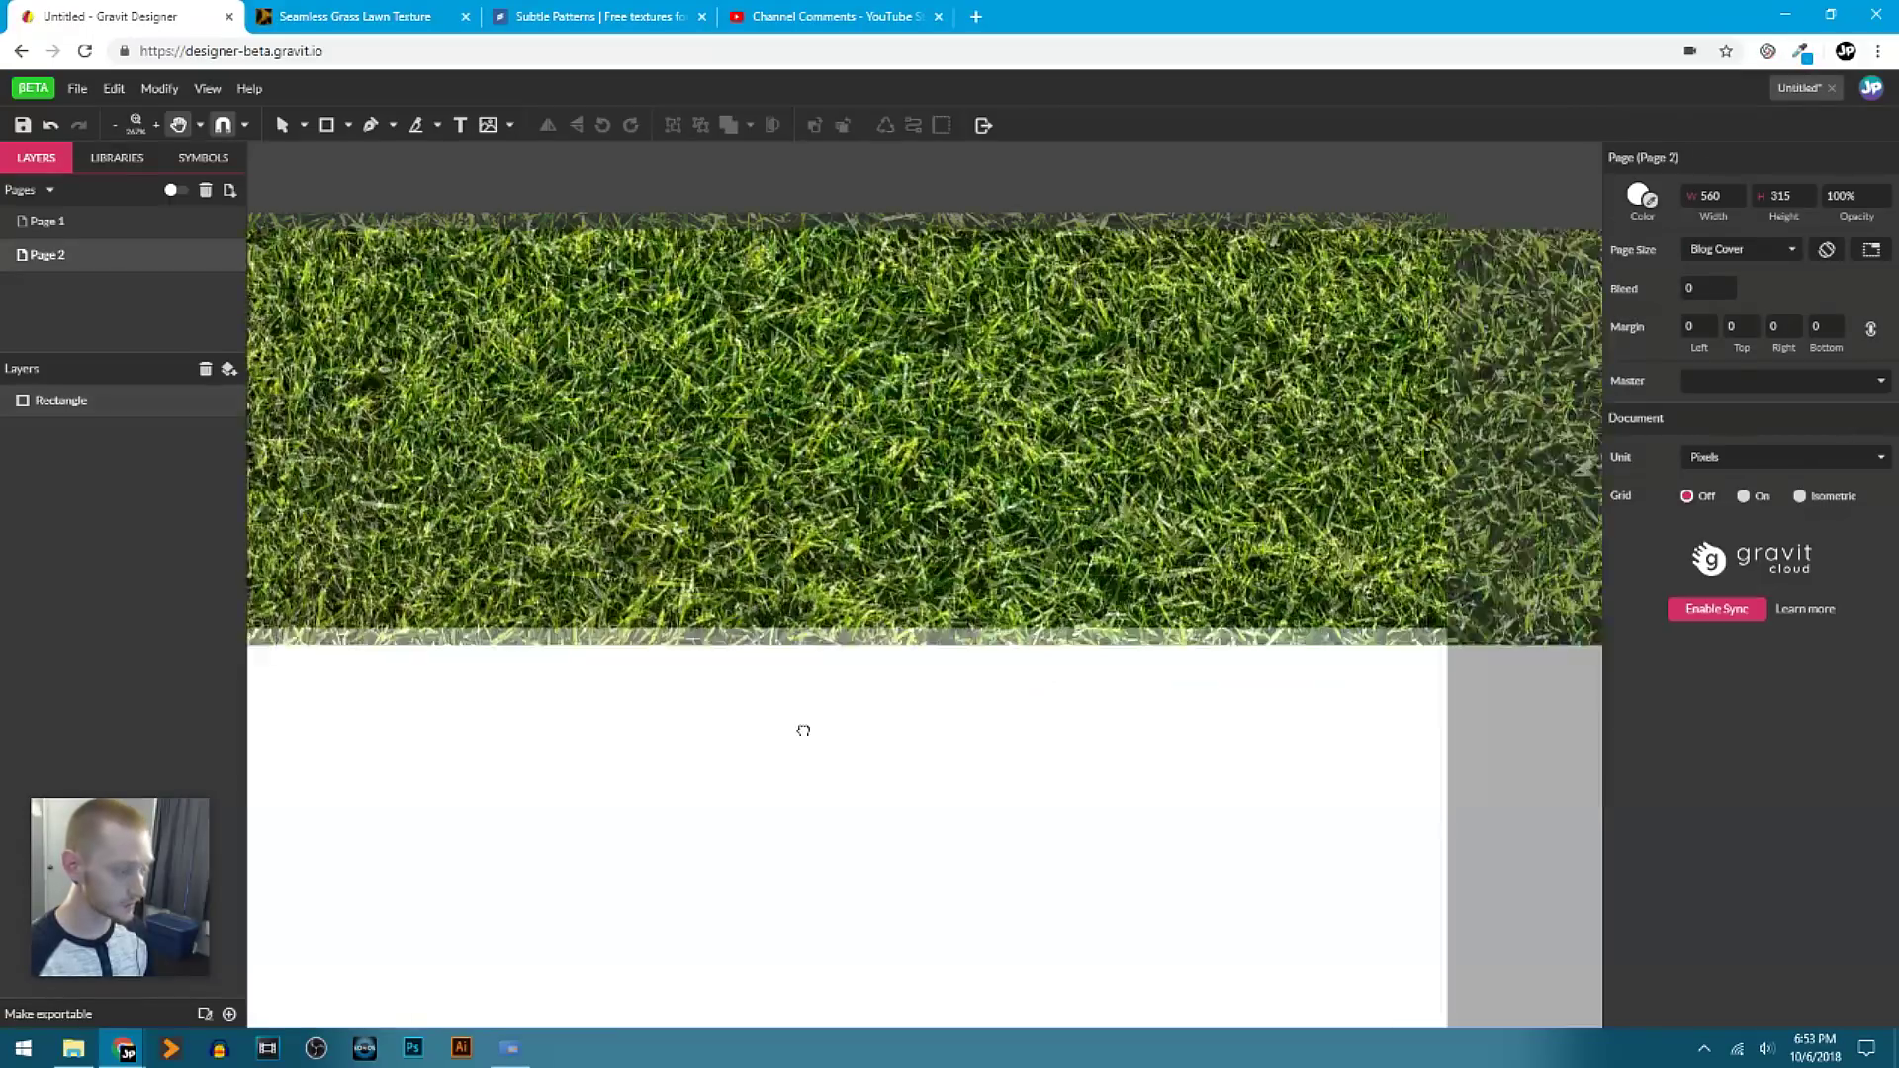
left_click_drag(1170, 768, 1395, 829)
key("v")
scroll(1189, 764, "down", 5, "ctrl")
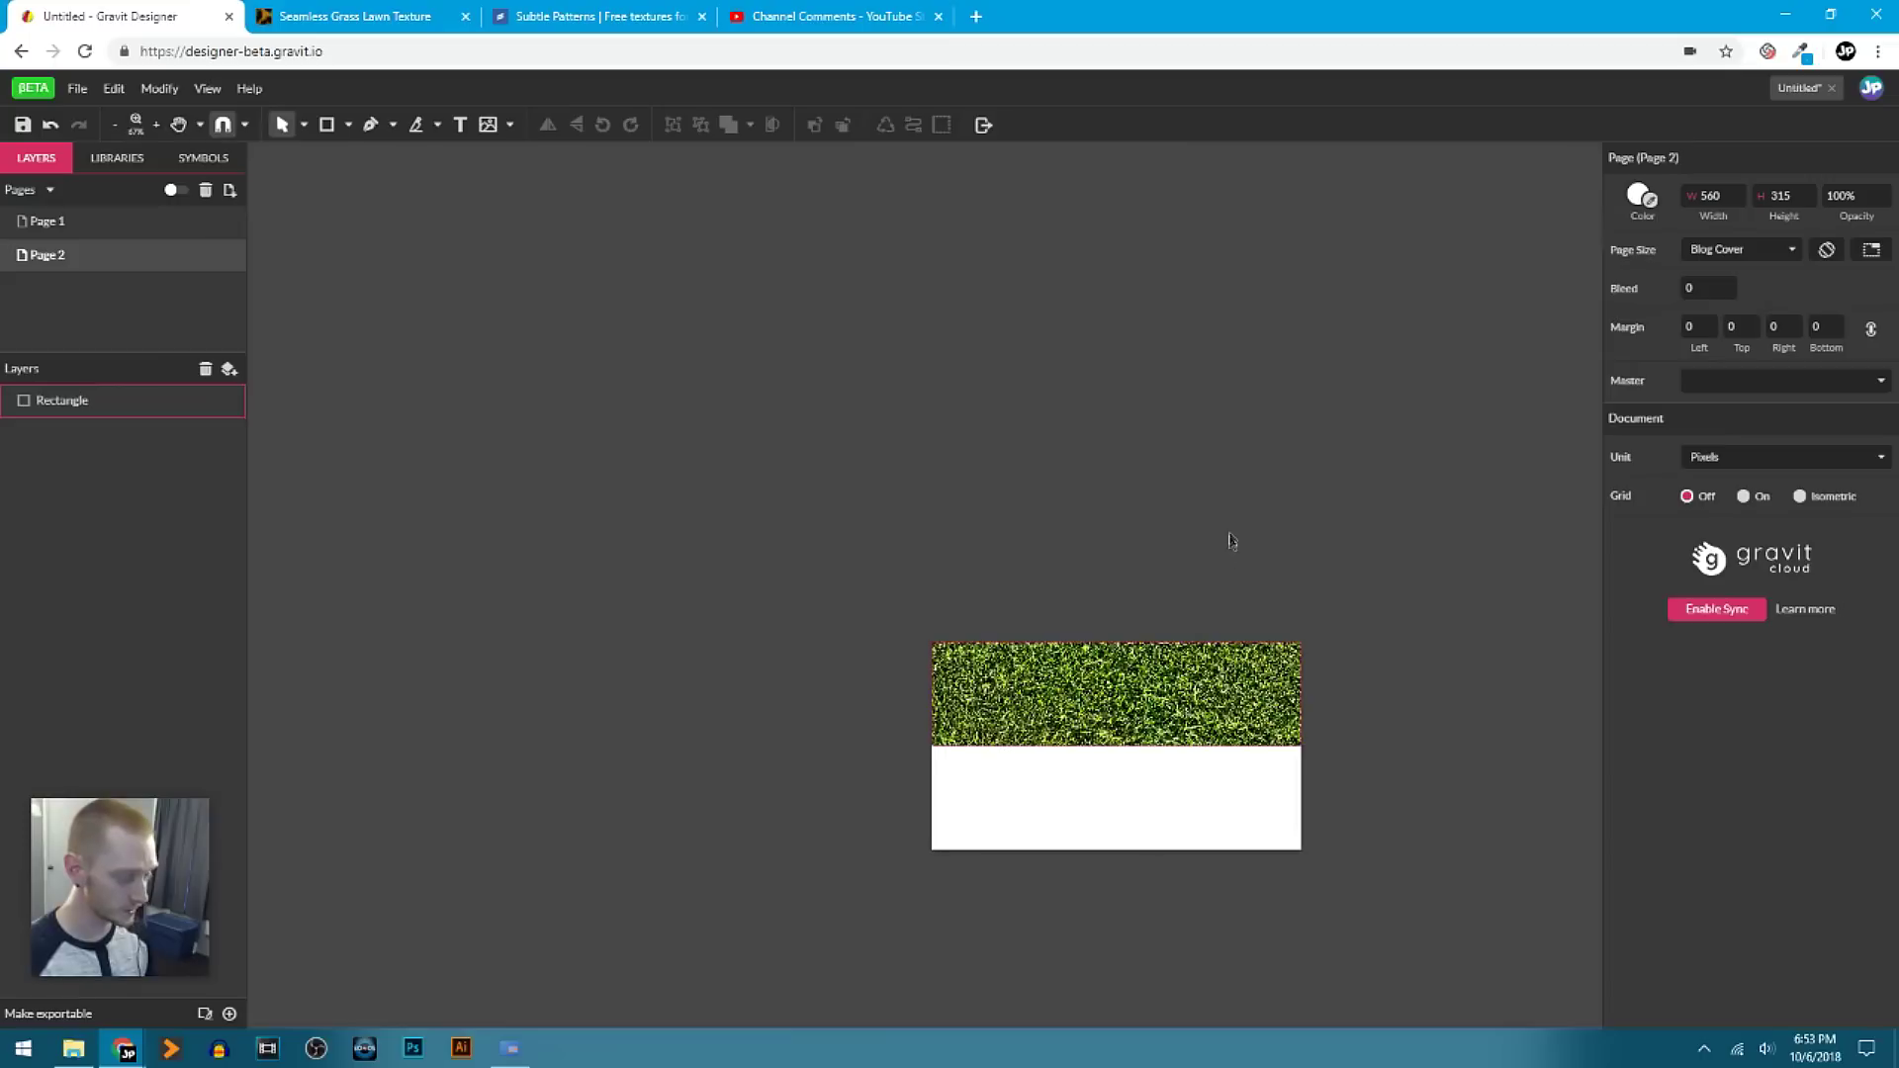
left_click(989, 724)
left_click_drag(989, 724, 1034, 549)
left_click(857, 586)
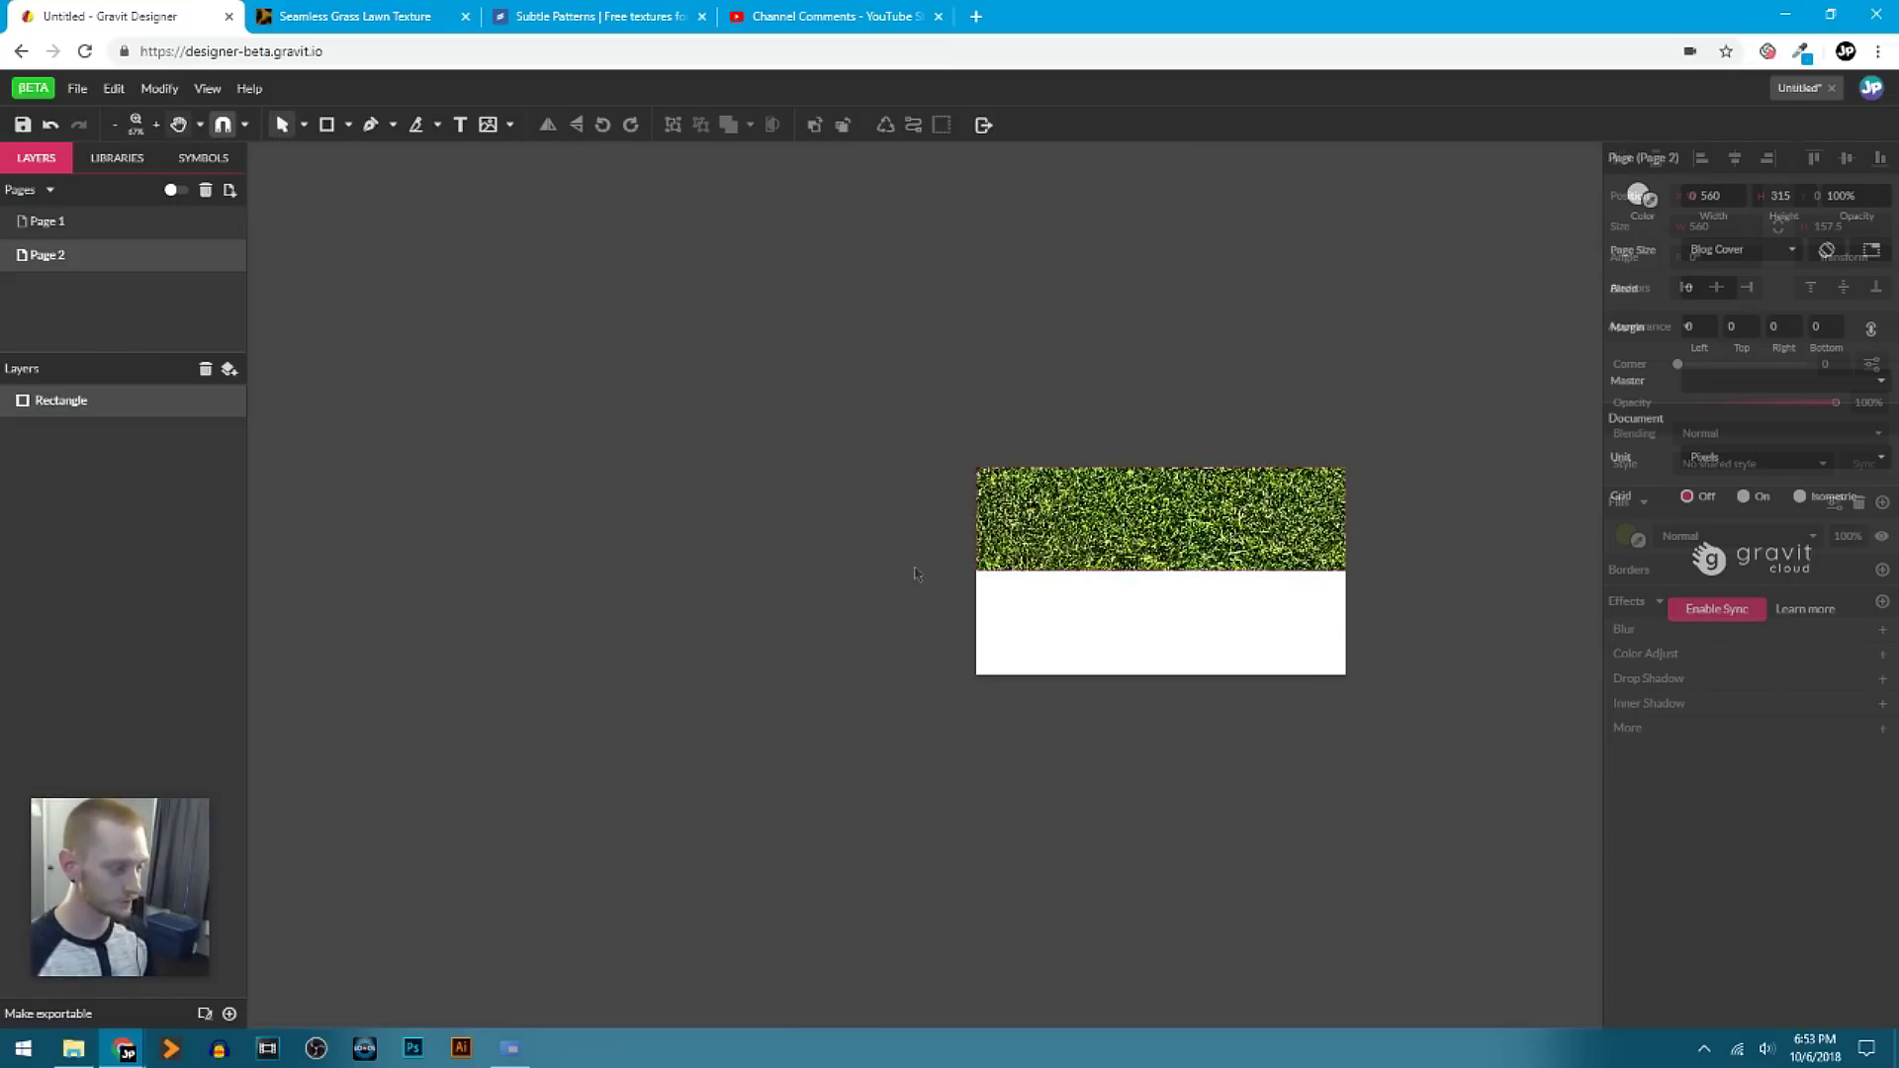
left_click(1104, 541)
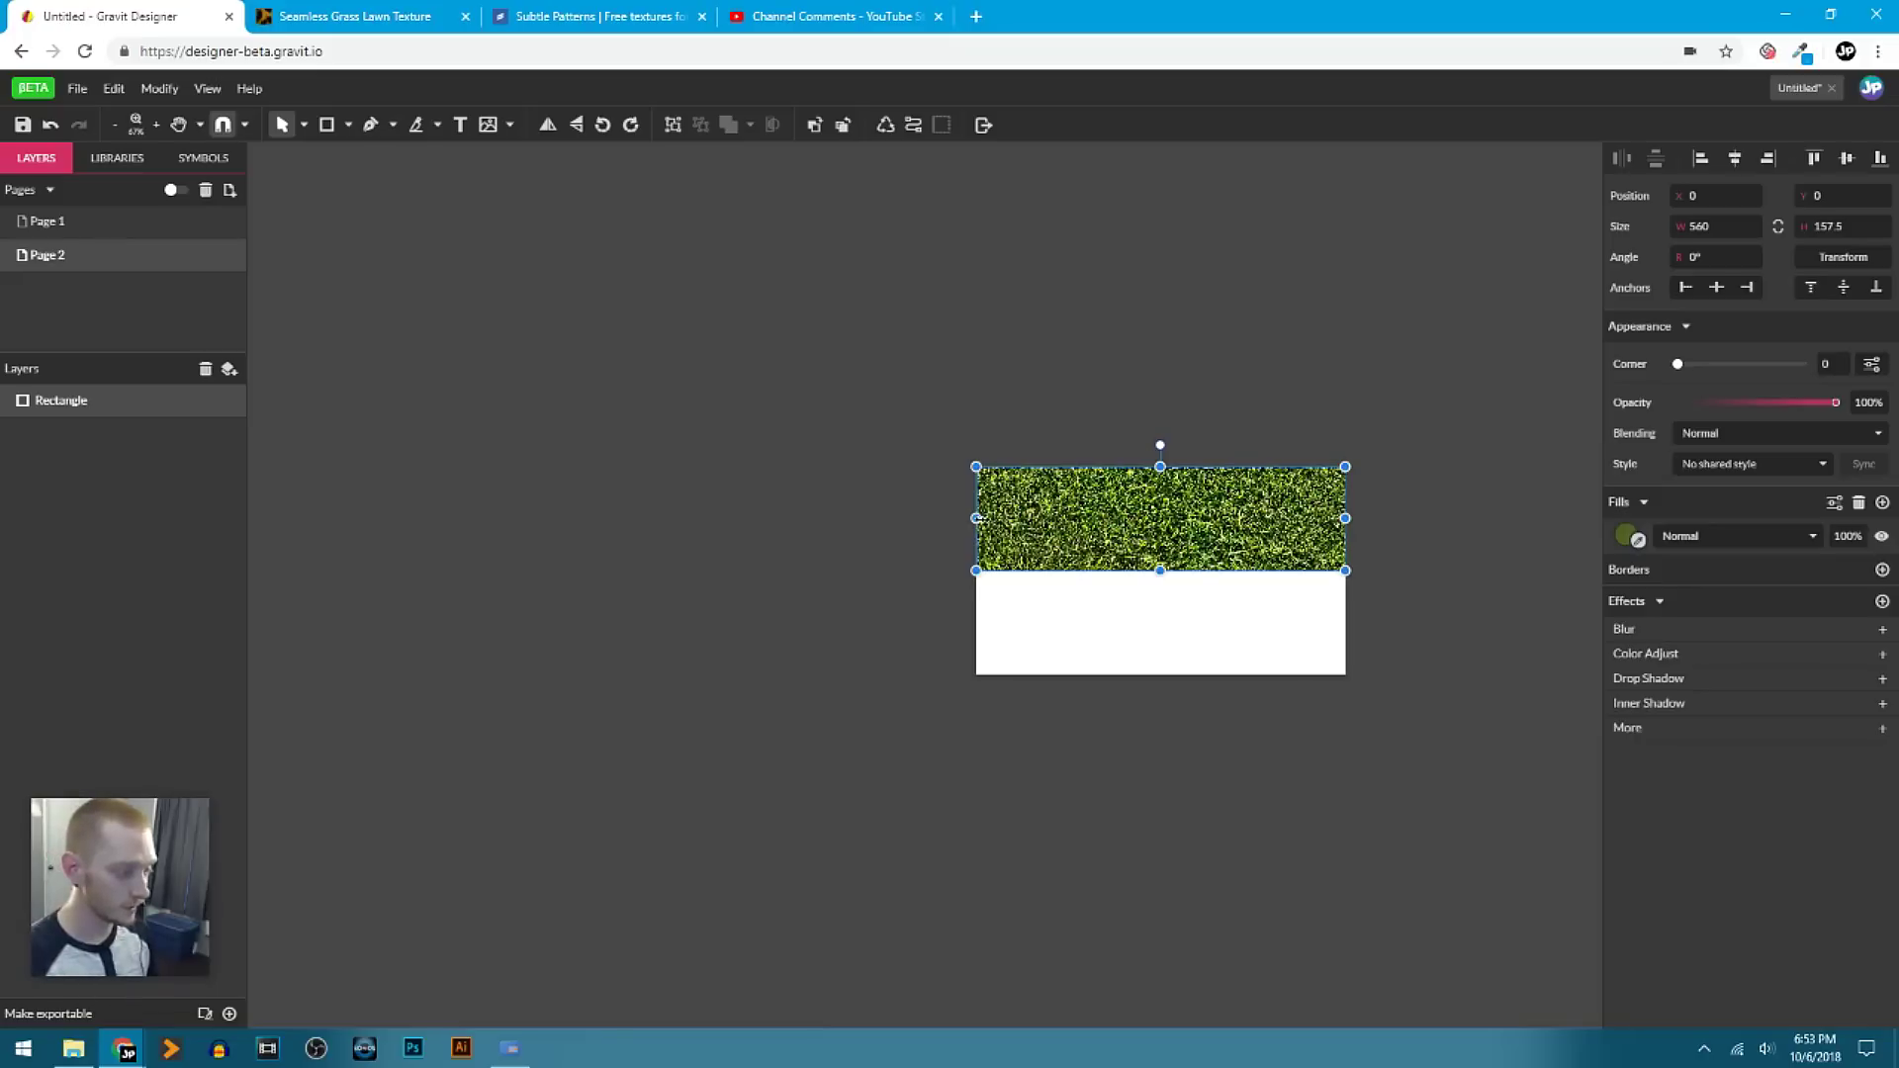
left_click_drag(977, 517, 313, 518)
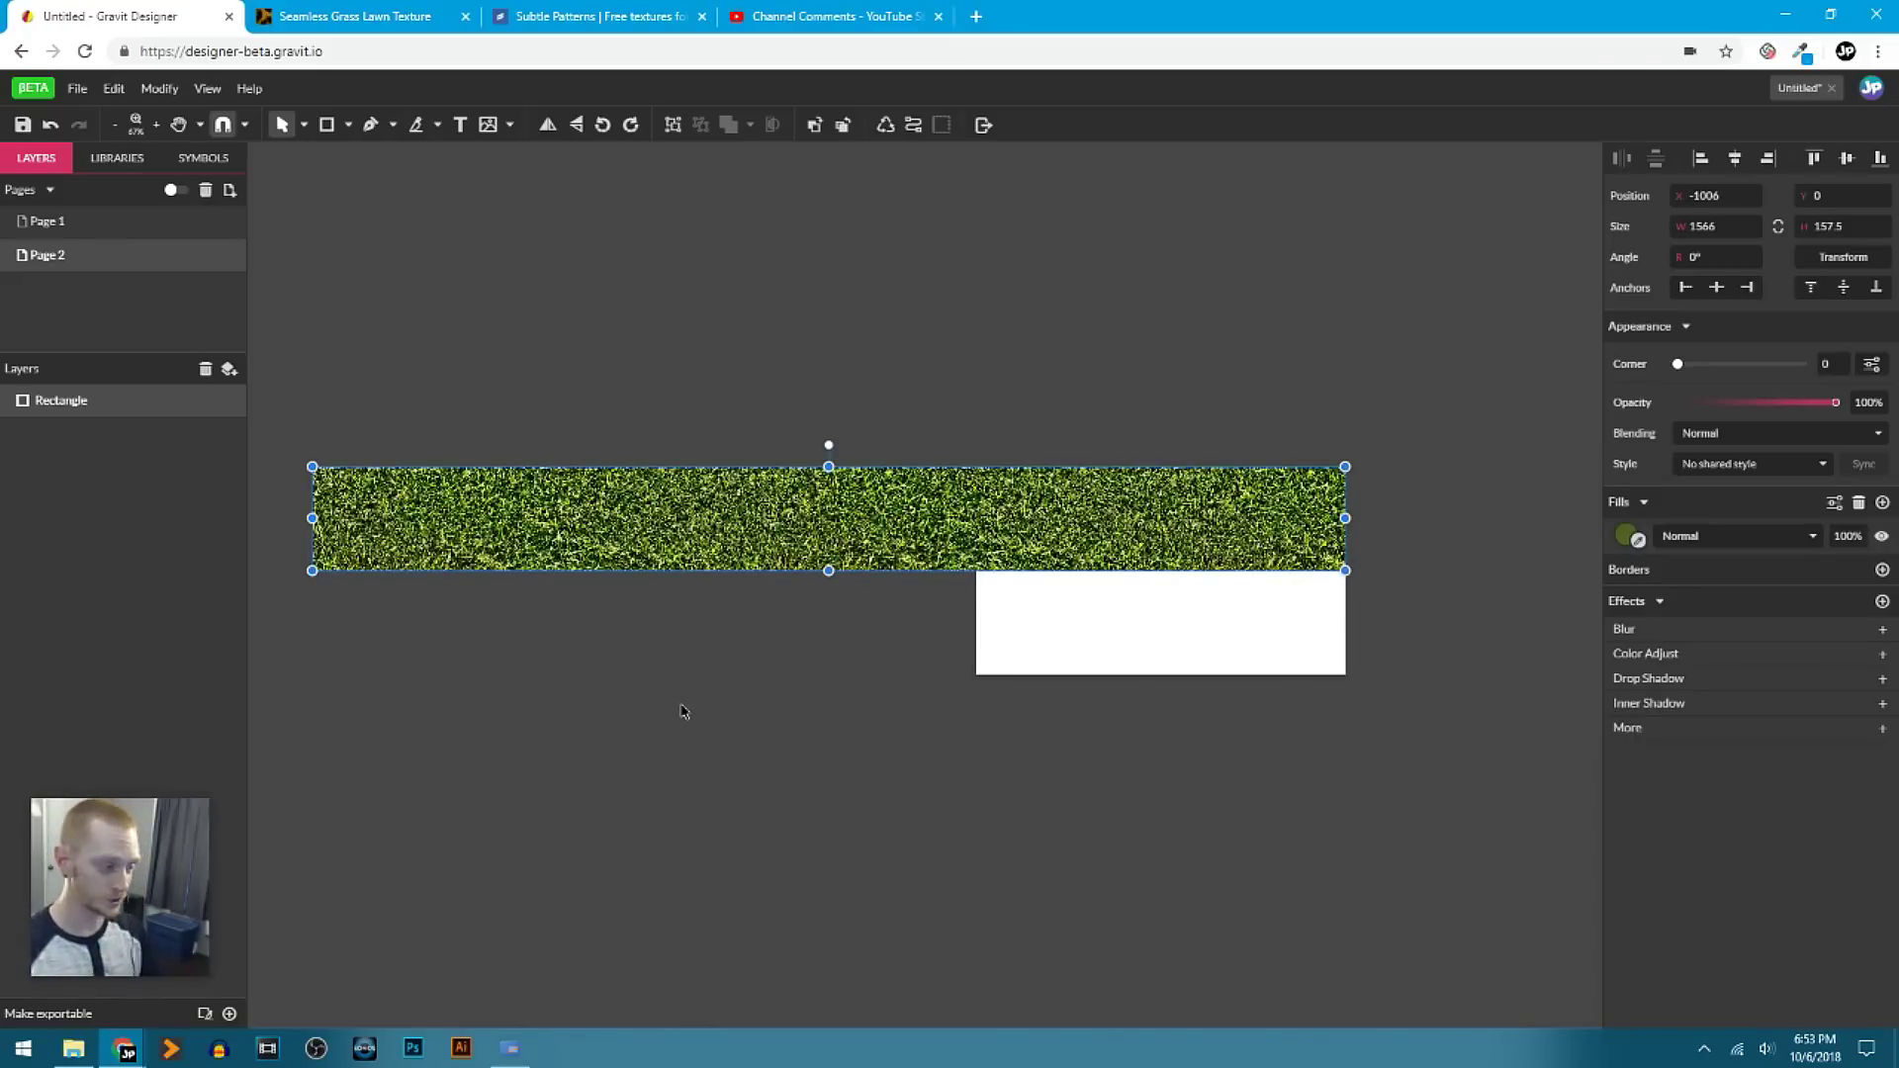
key("ctrl+z")
left_click_drag(807, 517, 323, 518)
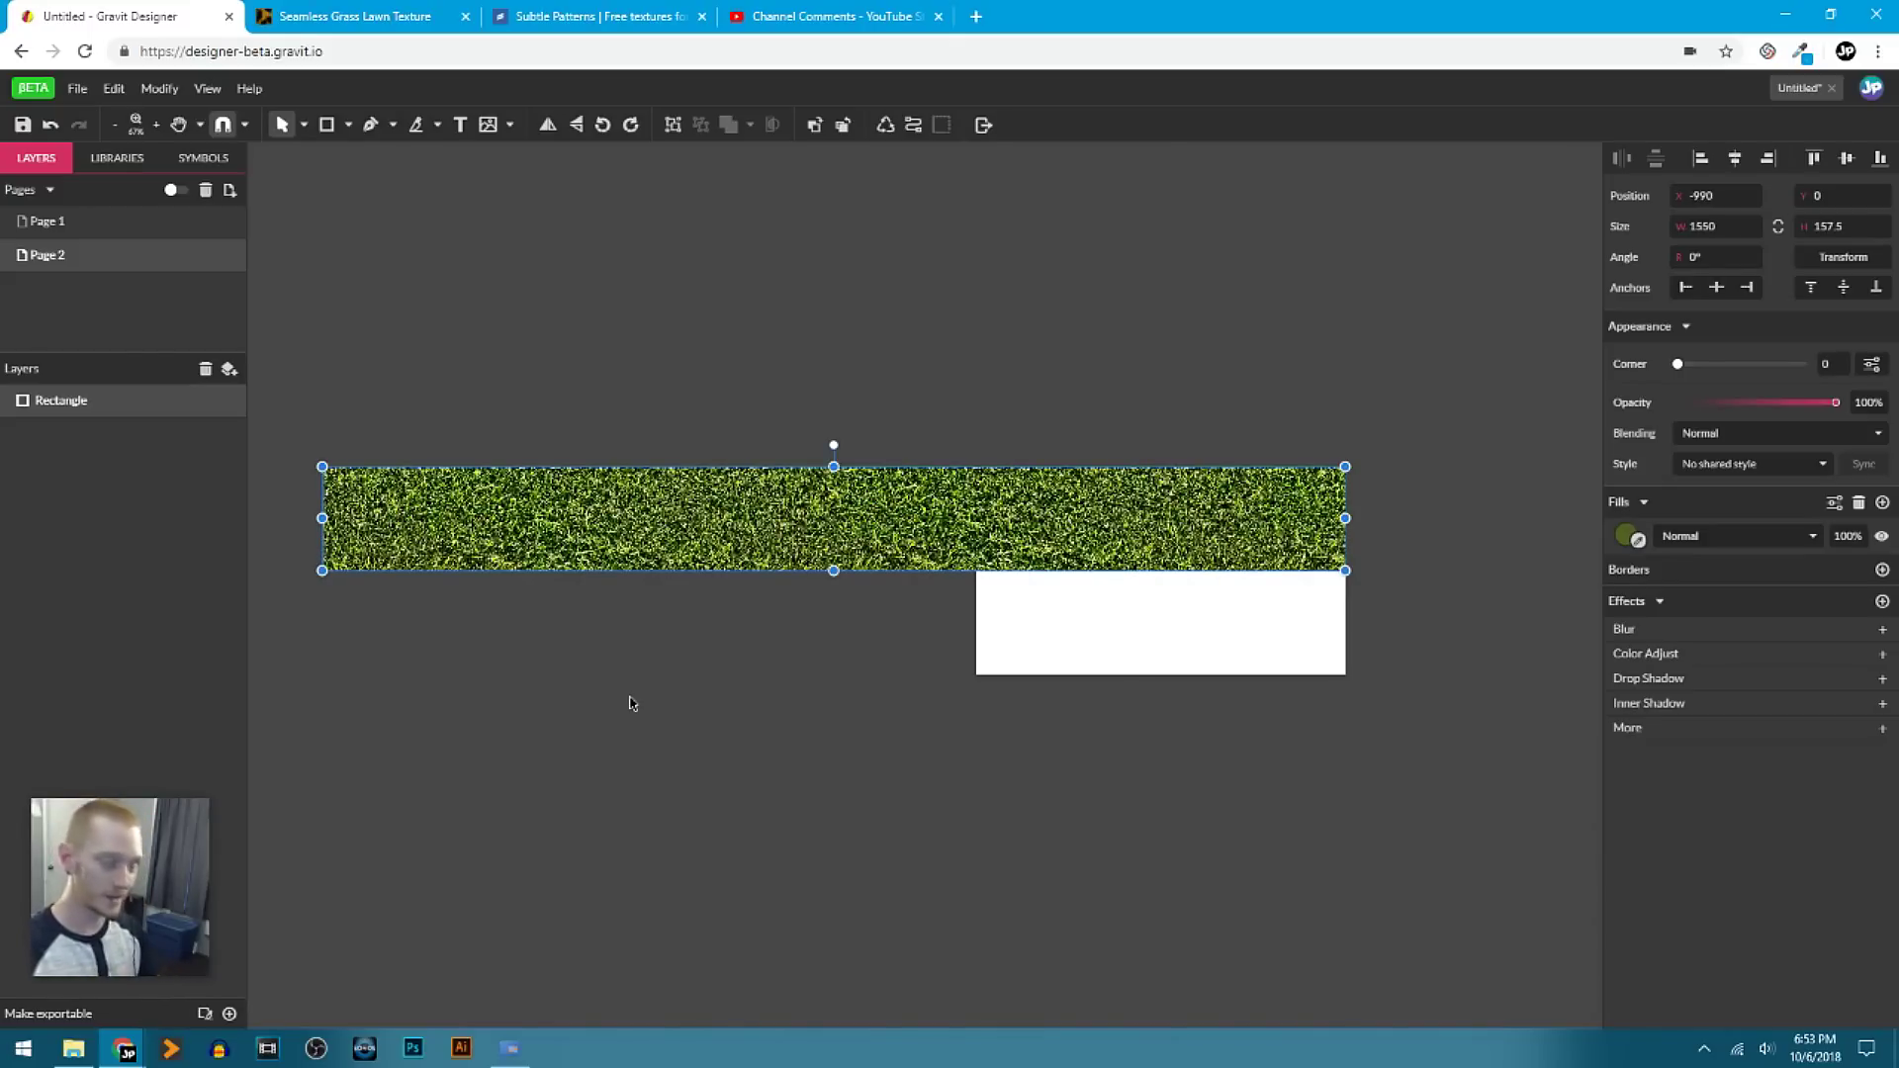
left_click_drag(833, 571, 853, 973)
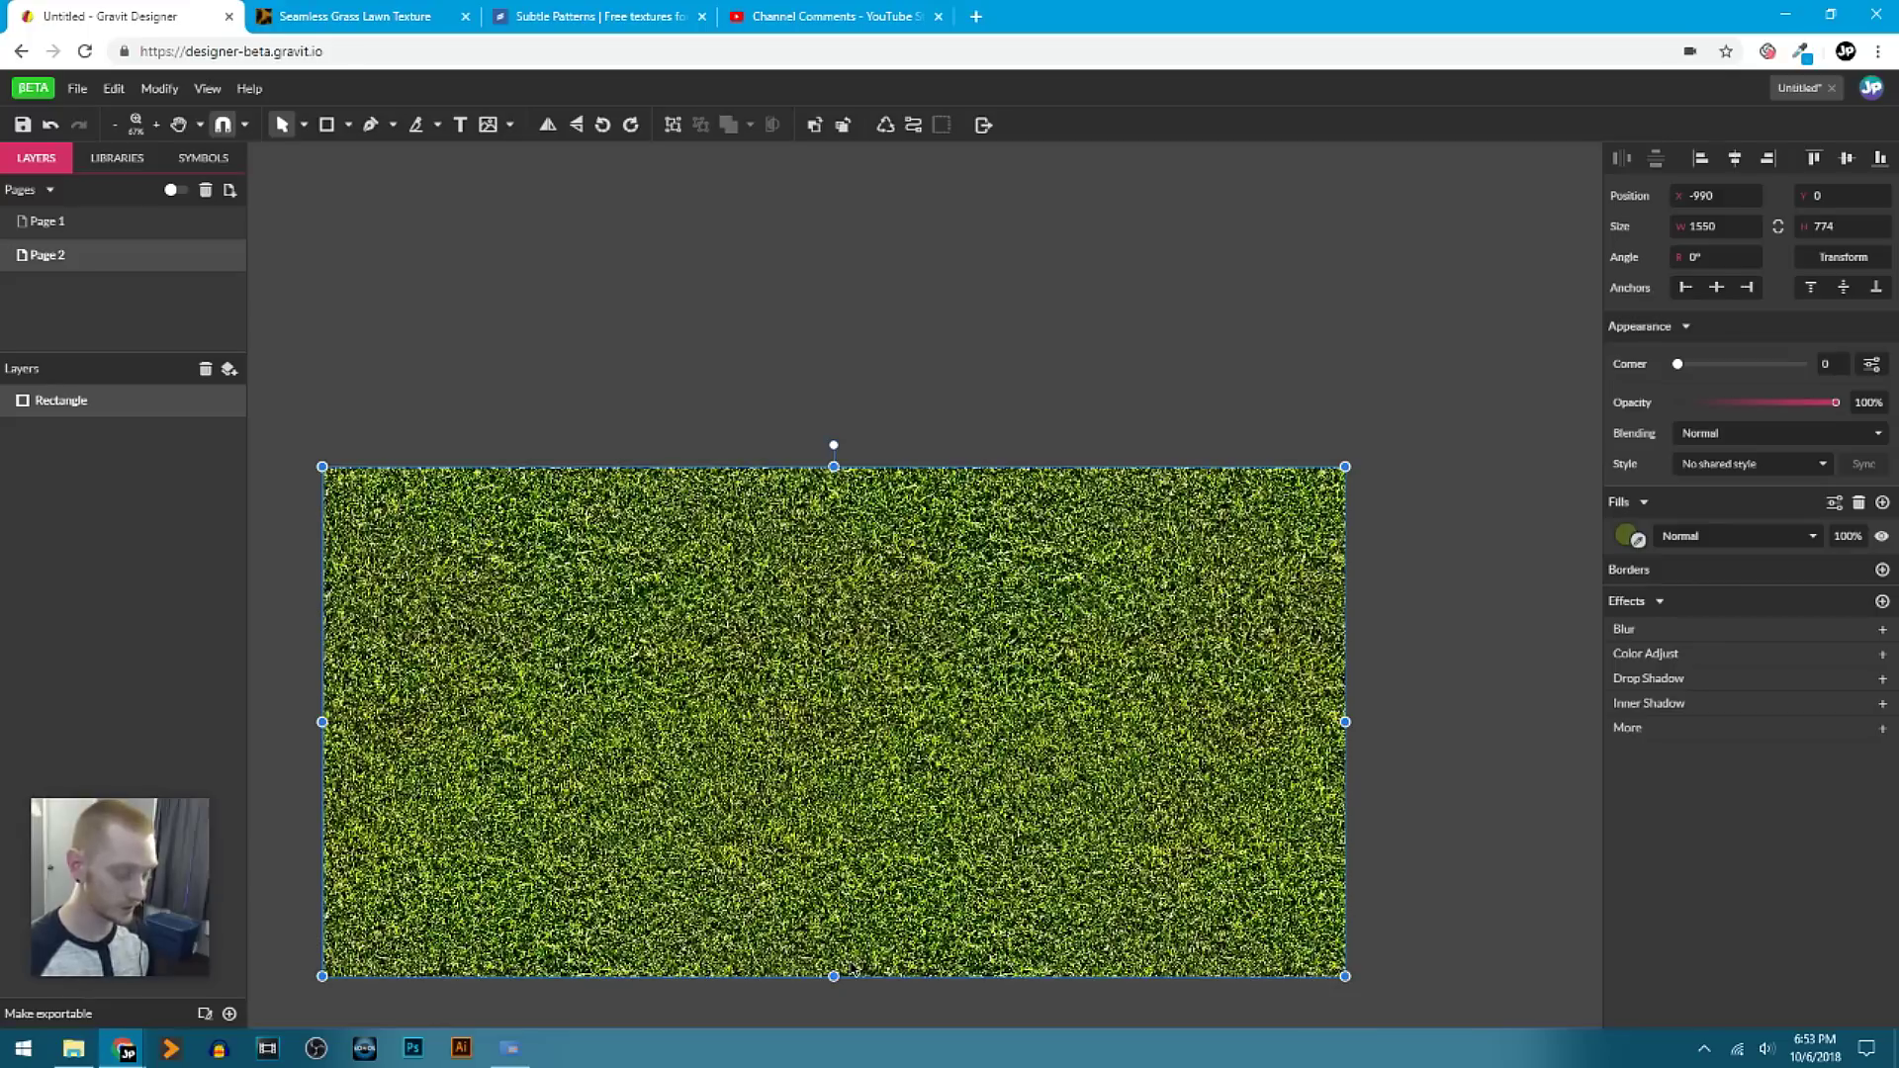
key("ctrl+z")
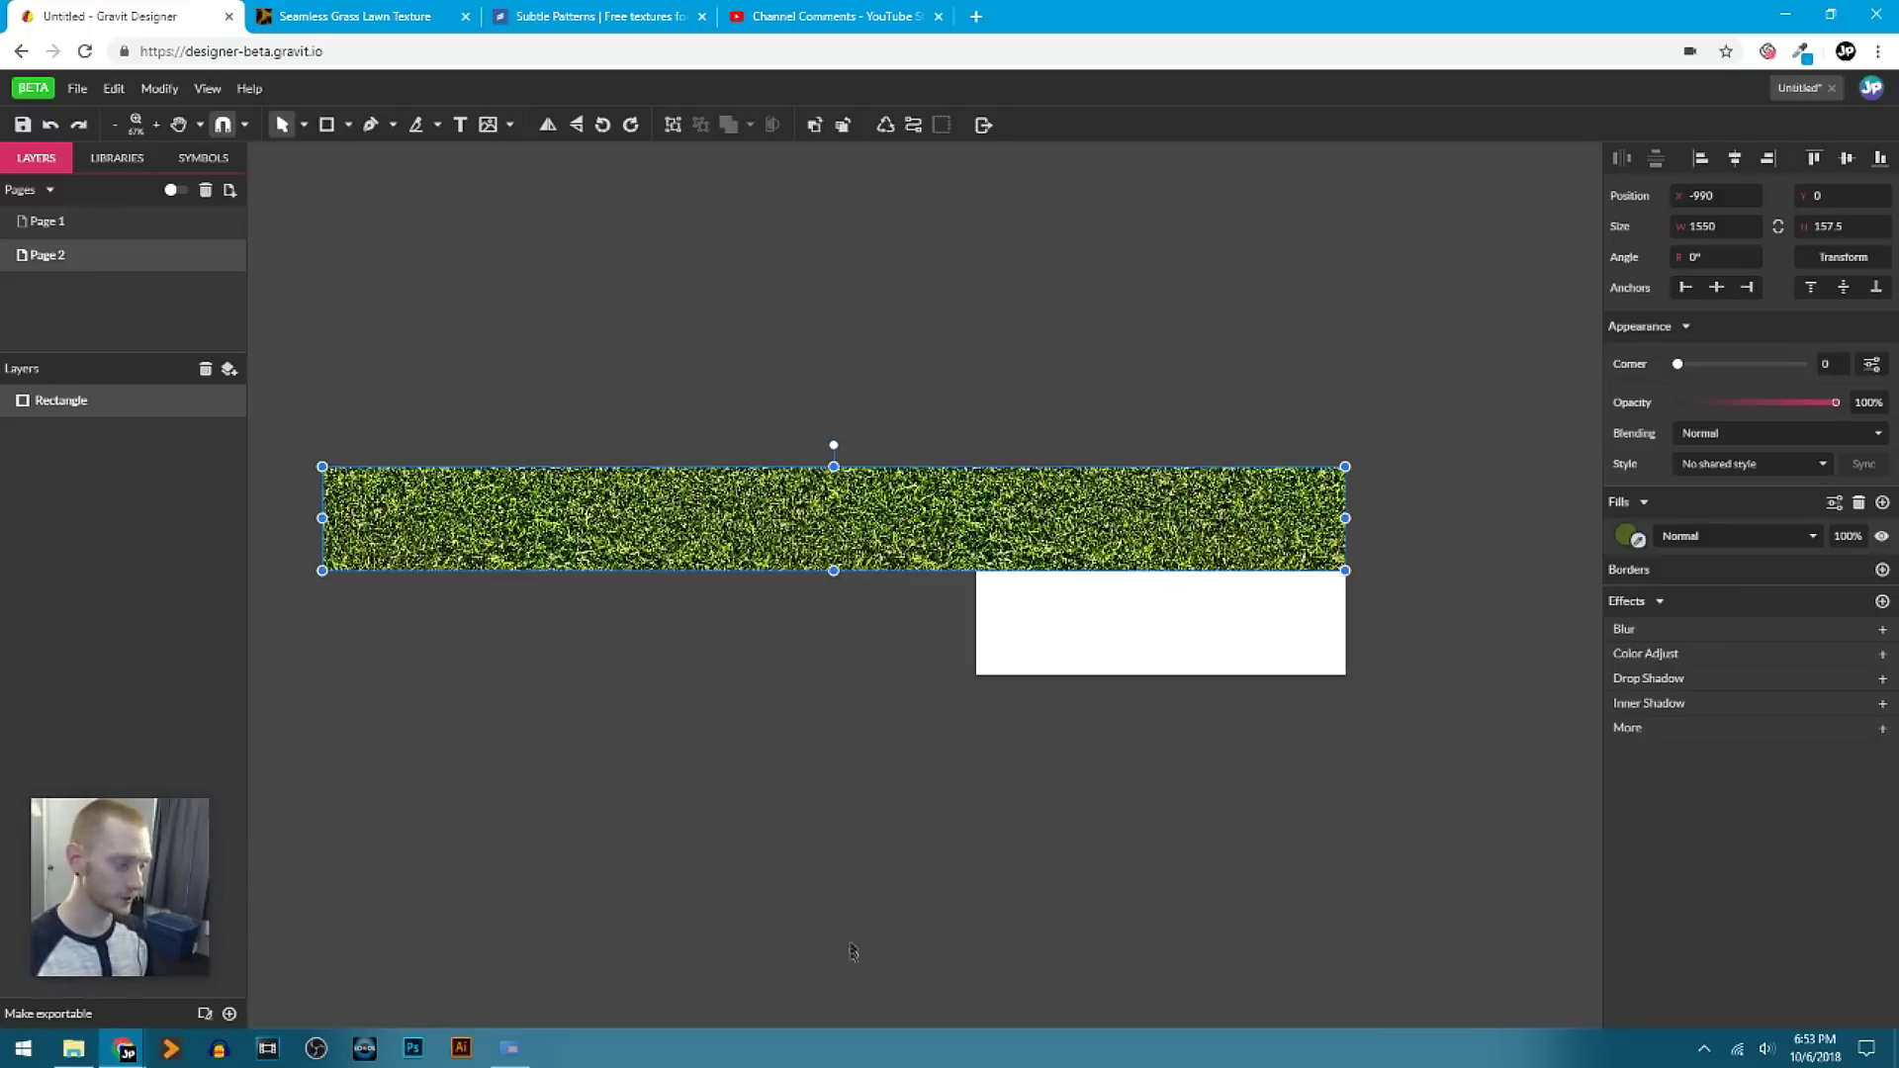
key("ctrl+z")
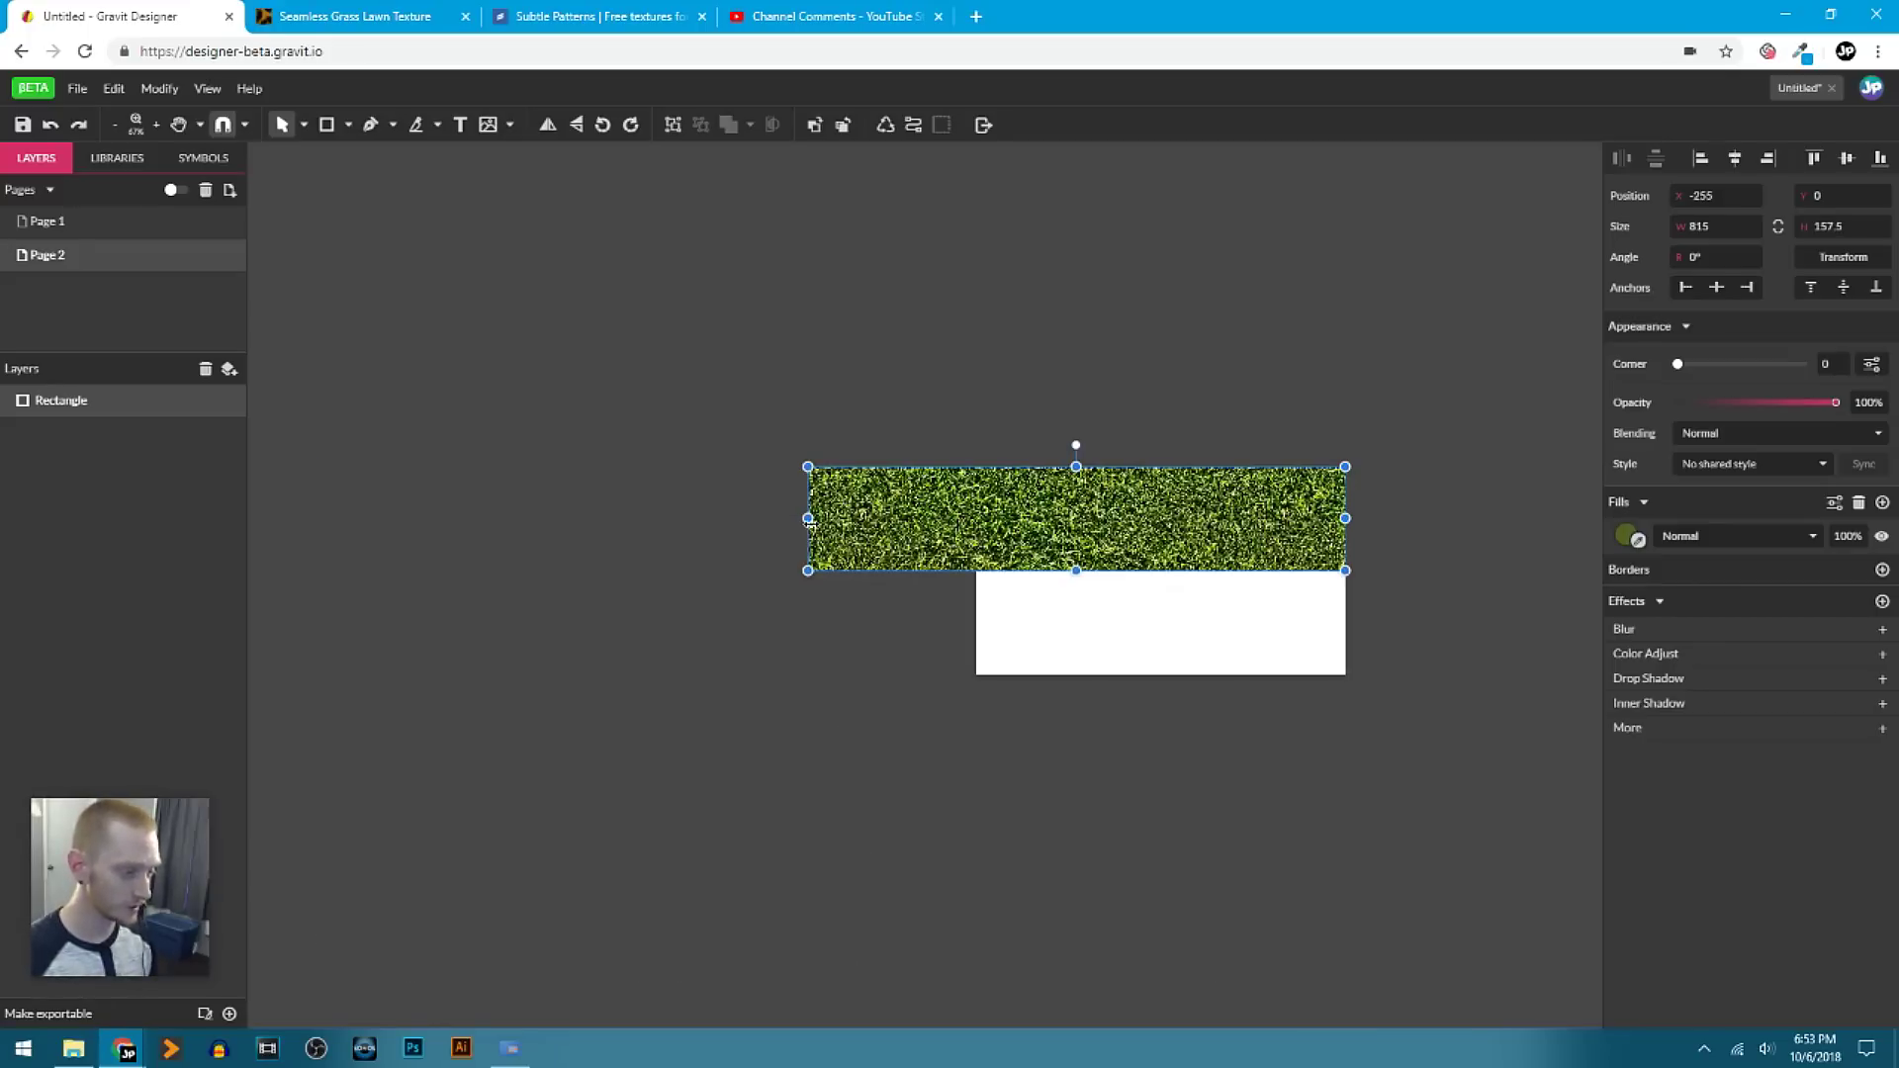
left_click_drag(808, 519, 977, 539)
left_click(895, 625)
right_click(908, 770)
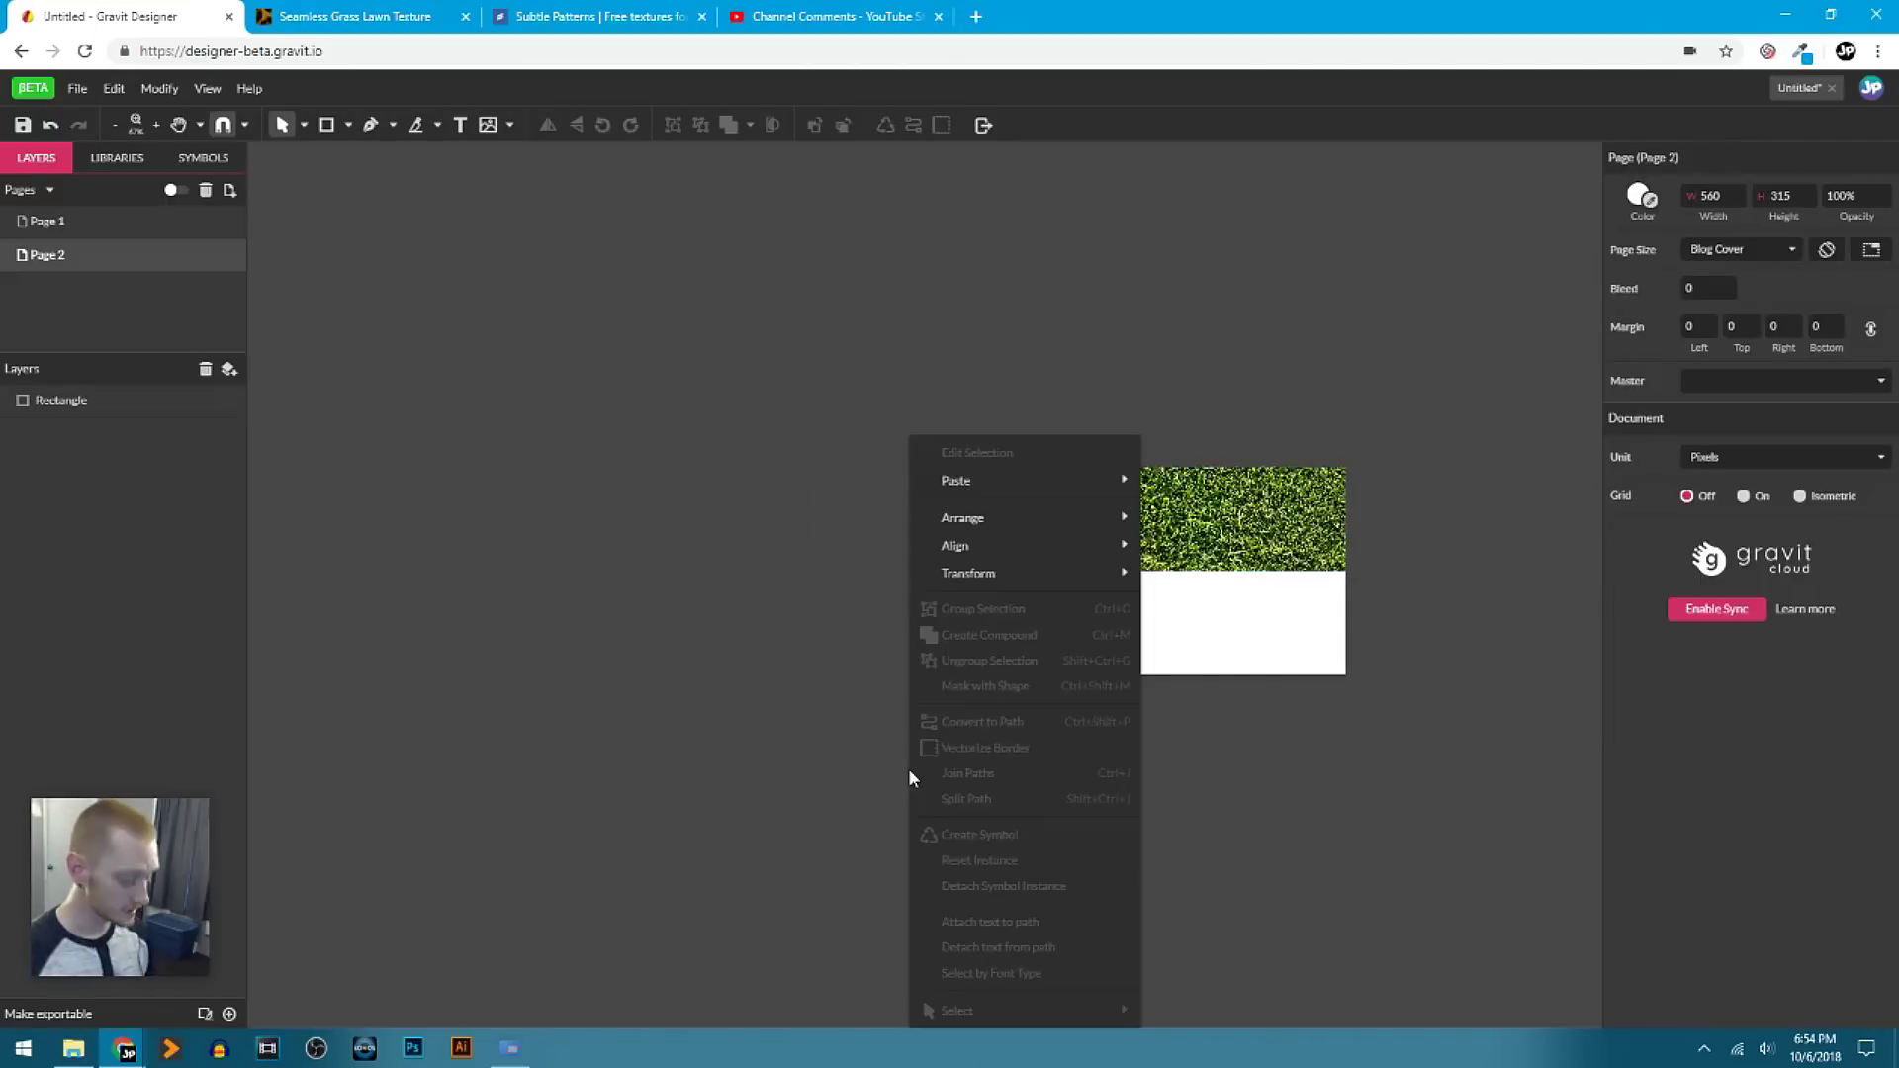
key("ctrl+1")
left_click(504, 613)
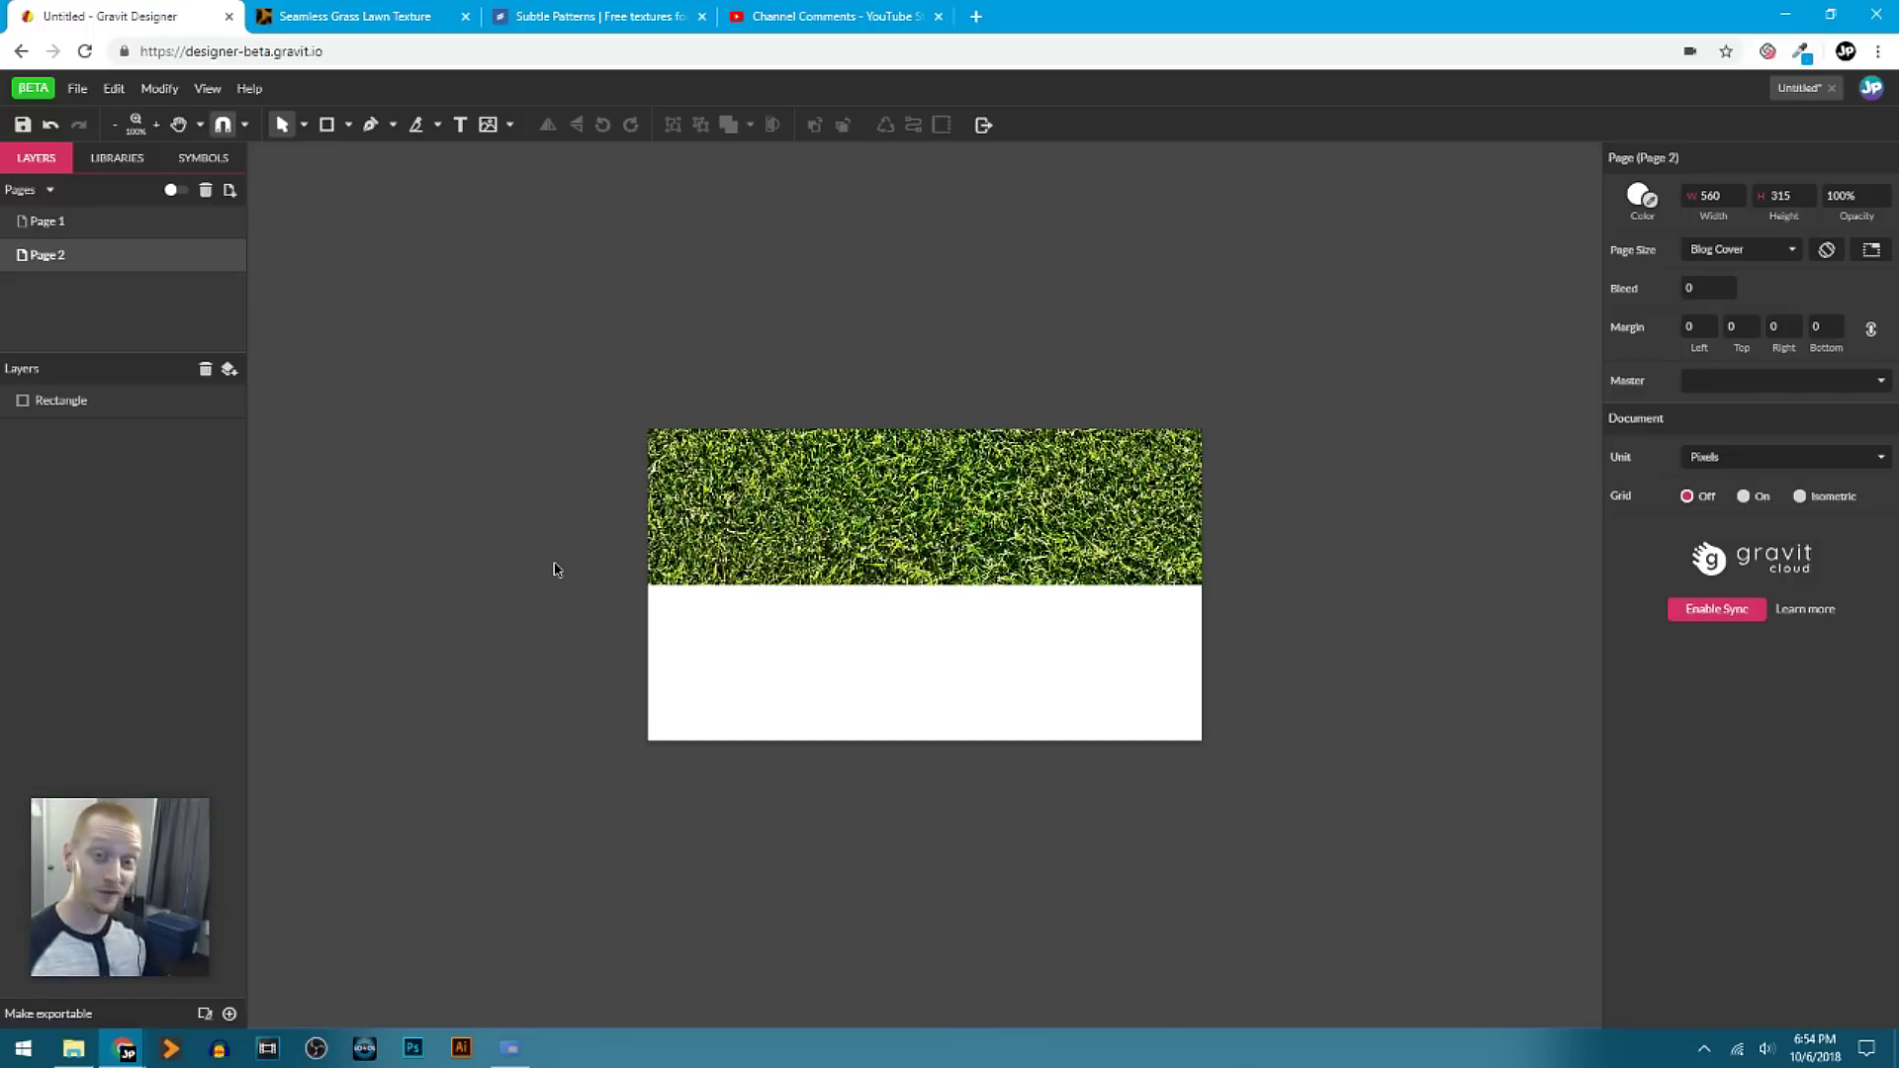
Extend the grass rectangle to cover the full 560 × 315 page.
left_click(734, 492)
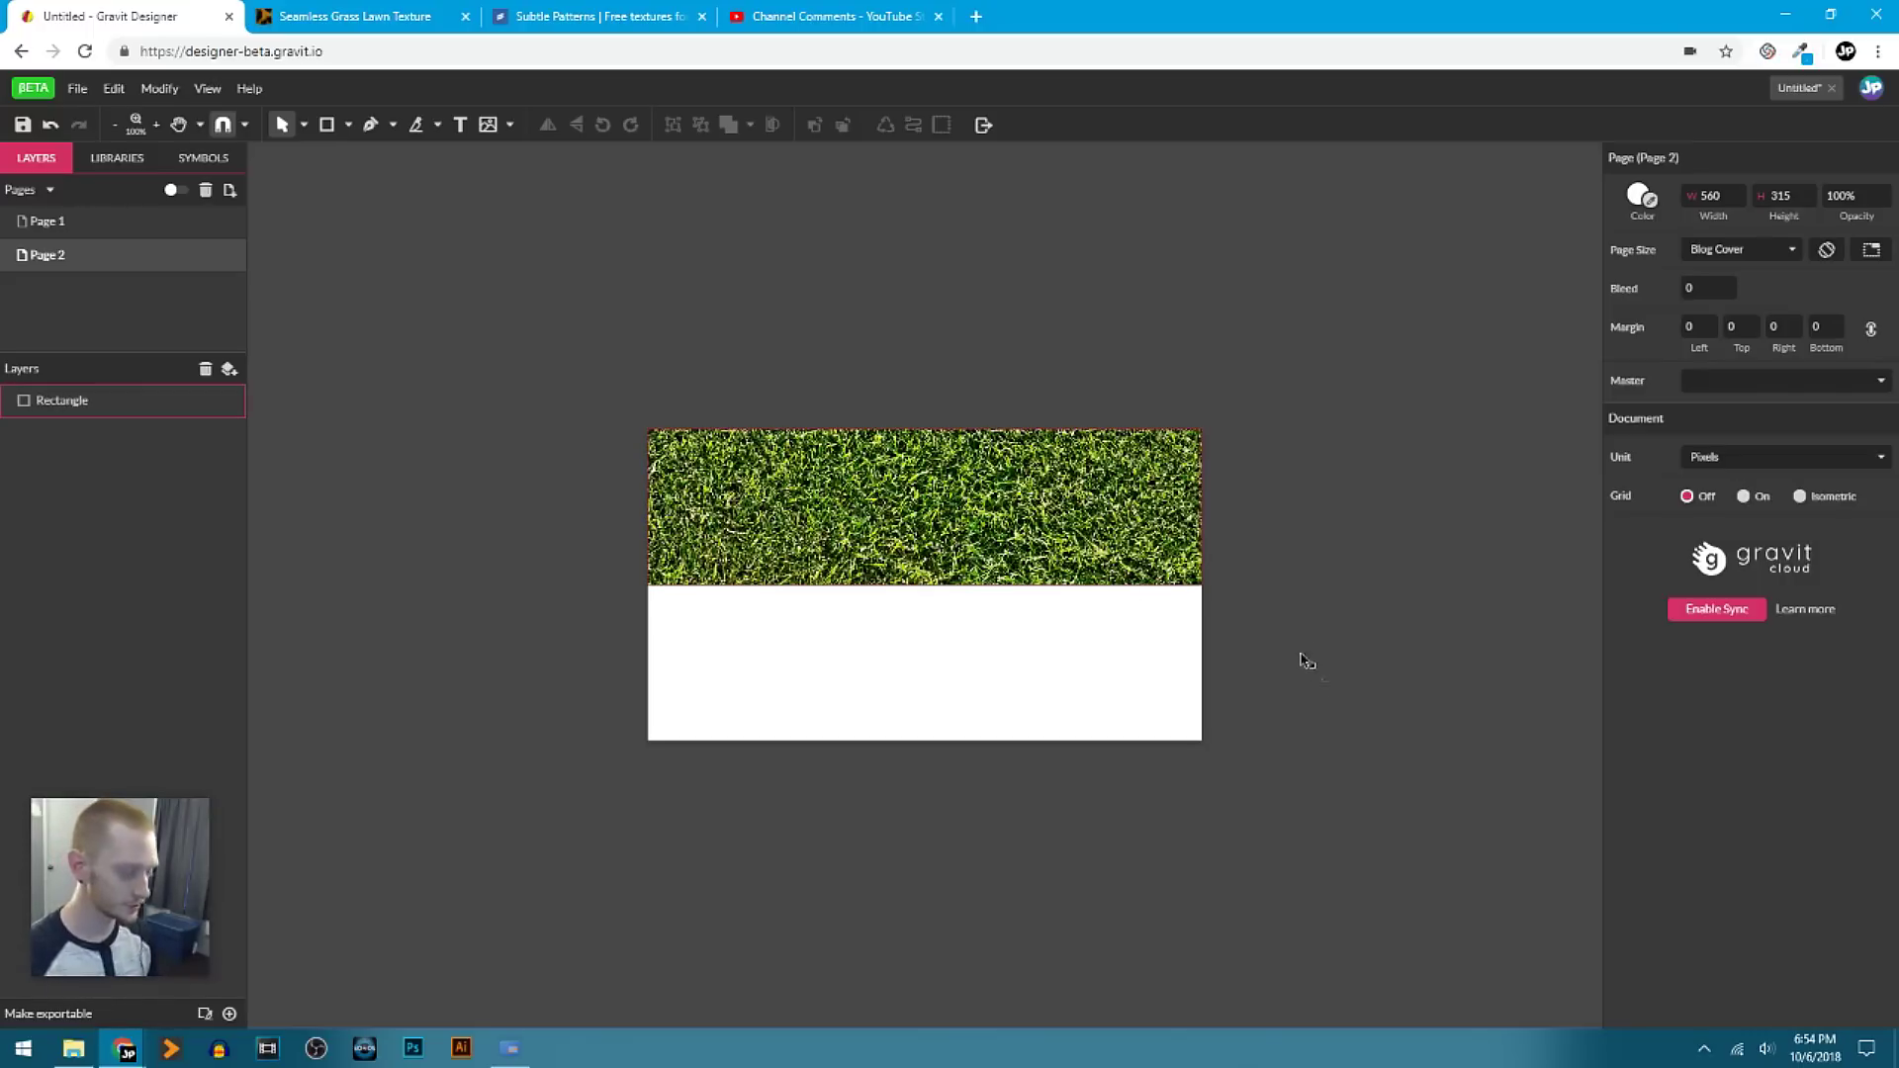
left_click(925, 583)
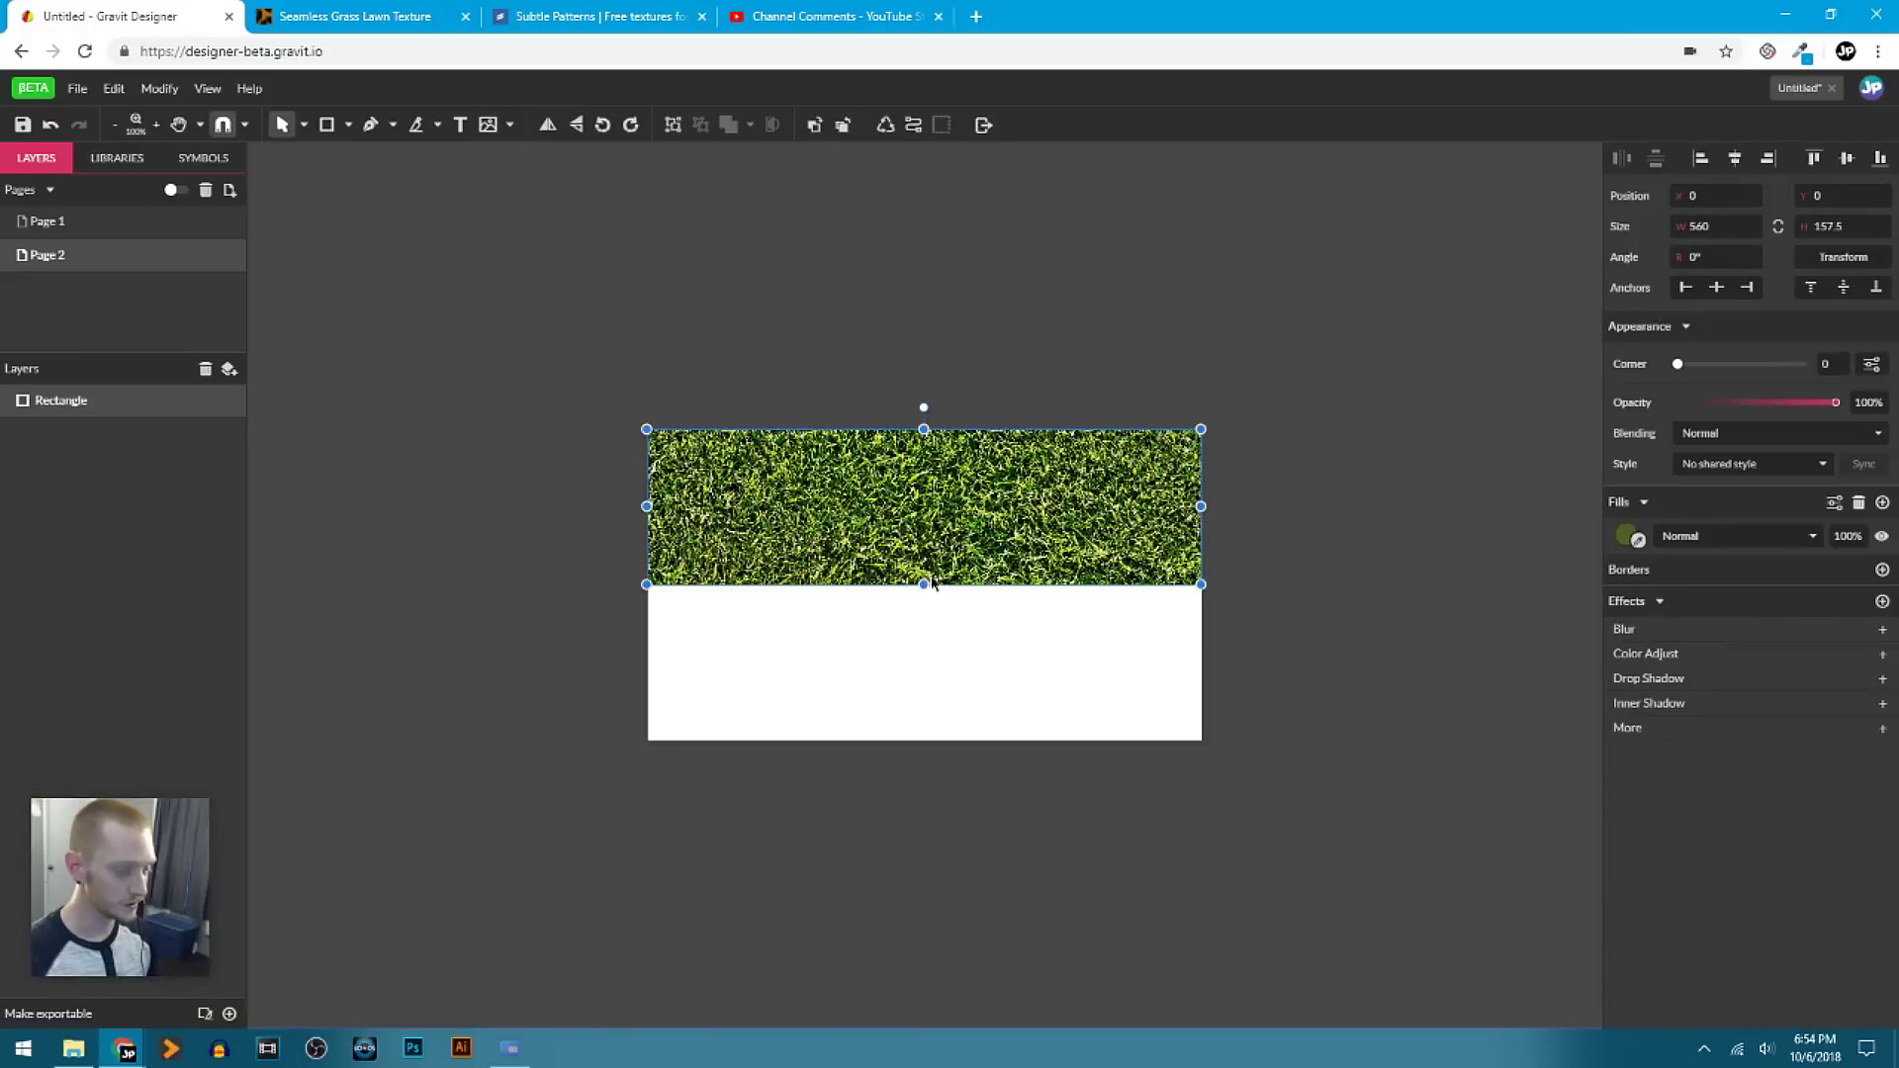
left_click_drag(946, 746, 951, 744)
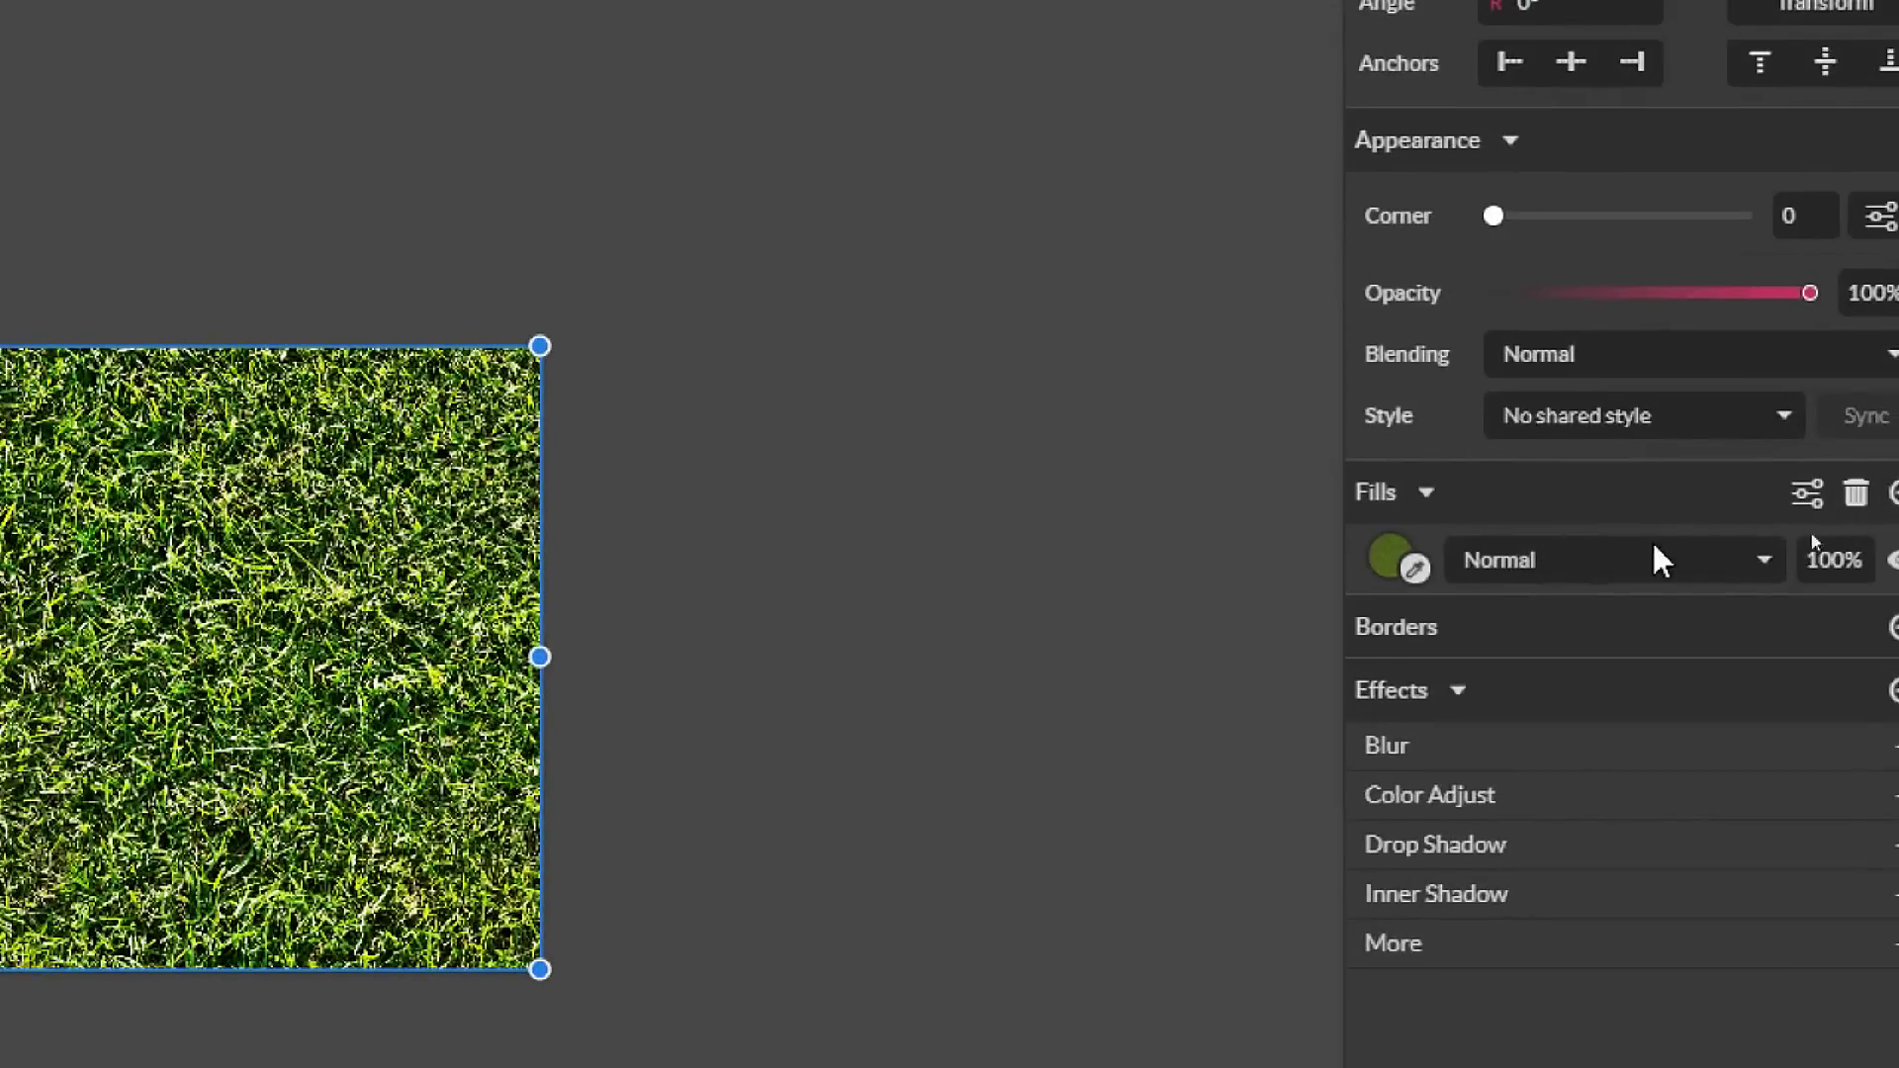
Add a fill below the texture and colour it with dark green sampled from the grass.
left_click(1866, 500)
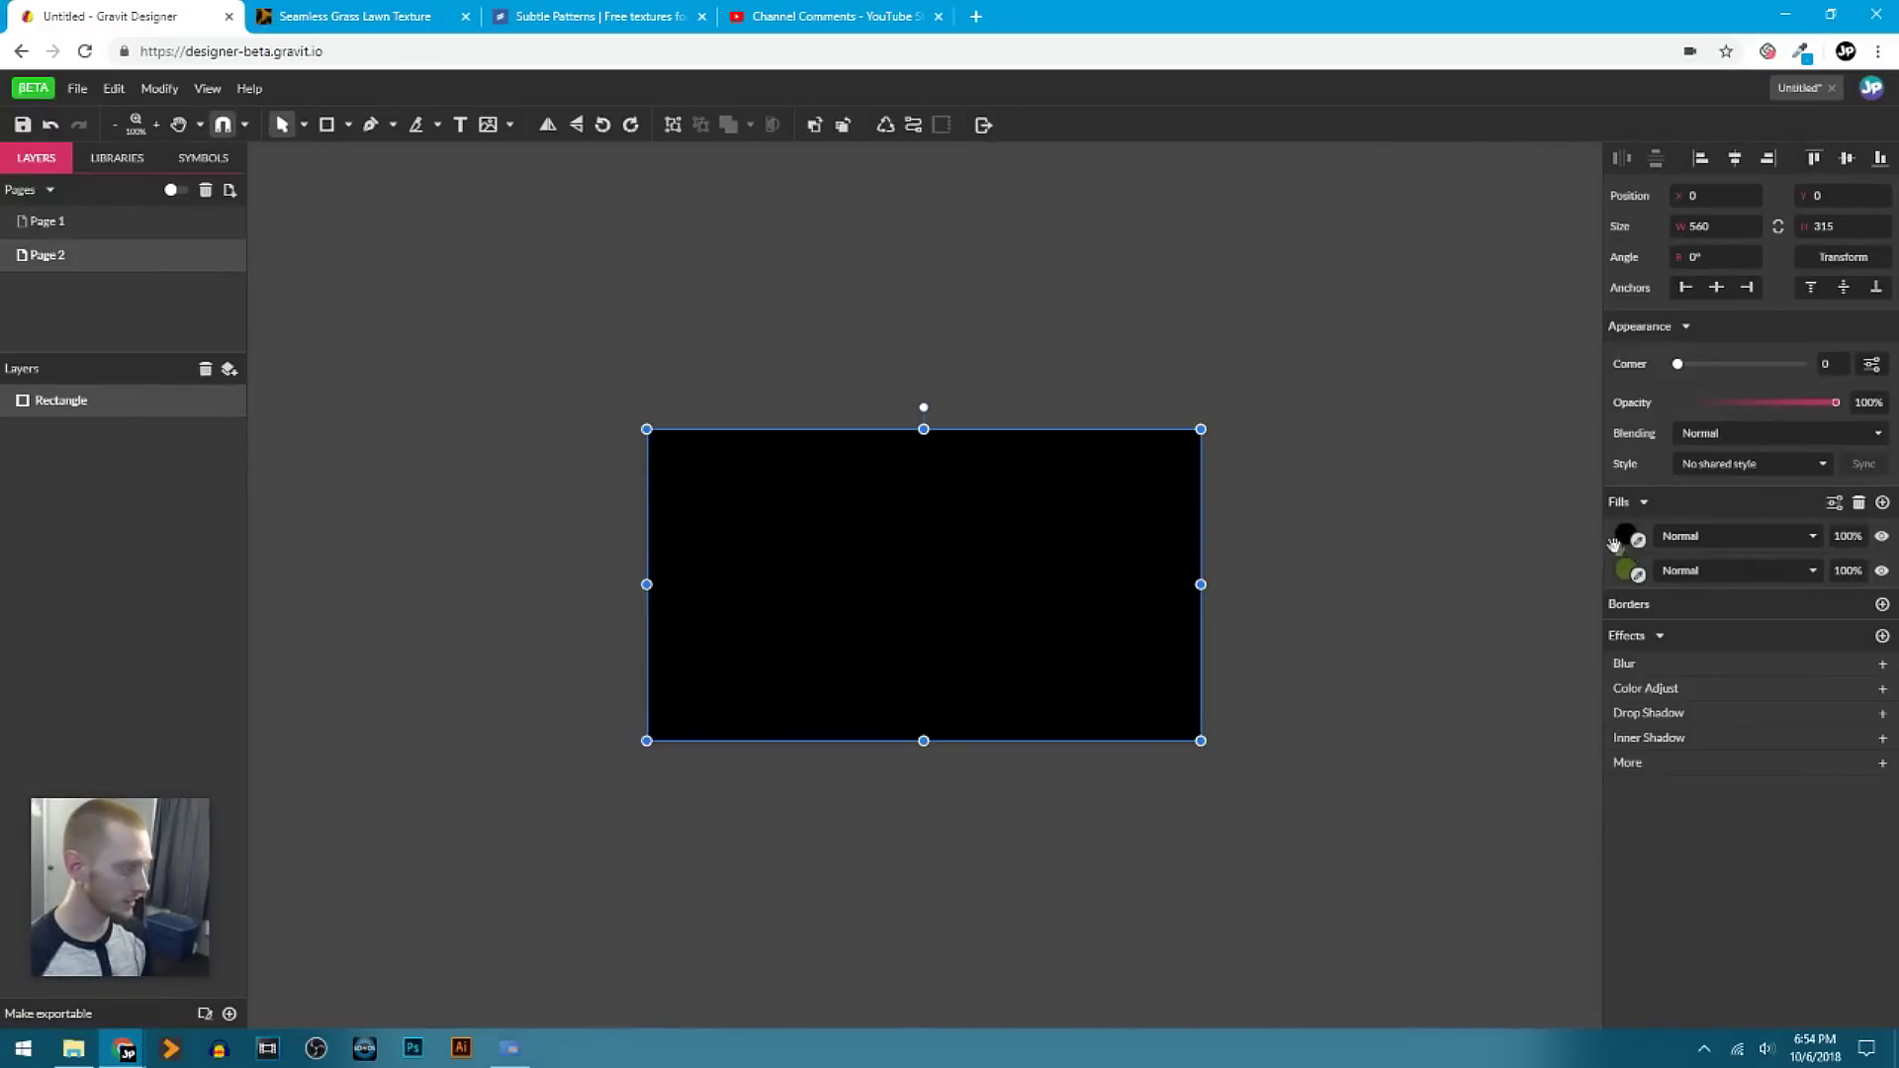
left_click(1637, 571)
left_click_drag(1650, 584, 1703, 544)
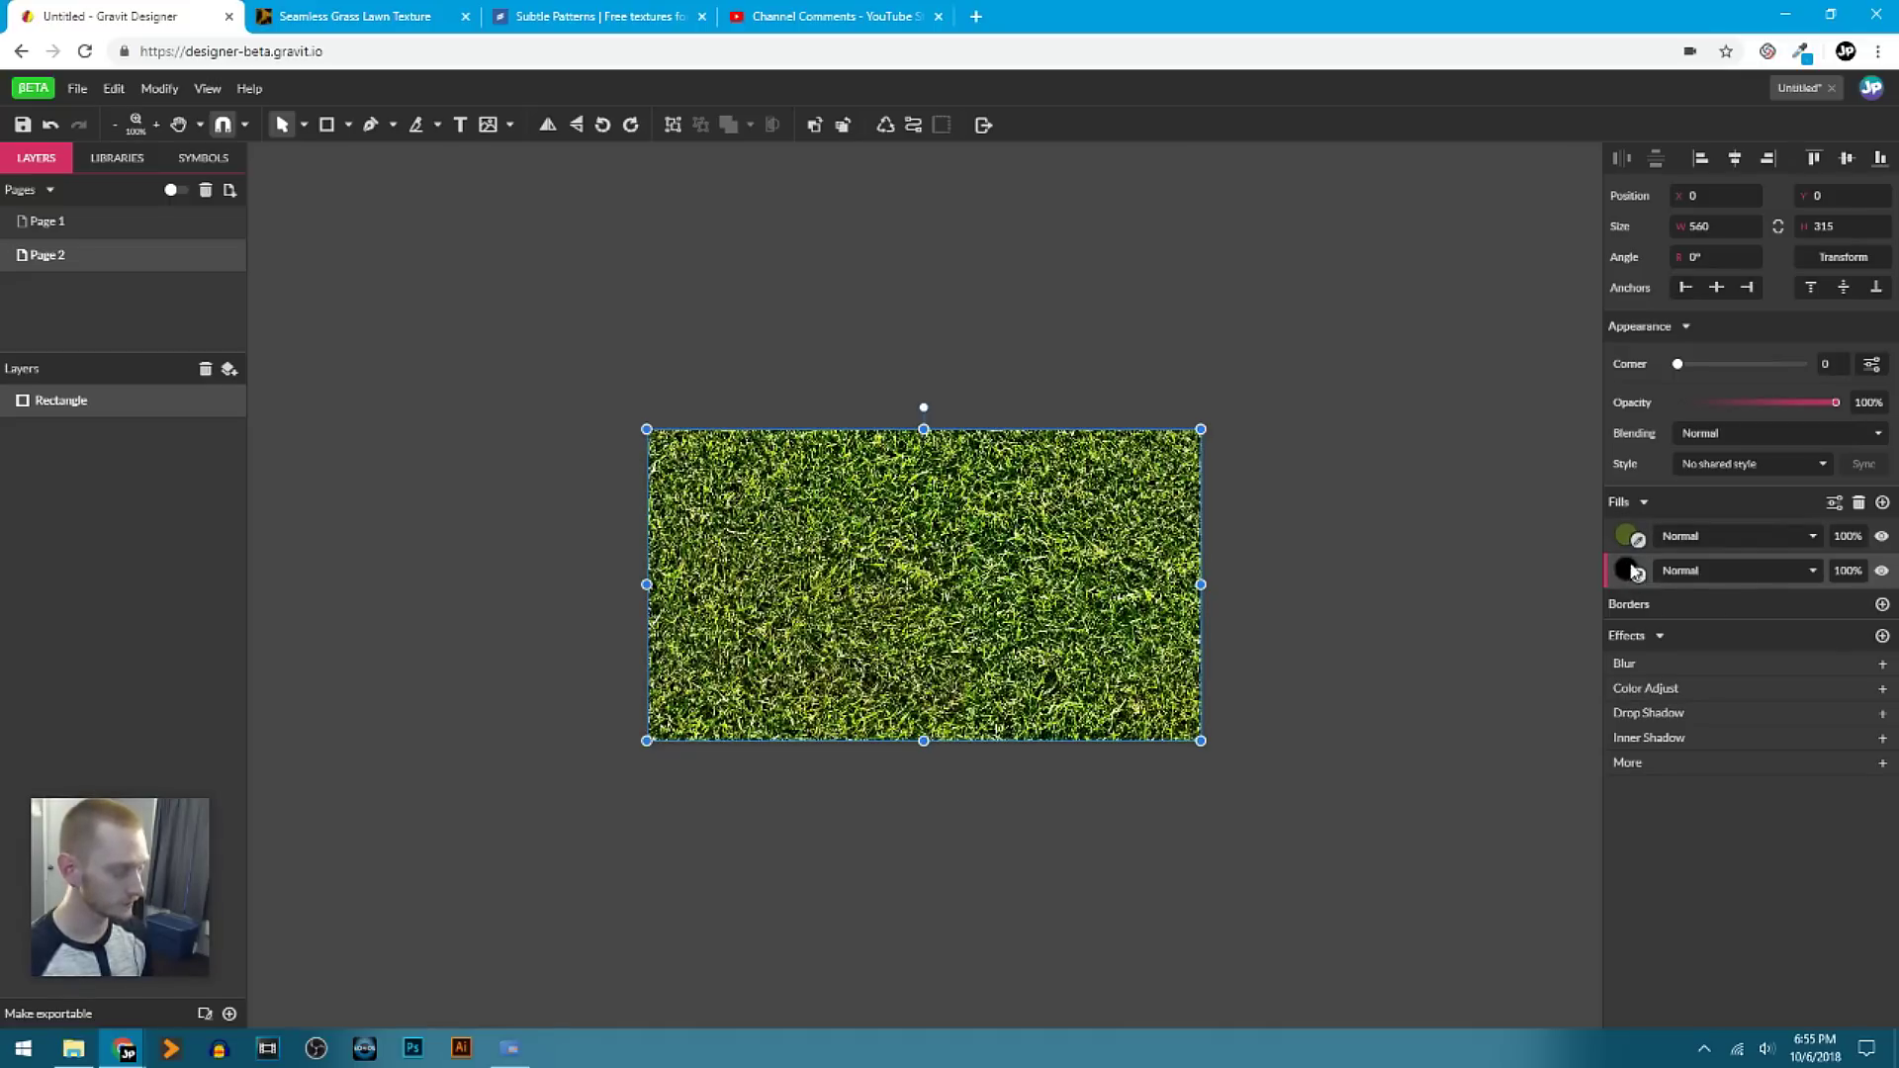
left_click(1638, 574)
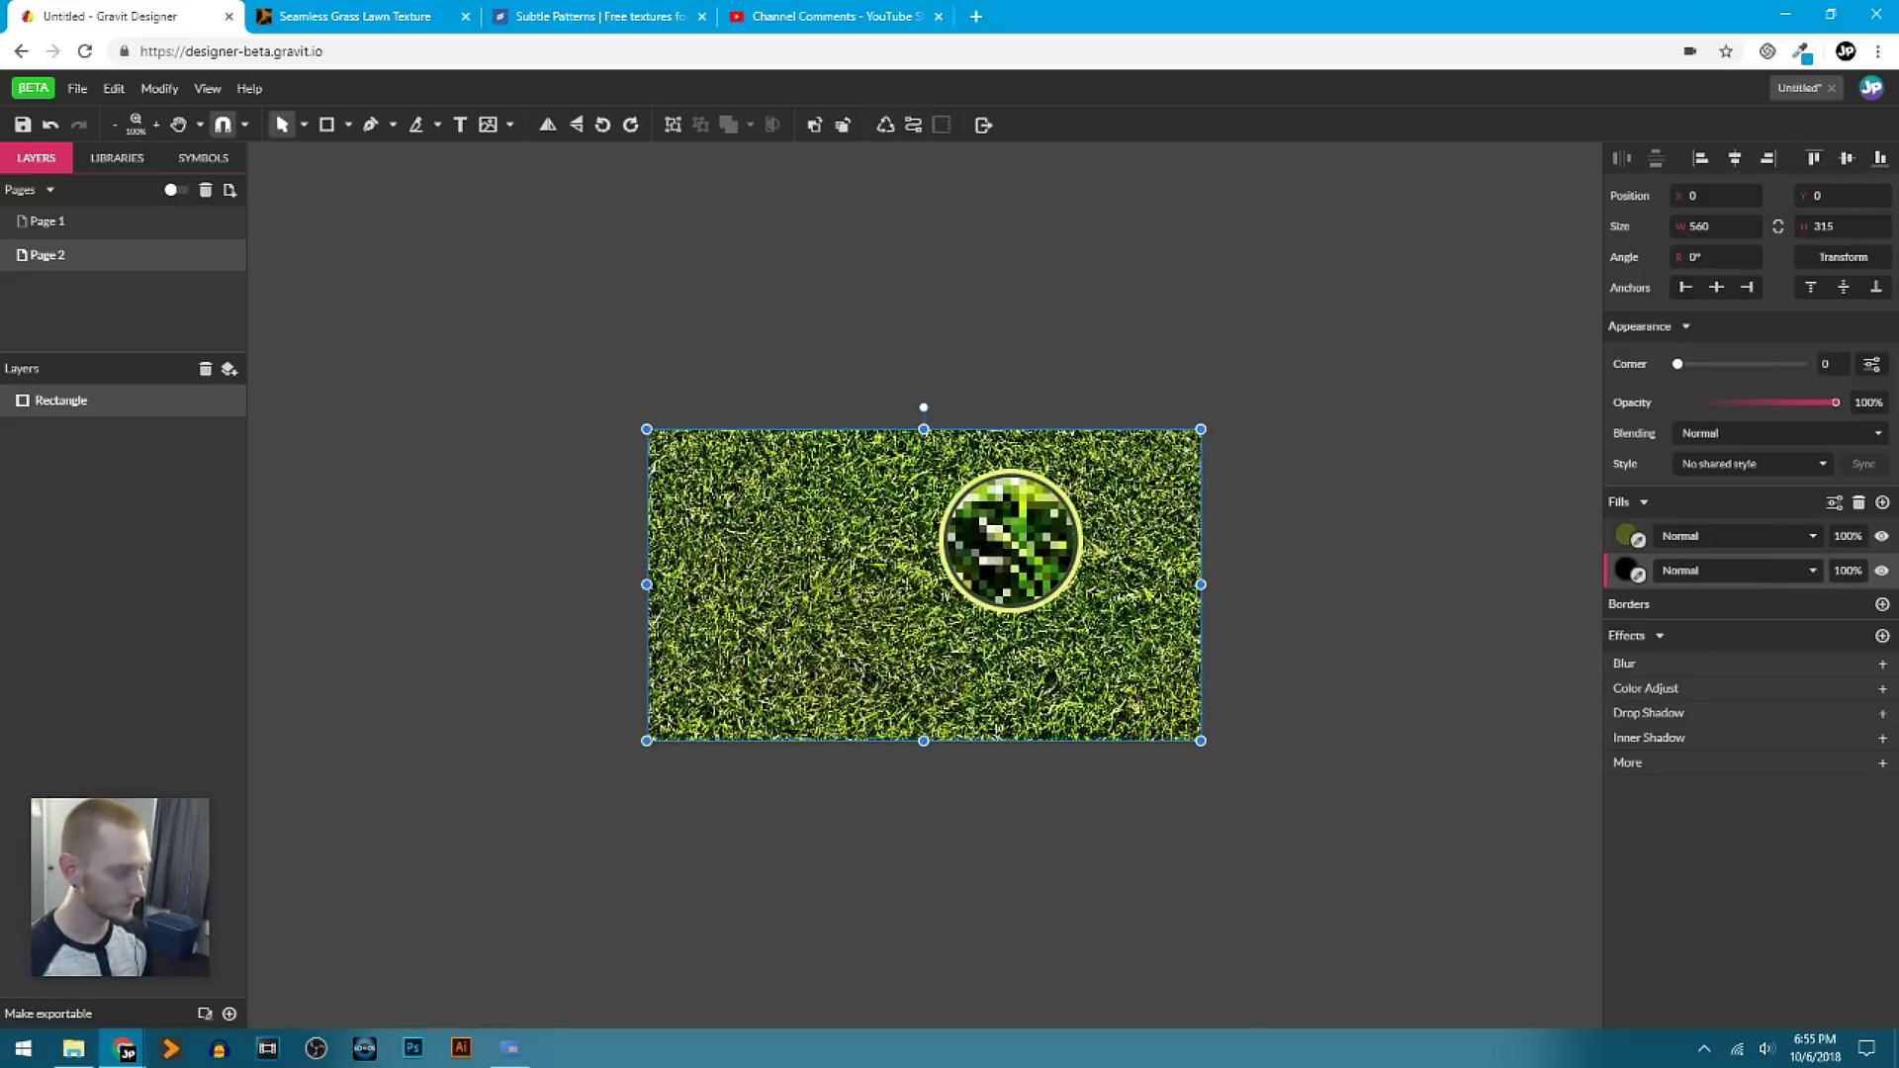
left_click(1007, 541)
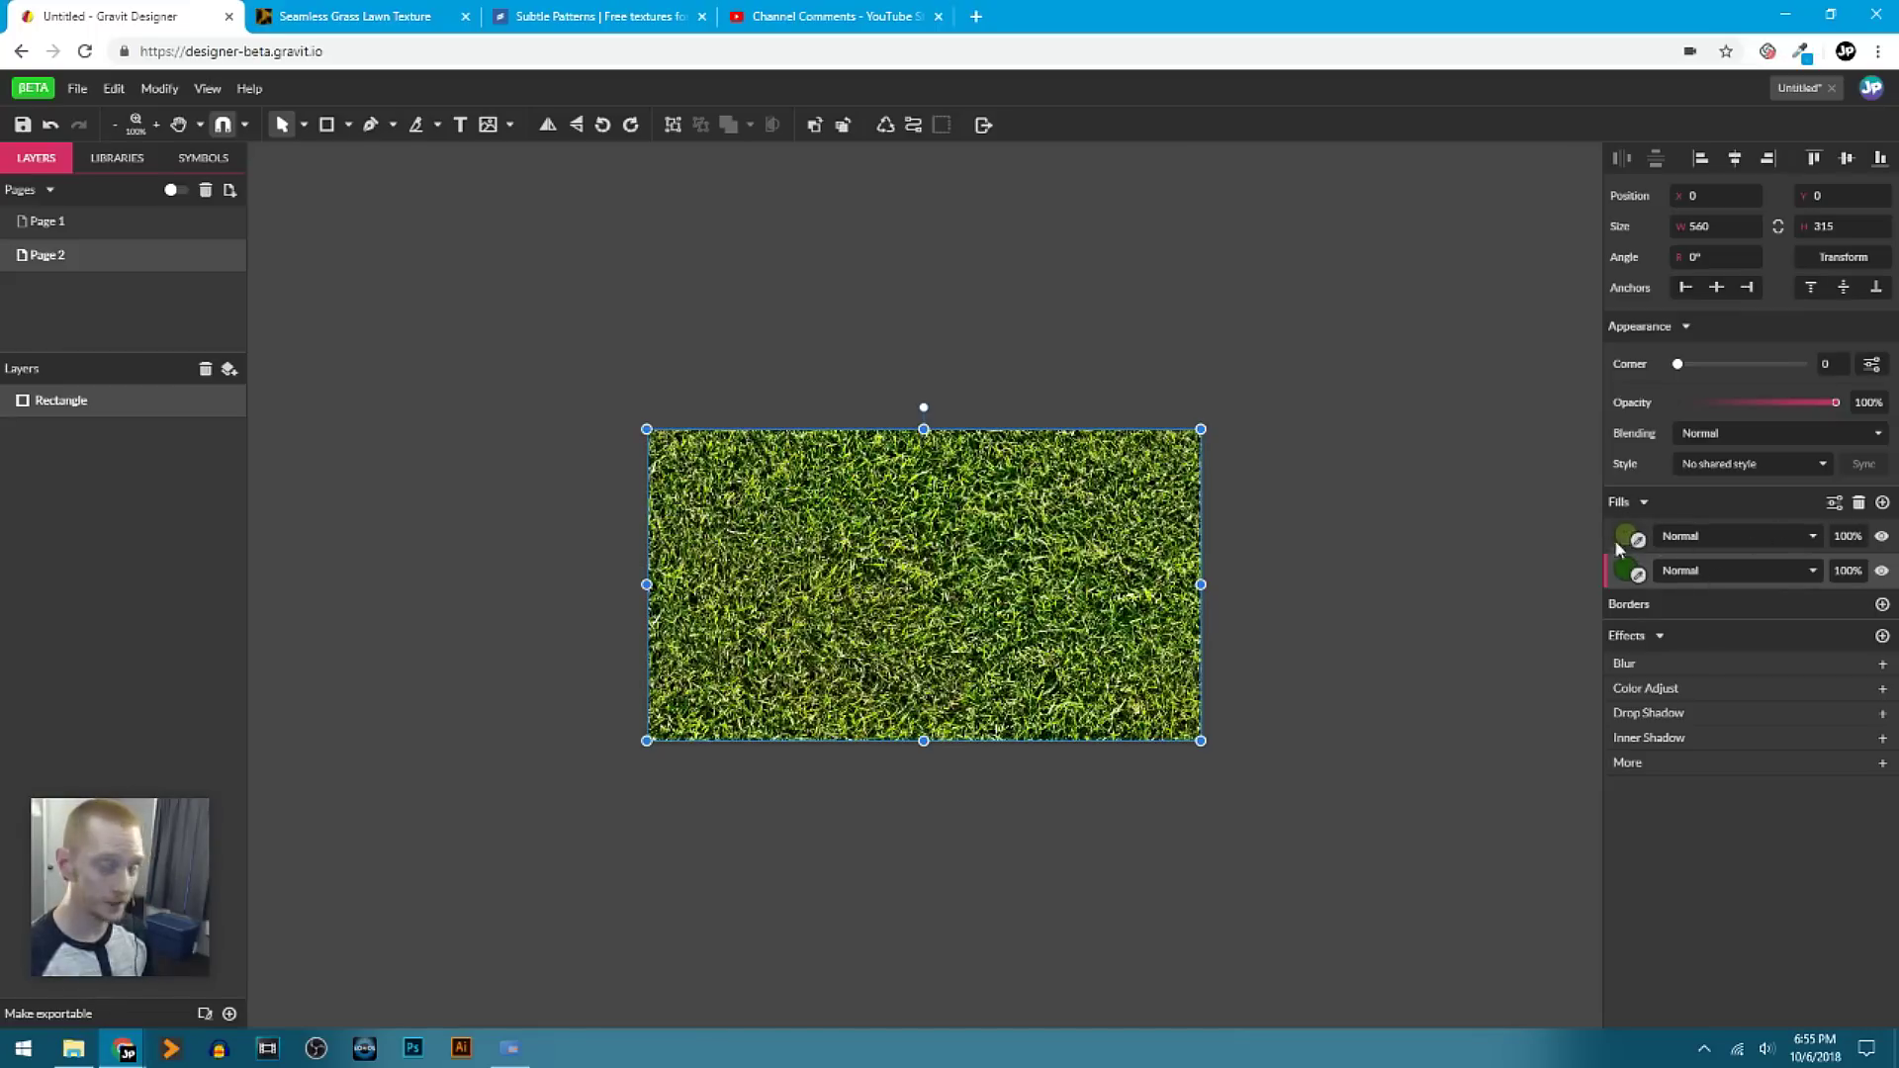
Set the grass texture fill's opacity to 50%.
left_click(1704, 536)
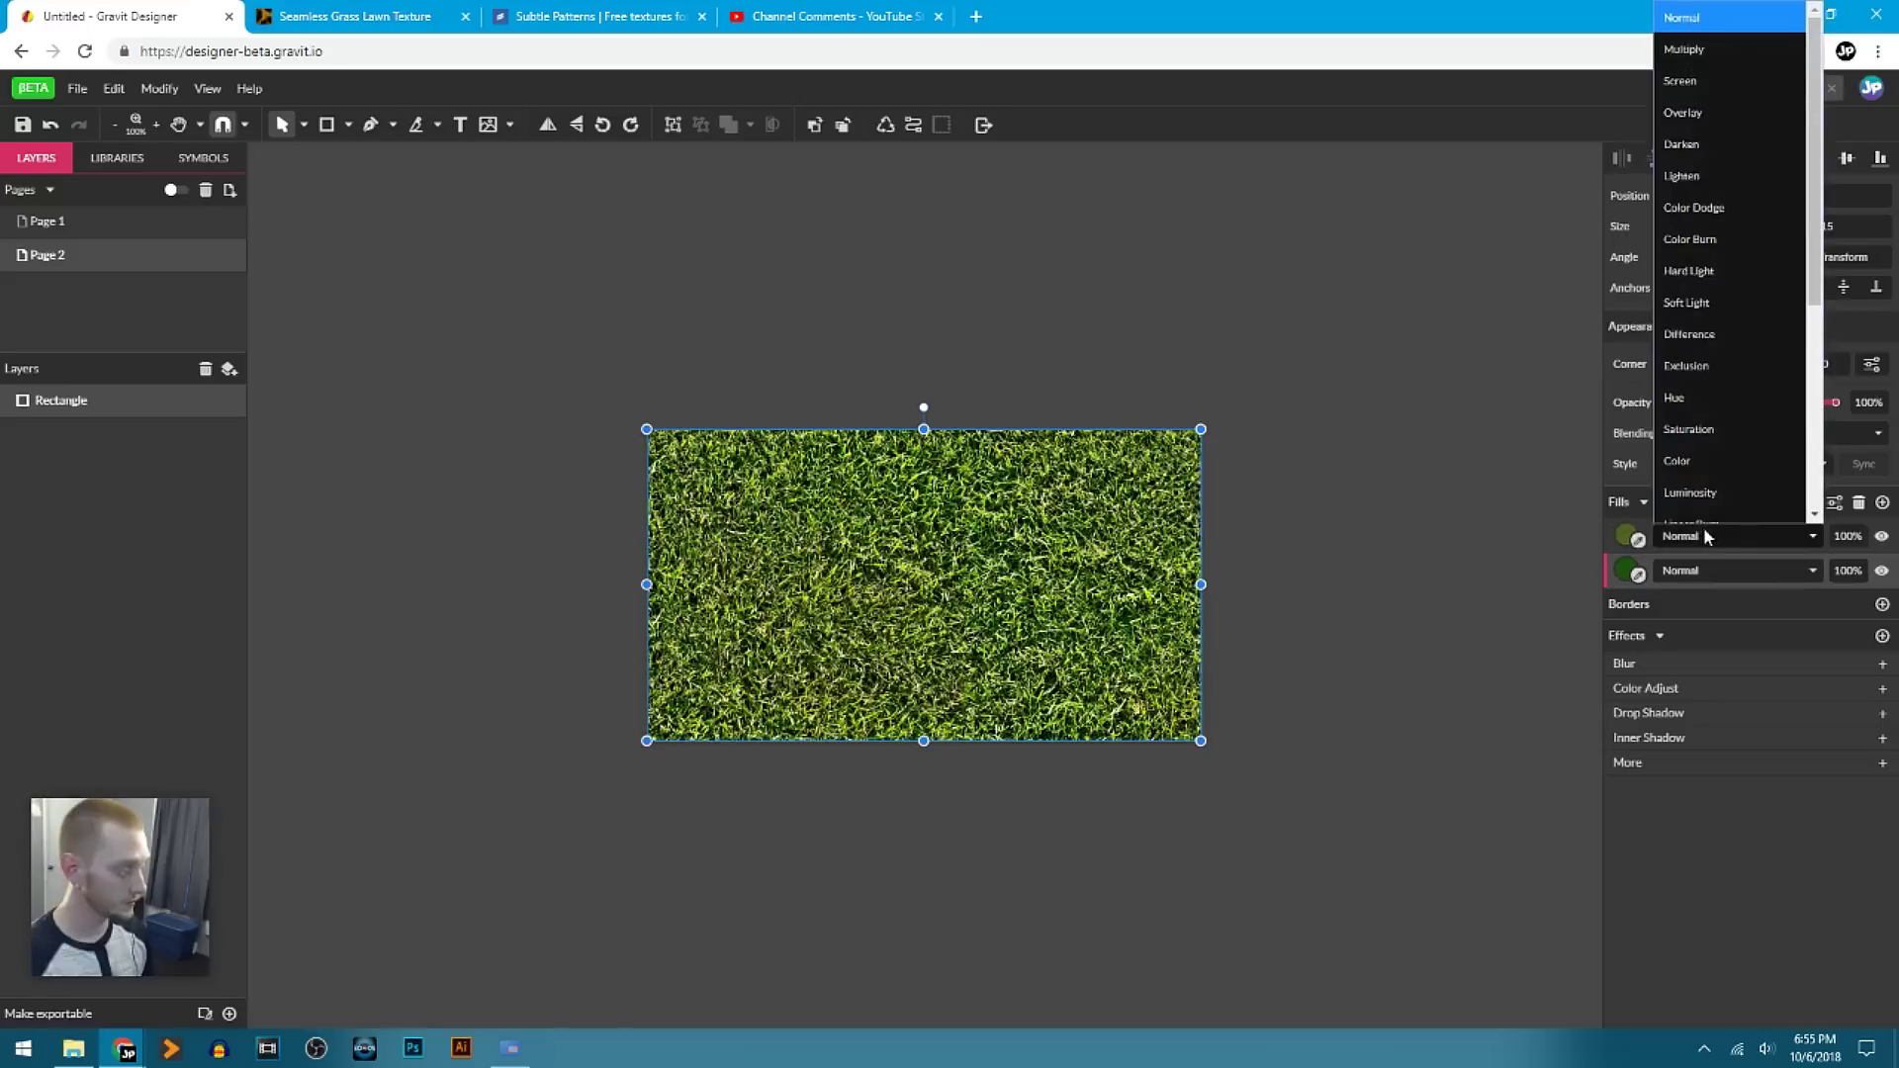
left_click(1849, 537)
type("50")
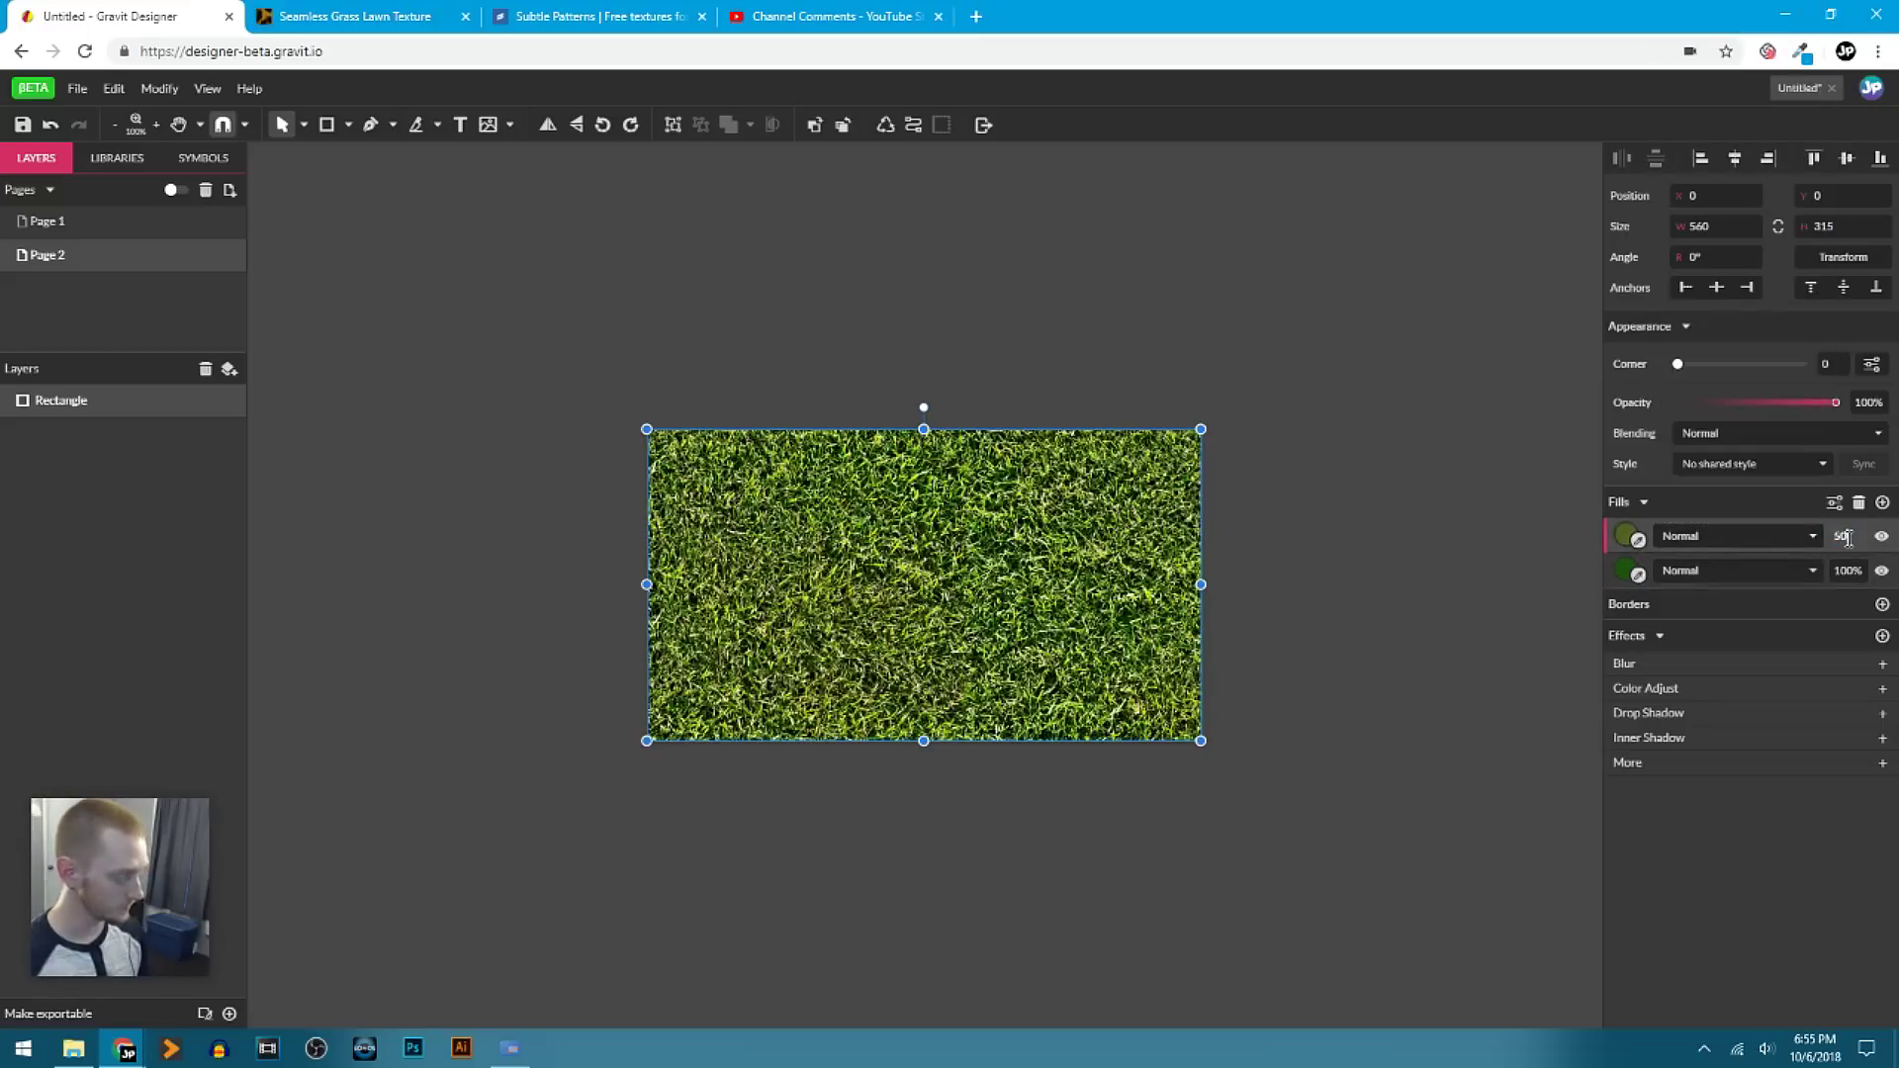
key("Return")
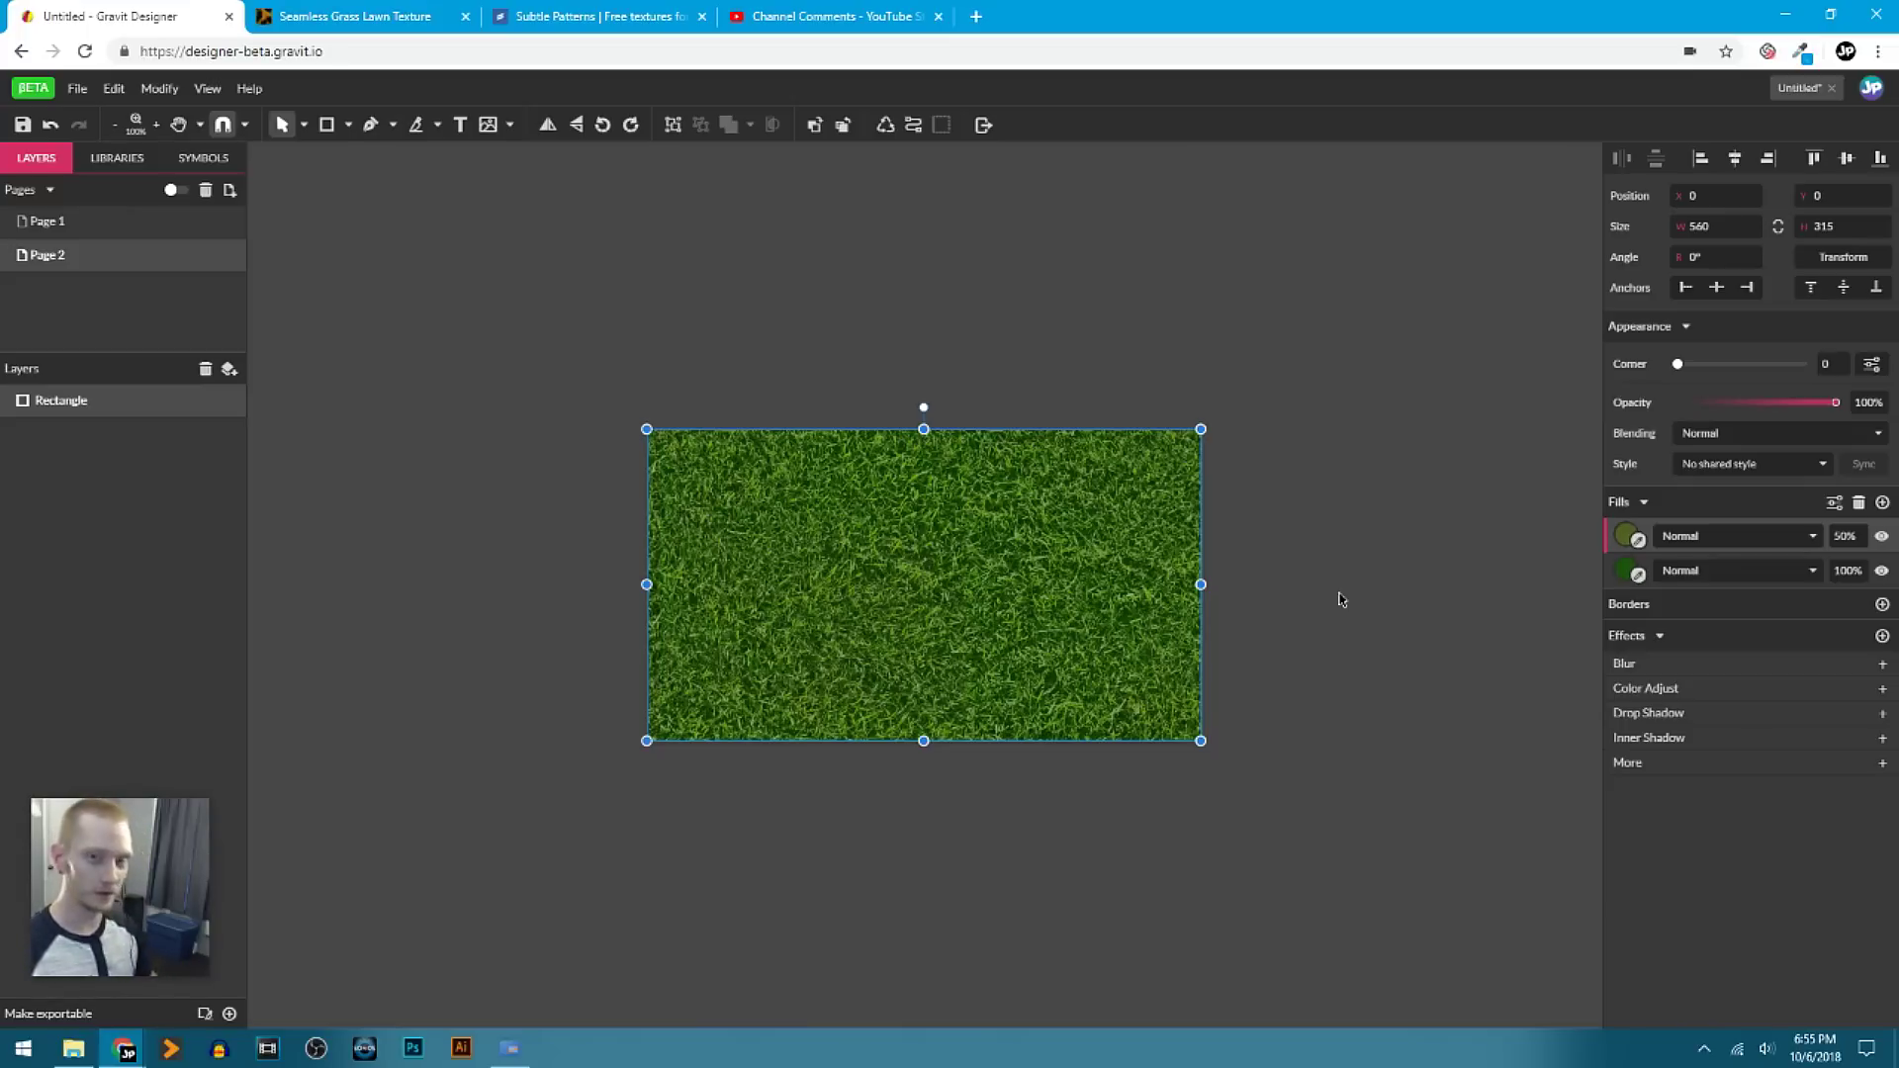
Add a top Radial Gradient fill with black stops and a transparent centre.
left_click(1882, 502)
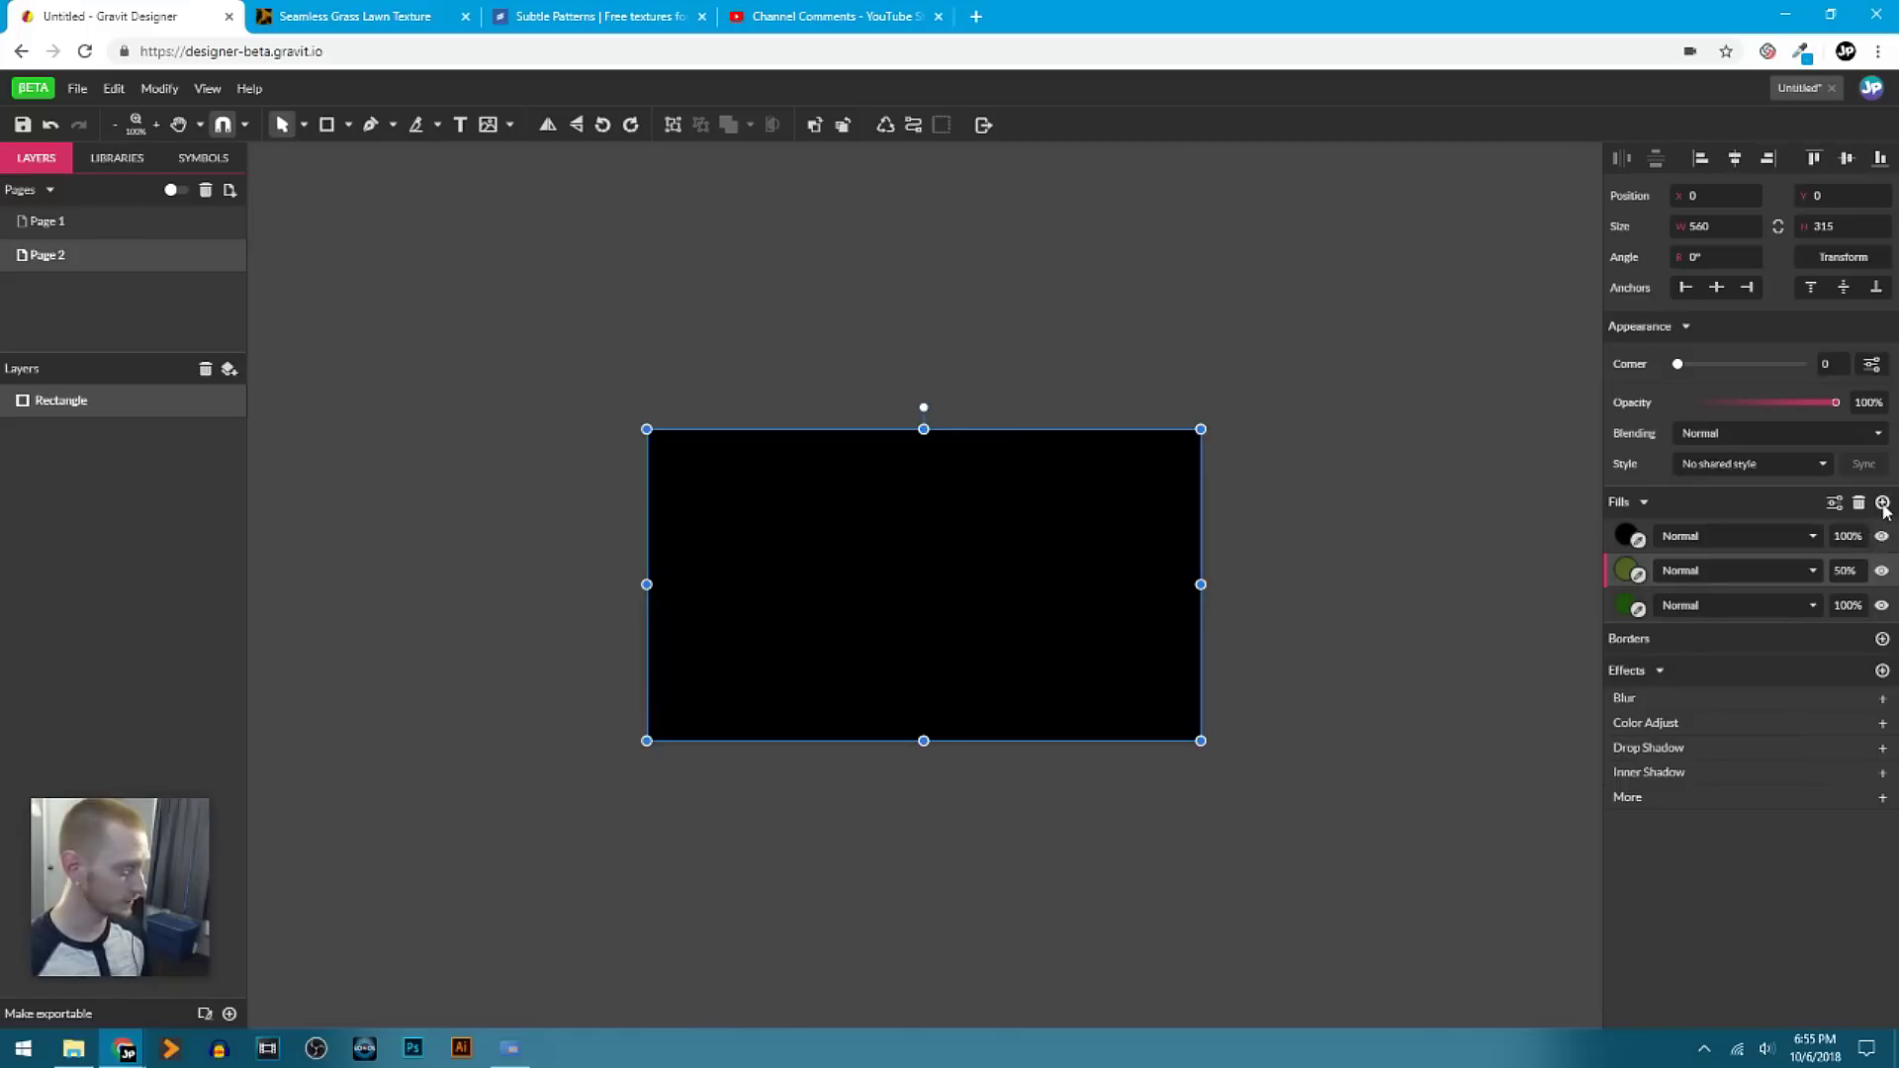
left_click(1628, 537)
left_click(1694, 570)
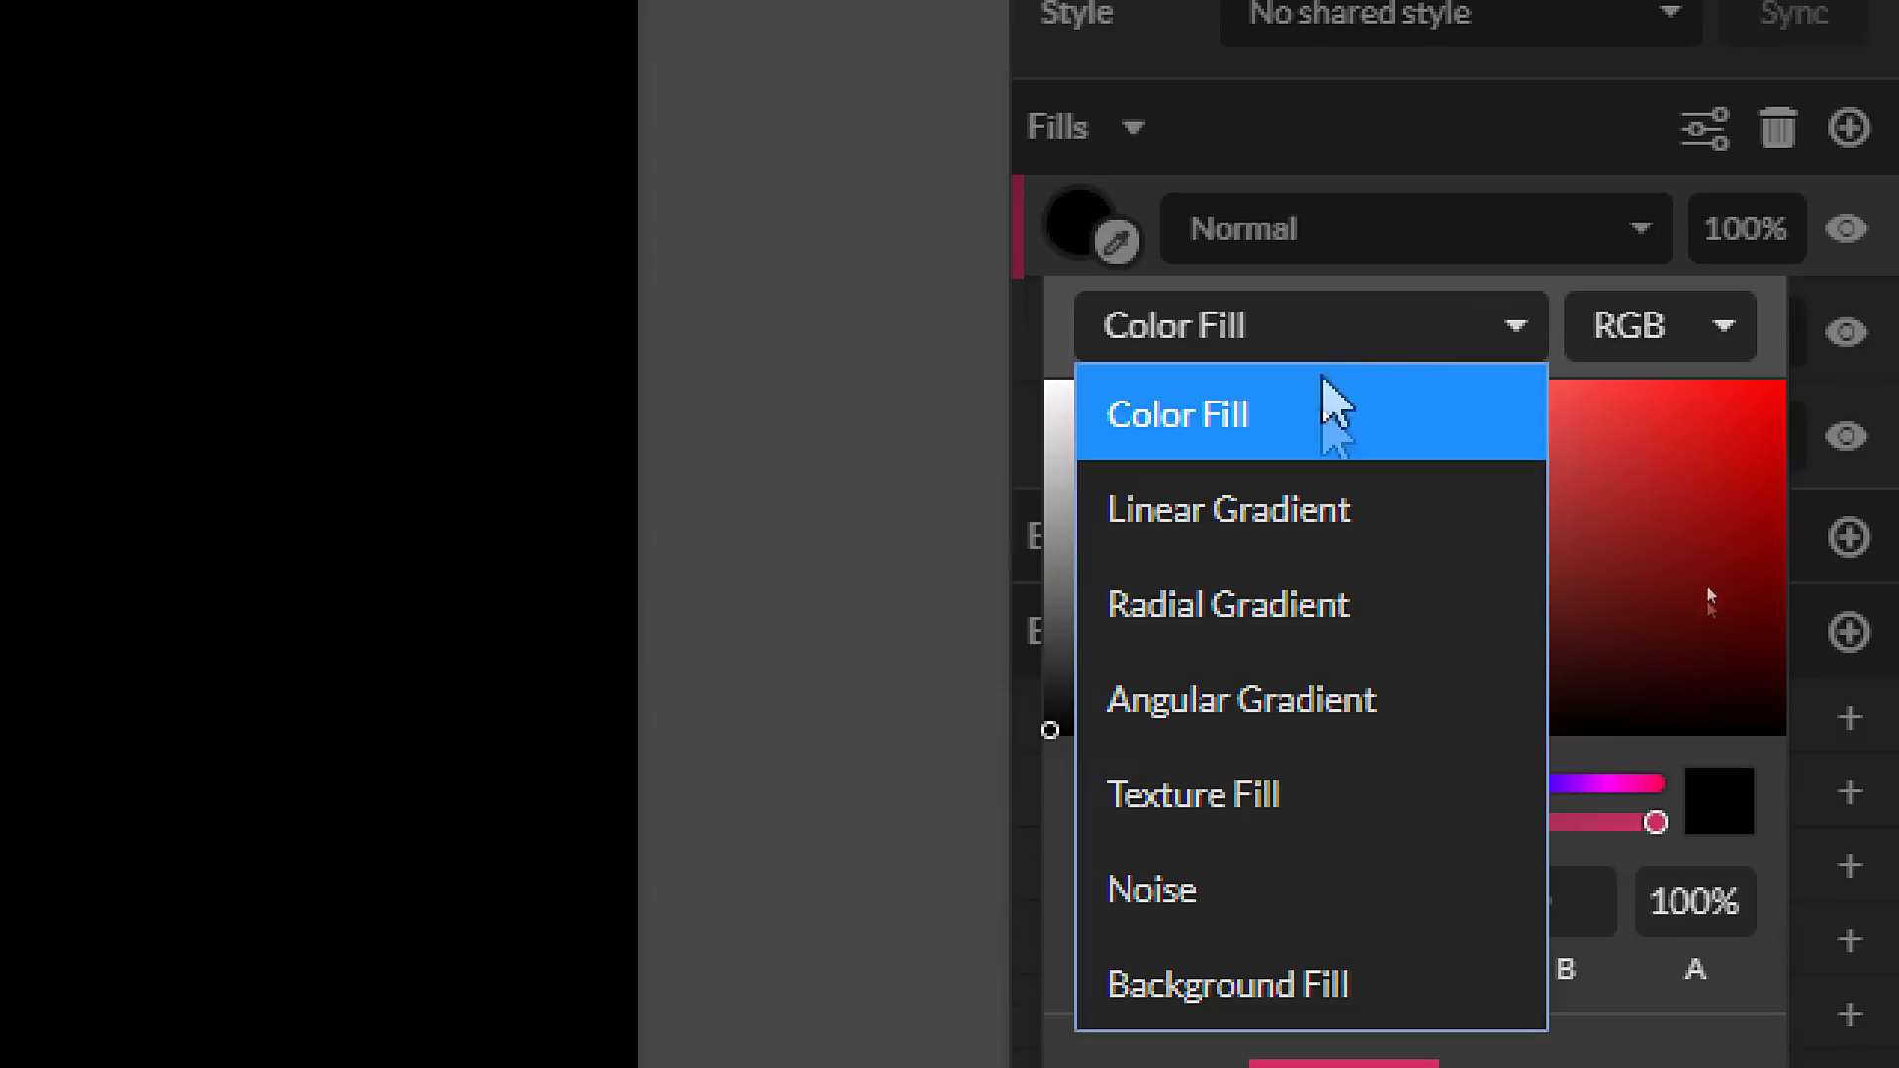
left_click(1320, 627)
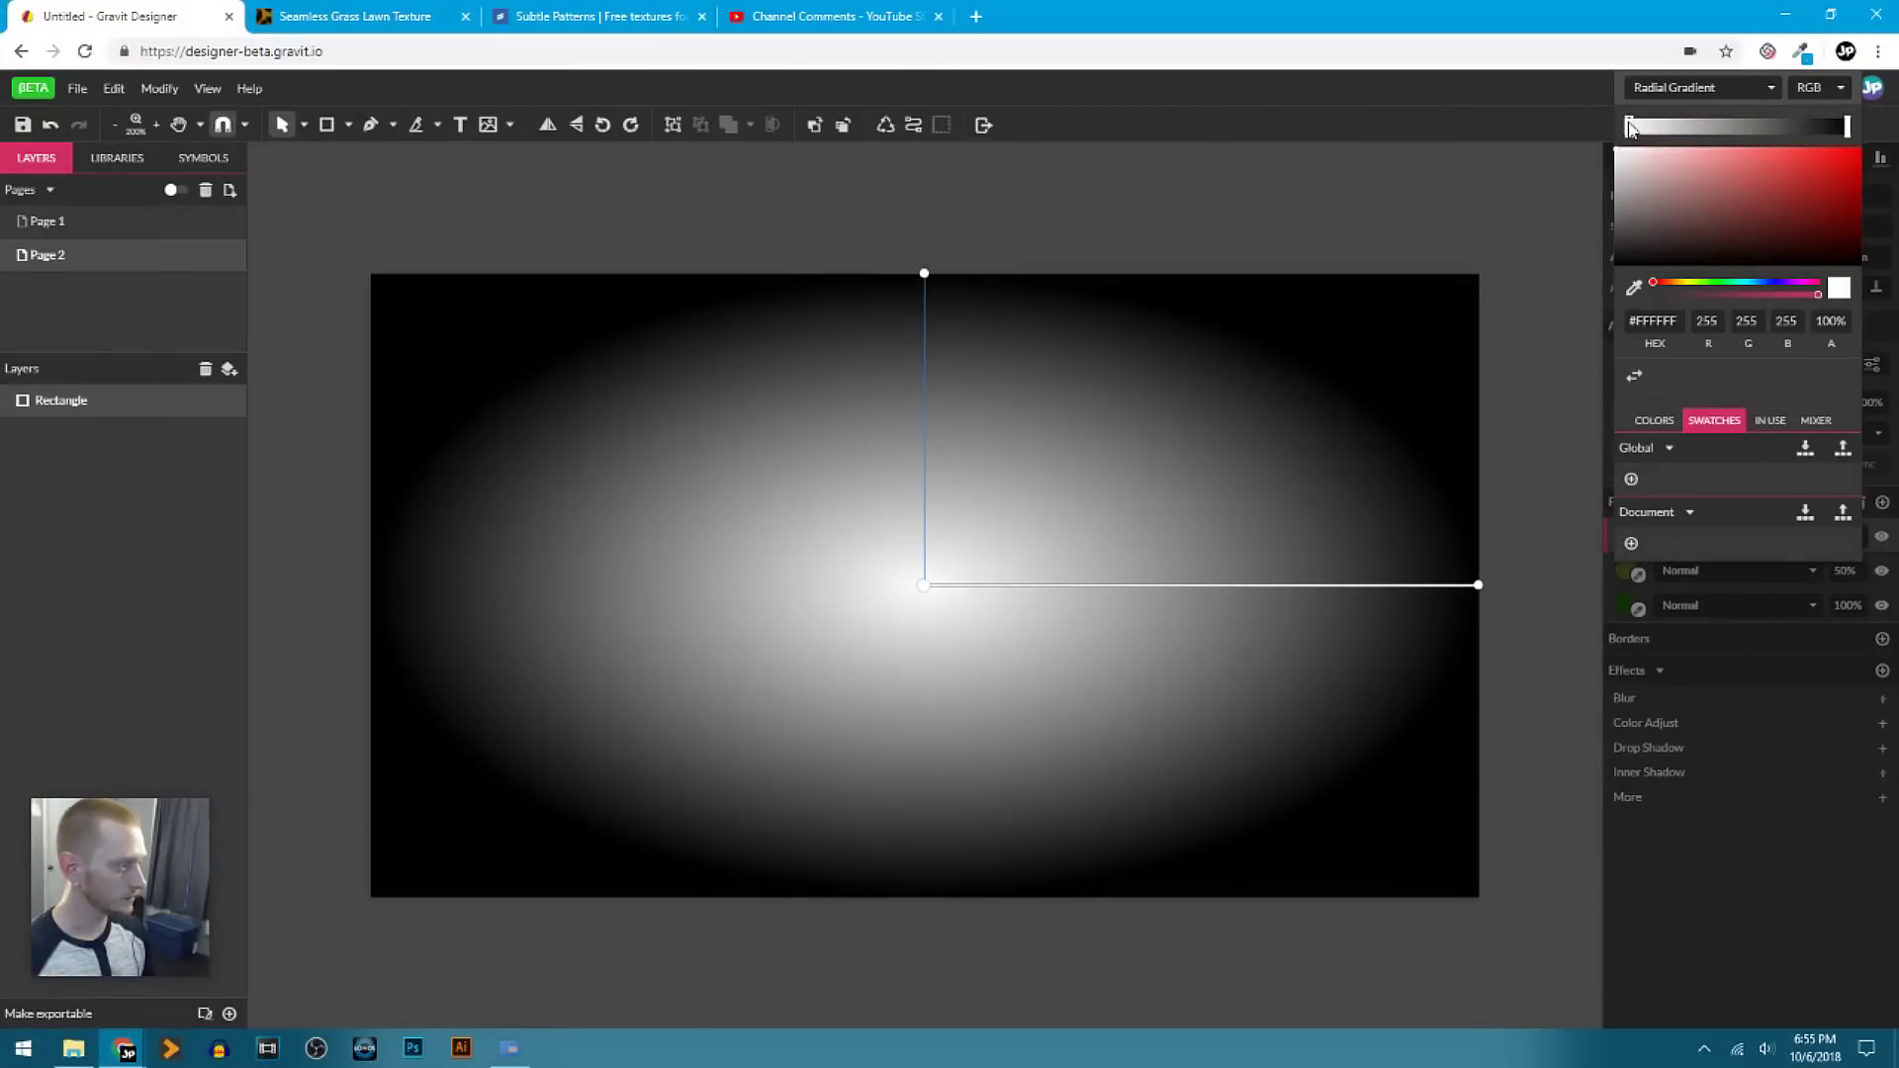
left_click_drag(1634, 257, 1558, 303)
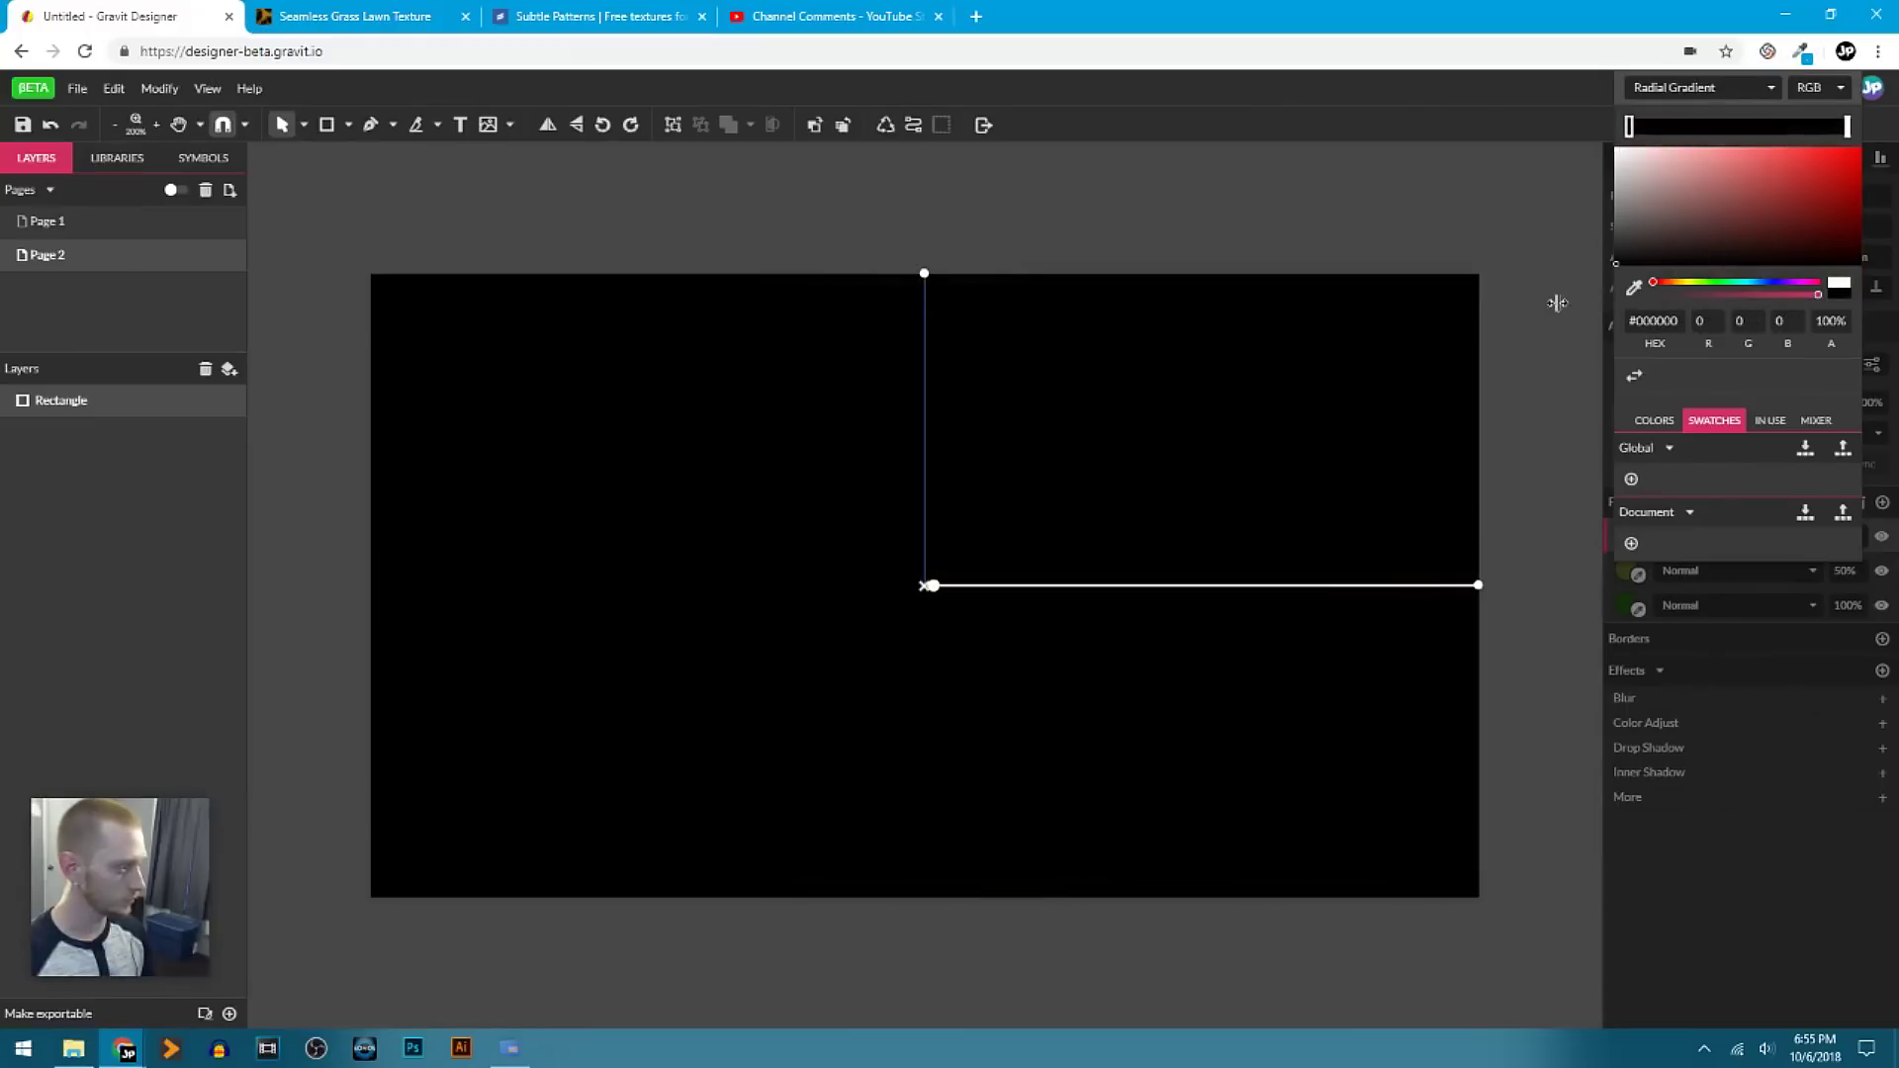
left_click_drag(1818, 294, 1601, 293)
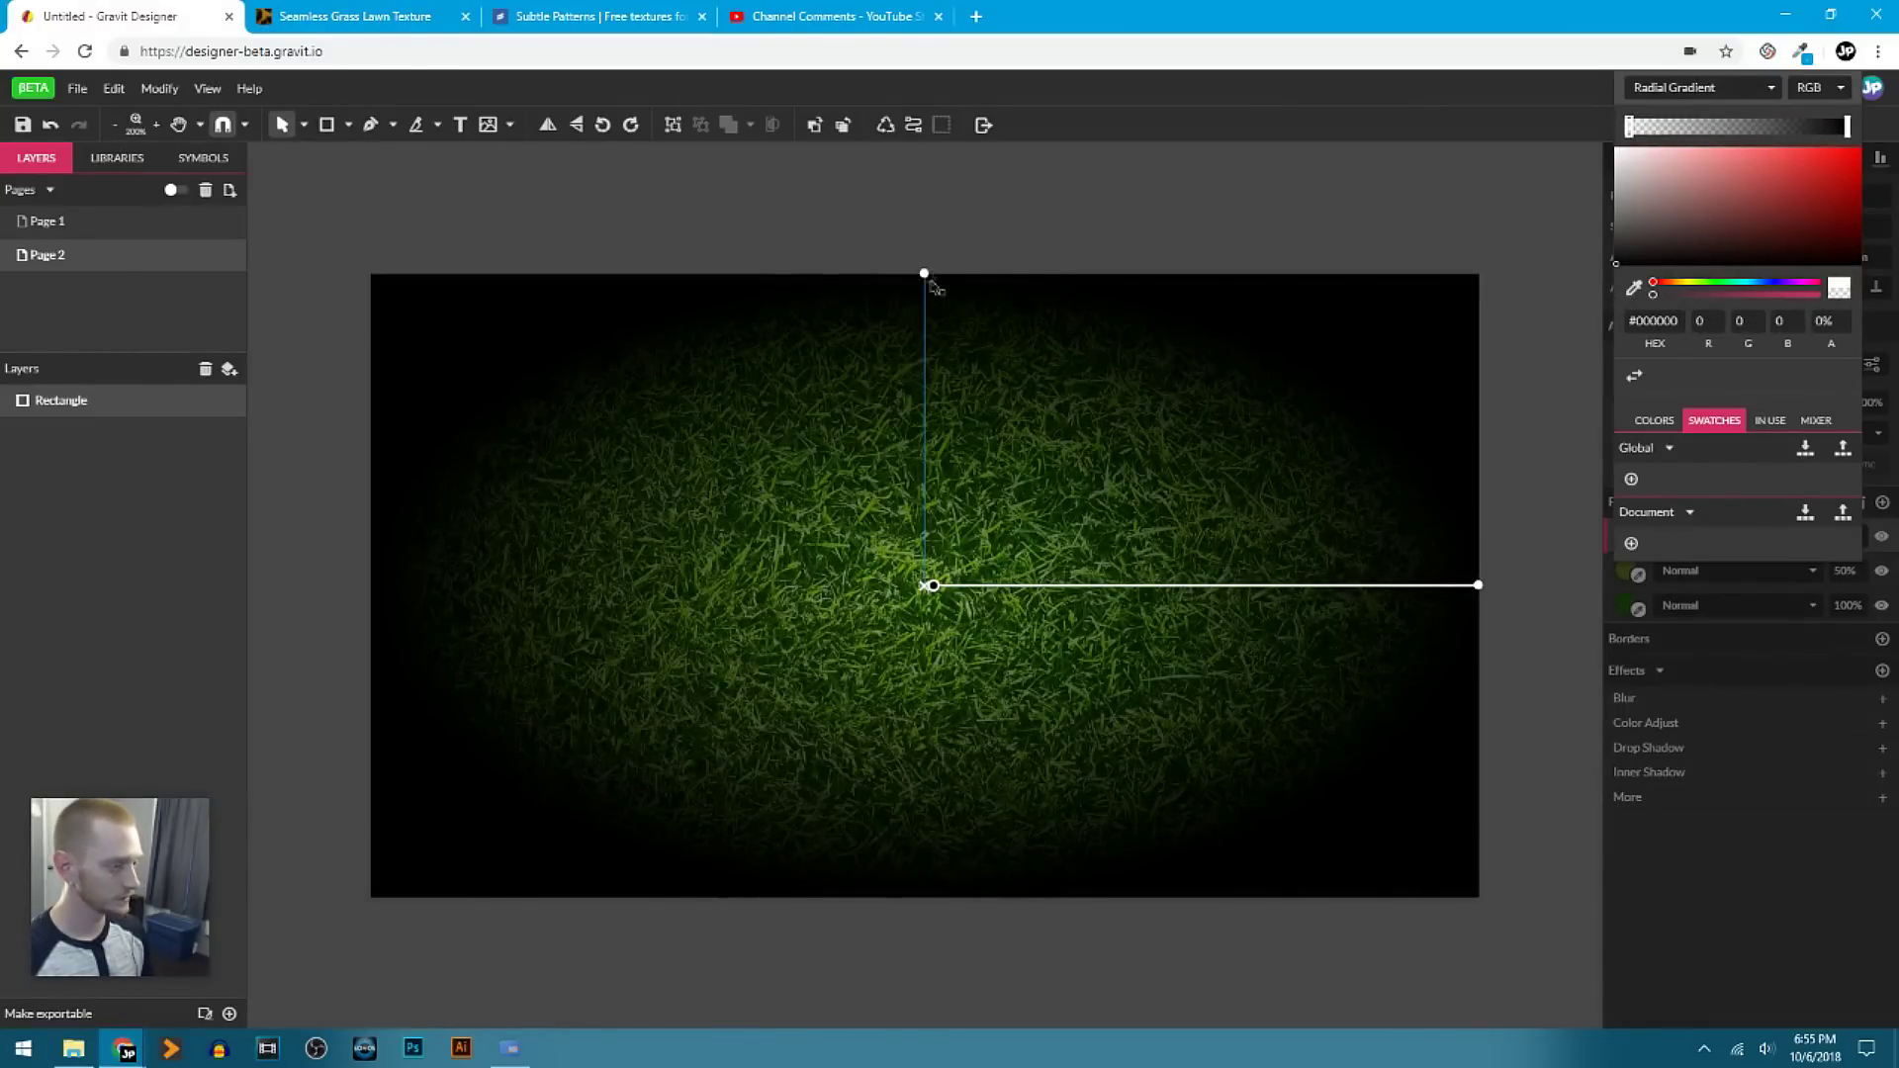
Stretch the radial gradient's handles taller and wider to fit the rectangle.
left_click_drag(926, 274, 924, 148)
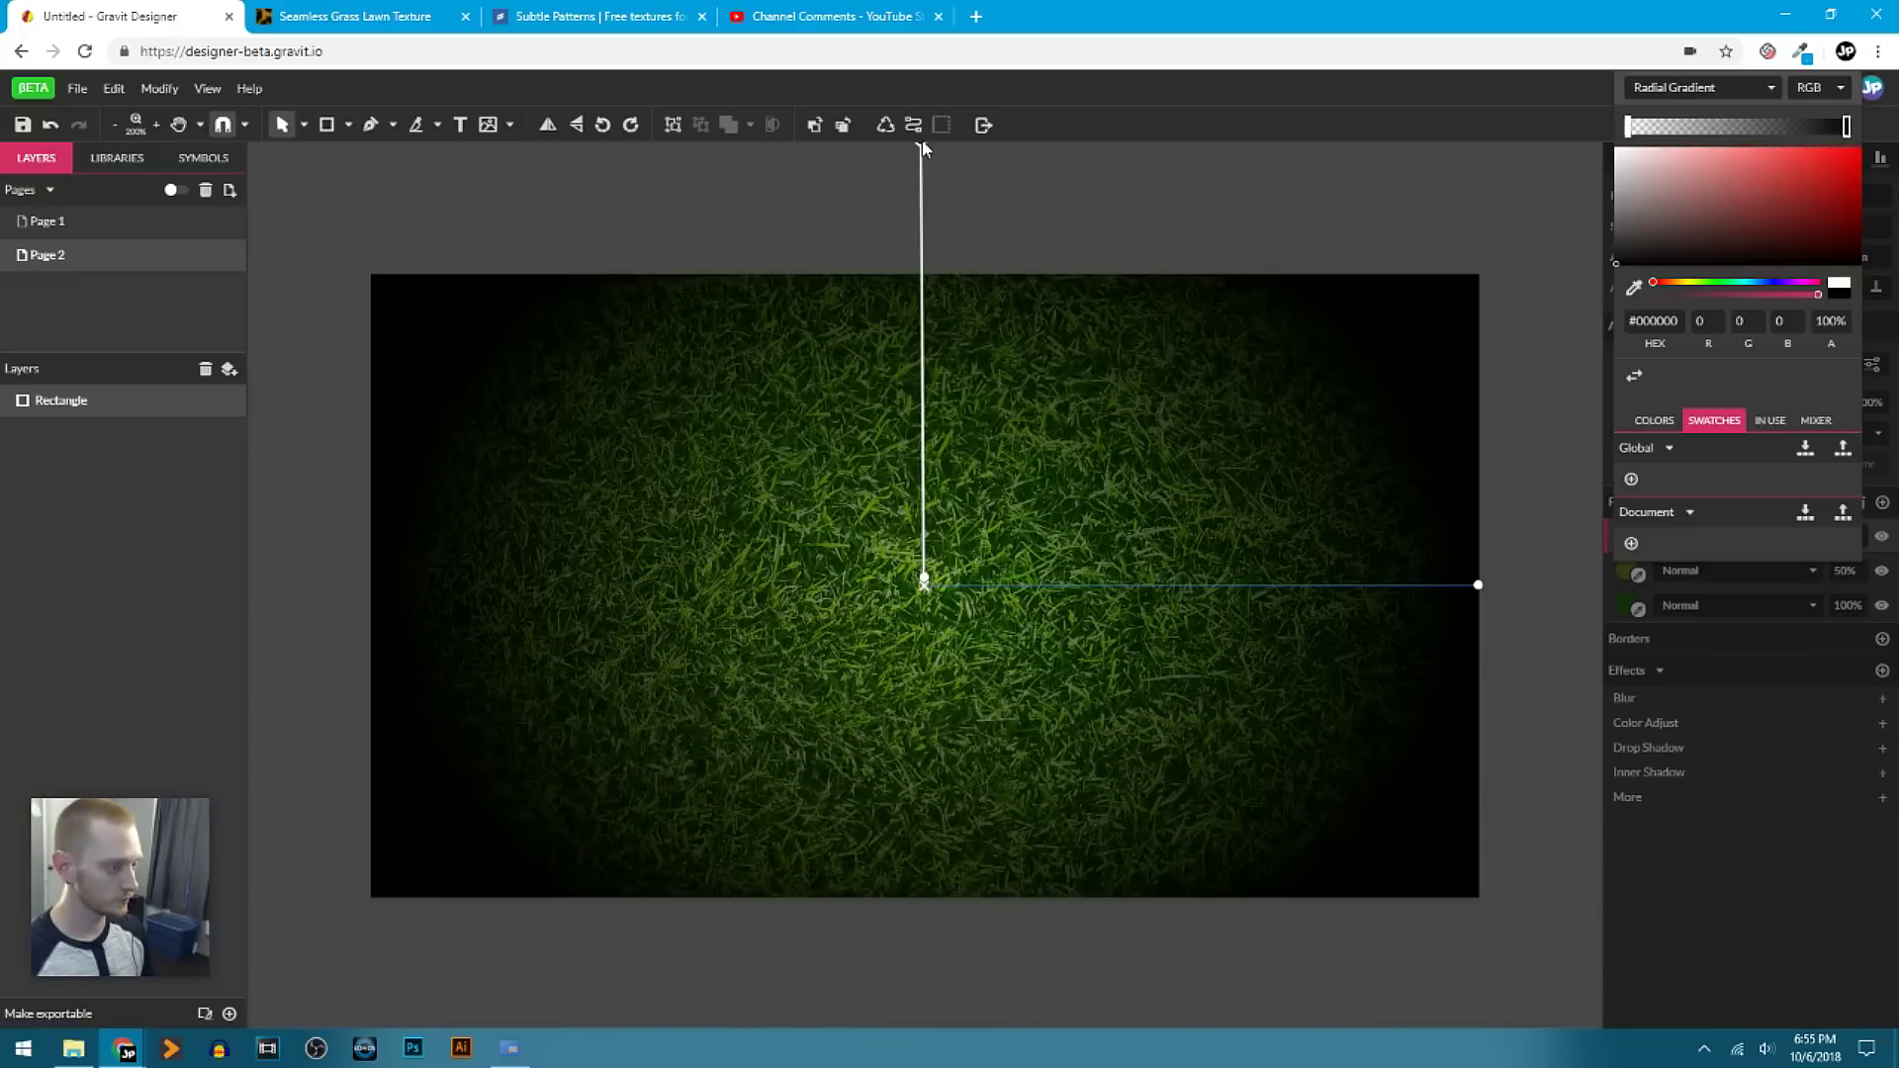
left_click_drag(1478, 585, 1578, 586)
key("ctrl+minus")
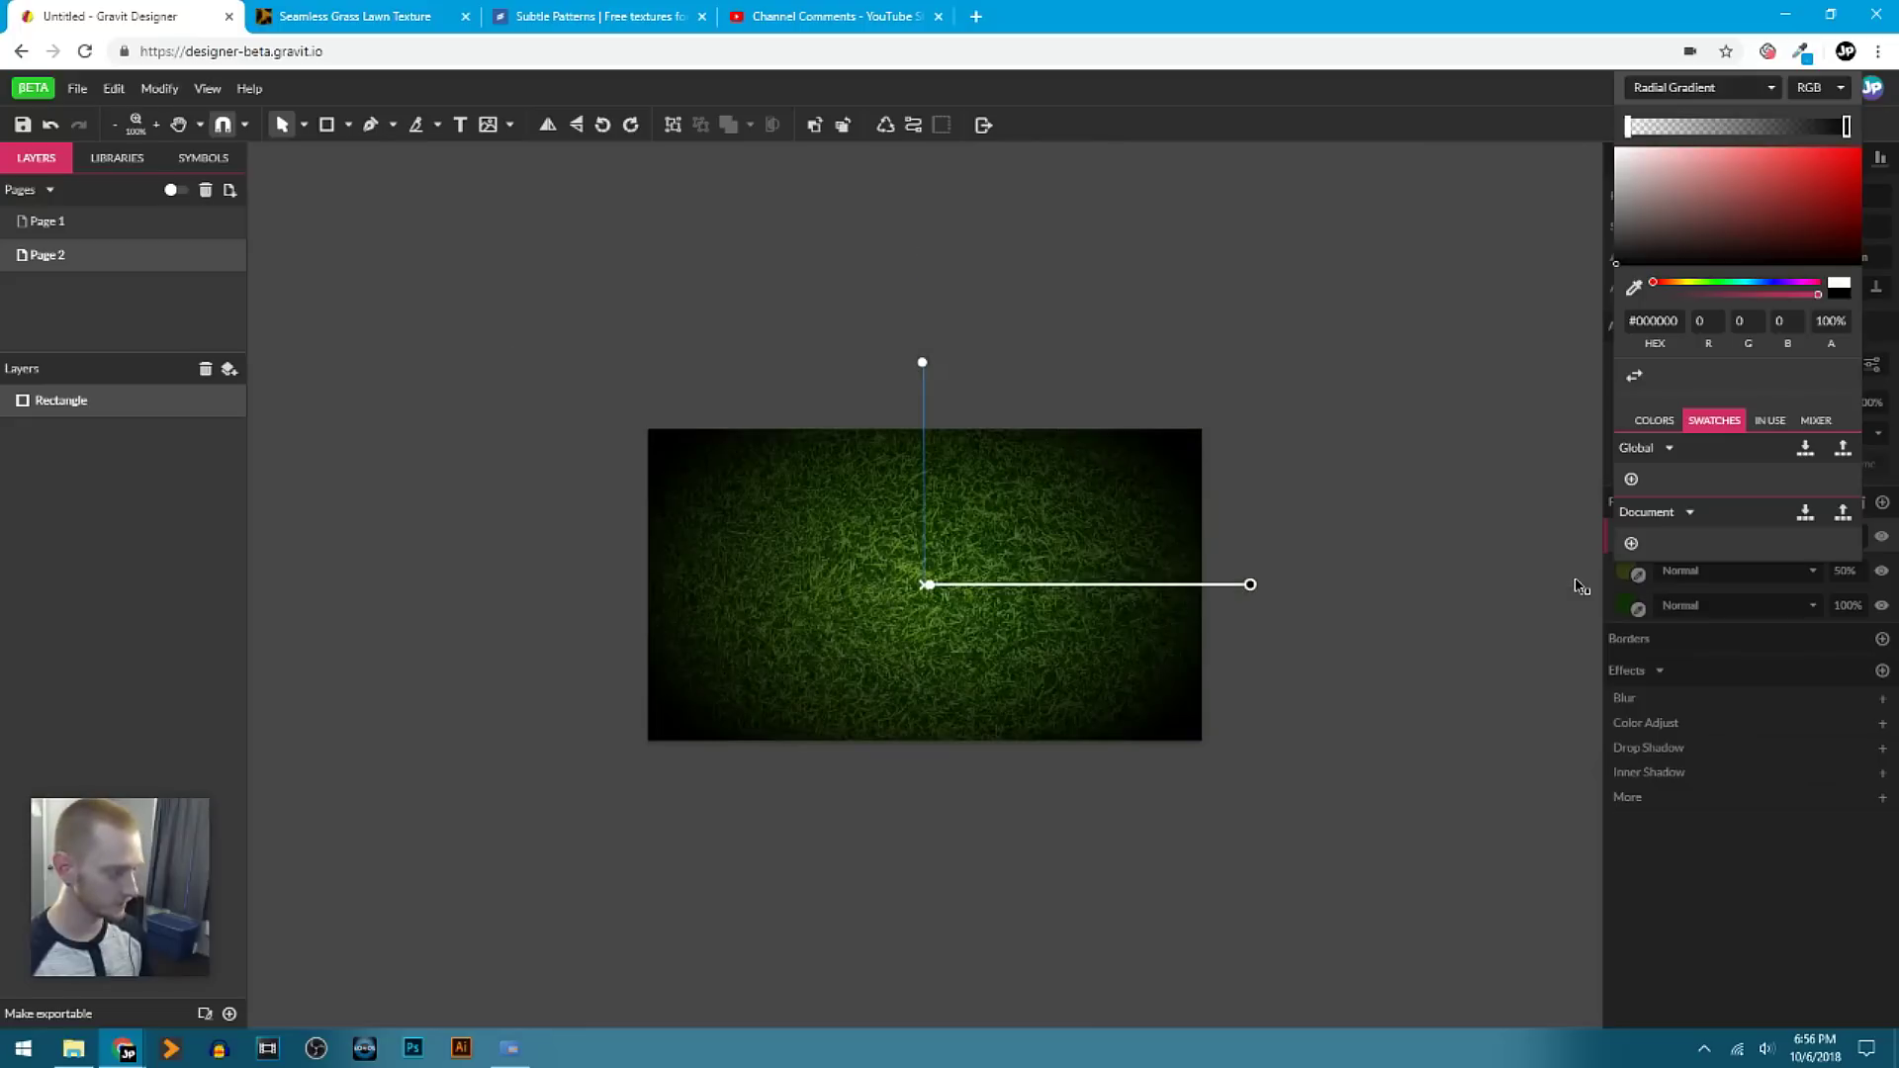
left_click_drag(922, 362, 923, 277)
left_click_drag(1250, 584, 1392, 580)
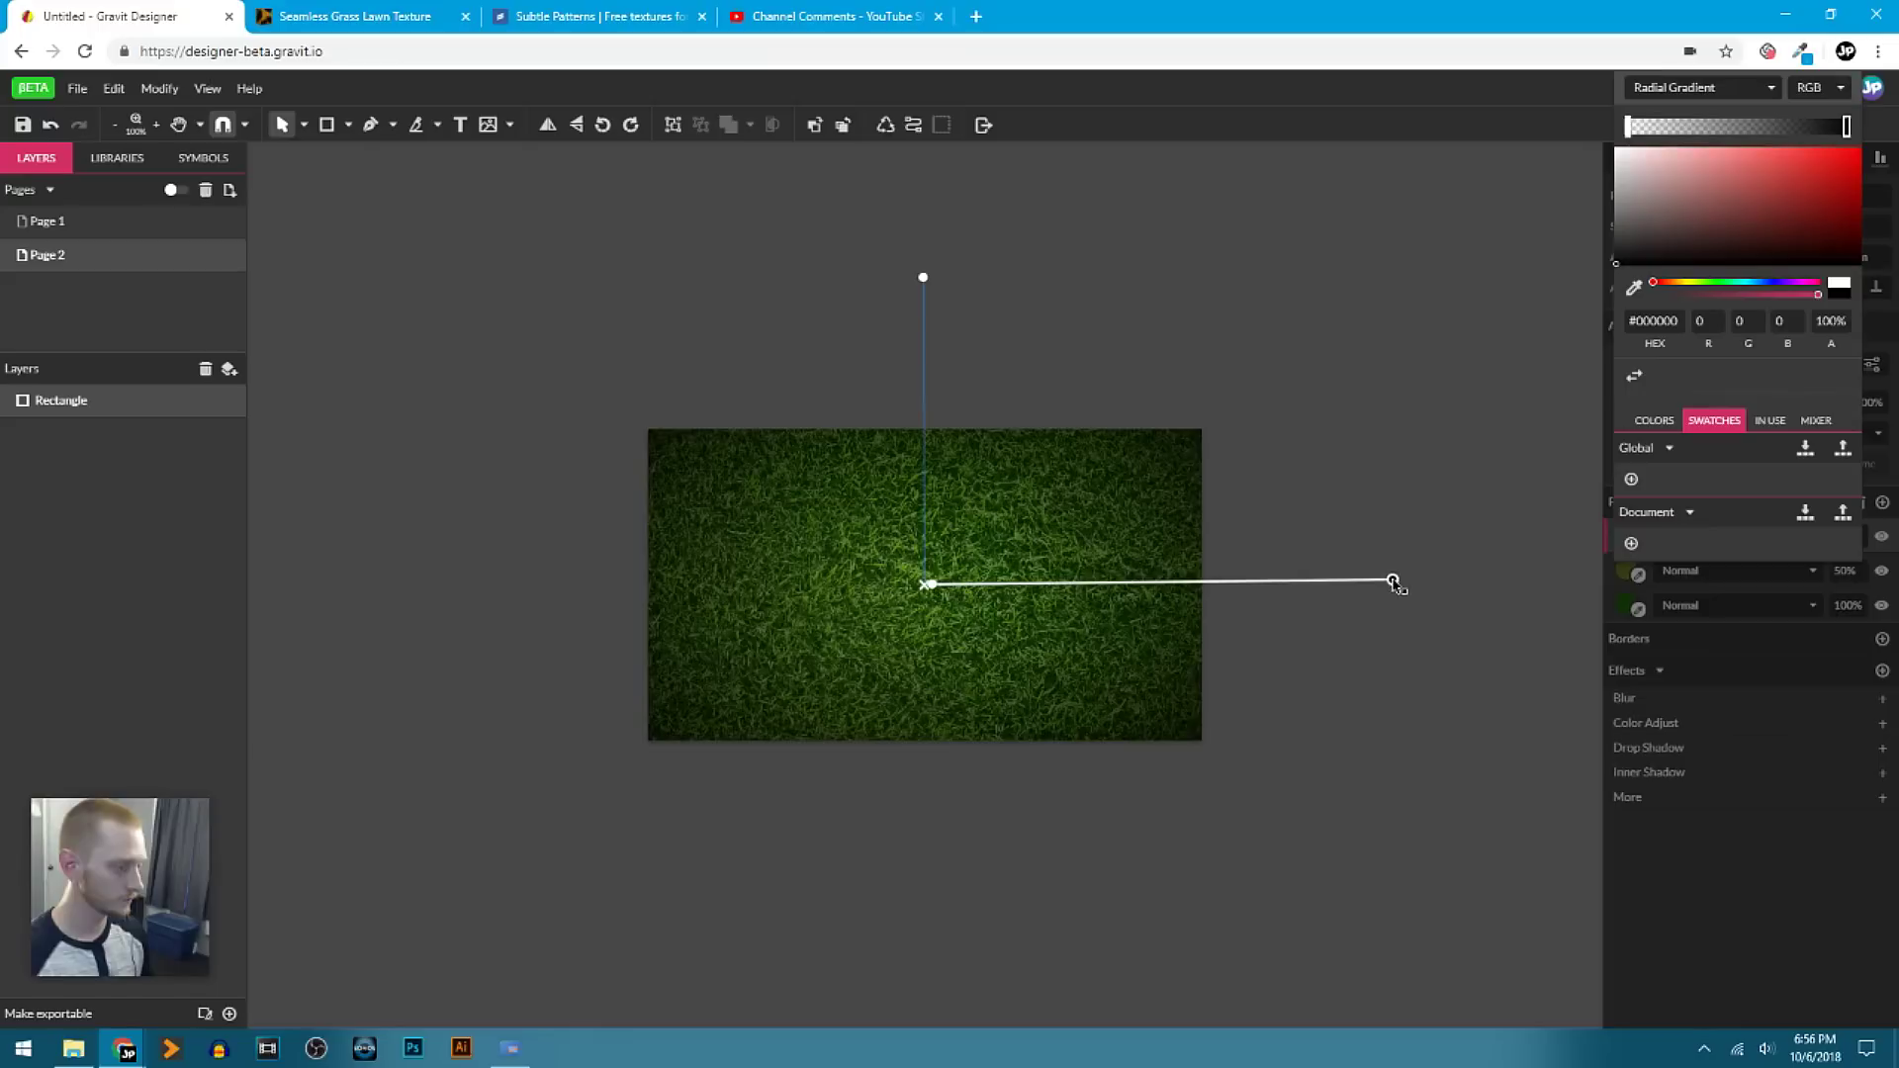
left_click(1310, 398)
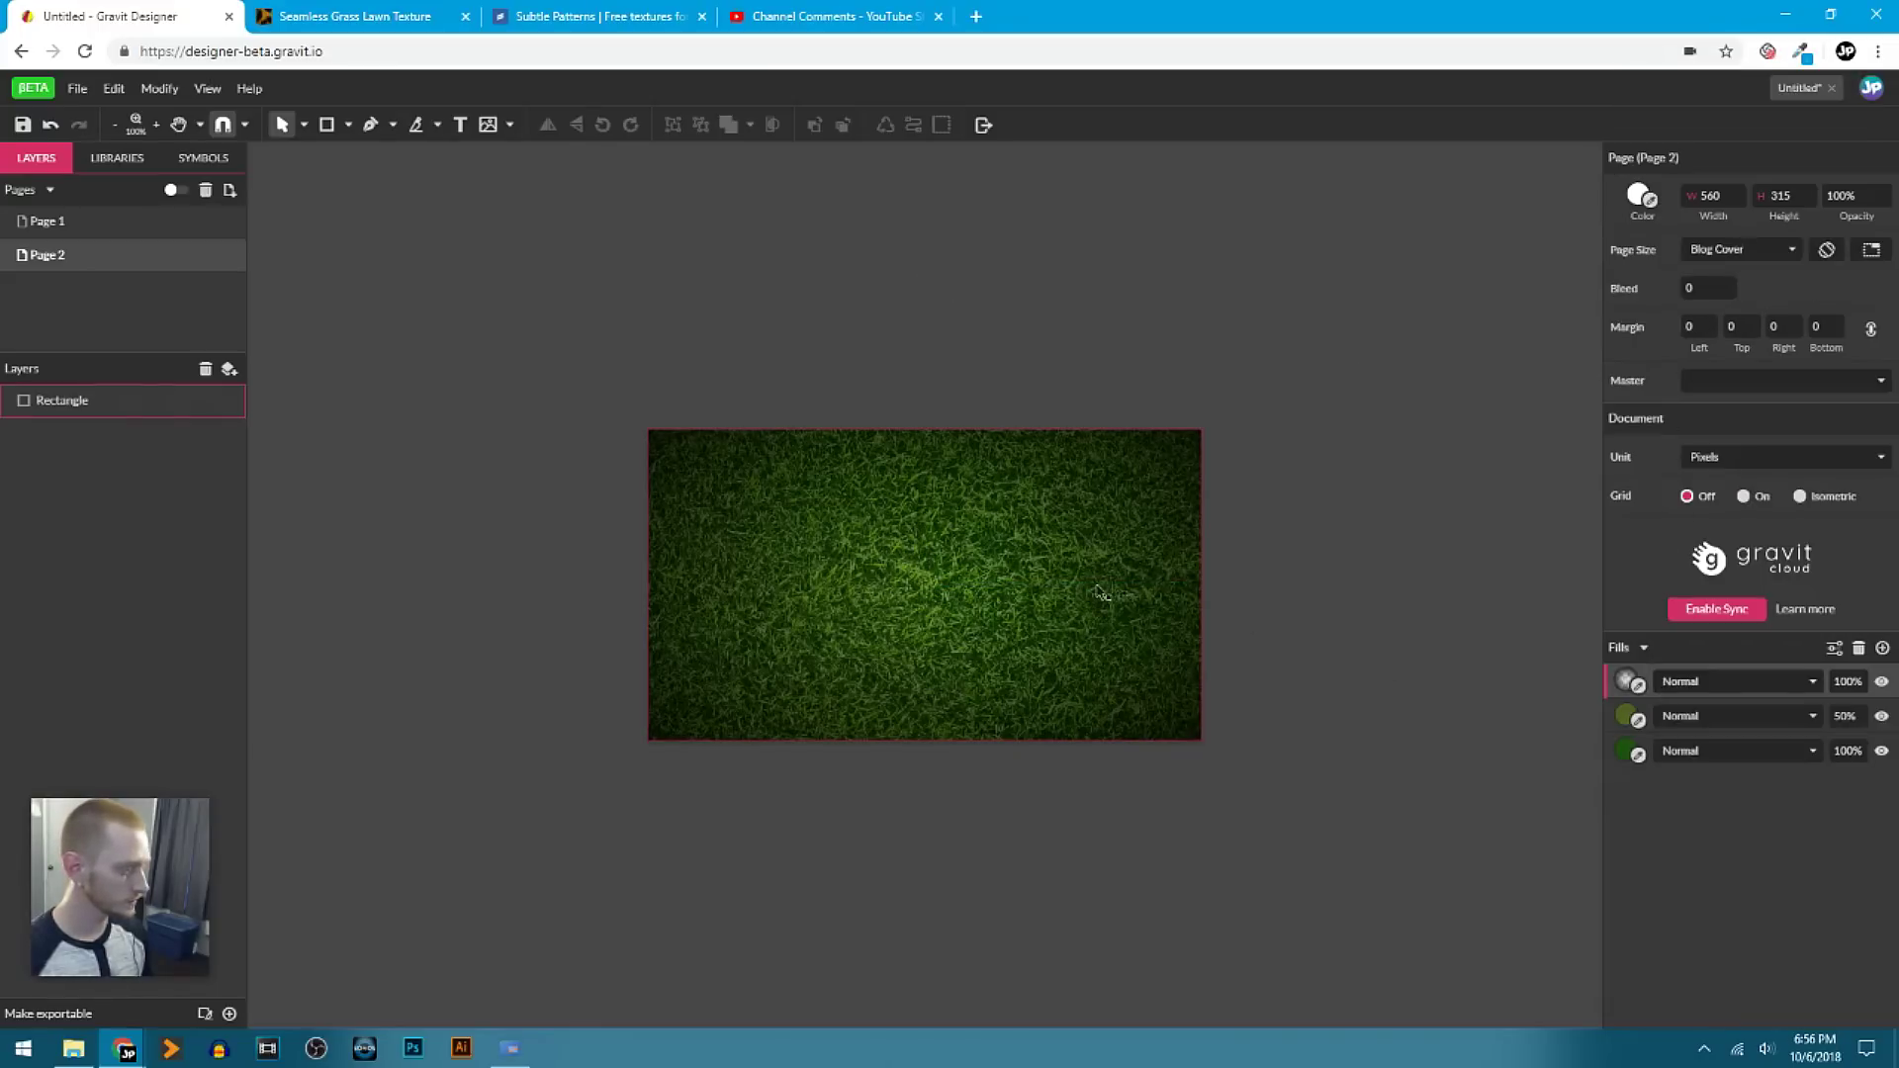
Adjust the vignette gradient fill's opacity on the grass rectangle.
left_click(1029, 523)
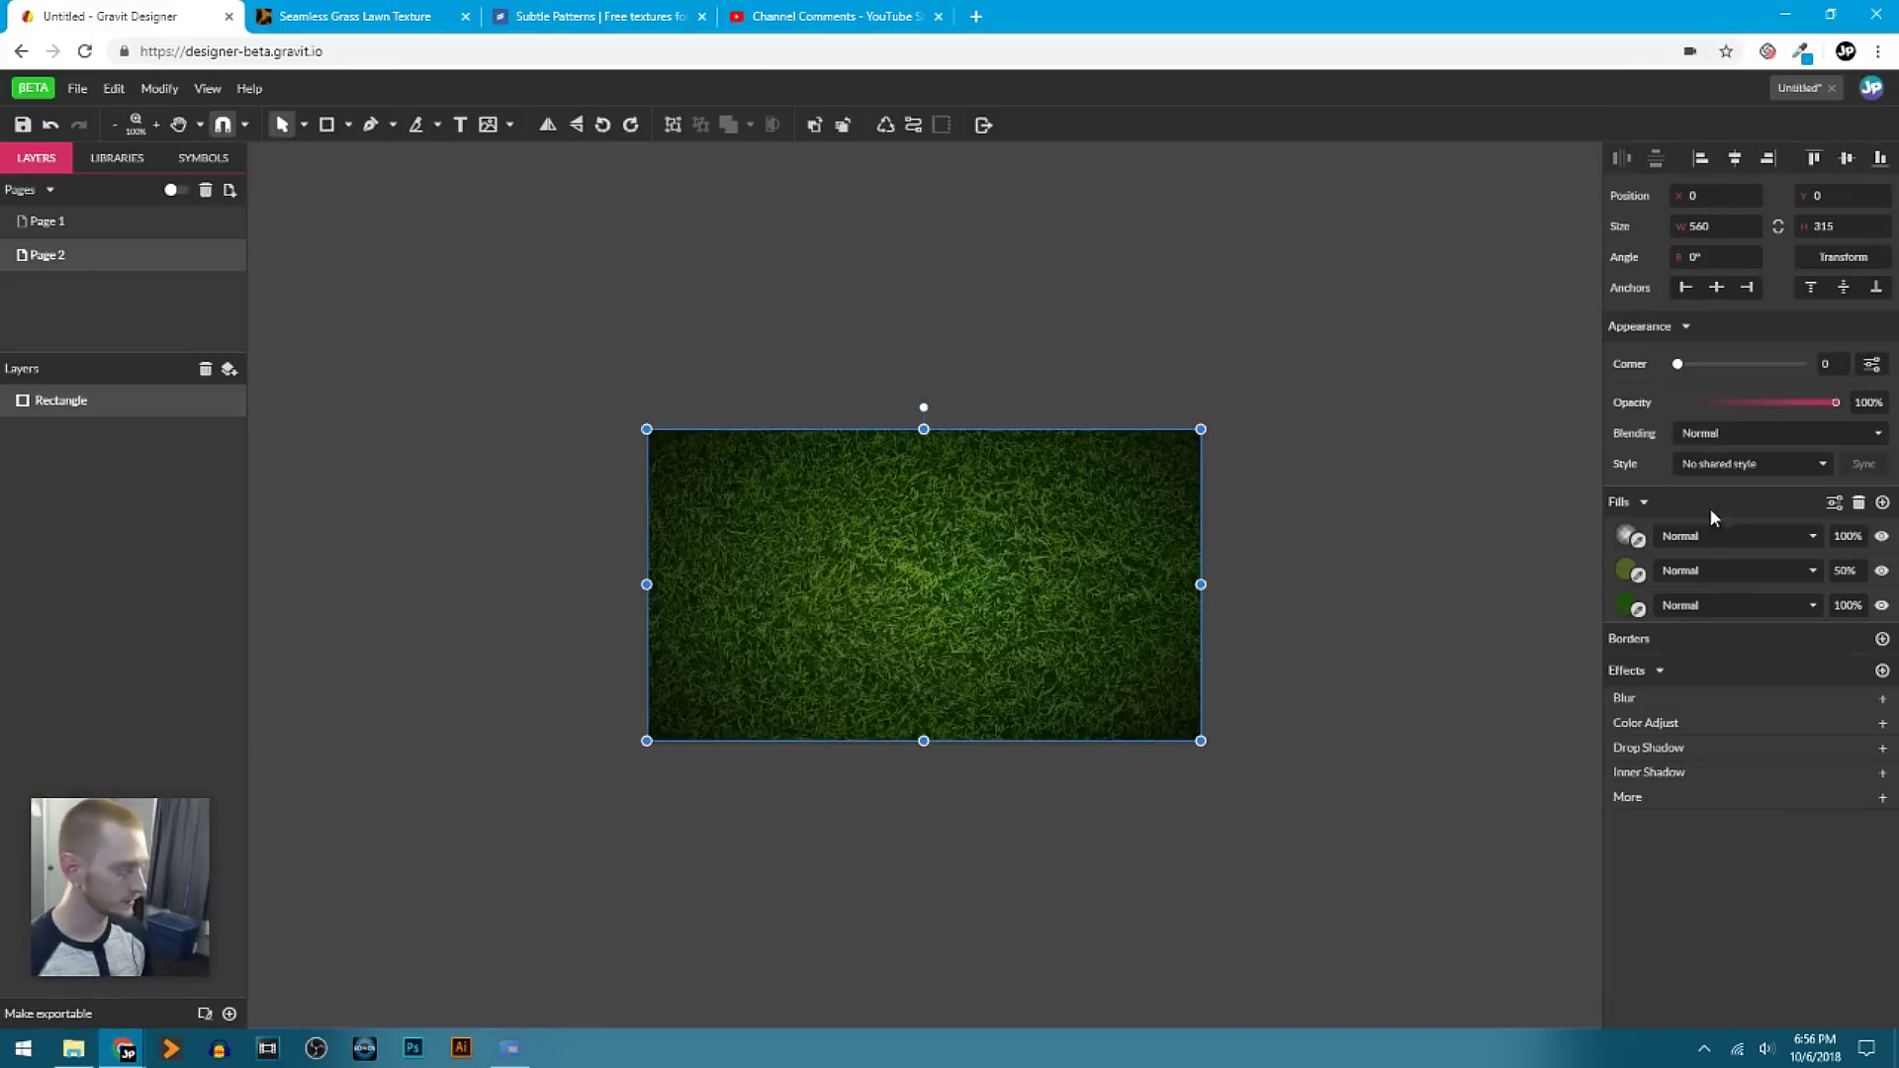
left_click(1846, 536)
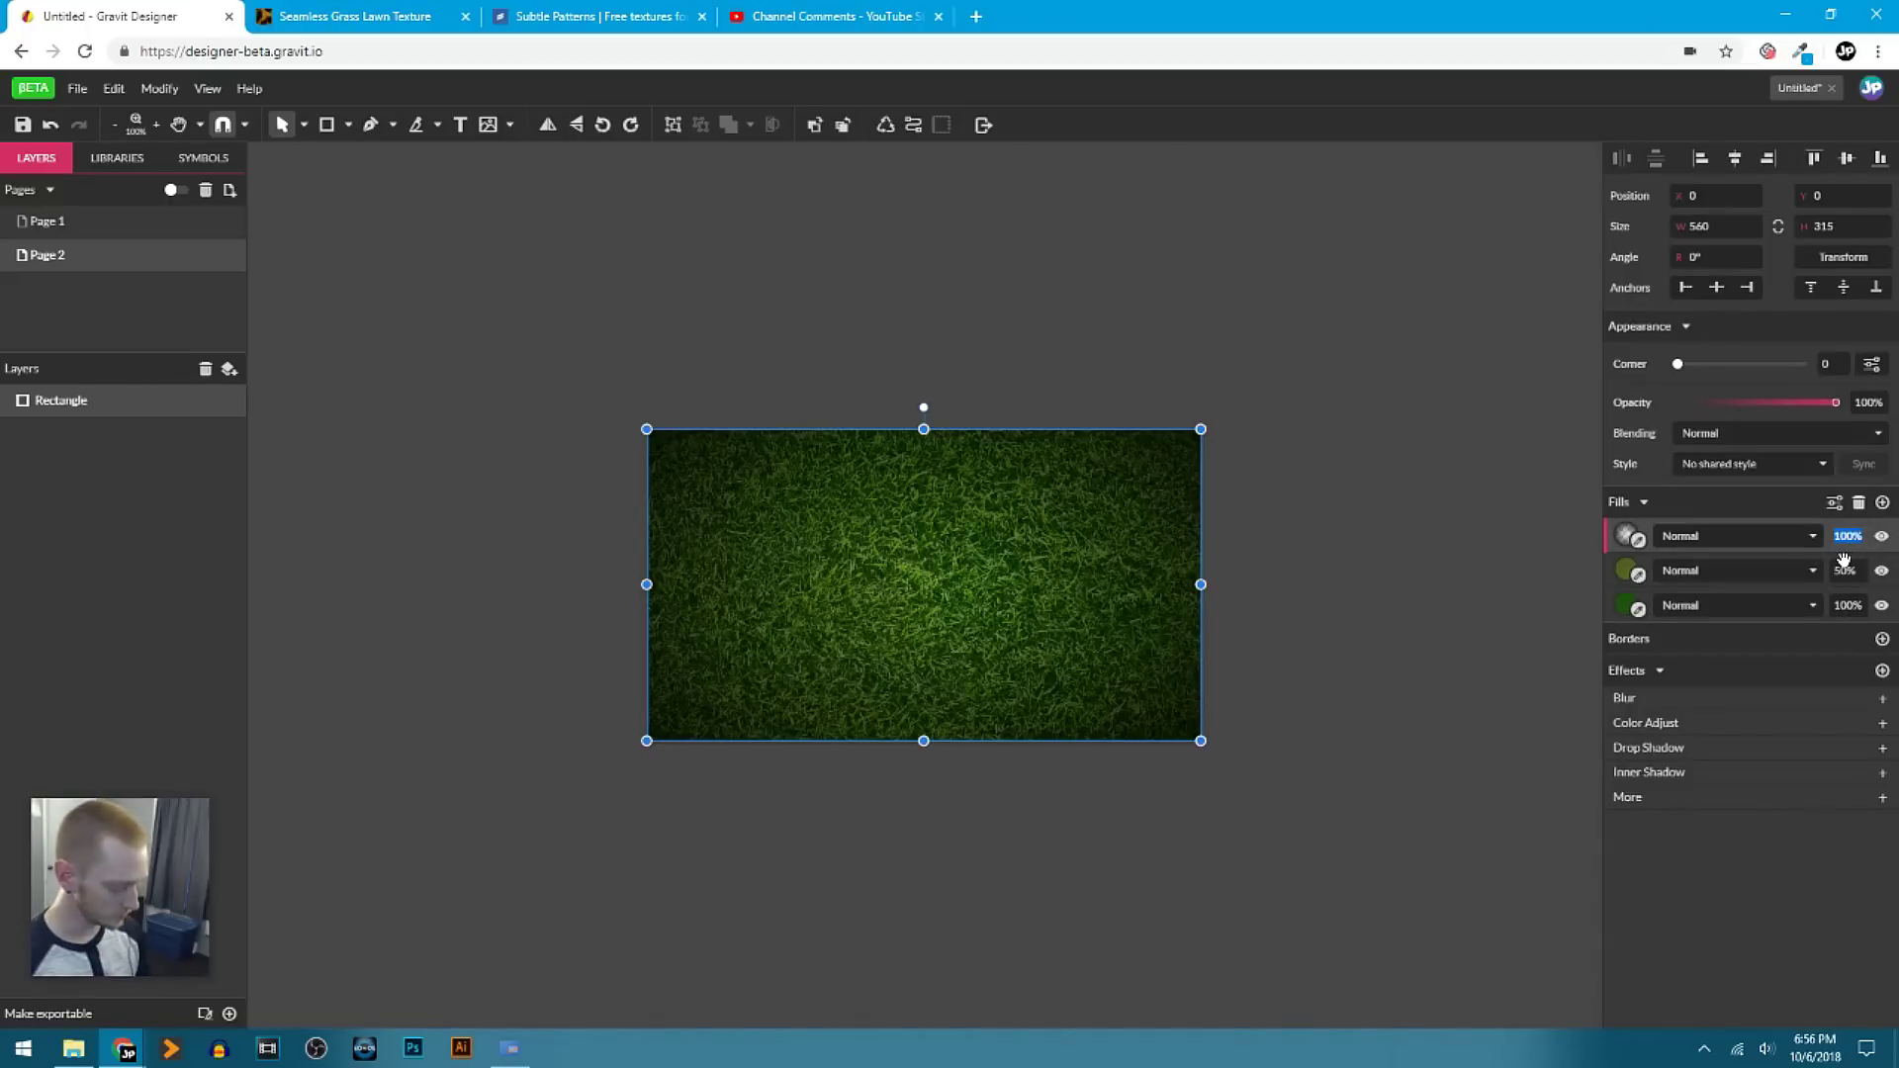
key("Return")
left_click(1347, 421)
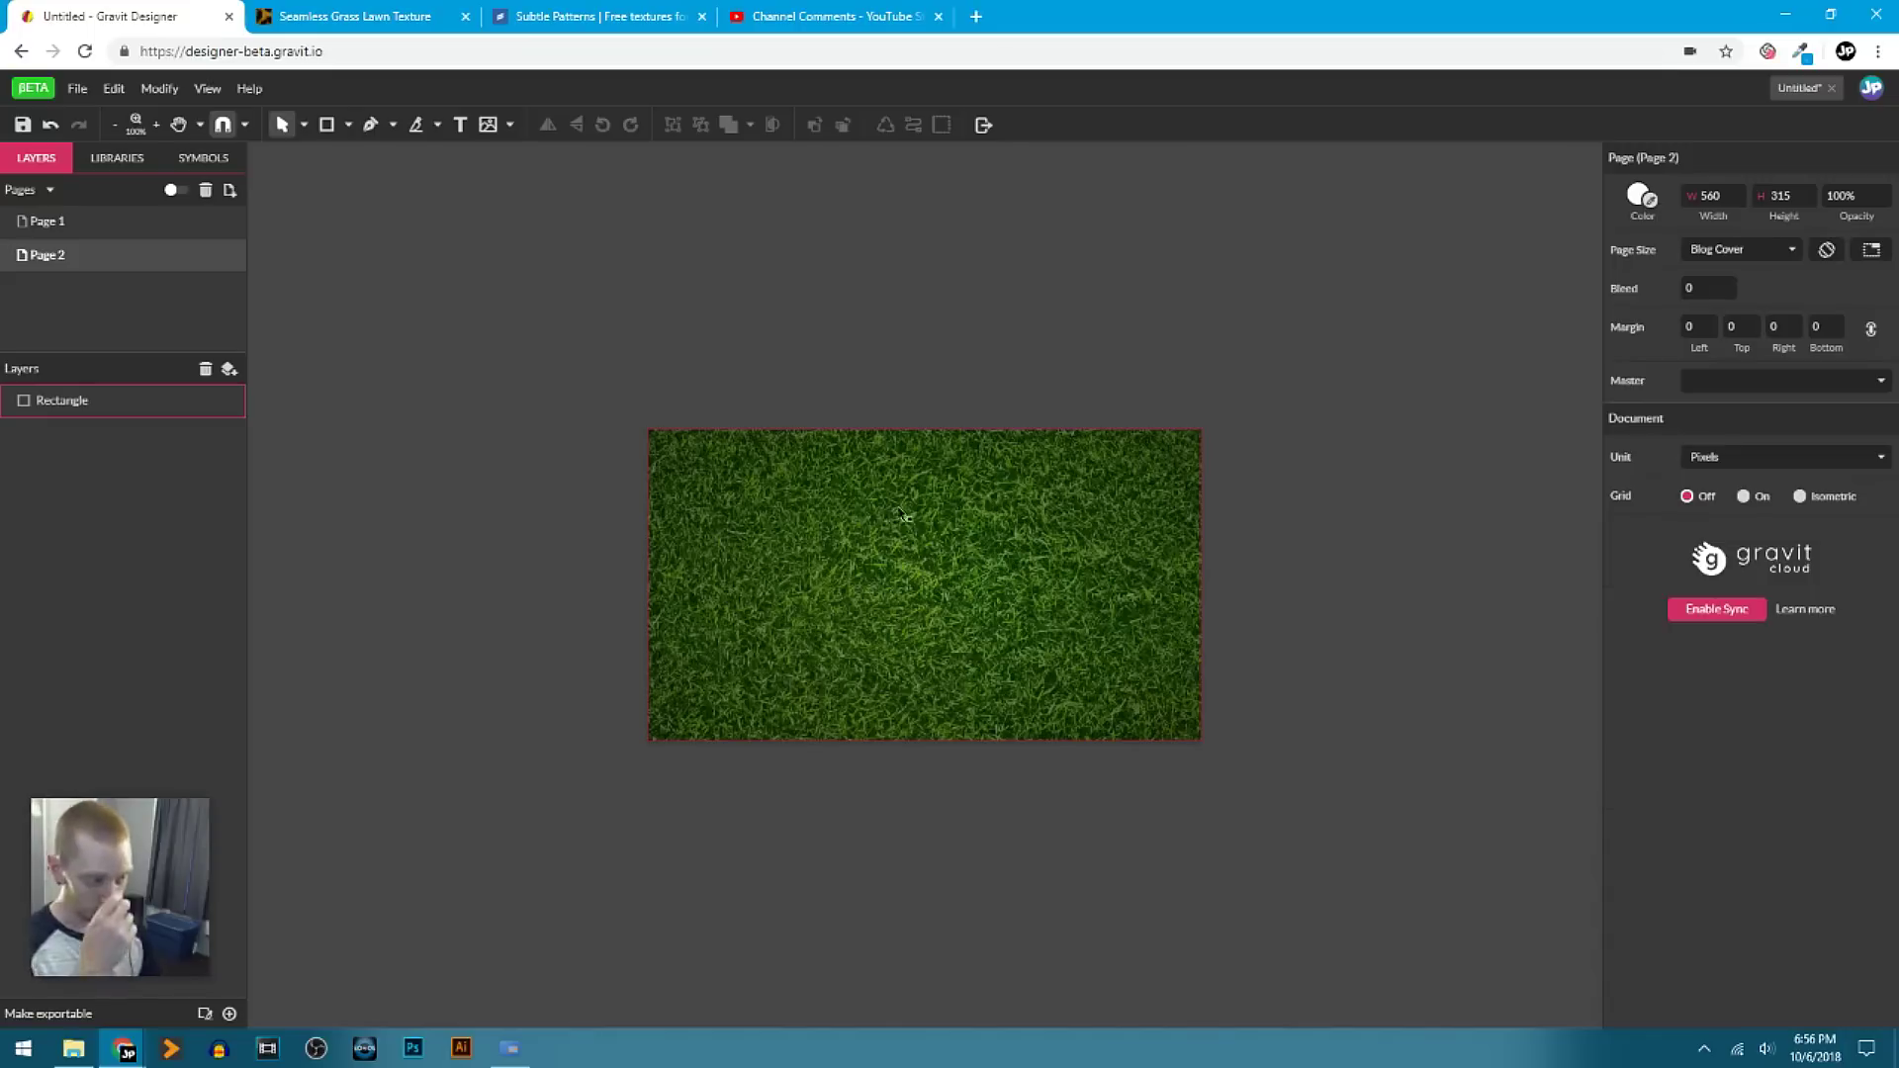
Move and stretch the grass rectangle past the page edges to test how its texture tiles.
left_click_drag(1122, 593, 862, 377)
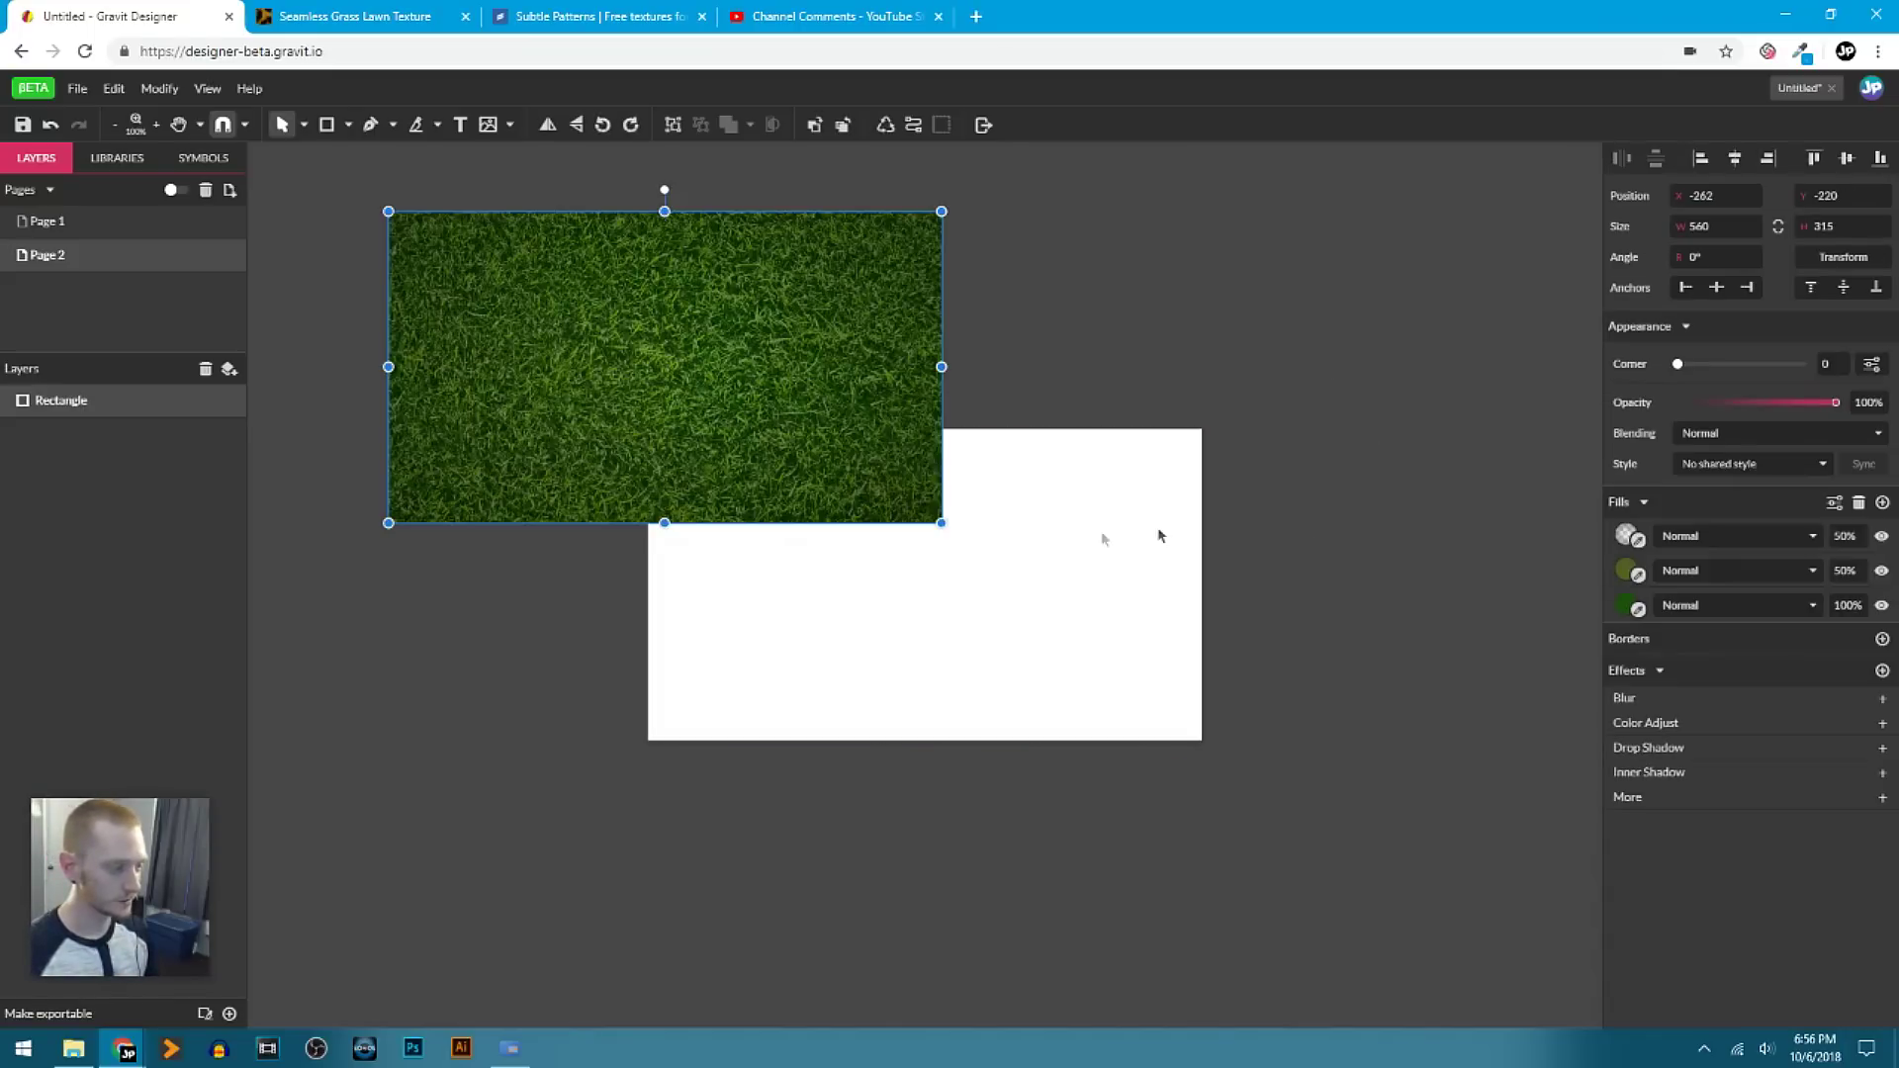
left_click(1025, 374)
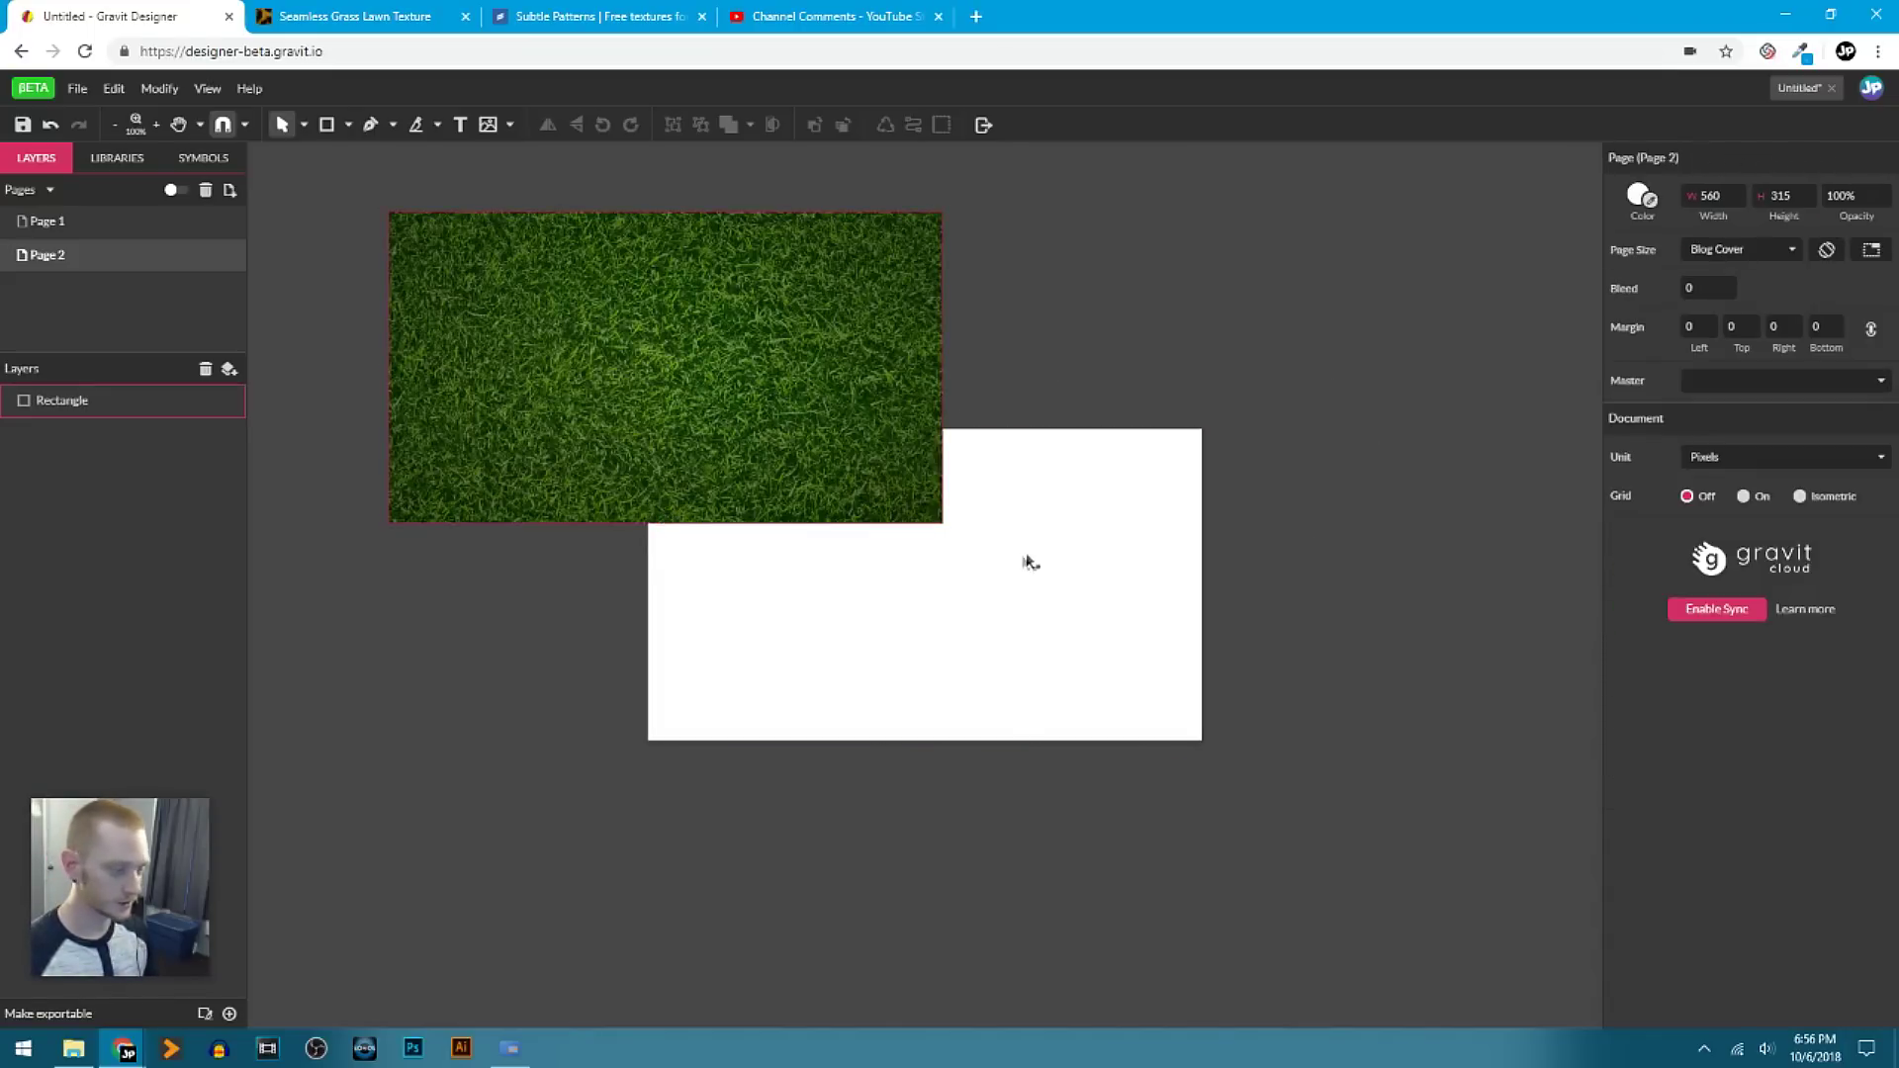
key("ctrl+z")
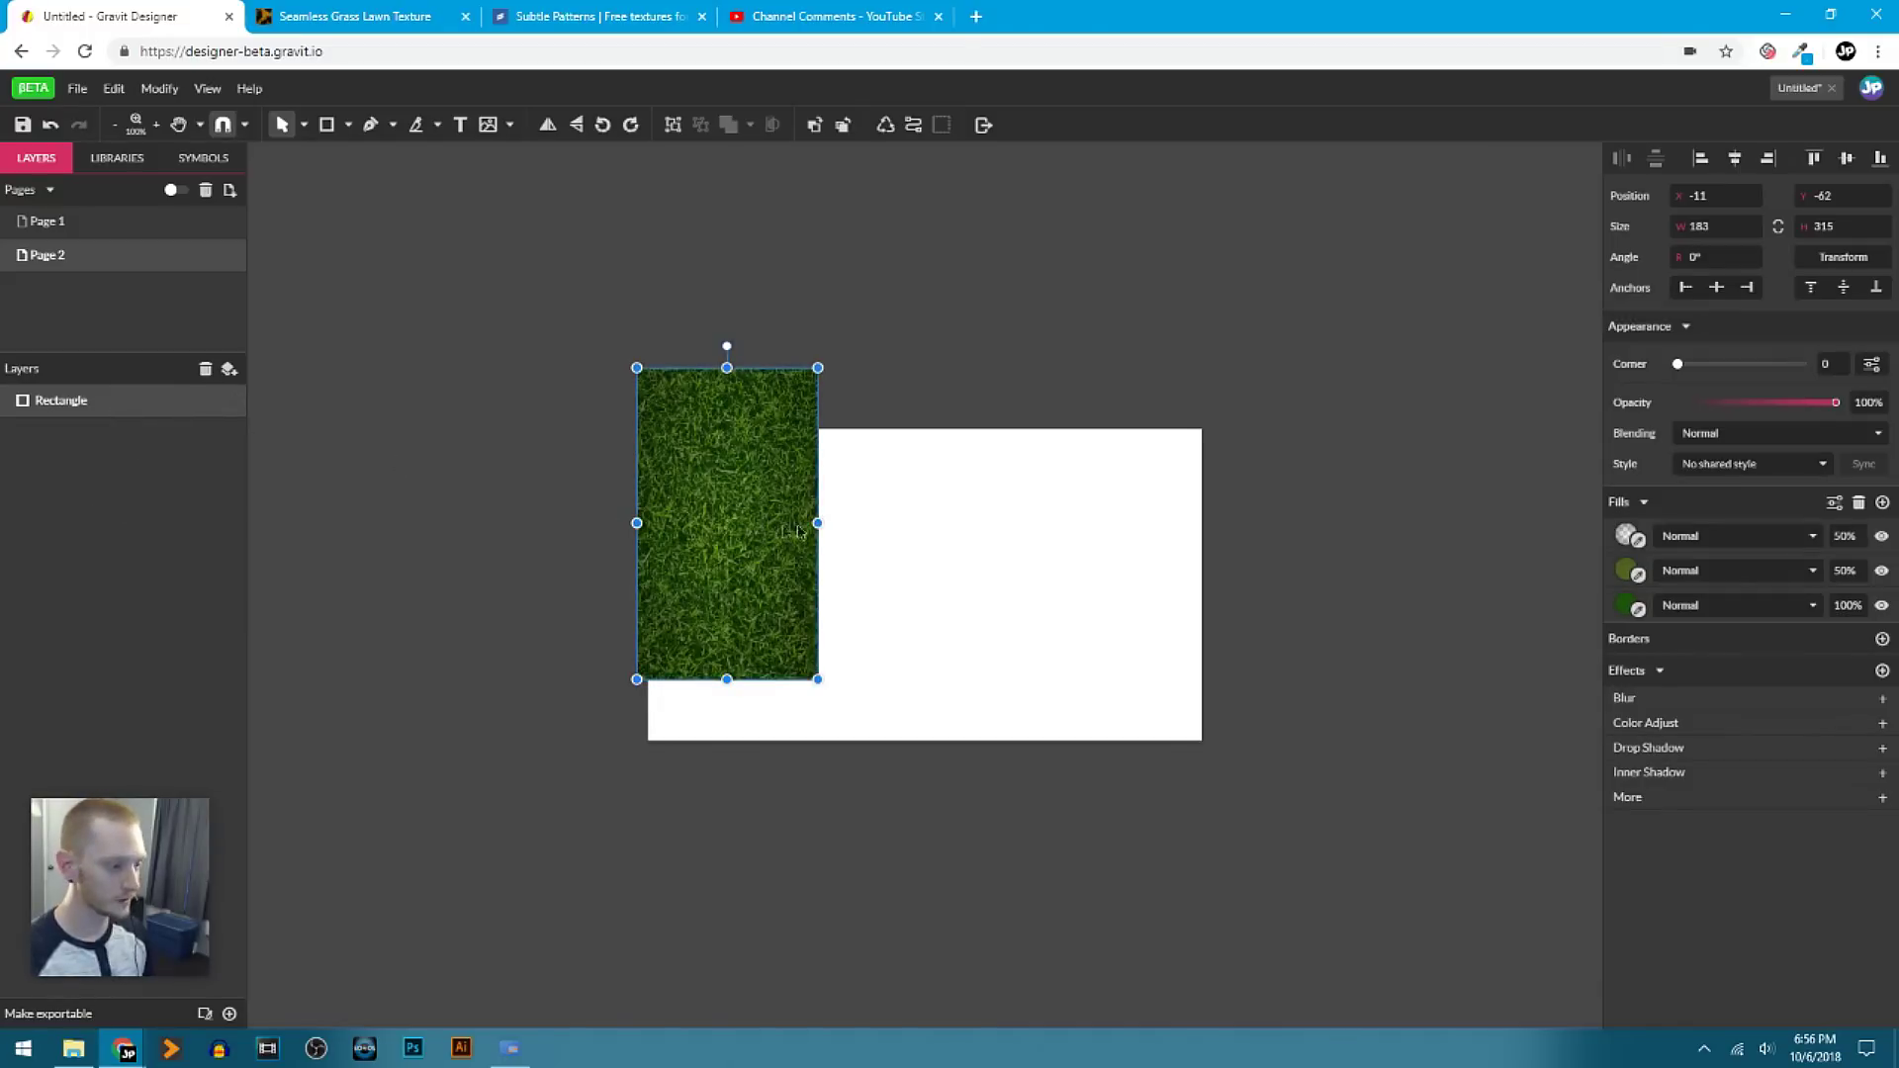
mouse_move(820, 522)
left_mouse_down()
mouse_move(1323, 524)
mouse_move(806, 533)
left_mouse_up()
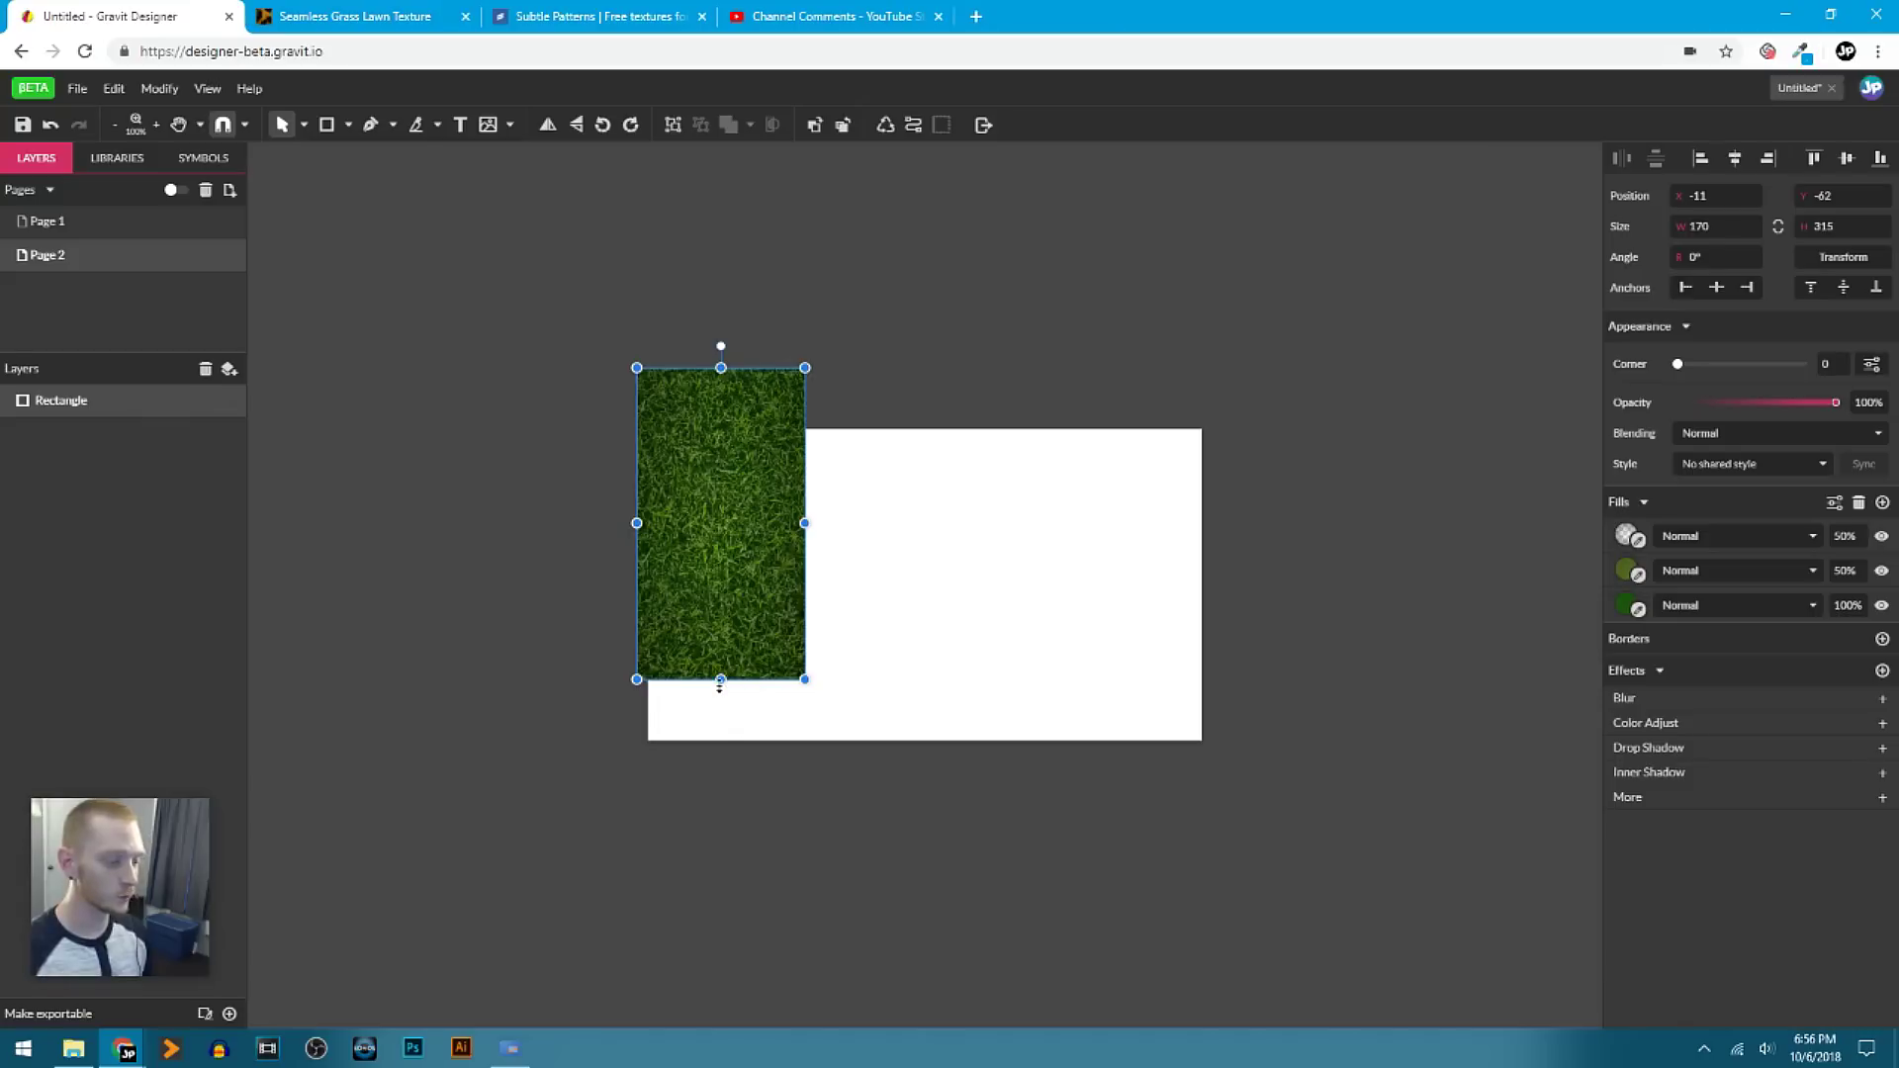
left_click_drag(721, 679, 721, 883)
left_click_drag(637, 628, 381, 626)
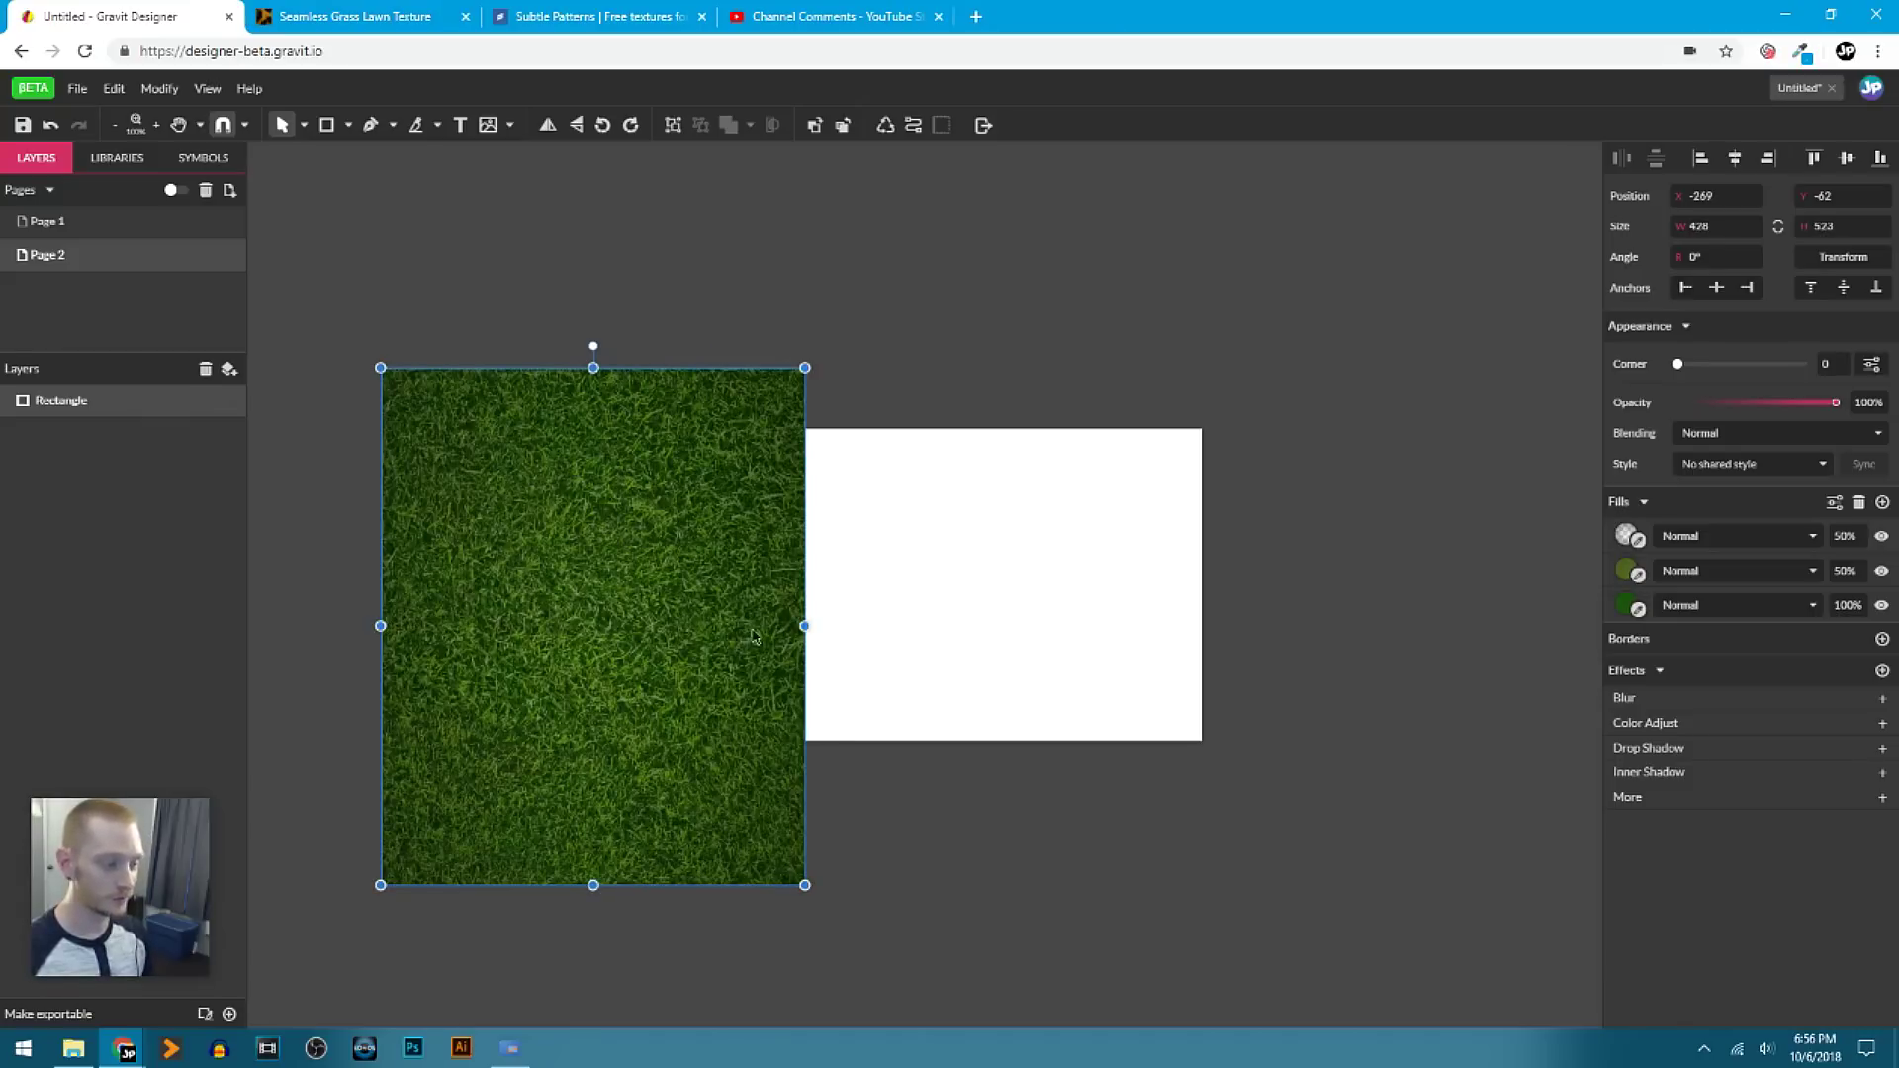
left_click_drag(805, 626, 639, 653)
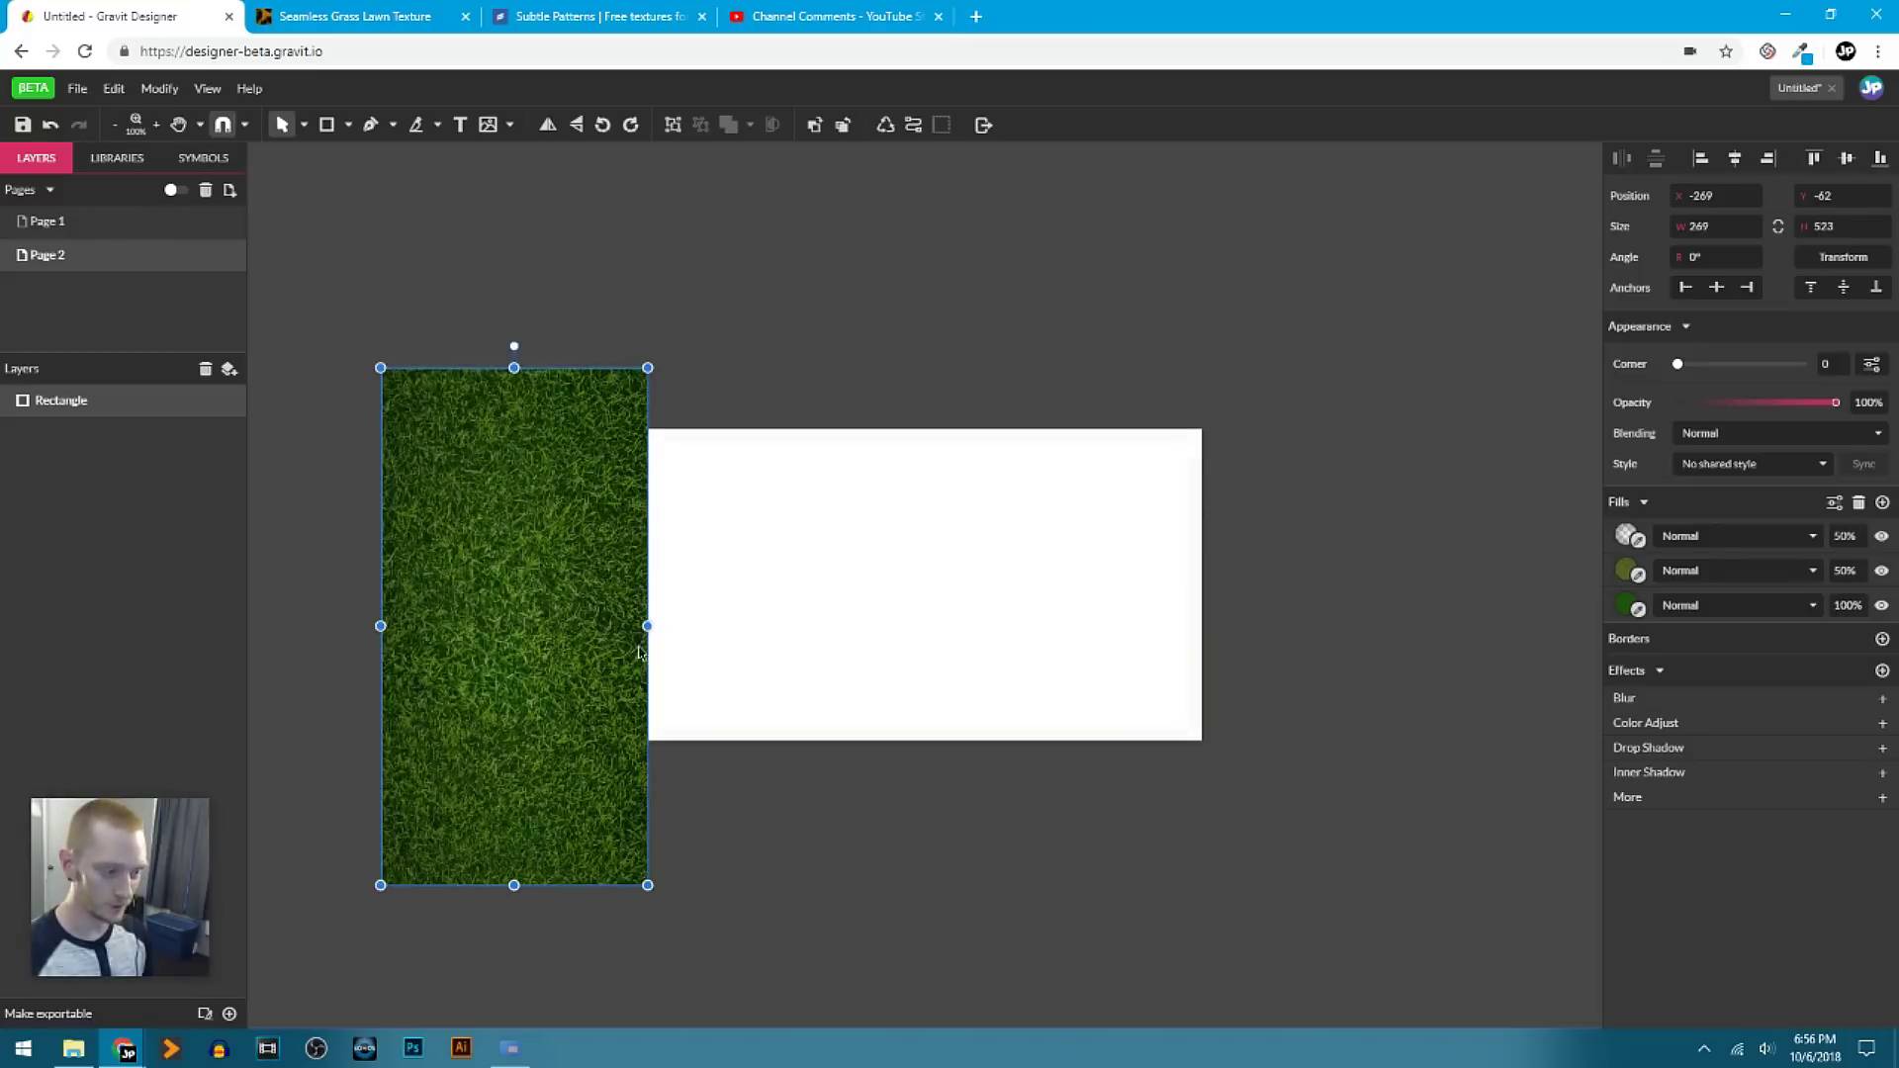
Fit the grass rectangle exactly to the 560 × 315 page from position 0,0.
left_click_drag(514, 371, 566, 697)
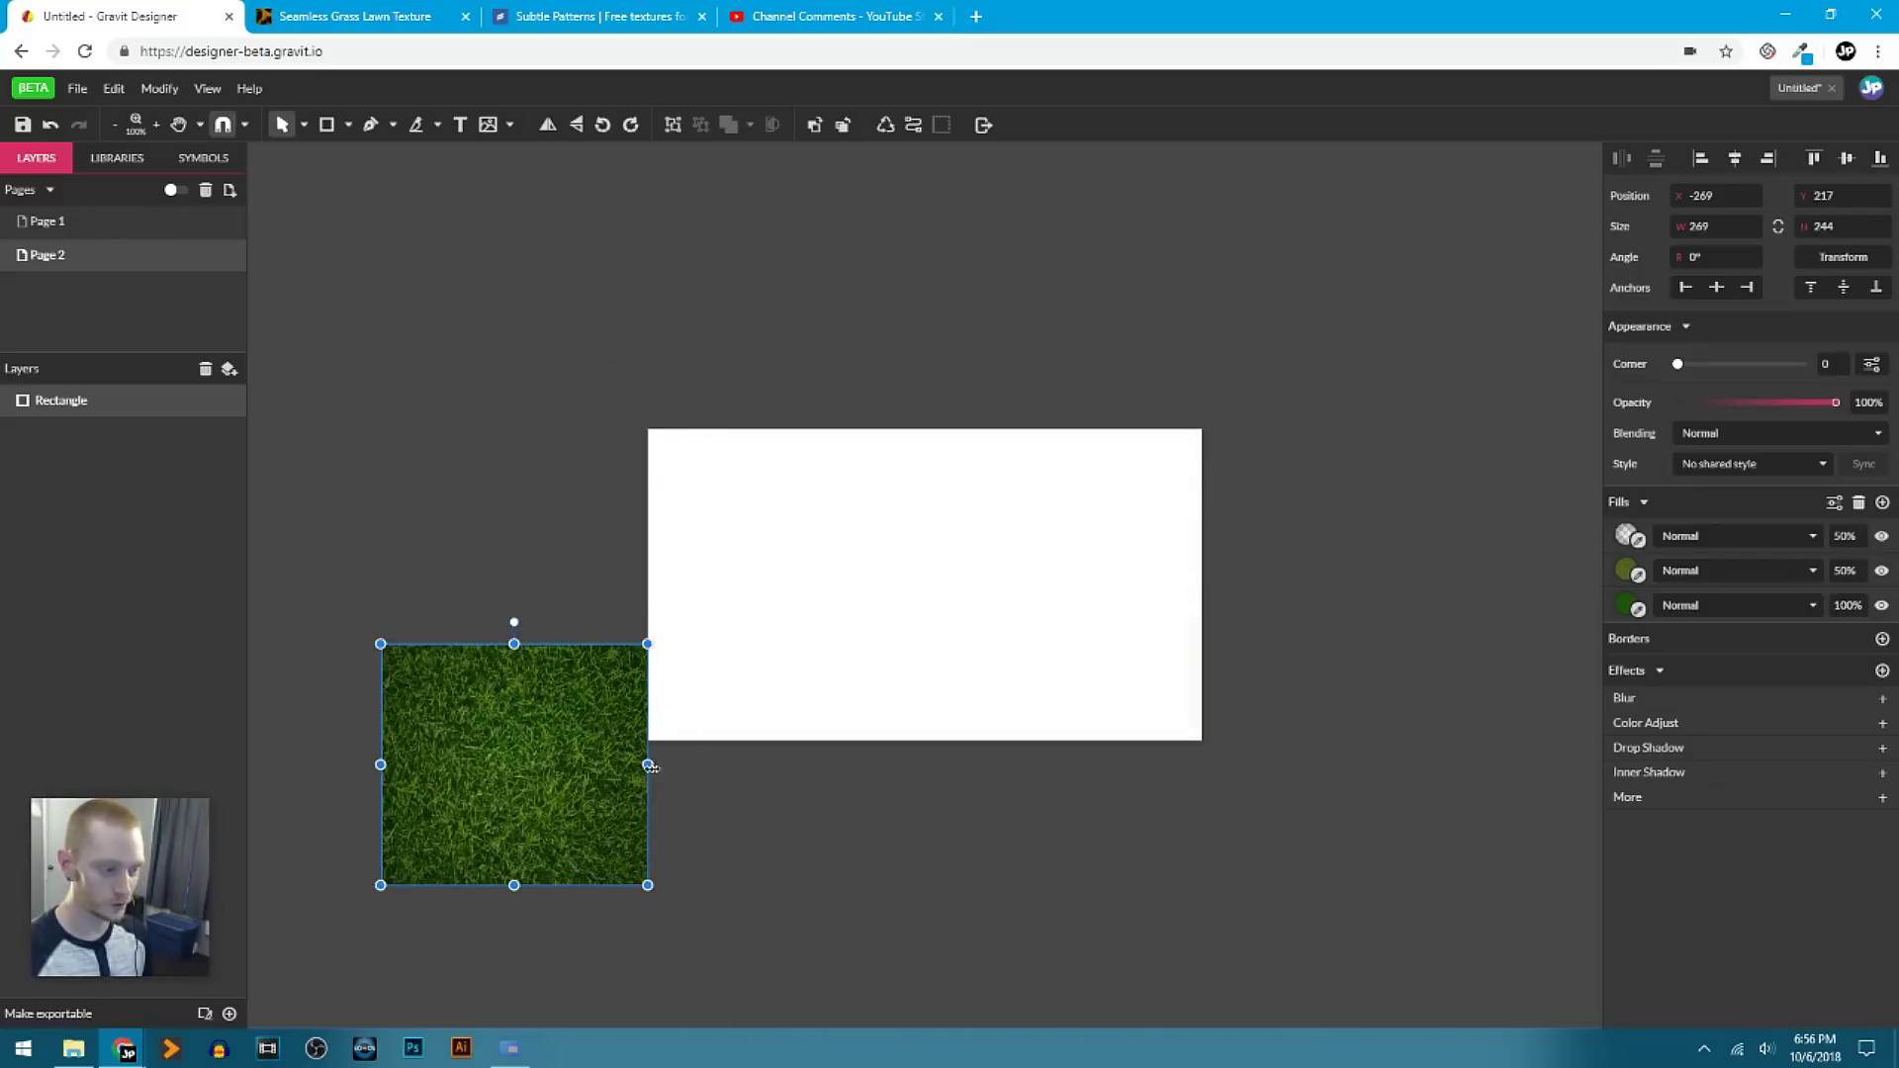
left_click_drag(650, 767, 1382, 757)
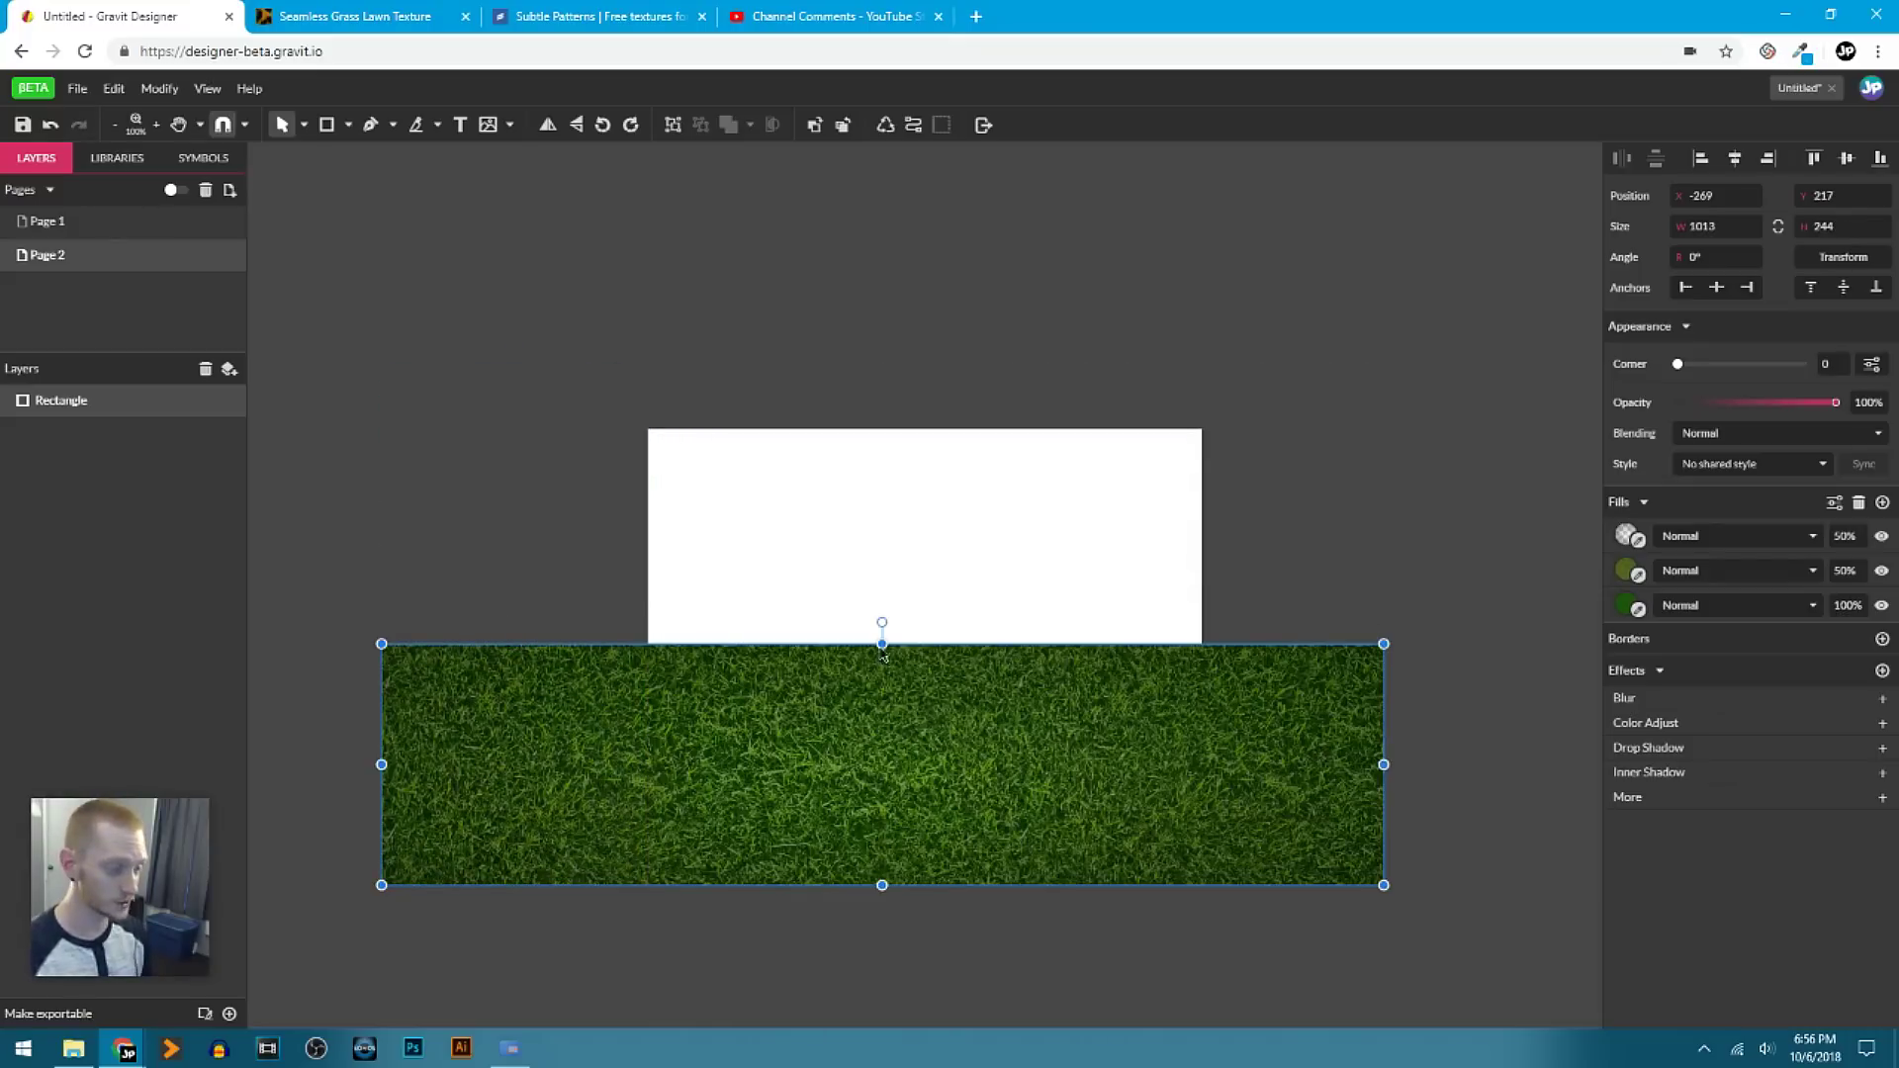
left_click_drag(883, 654, 882, 361)
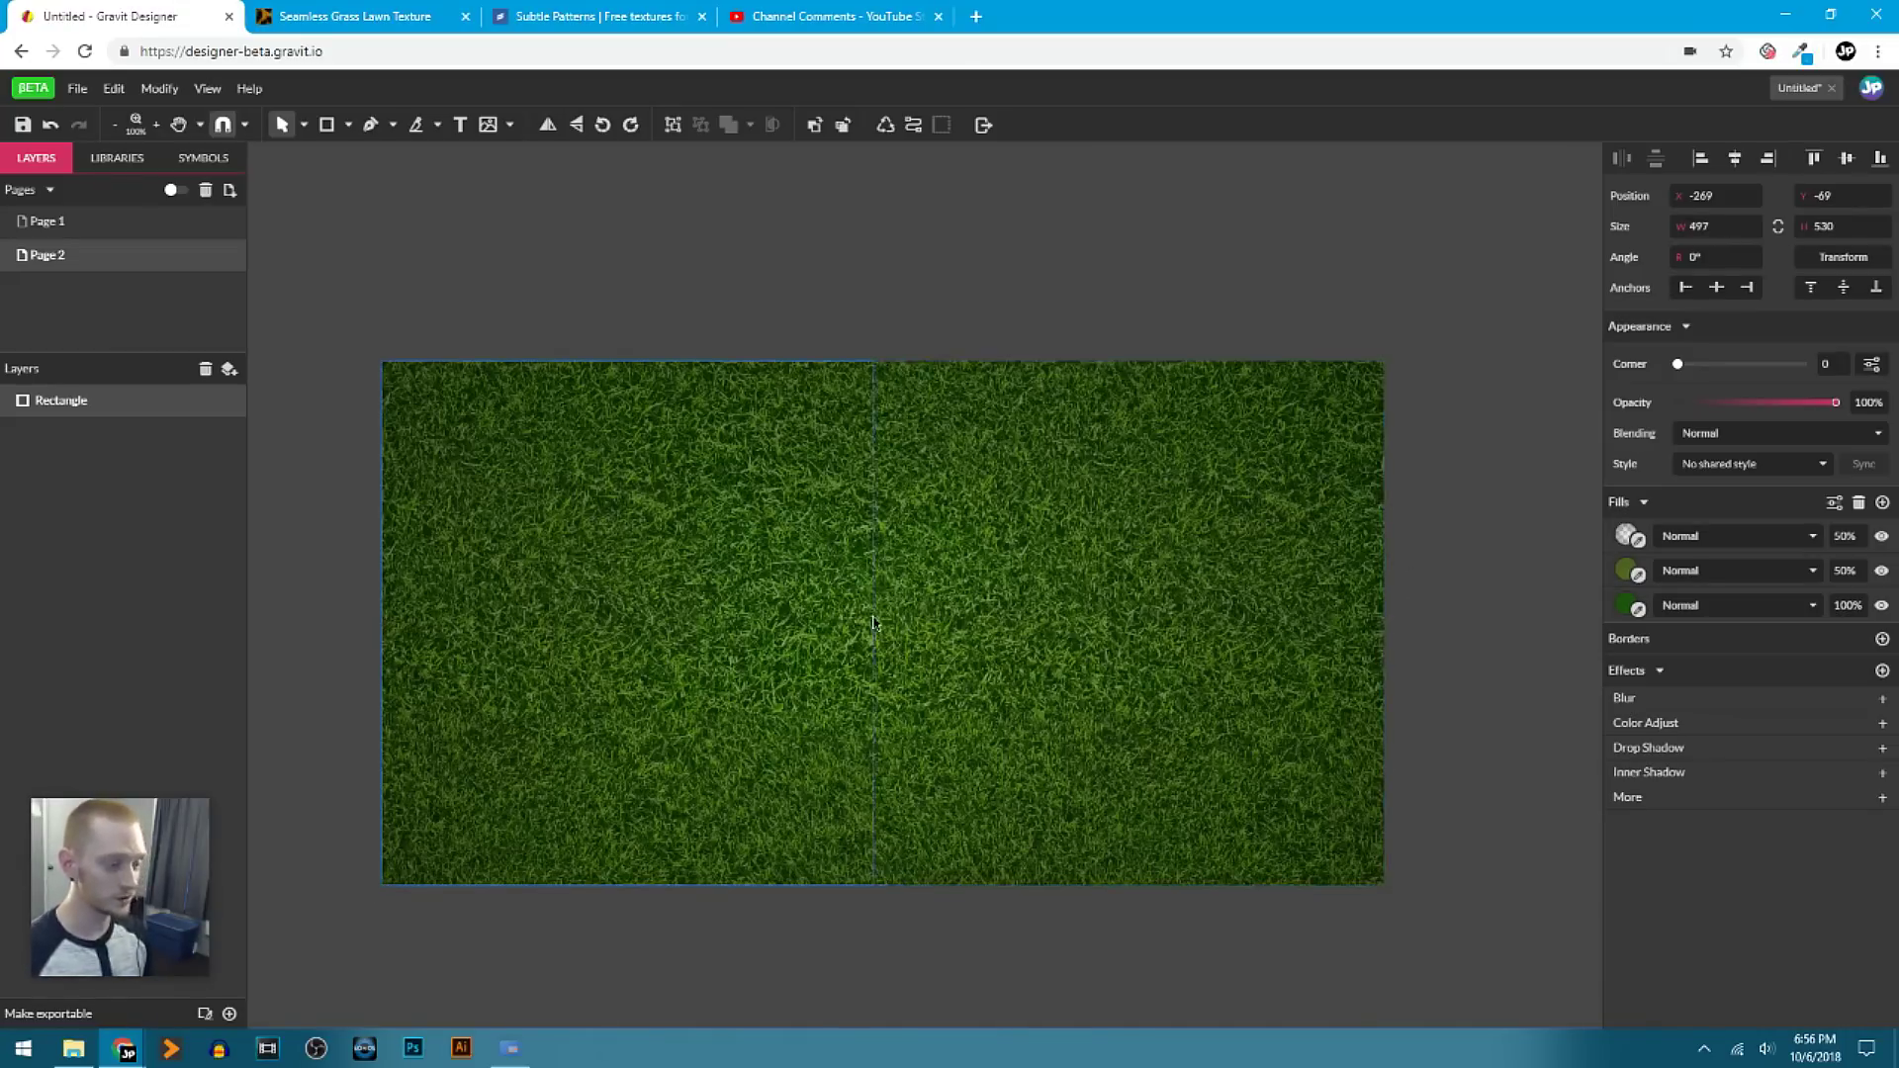
left_click_drag(1385, 624, 874, 623)
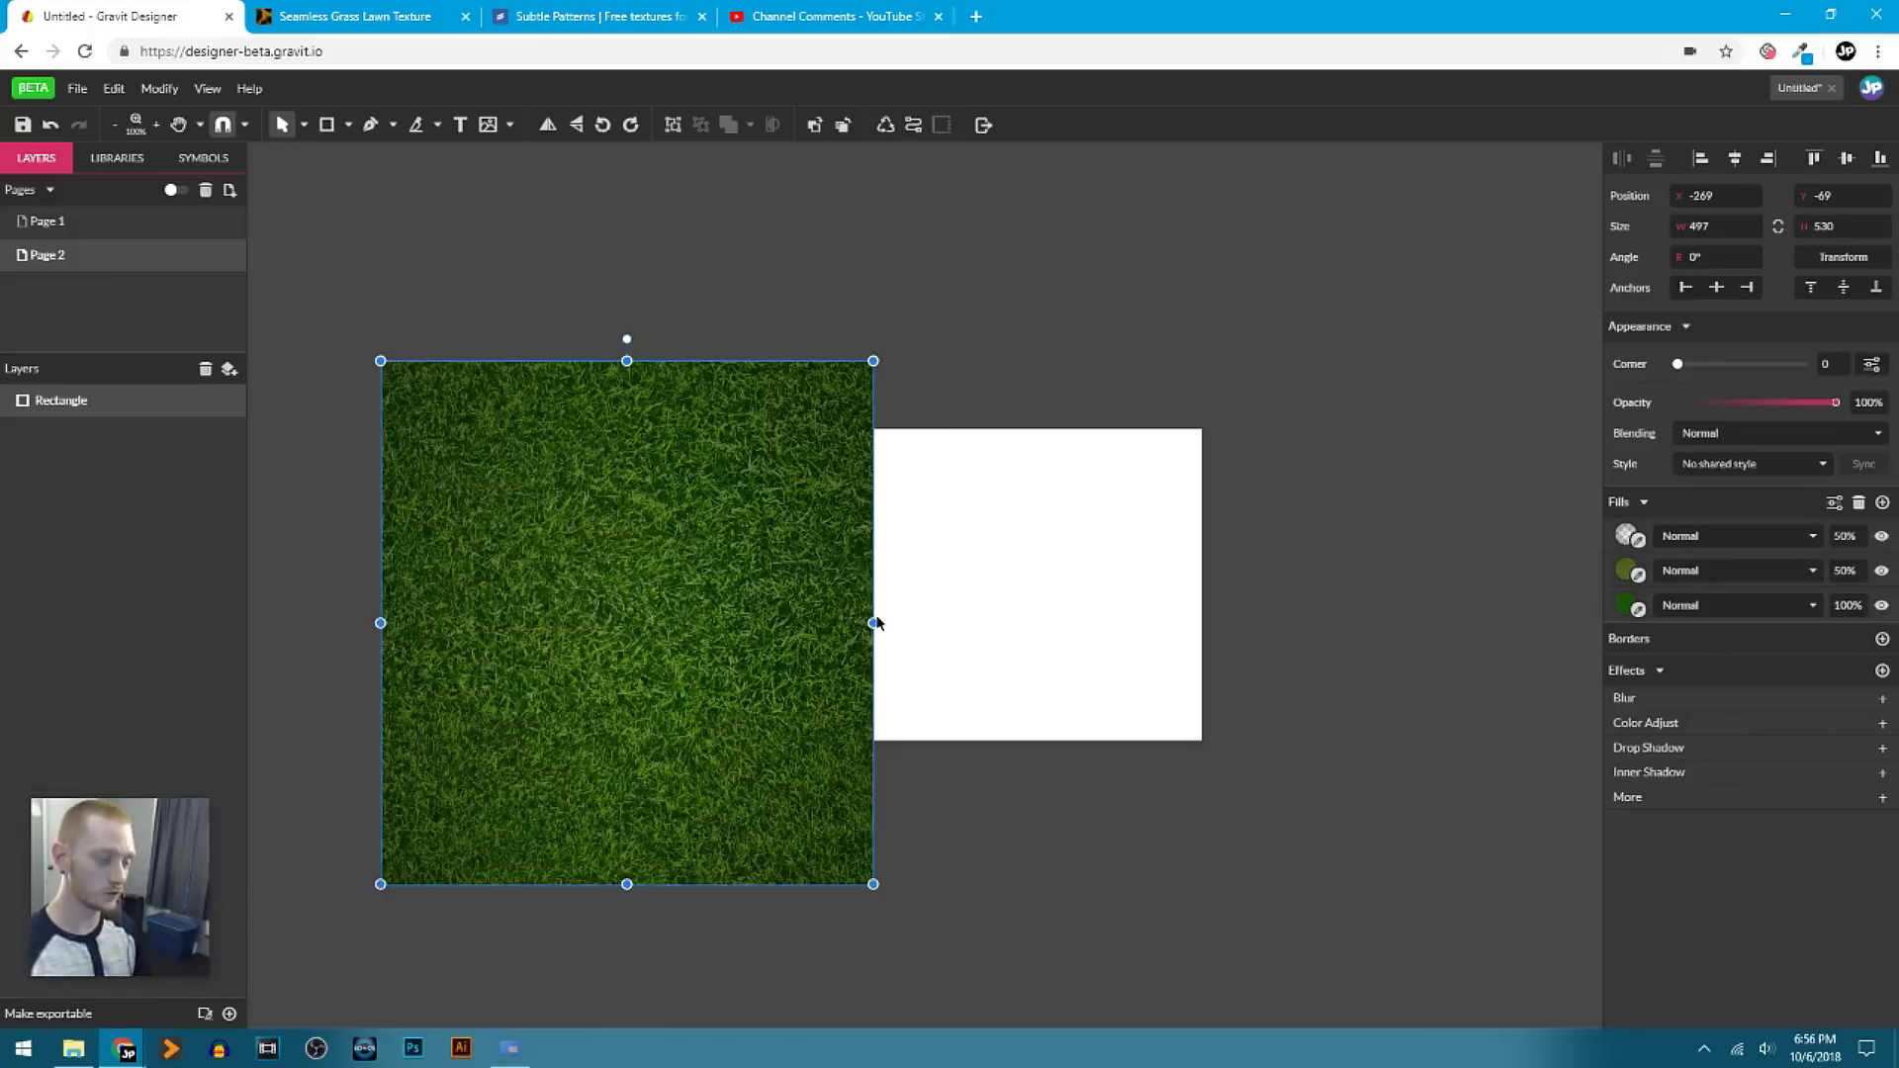
left_click_drag(874, 625, 1467, 624)
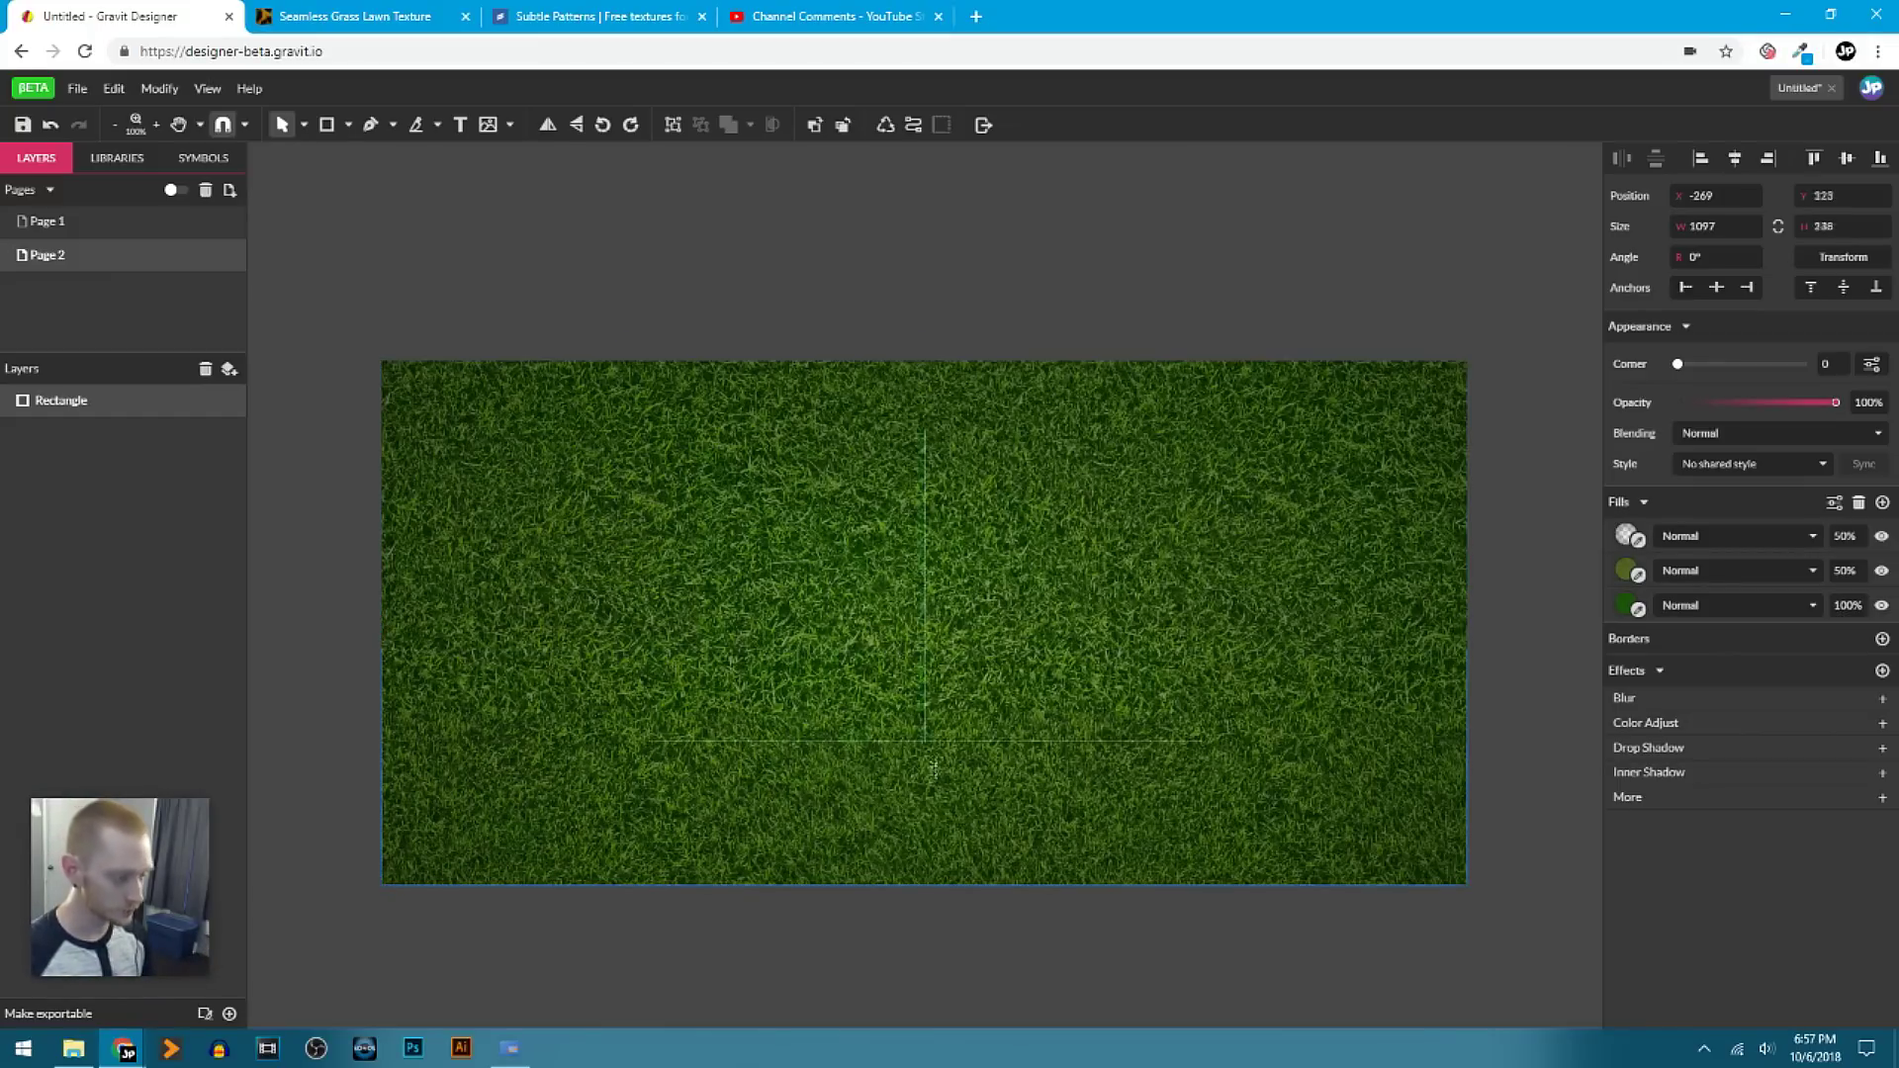
left_click_drag(924, 361, 946, 429)
left_click_drag(403, 504, 648, 504)
left_click_drag(1489, 504, 1202, 546)
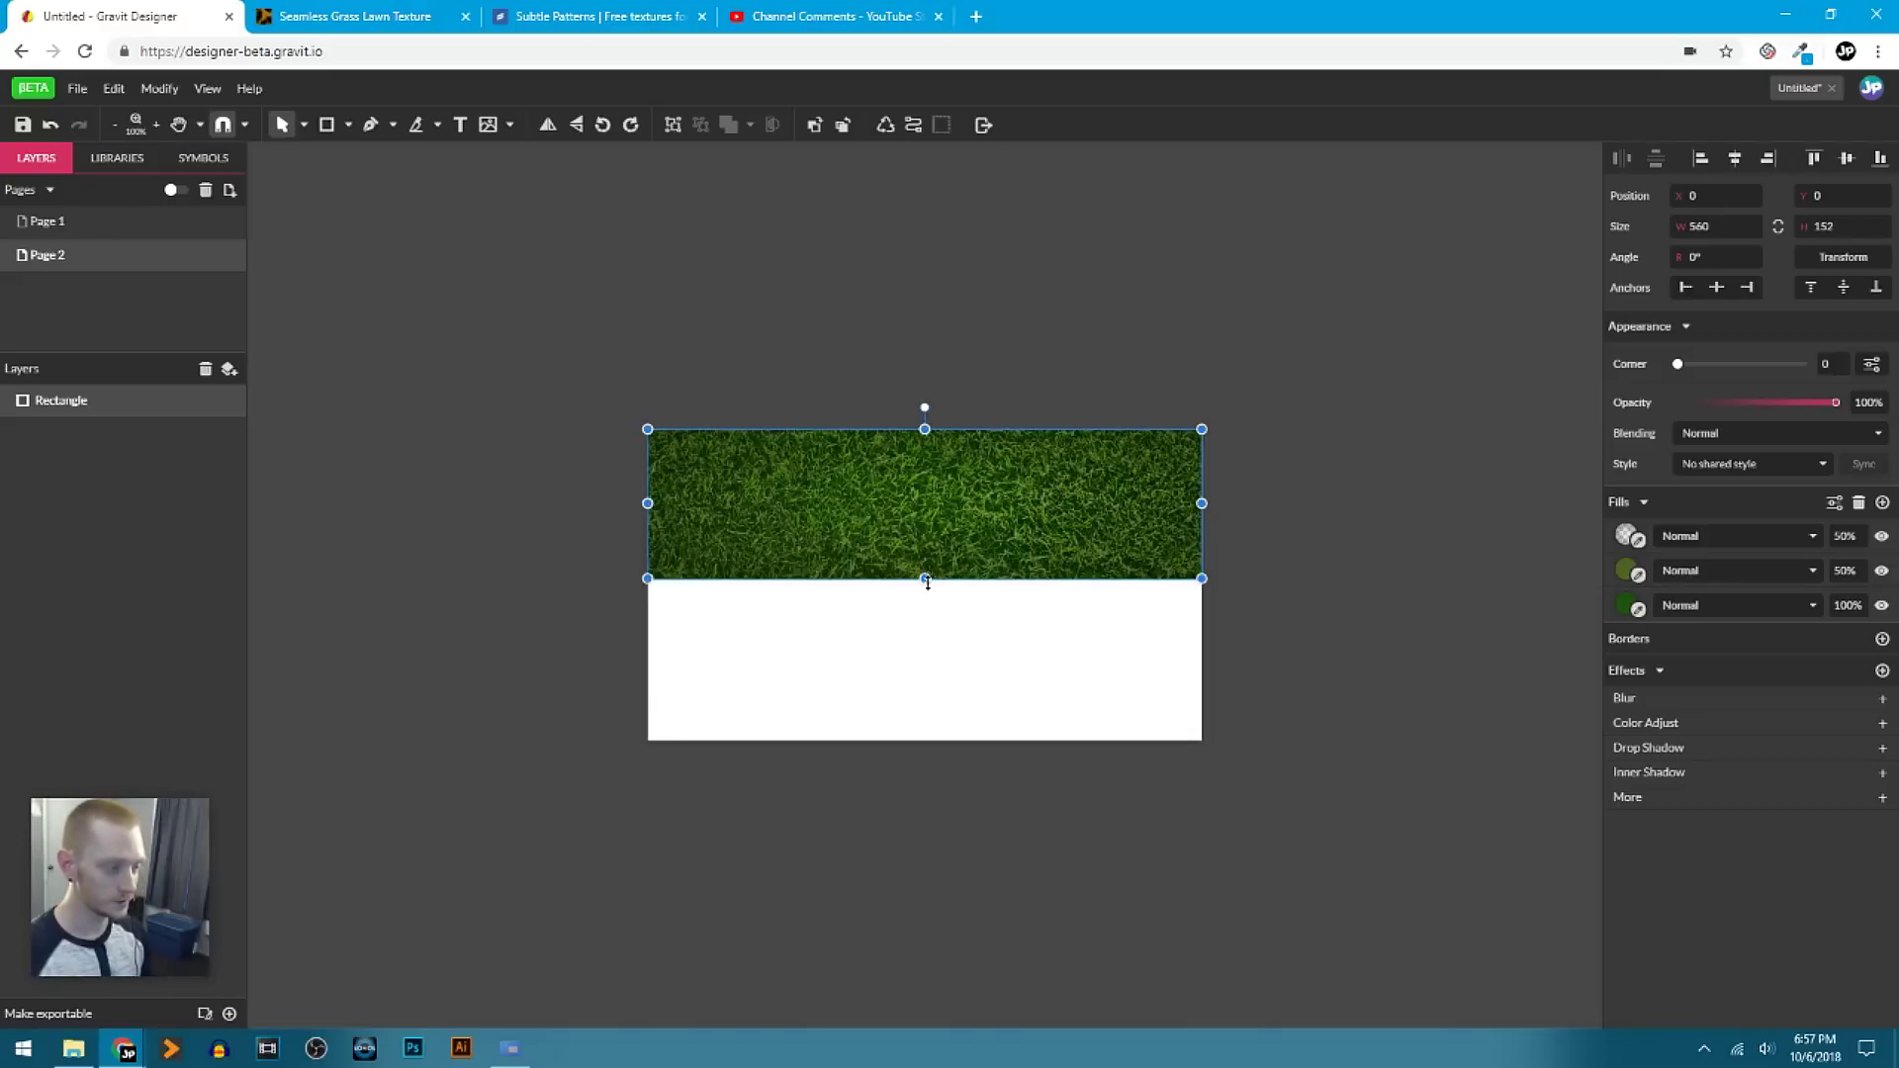
left_click_drag(925, 579, 928, 740)
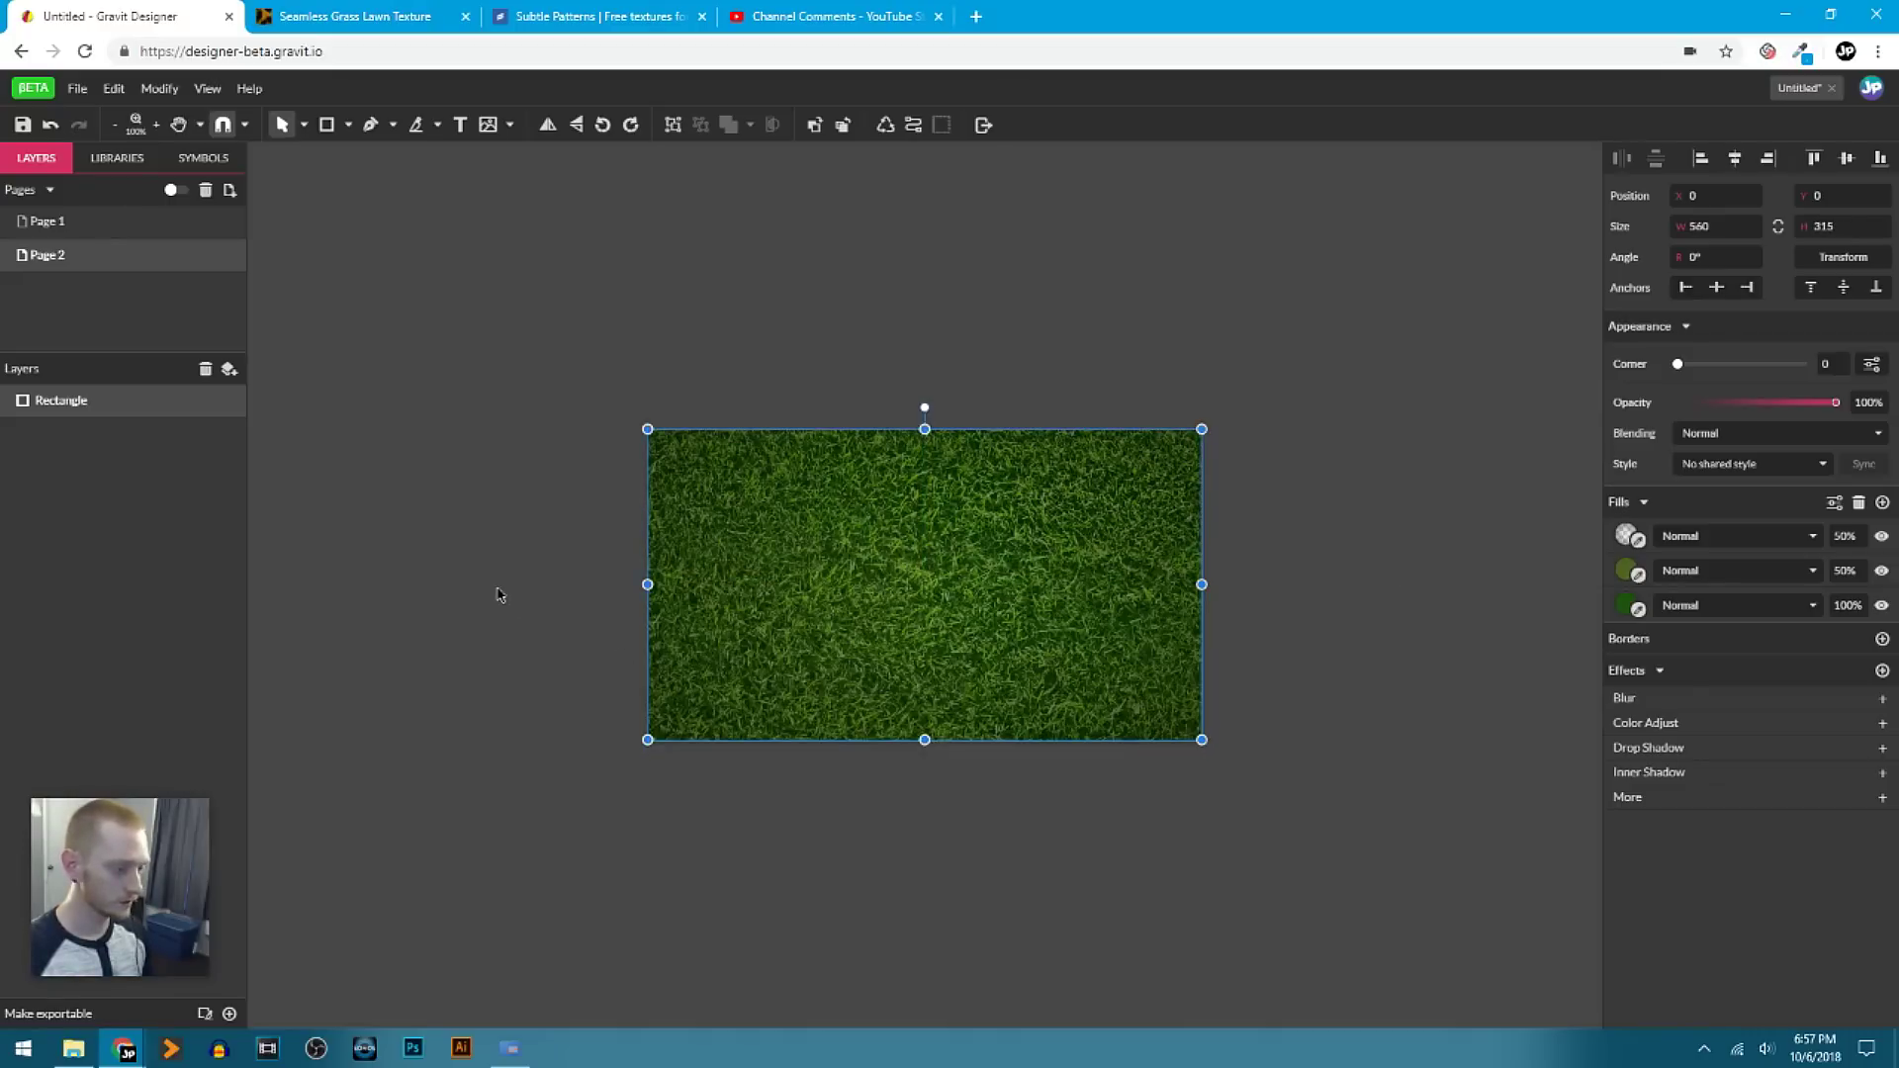
left_click(499, 593)
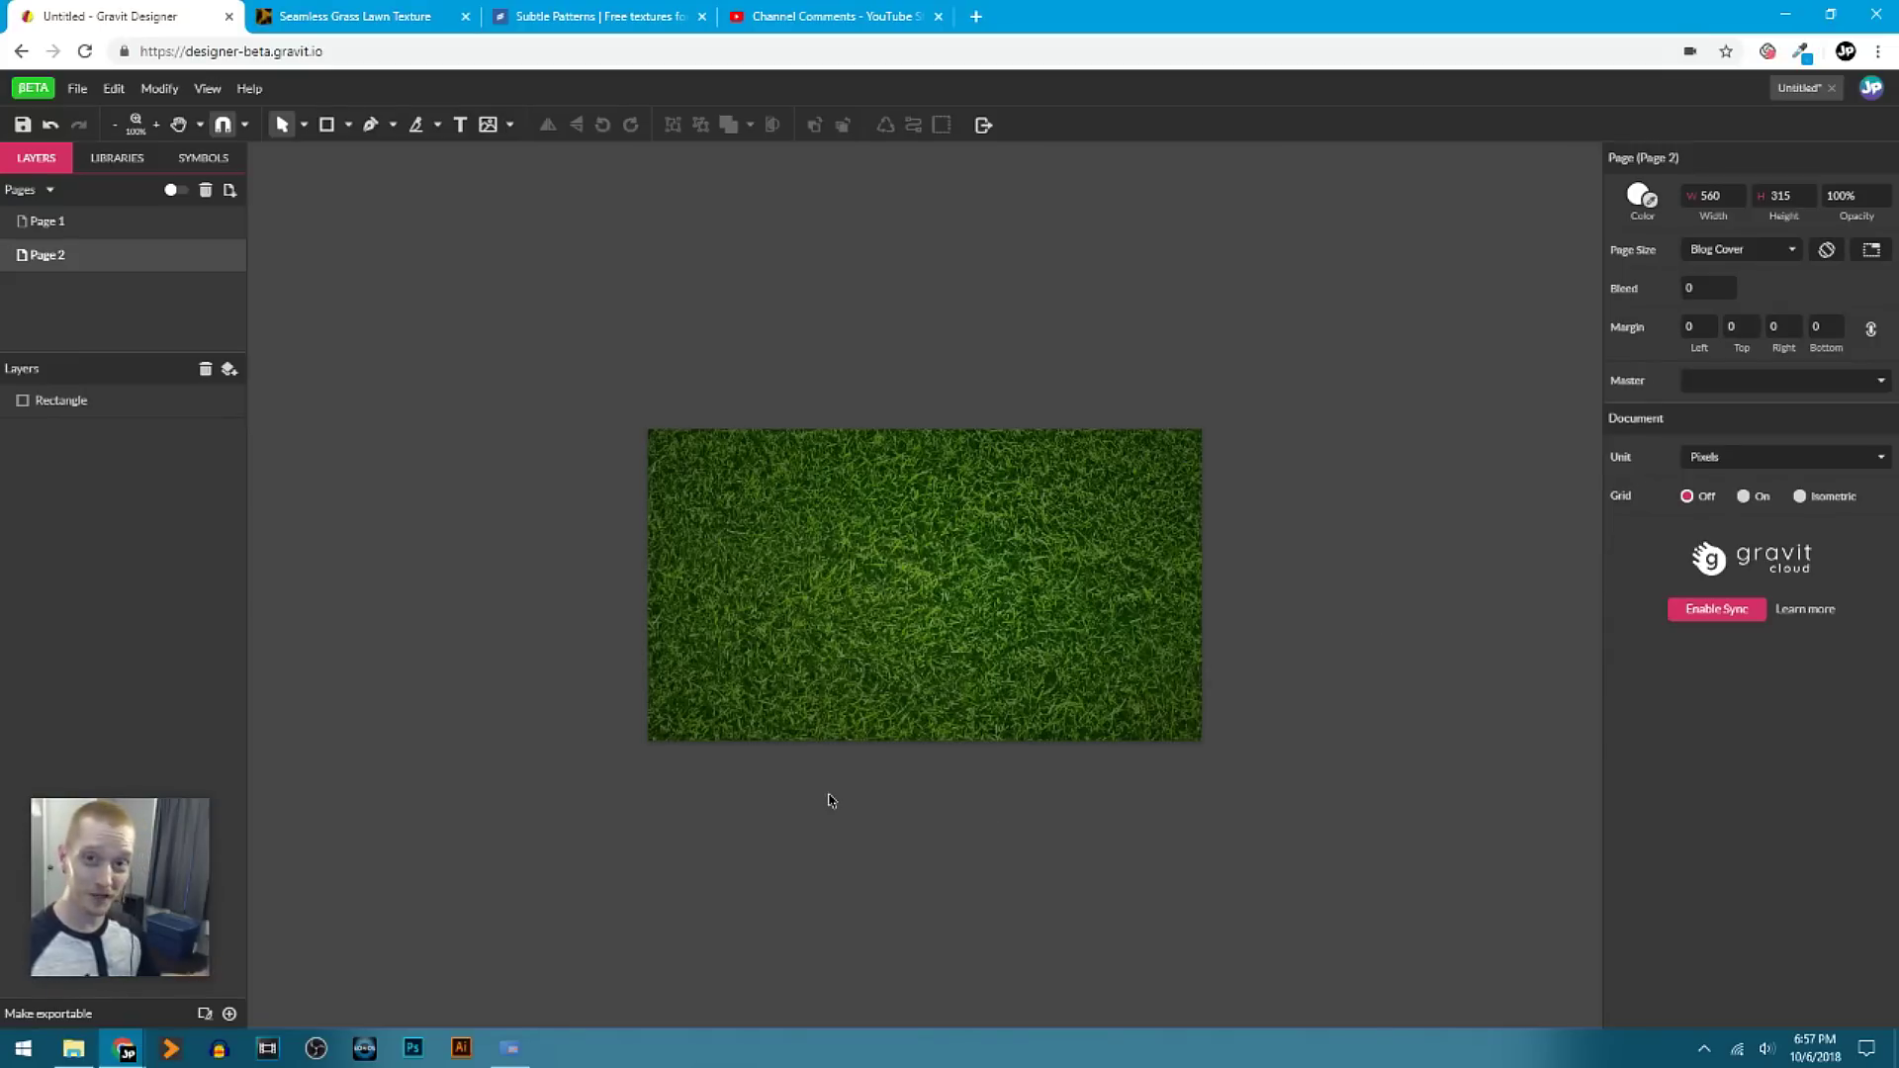
Add a text box below the page reading 'GET IN' / 'THE GAME' on two lines.
key("t")
left_click(936, 824)
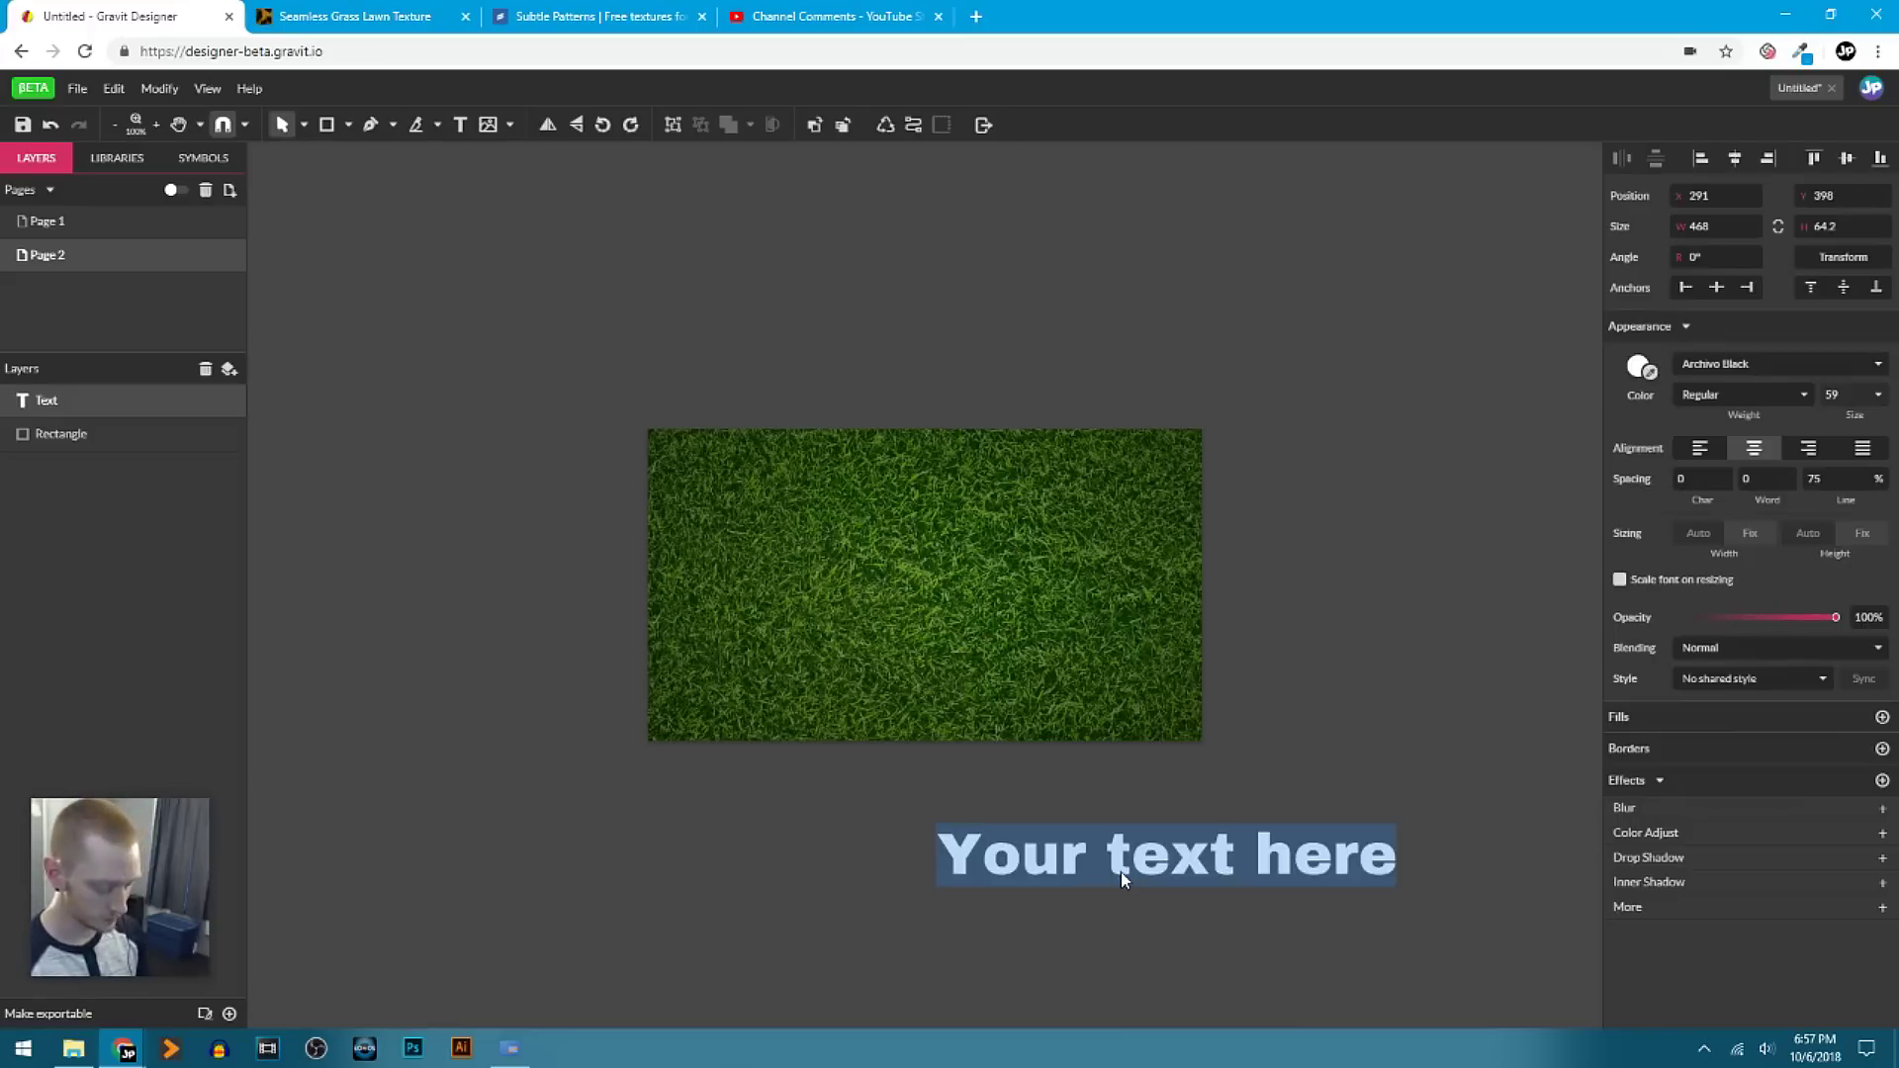
type("GO")
key("BackSpace")
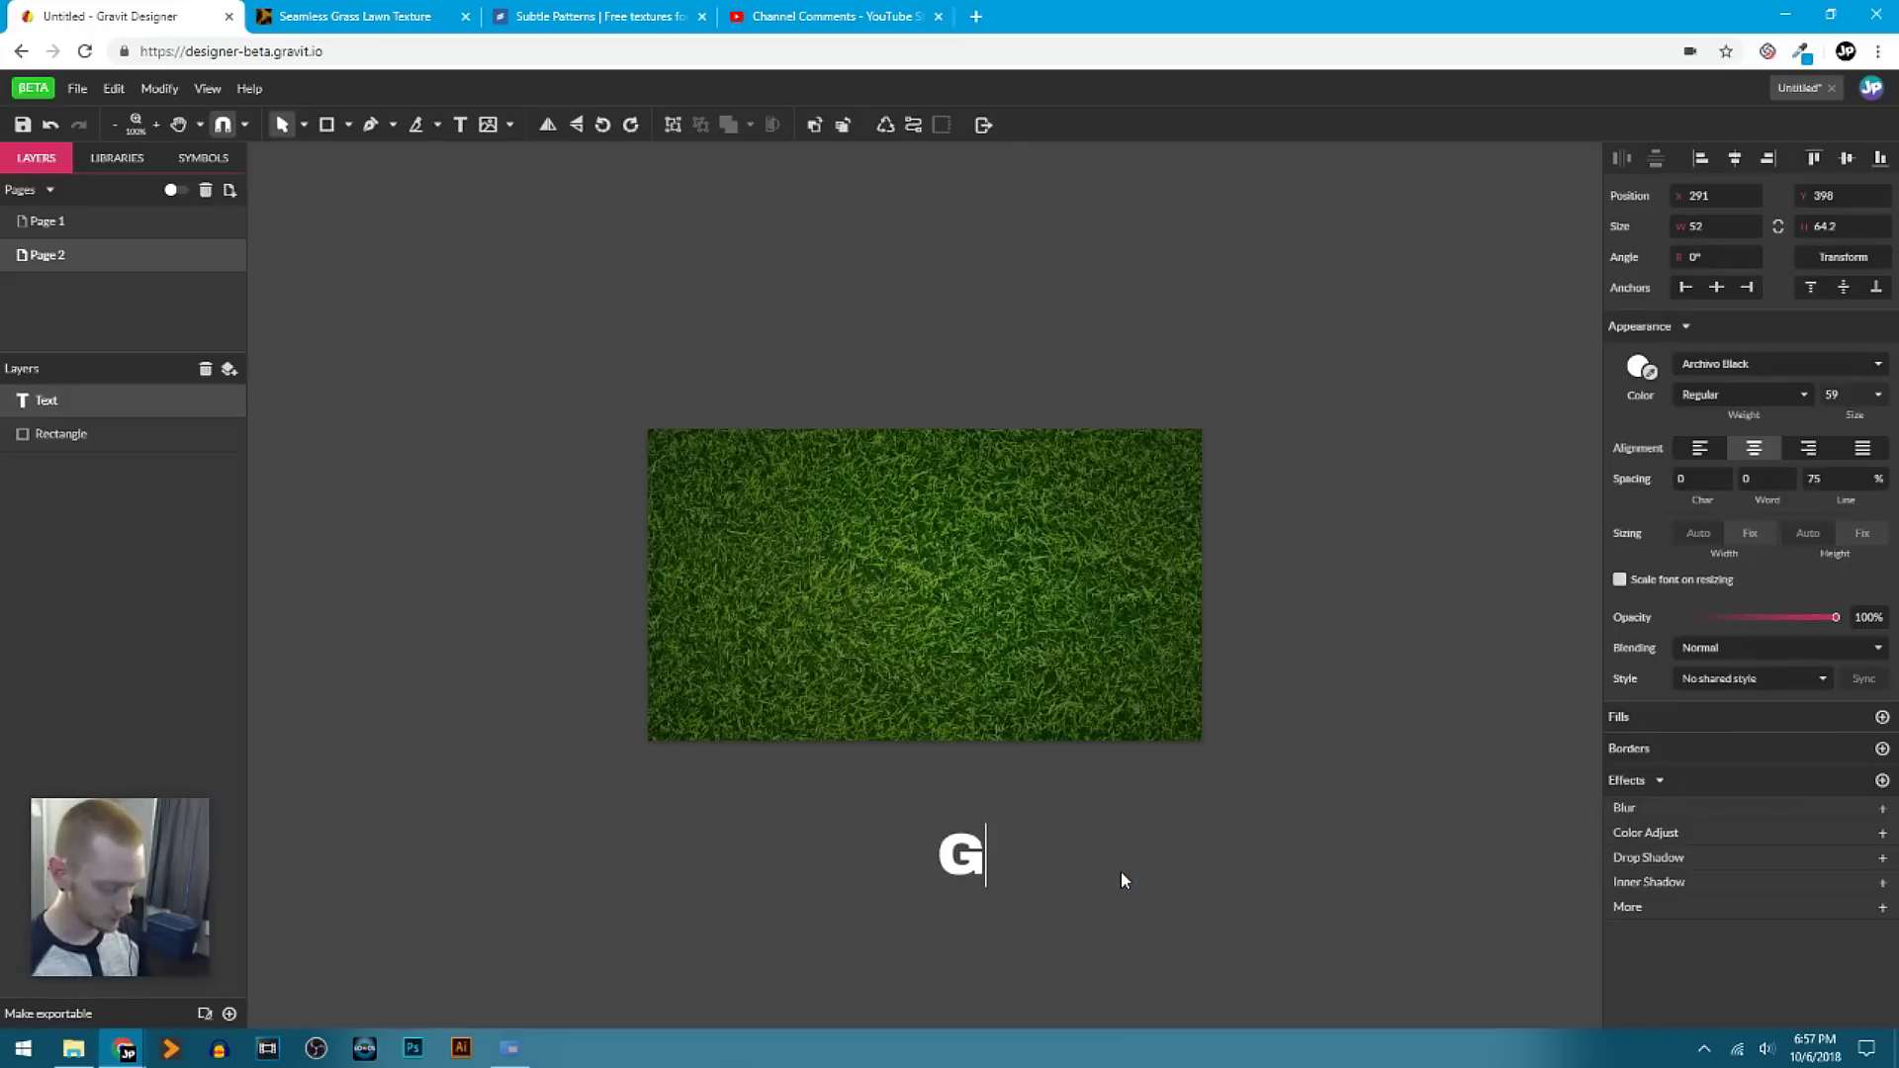
type("AME")
key("BackSpace")
key("BackSpace")
key("BackSpace")
type("ET ")
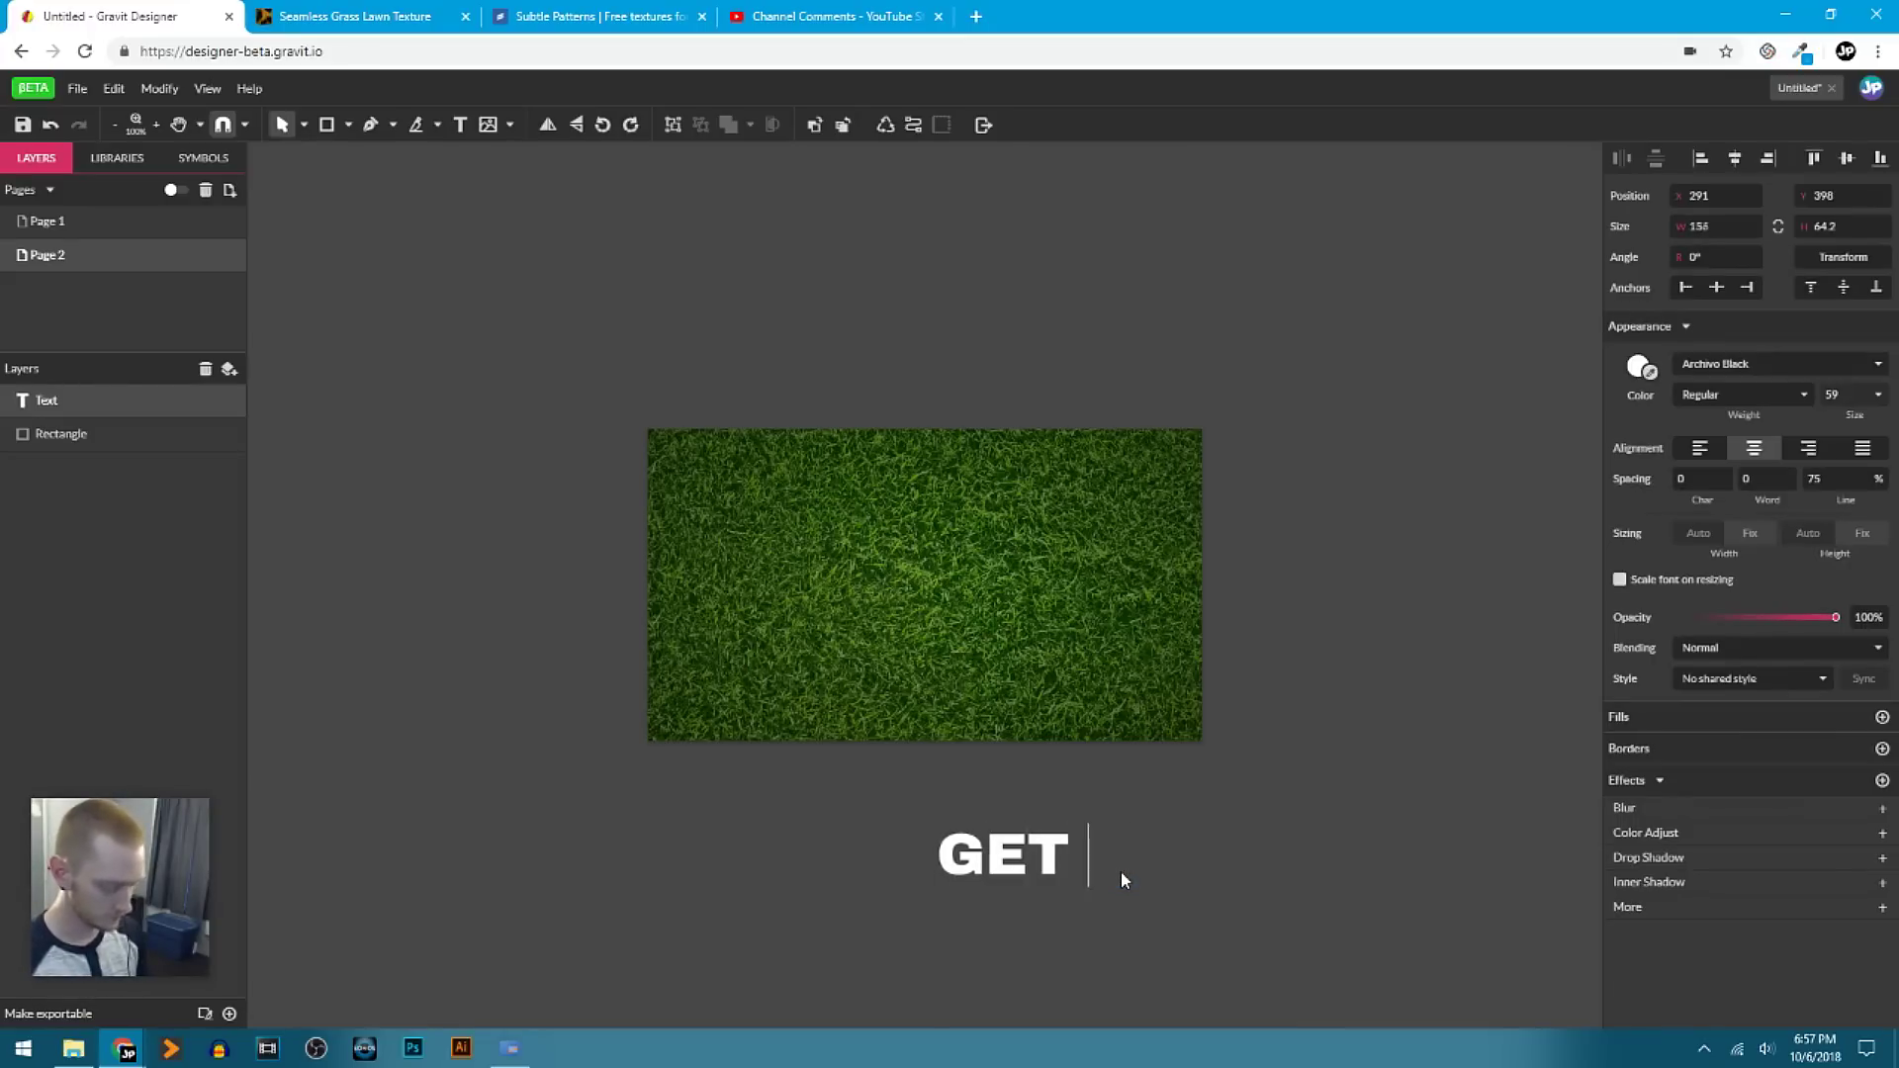
type("IN")
key("Return")
type("THE GAME")
Set the heading font to Anton, centre it on the grass, and zoom to 200%.
key("ctrl+a")
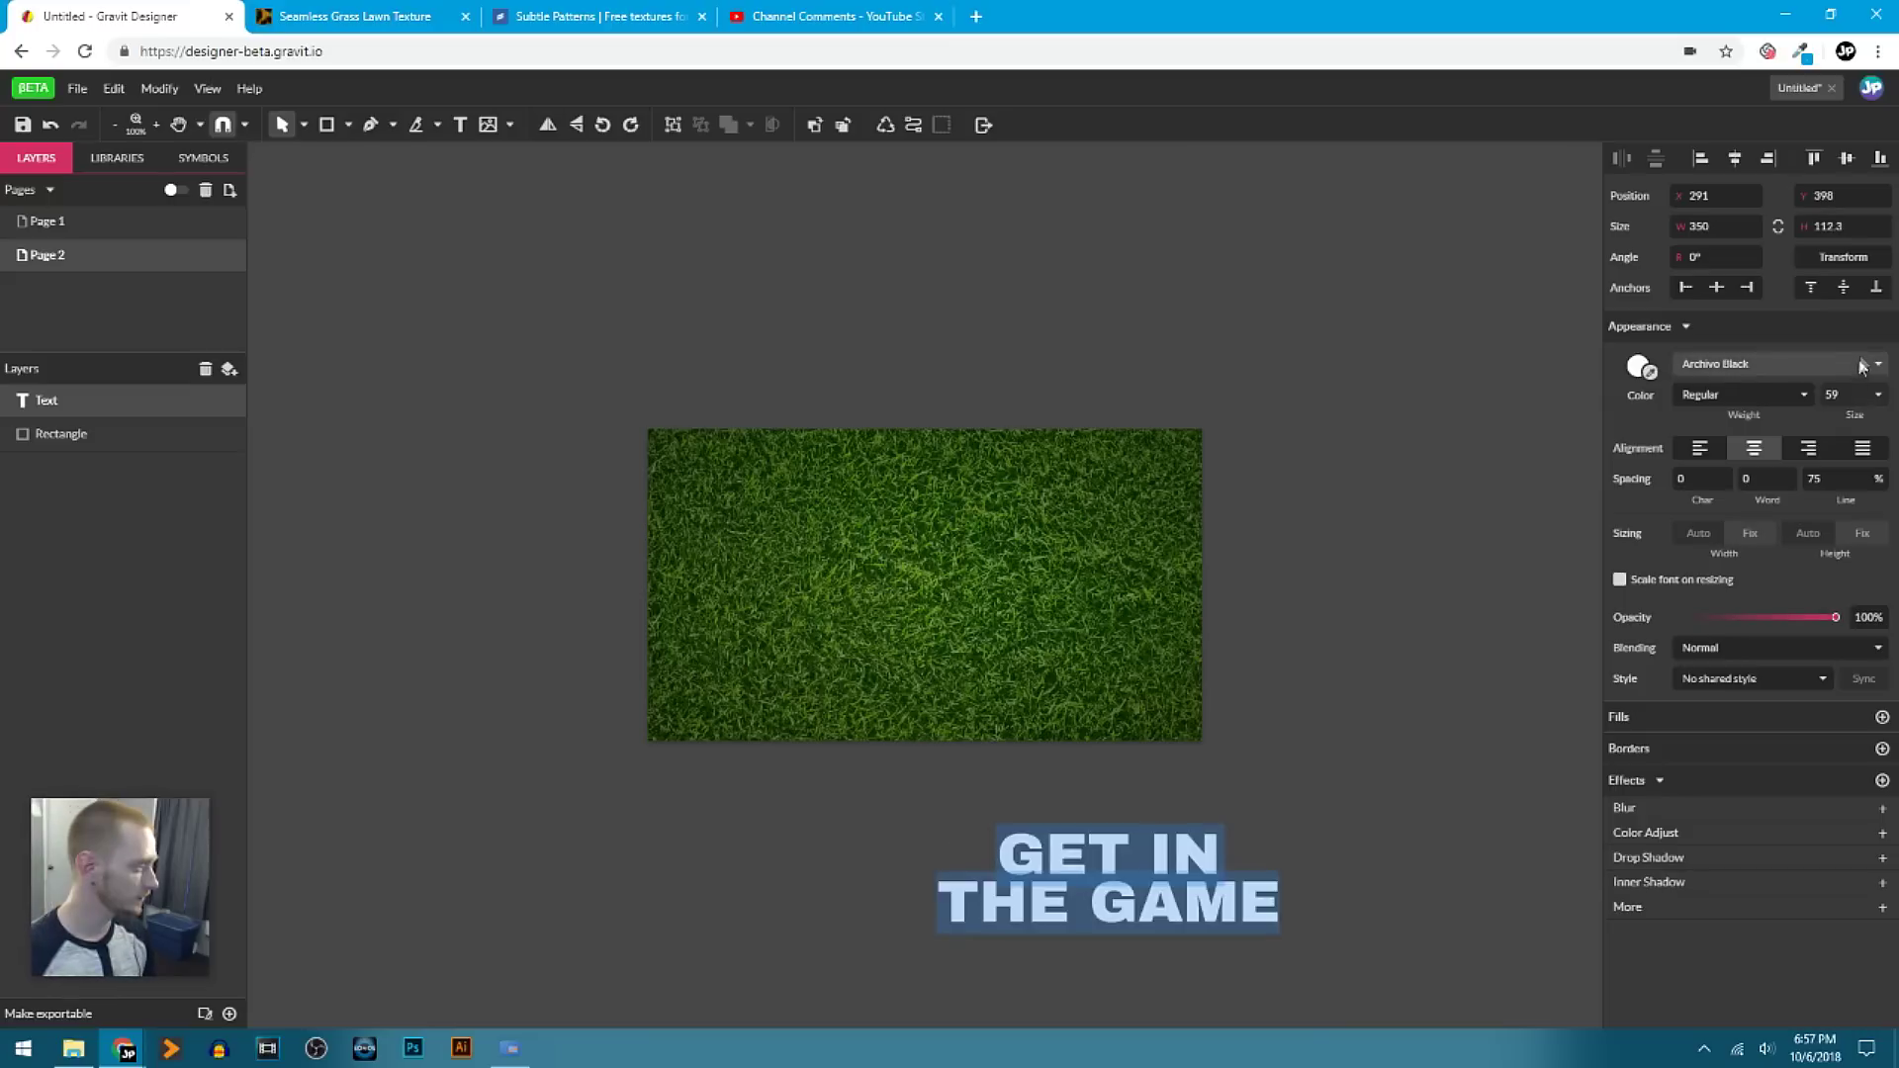
left_click(1861, 366)
left_click(1705, 479)
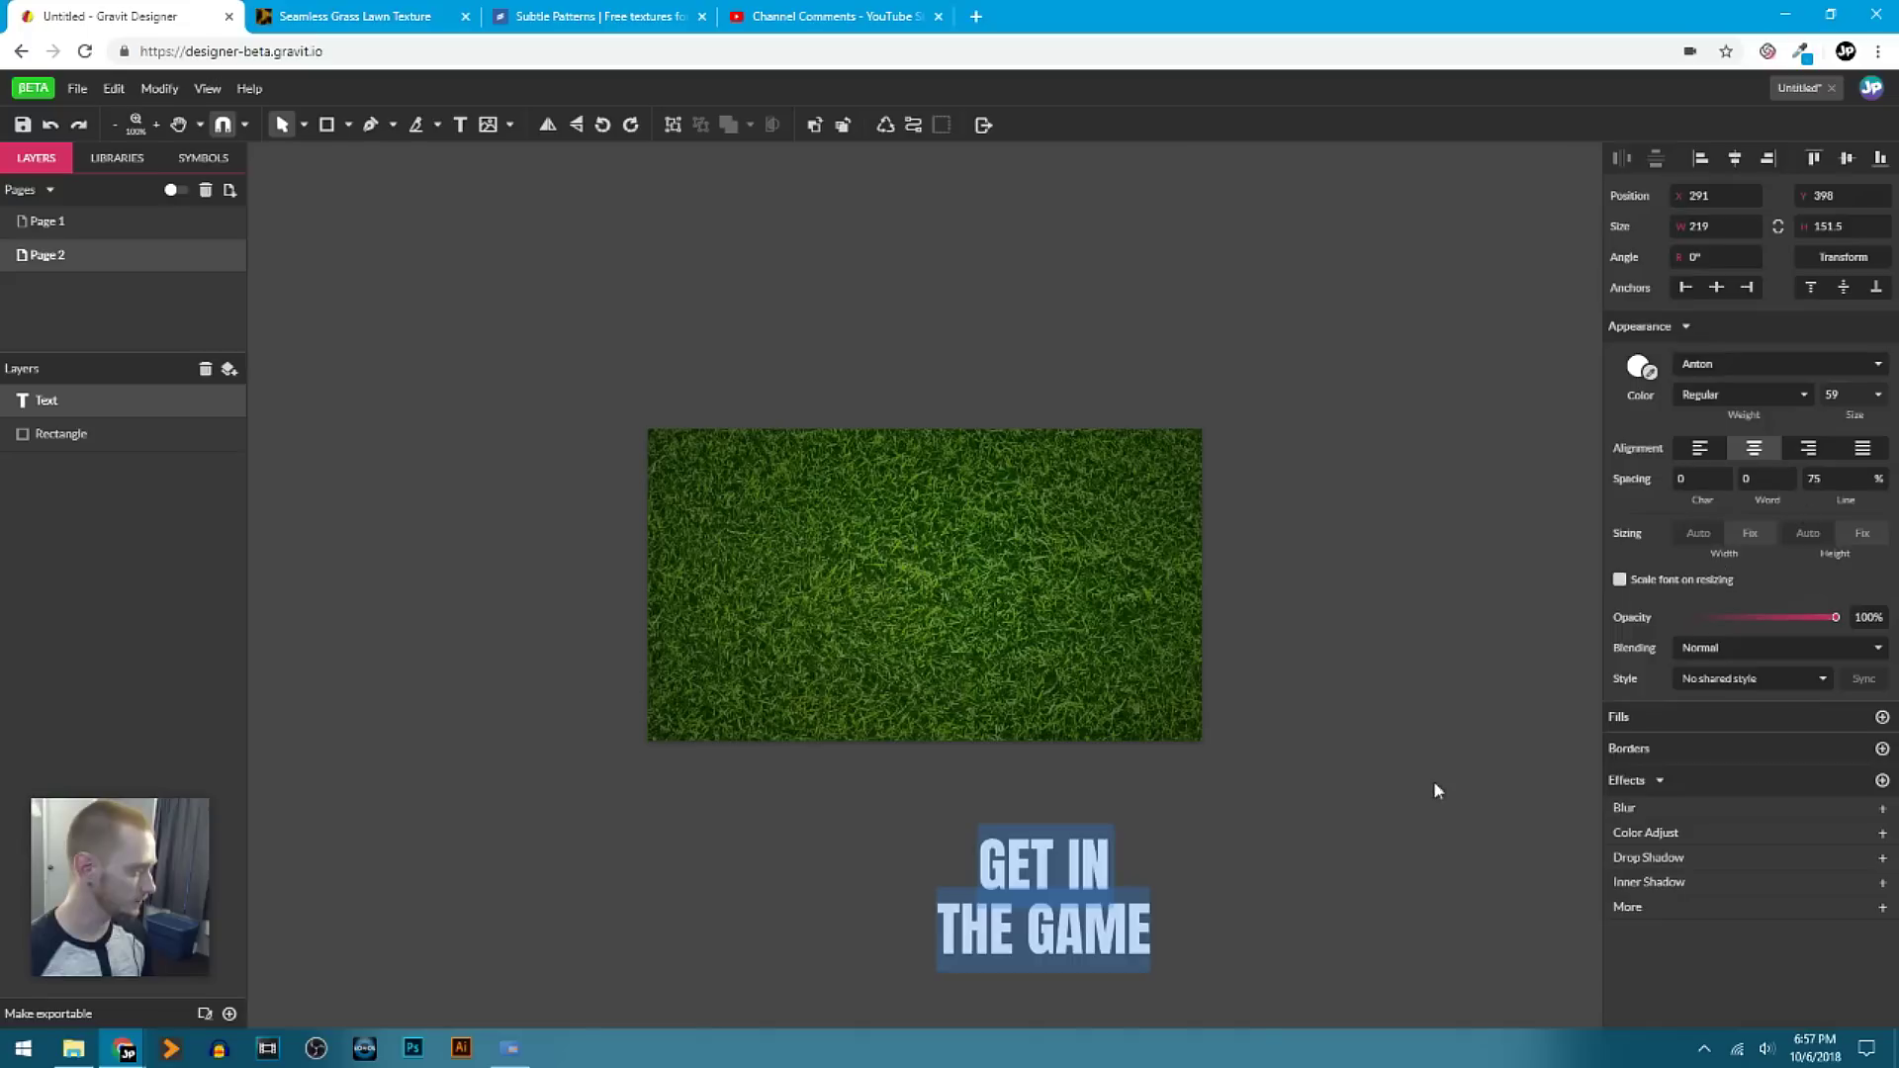
key("Escape")
left_click_drag(1074, 945, 954, 630)
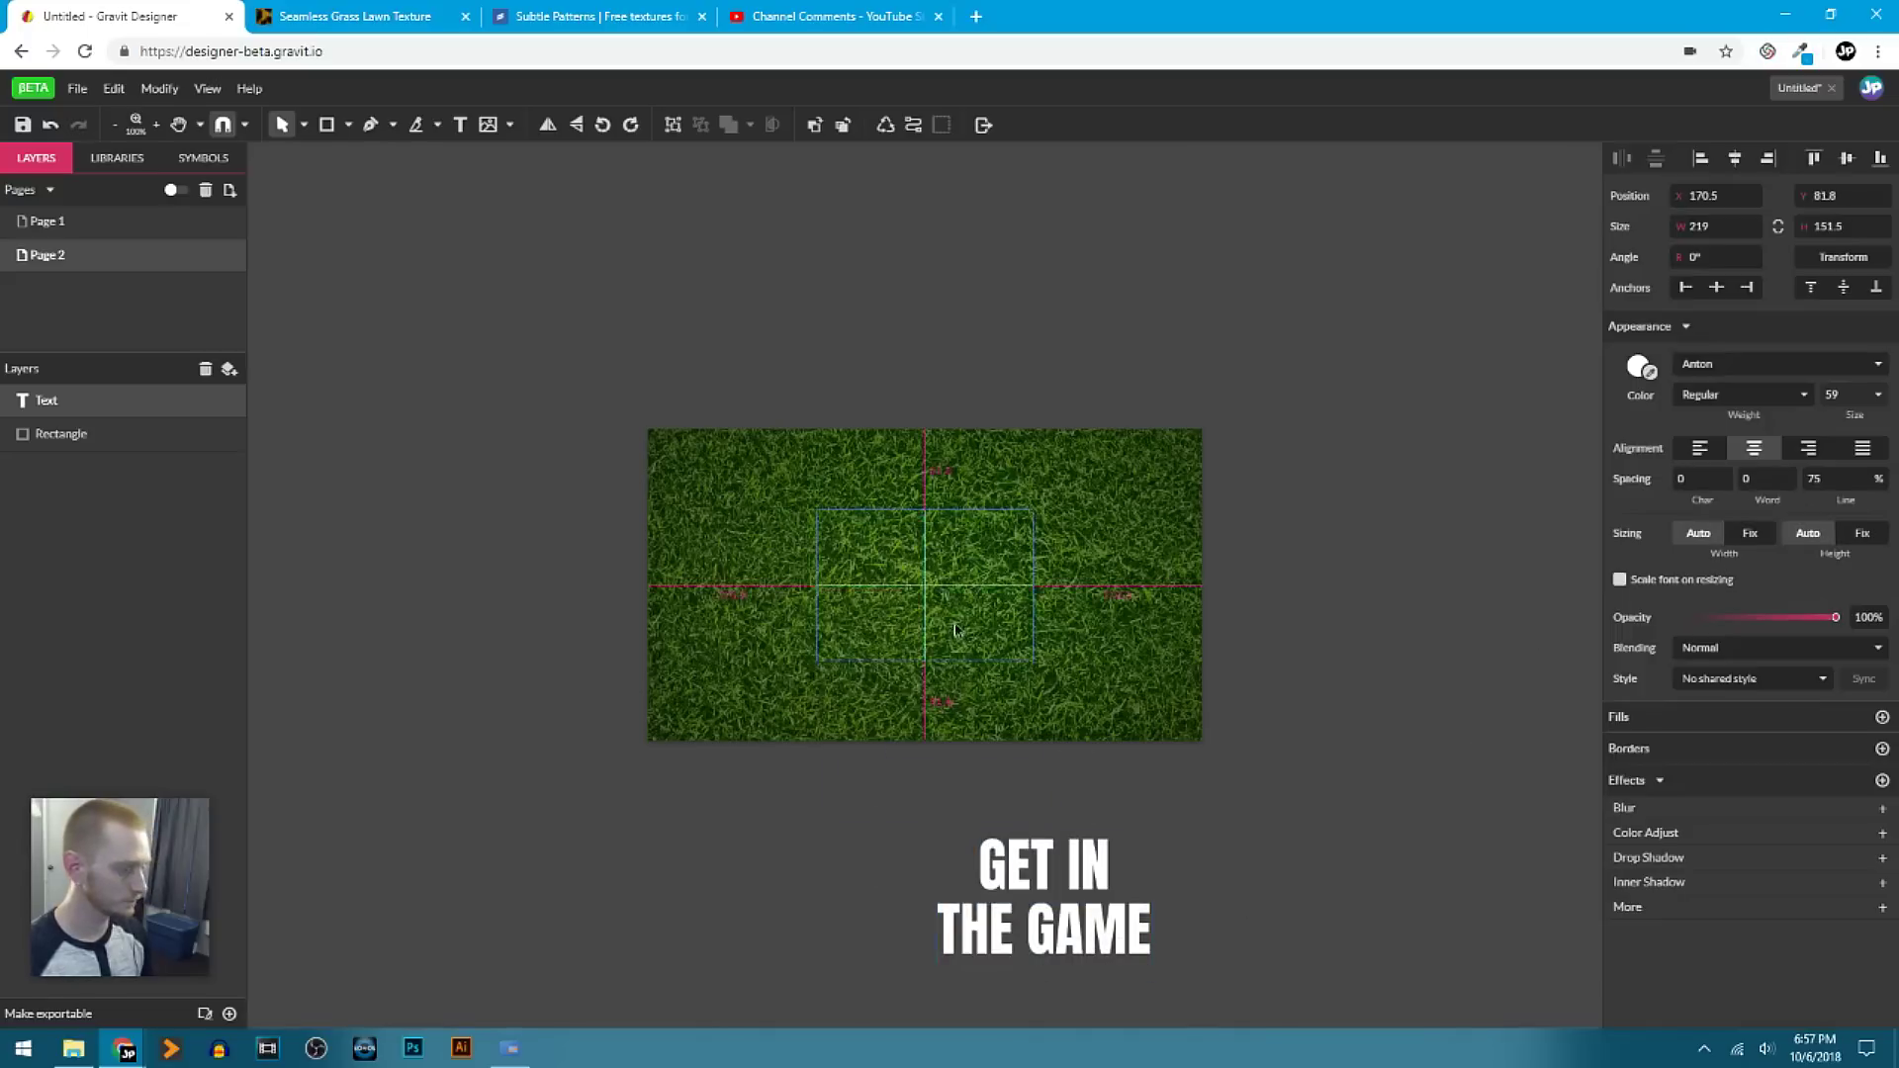
left_click(584, 752)
scroll(581, 749, "down", 1)
scroll(584, 749, "up", 1)
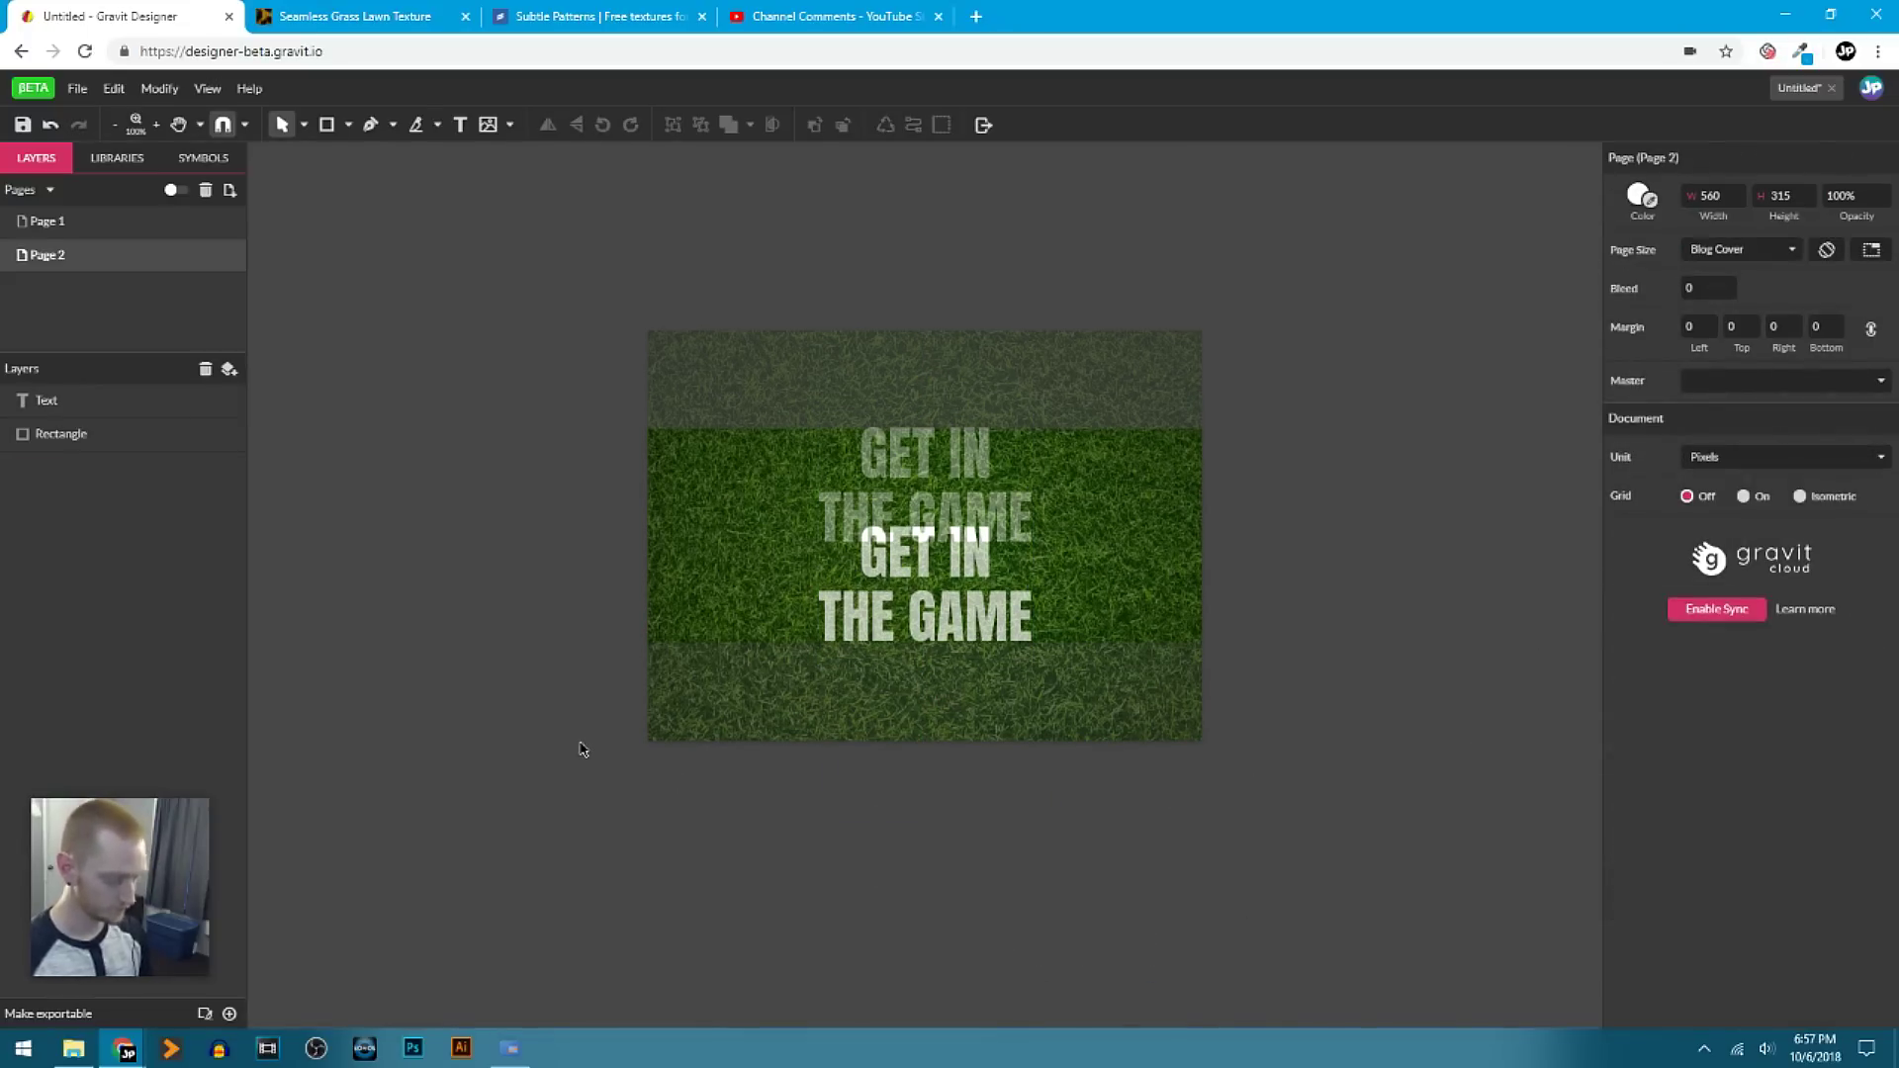
key("ctrl+plus")
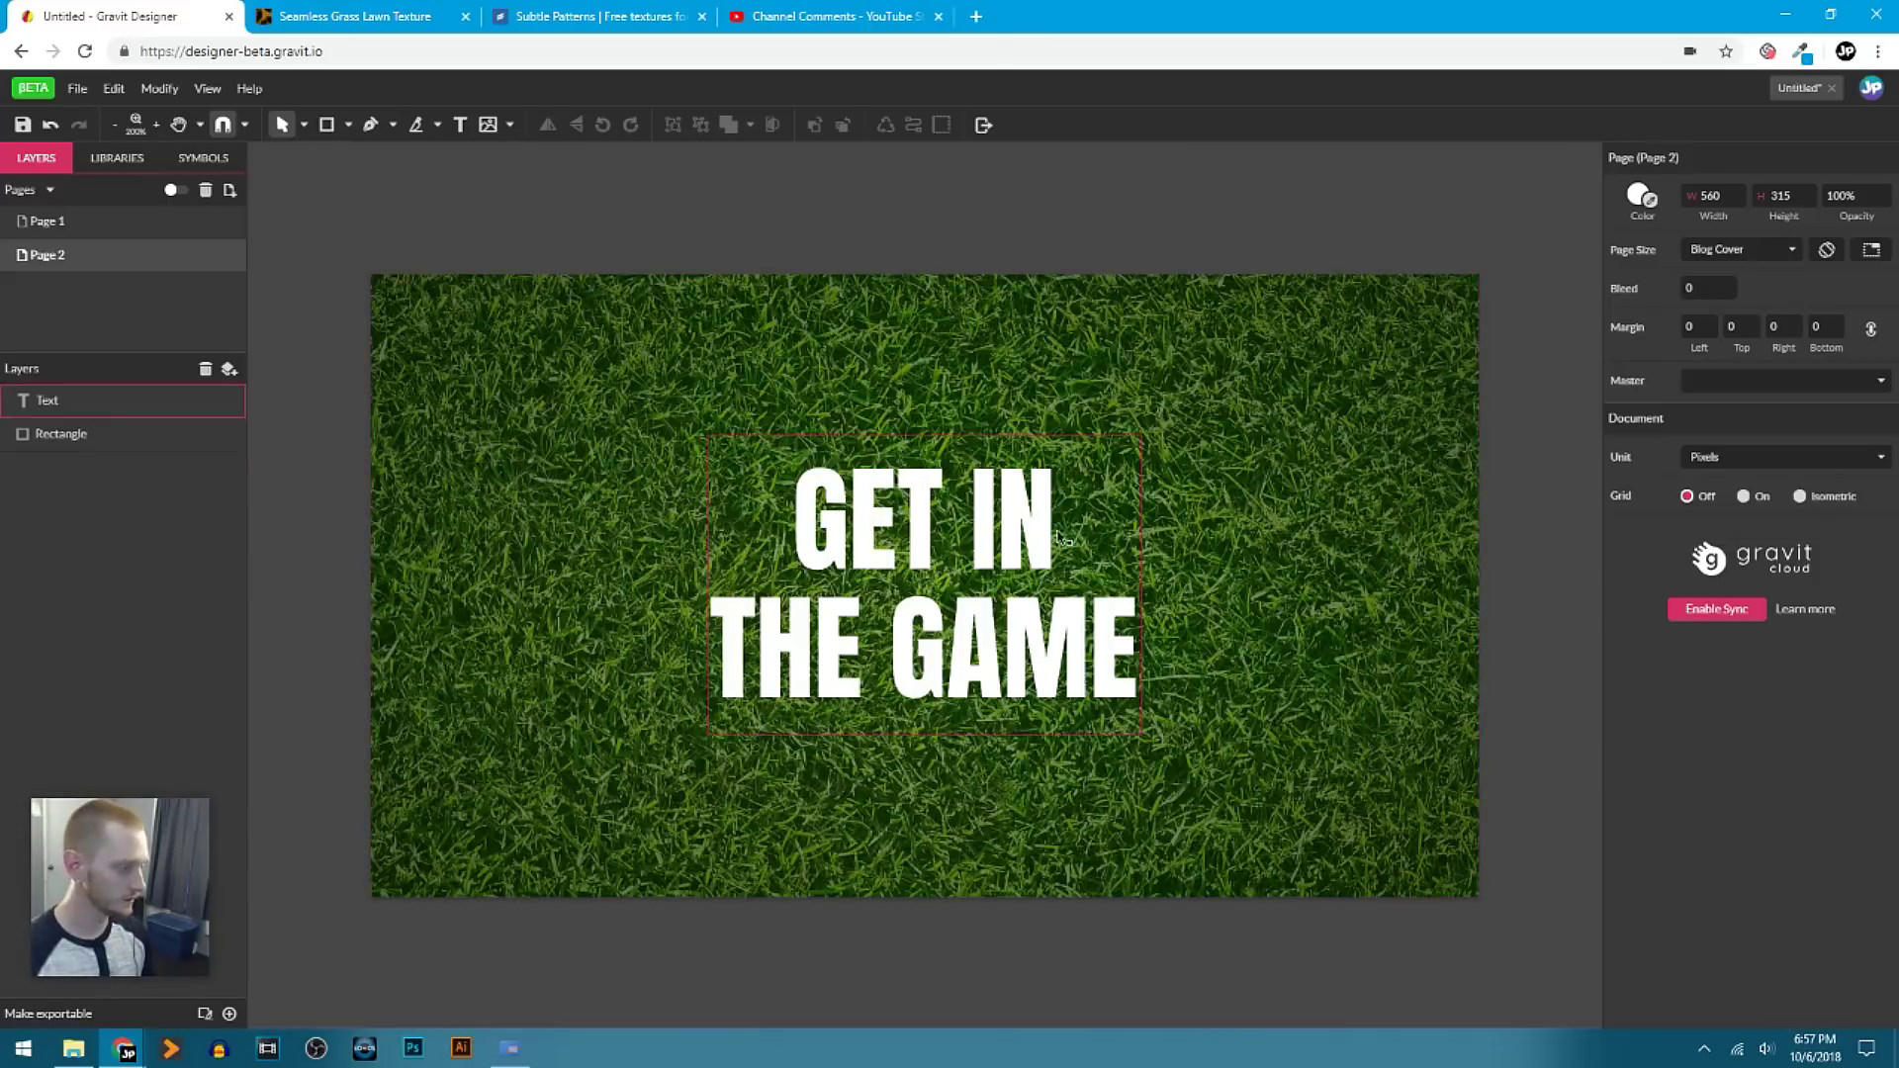
left_click(1015, 546)
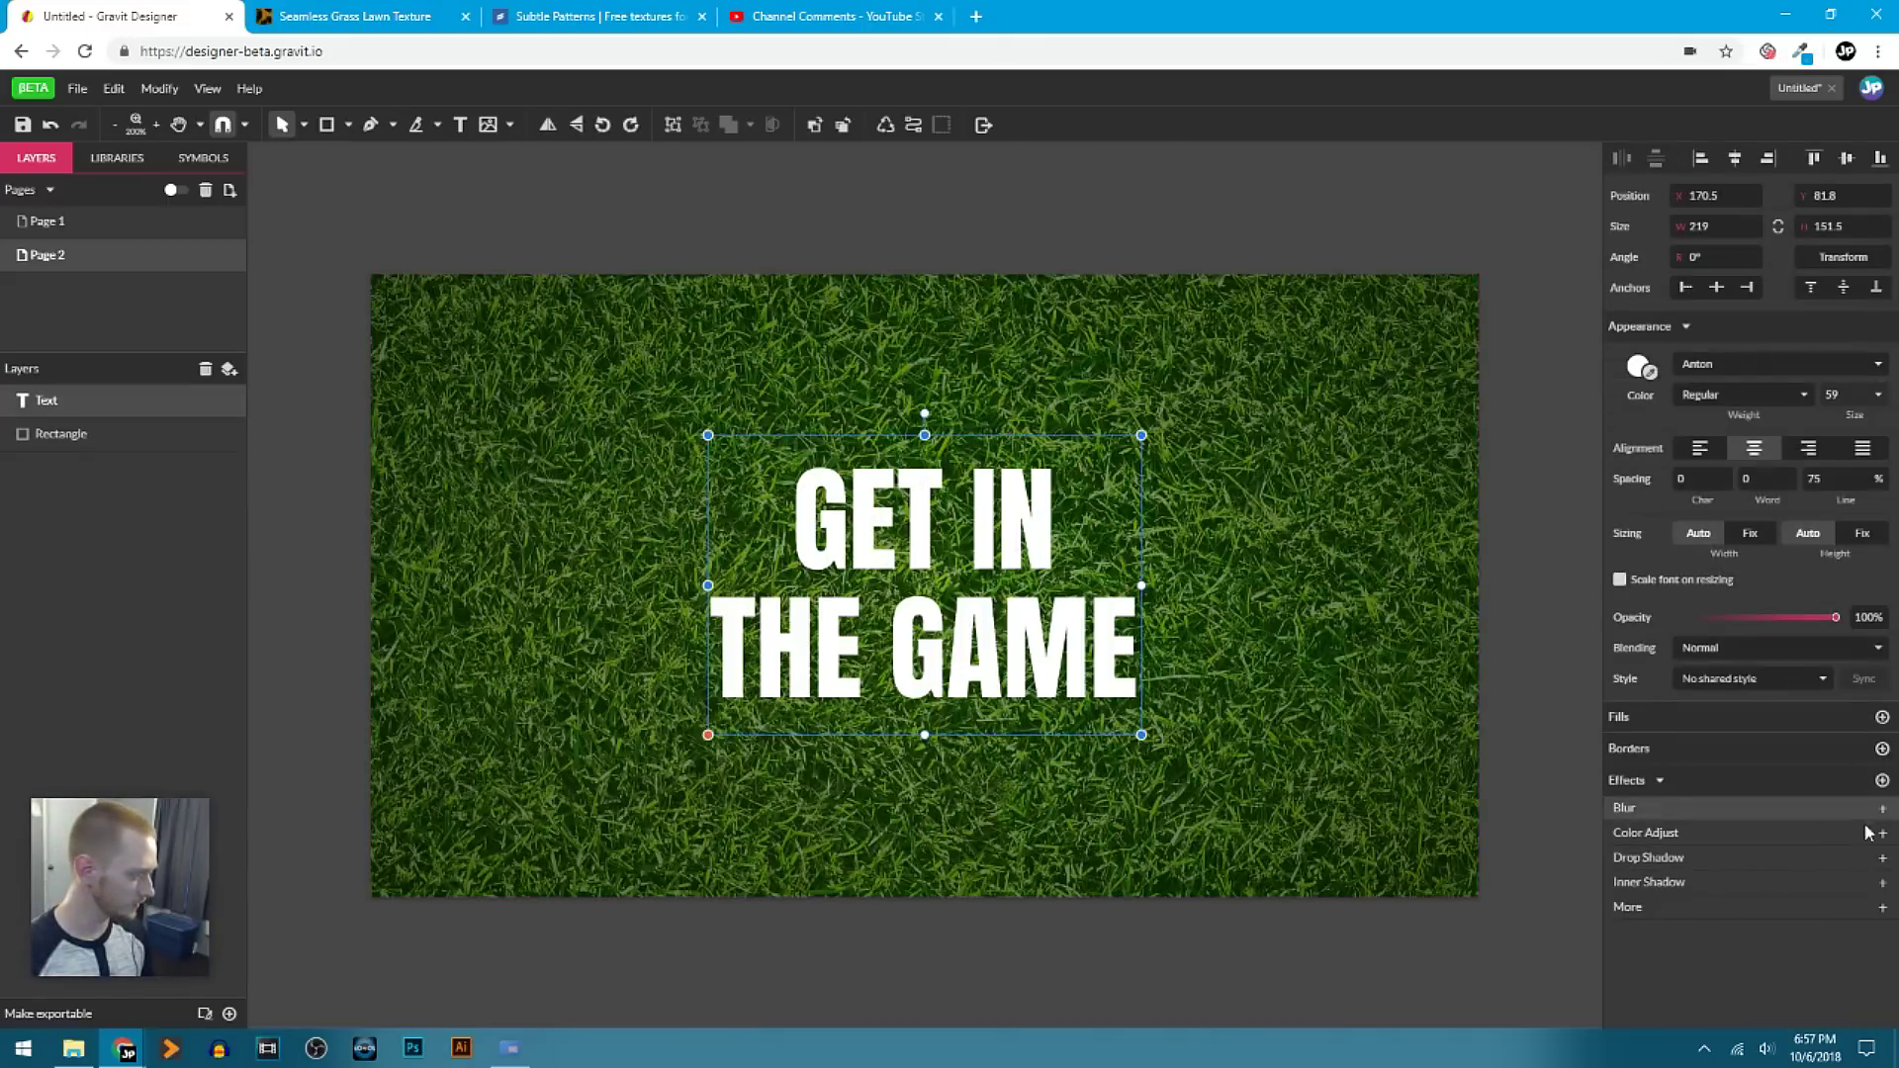
Add a drop shadow to the GET IN THE GAME heading, then add a blank Page 3.
left_click(1882, 862)
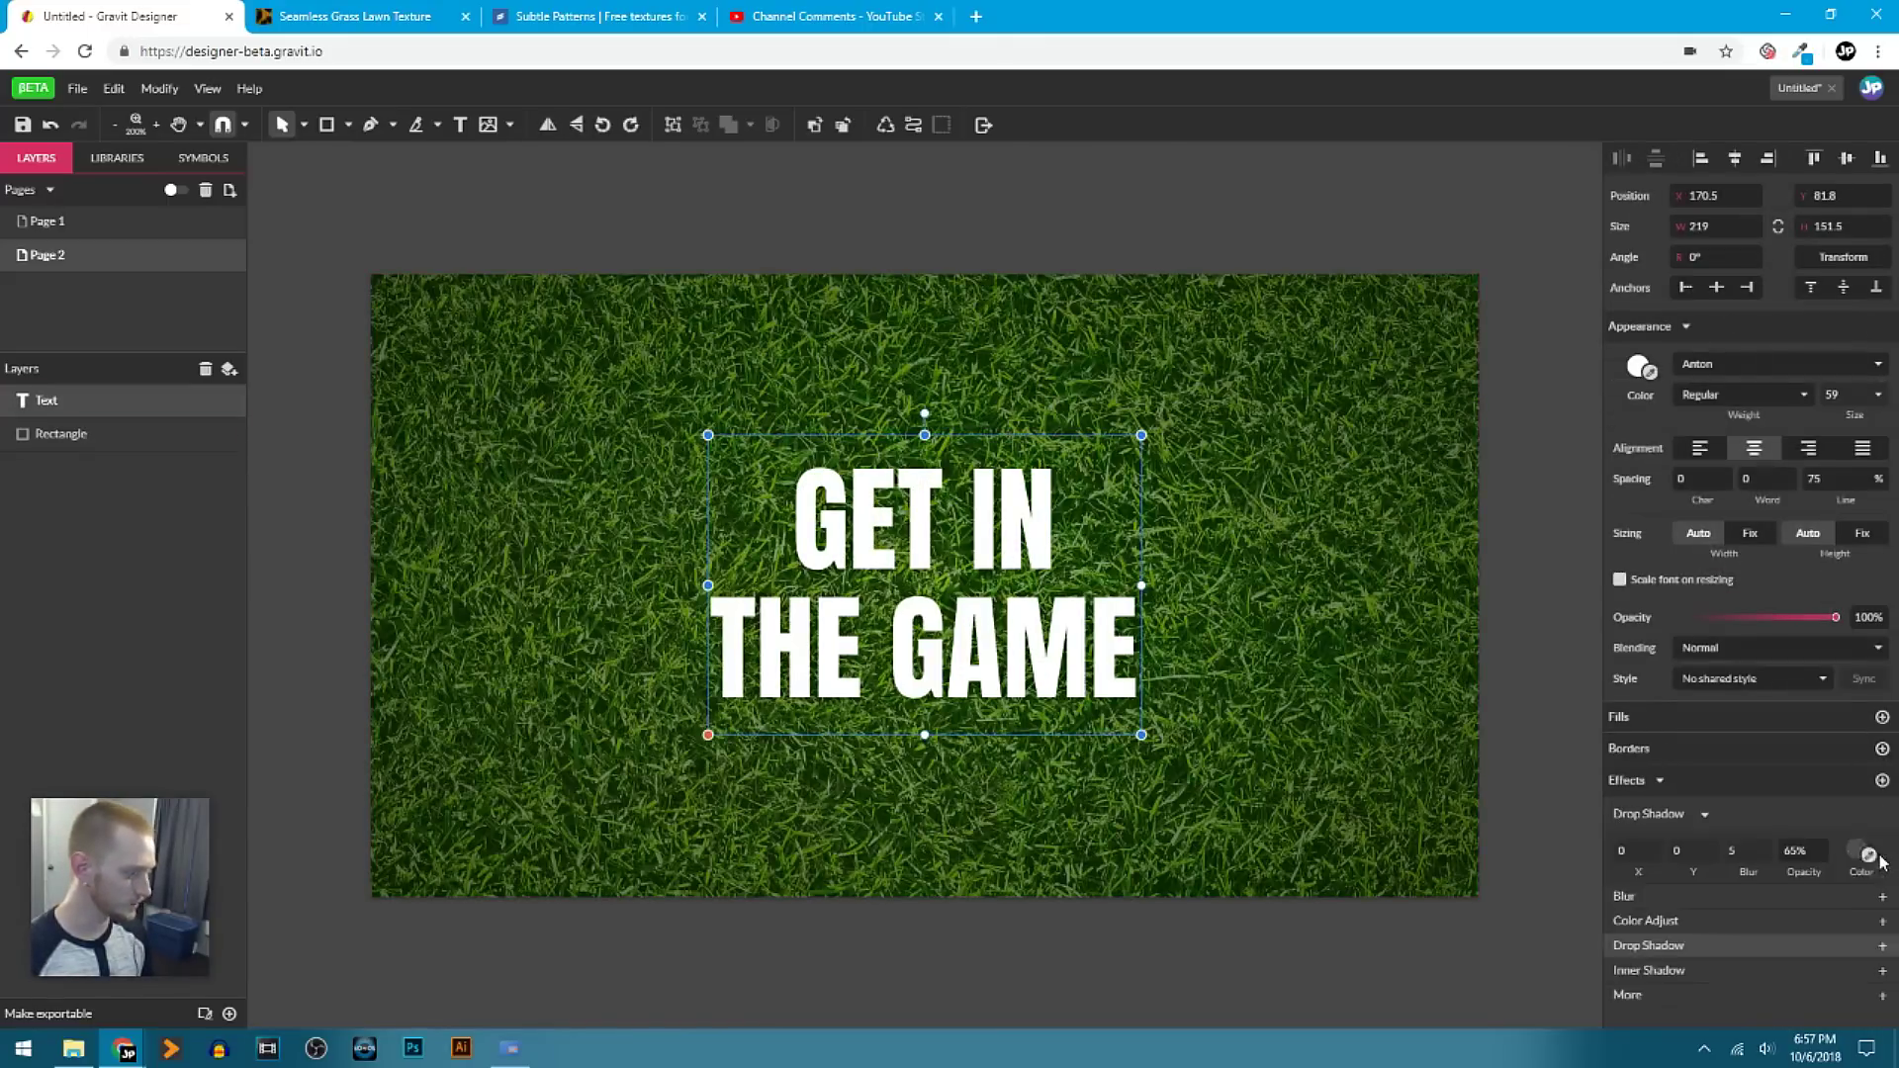
left_click(1526, 394)
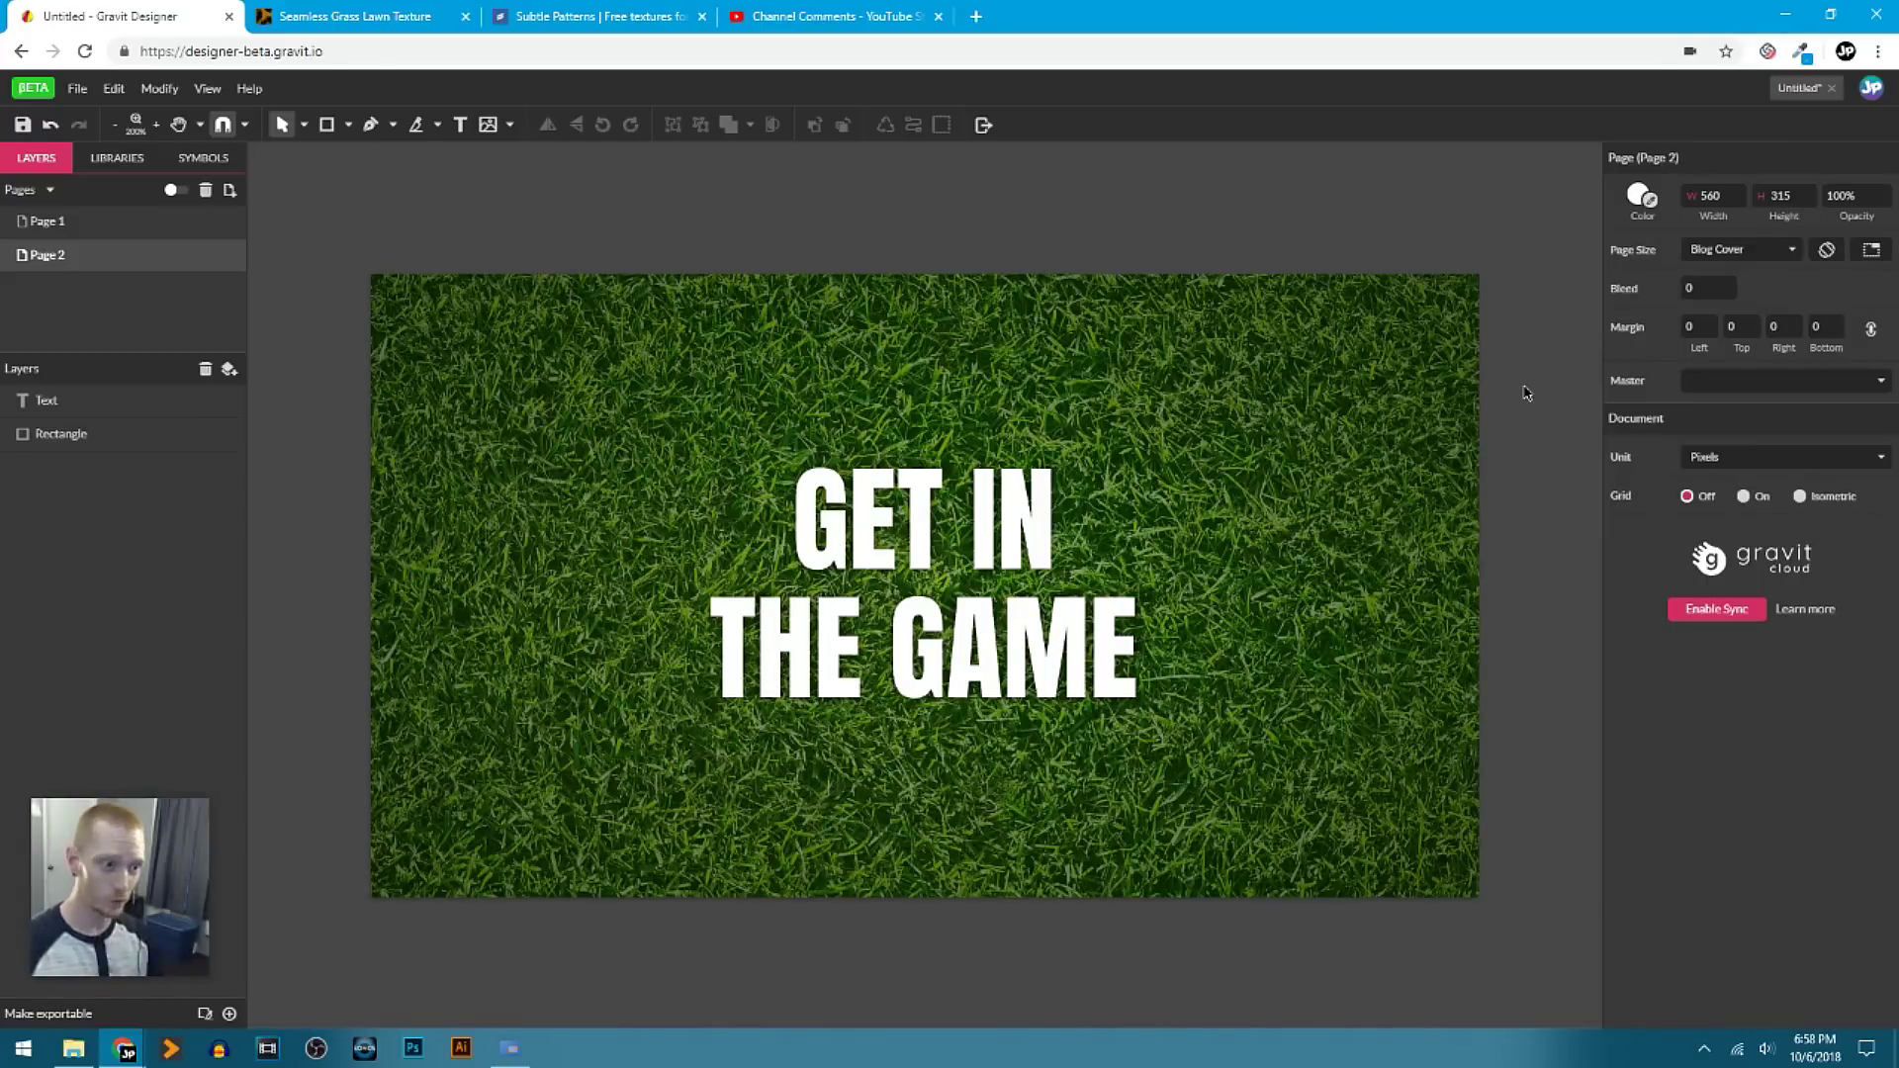
left_click(229, 190)
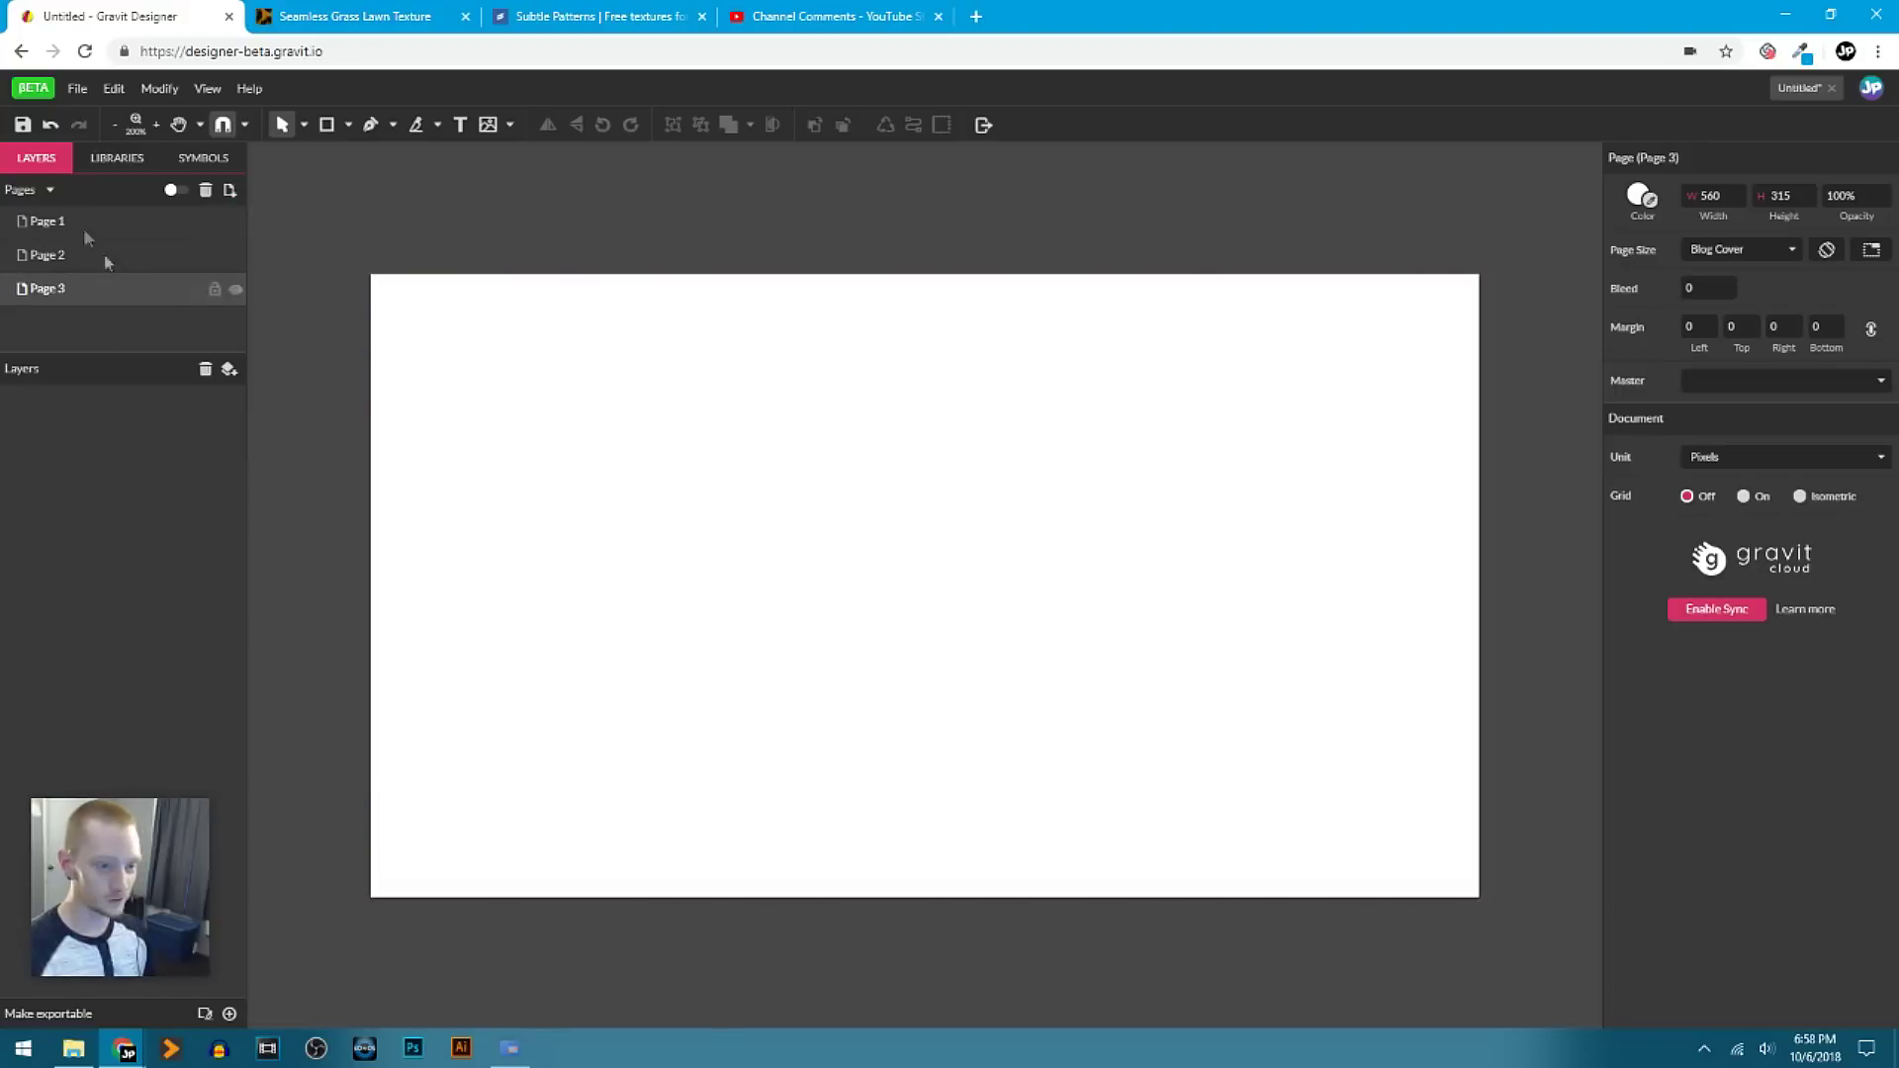
Draw a small circle on Page 3 and fill it black.
left_click(349, 125)
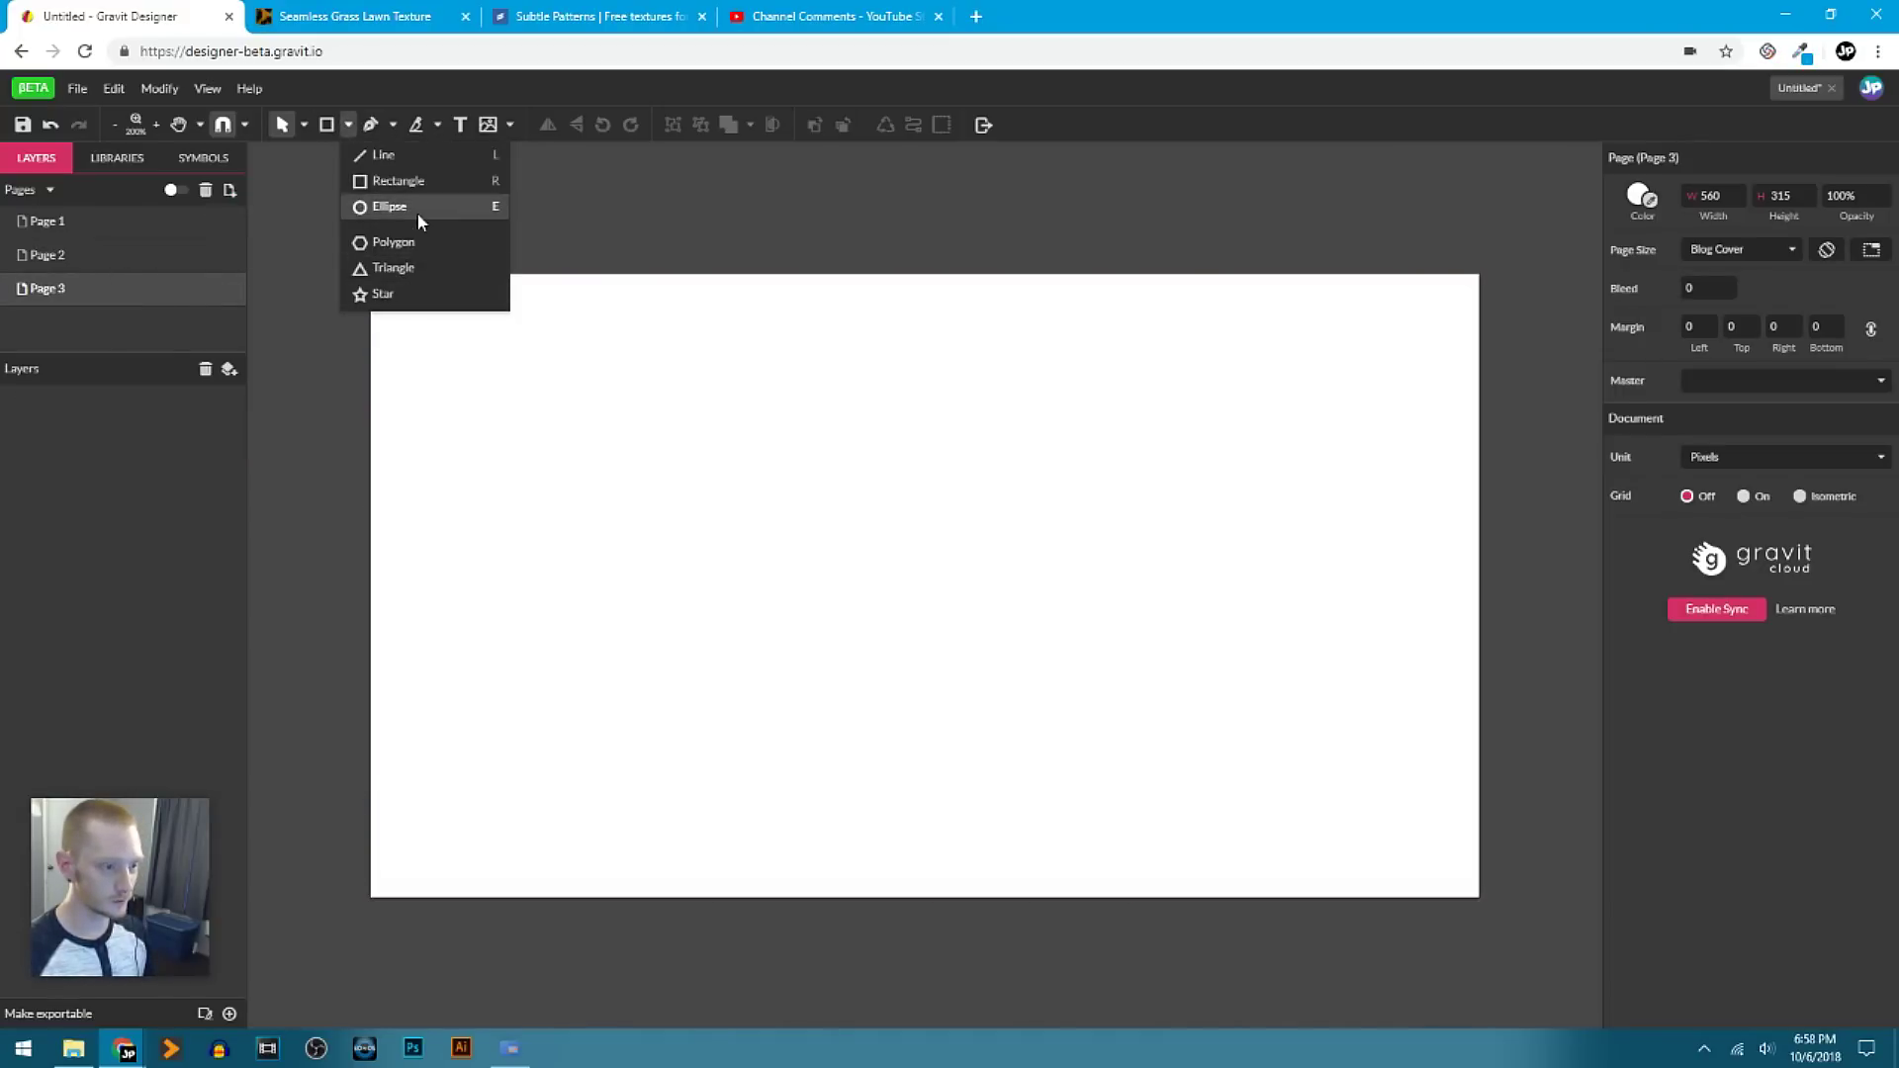
left_click(390, 207)
left_click_drag(559, 411, 660, 512)
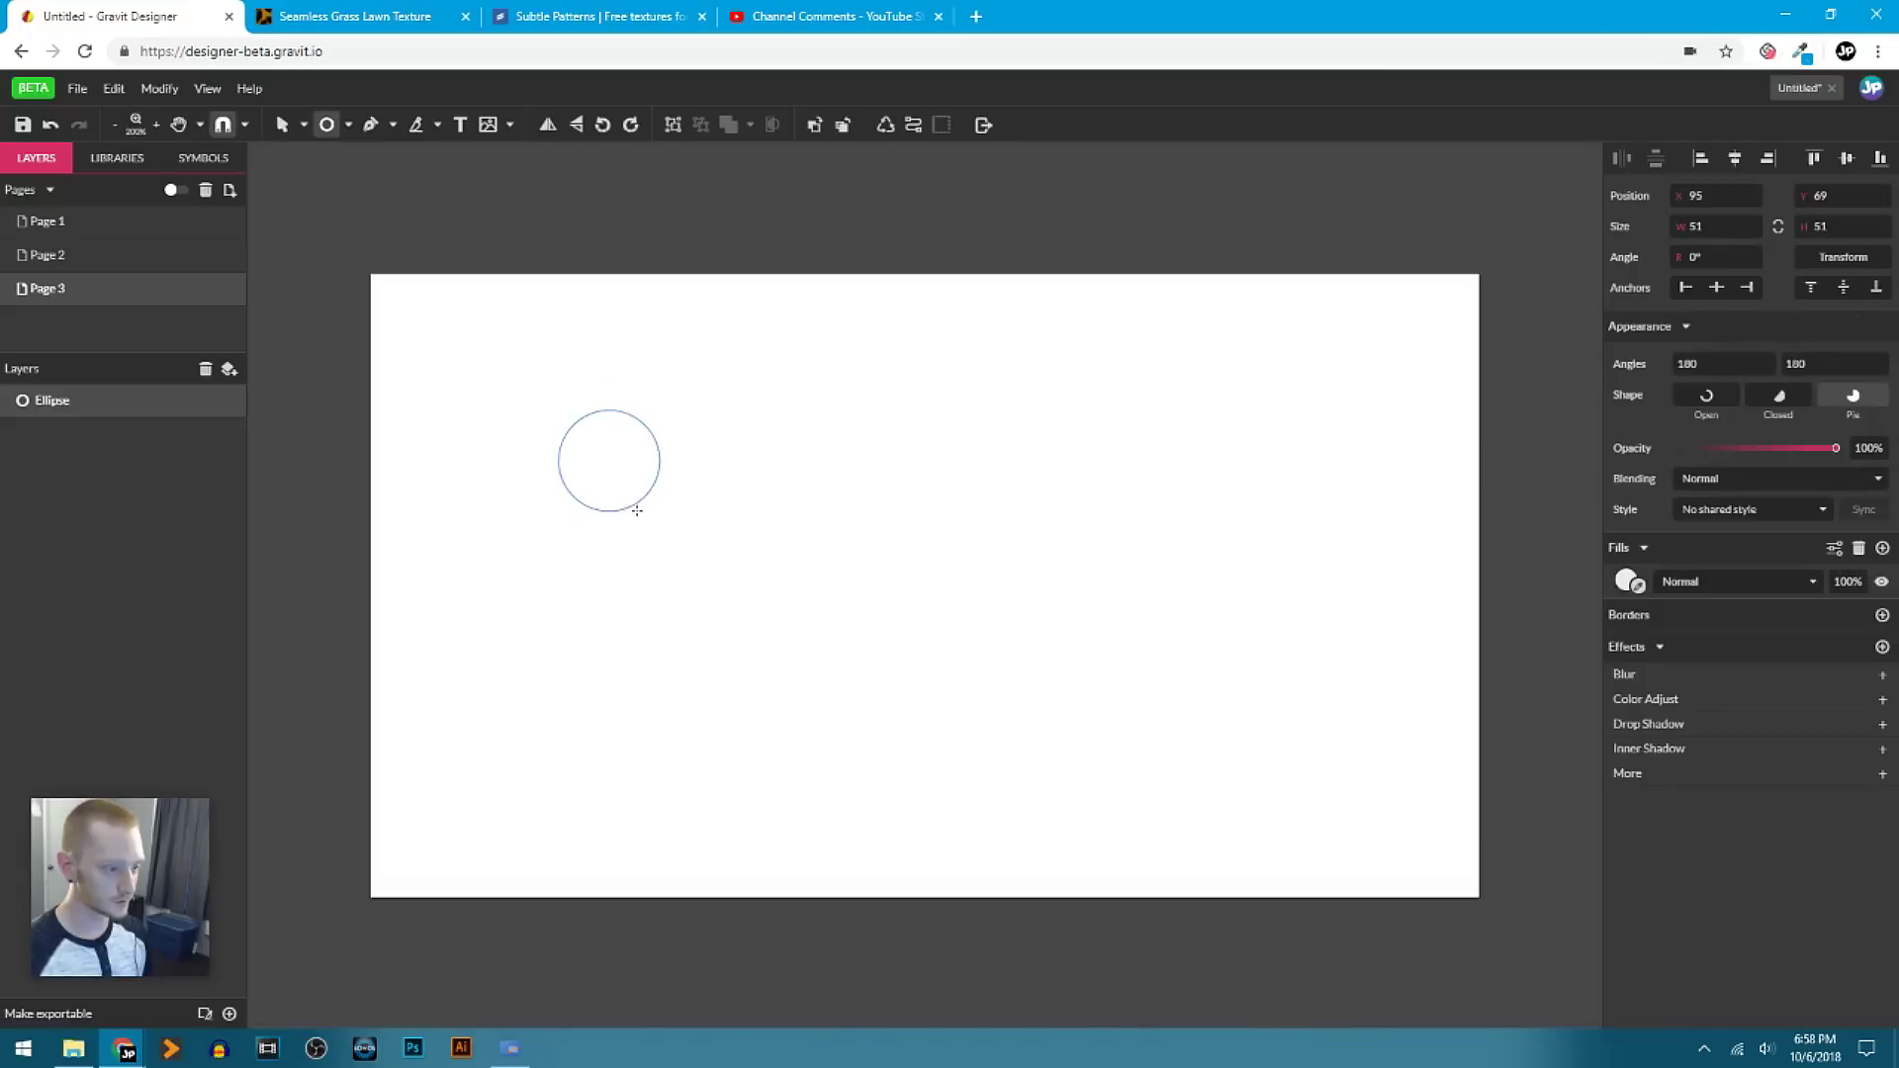
left_click(1627, 582)
left_click_drag(1677, 750, 1603, 784)
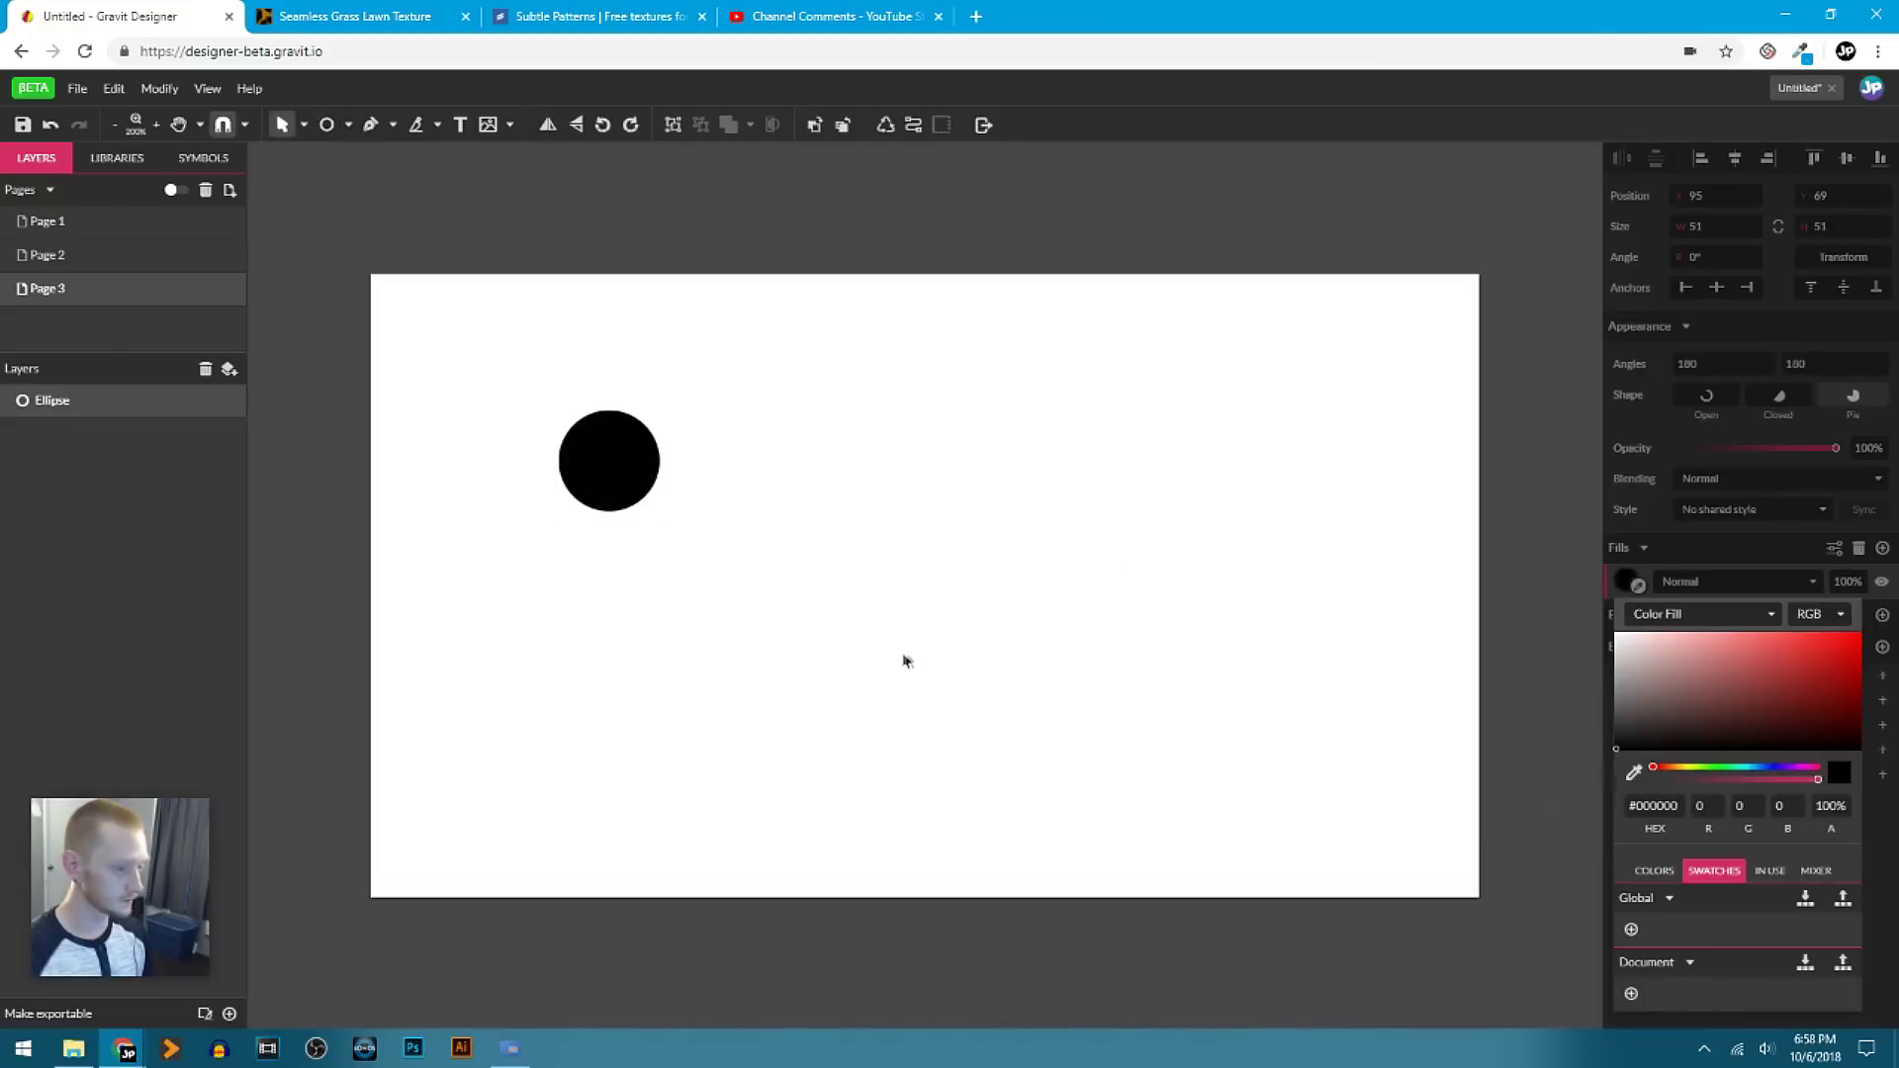
left_click(616, 446)
Add two more circles of different sizes, group all three, and draw a rectangle at top right.
left_click_drag(657, 508, 559, 550)
left_click(664, 517)
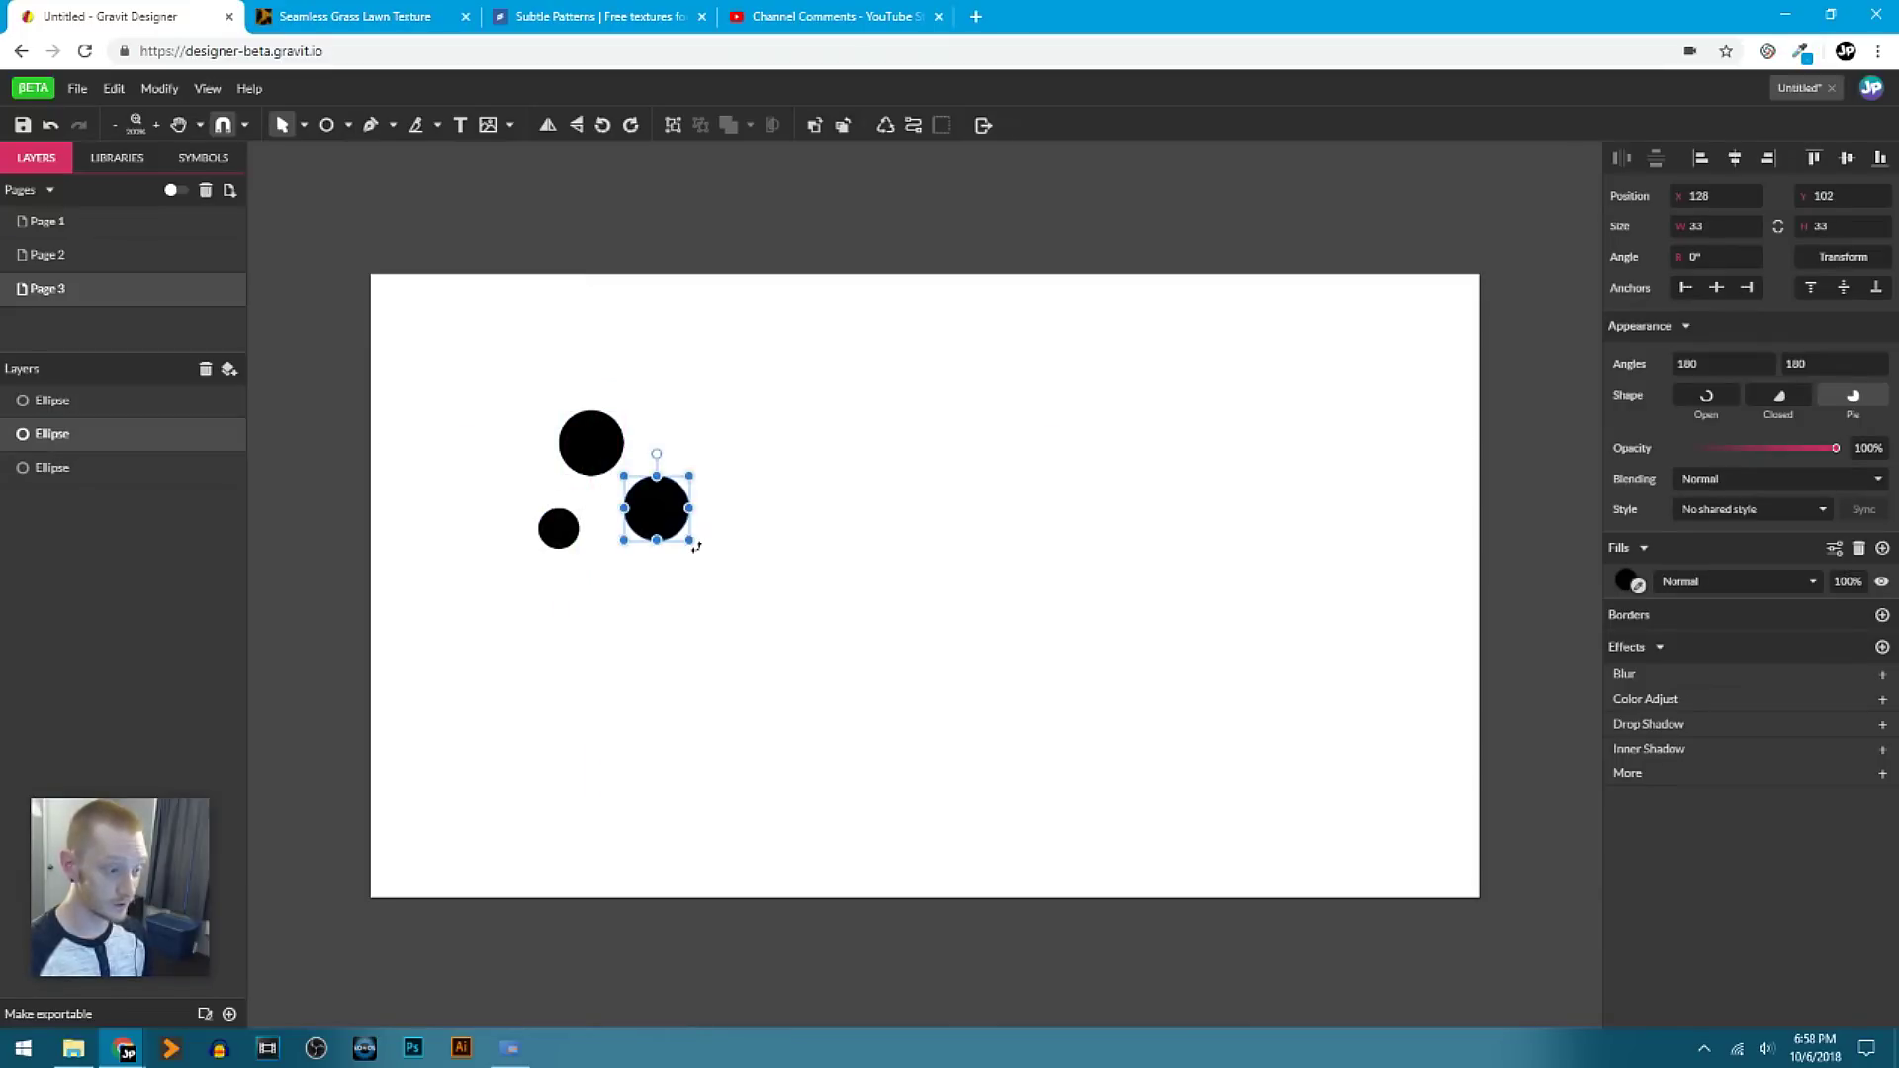
left_click_drag(691, 546, 577, 543)
left_click(744, 651)
left_click_drag(745, 651, 545, 407)
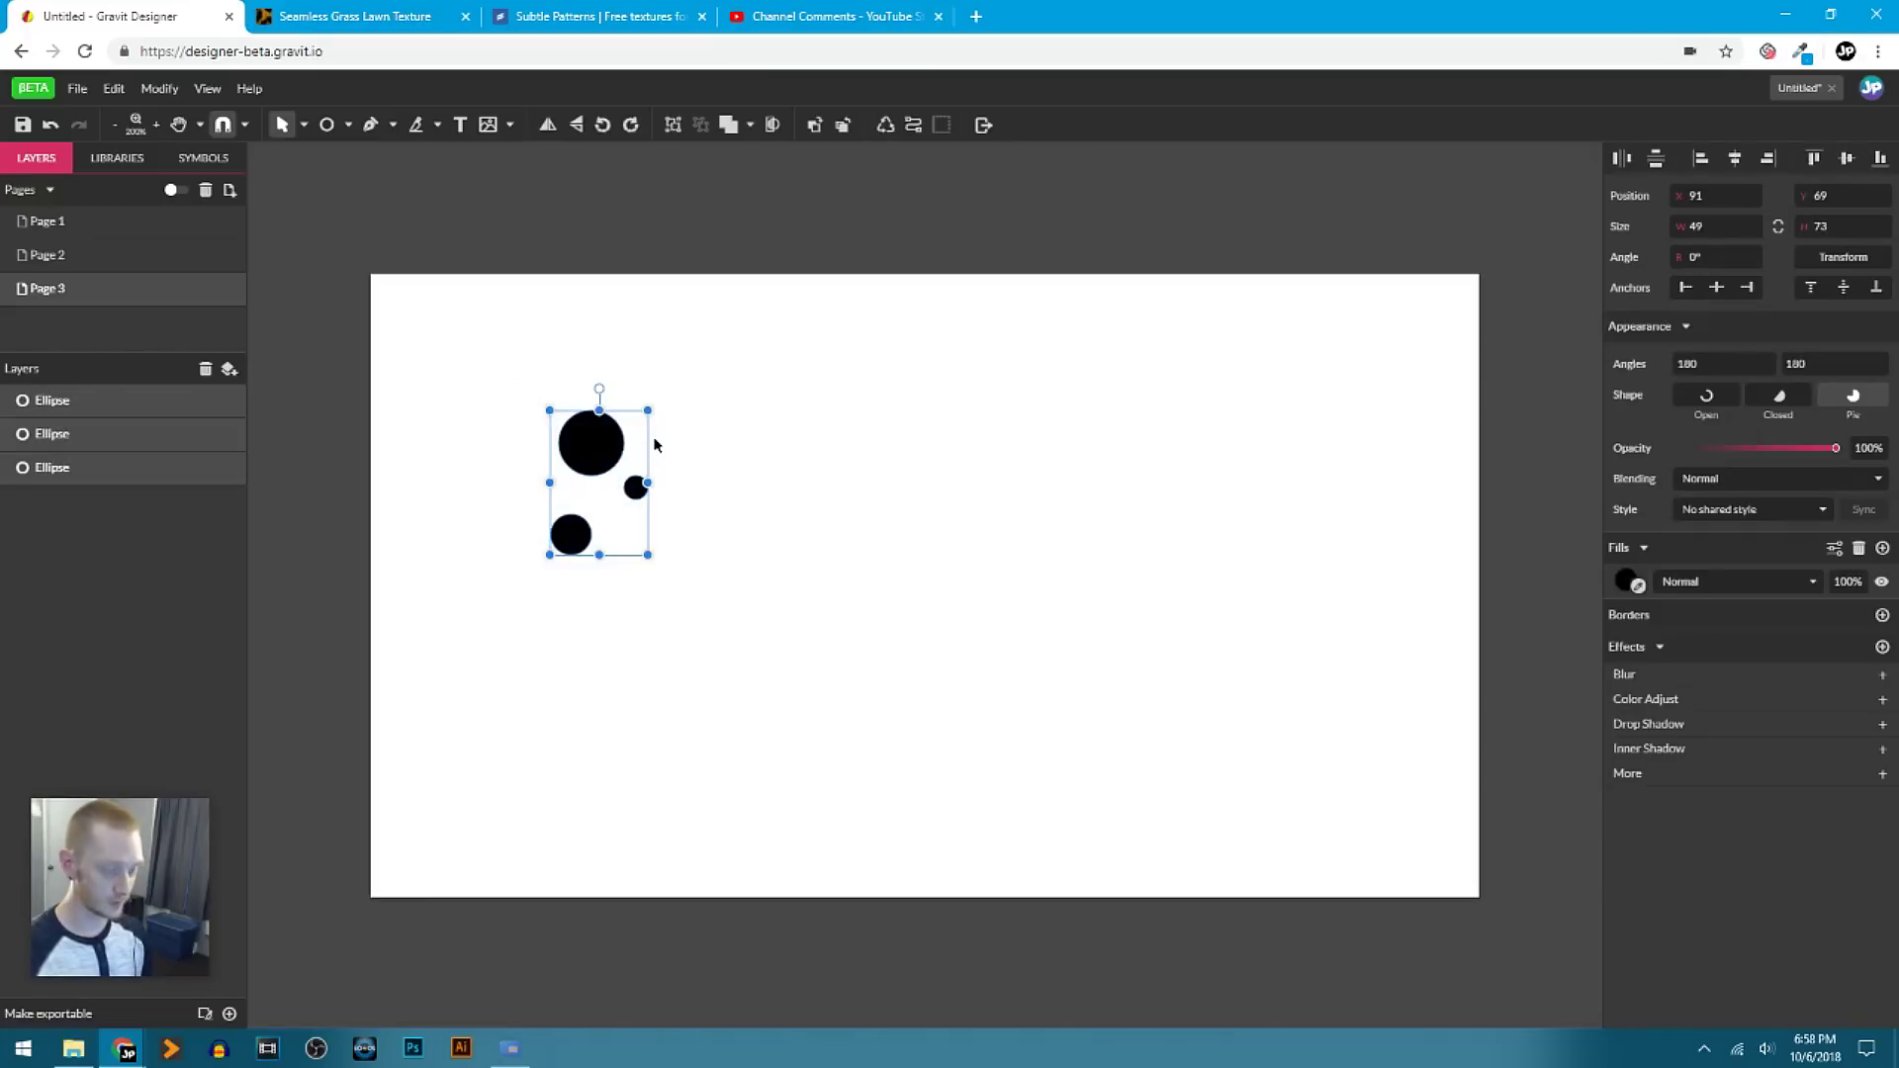
key("ctrl+g")
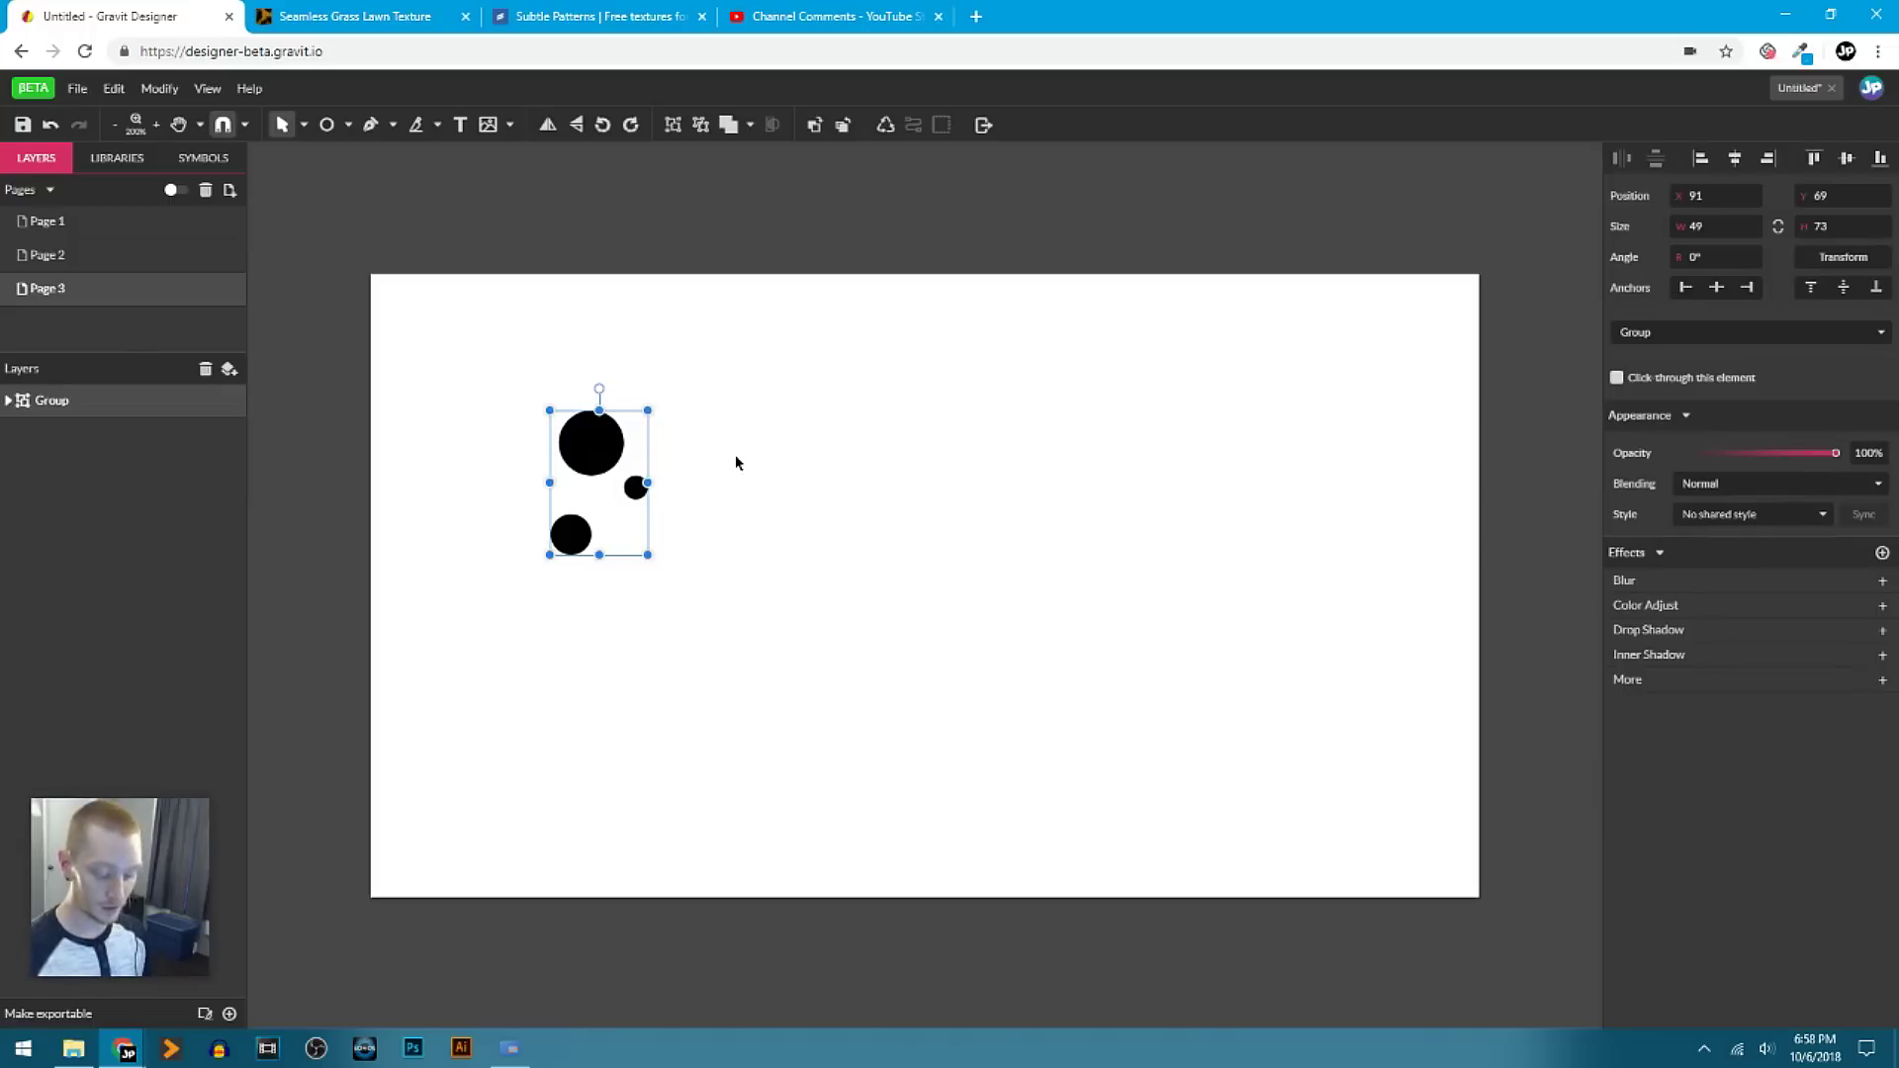
left_click(965, 450)
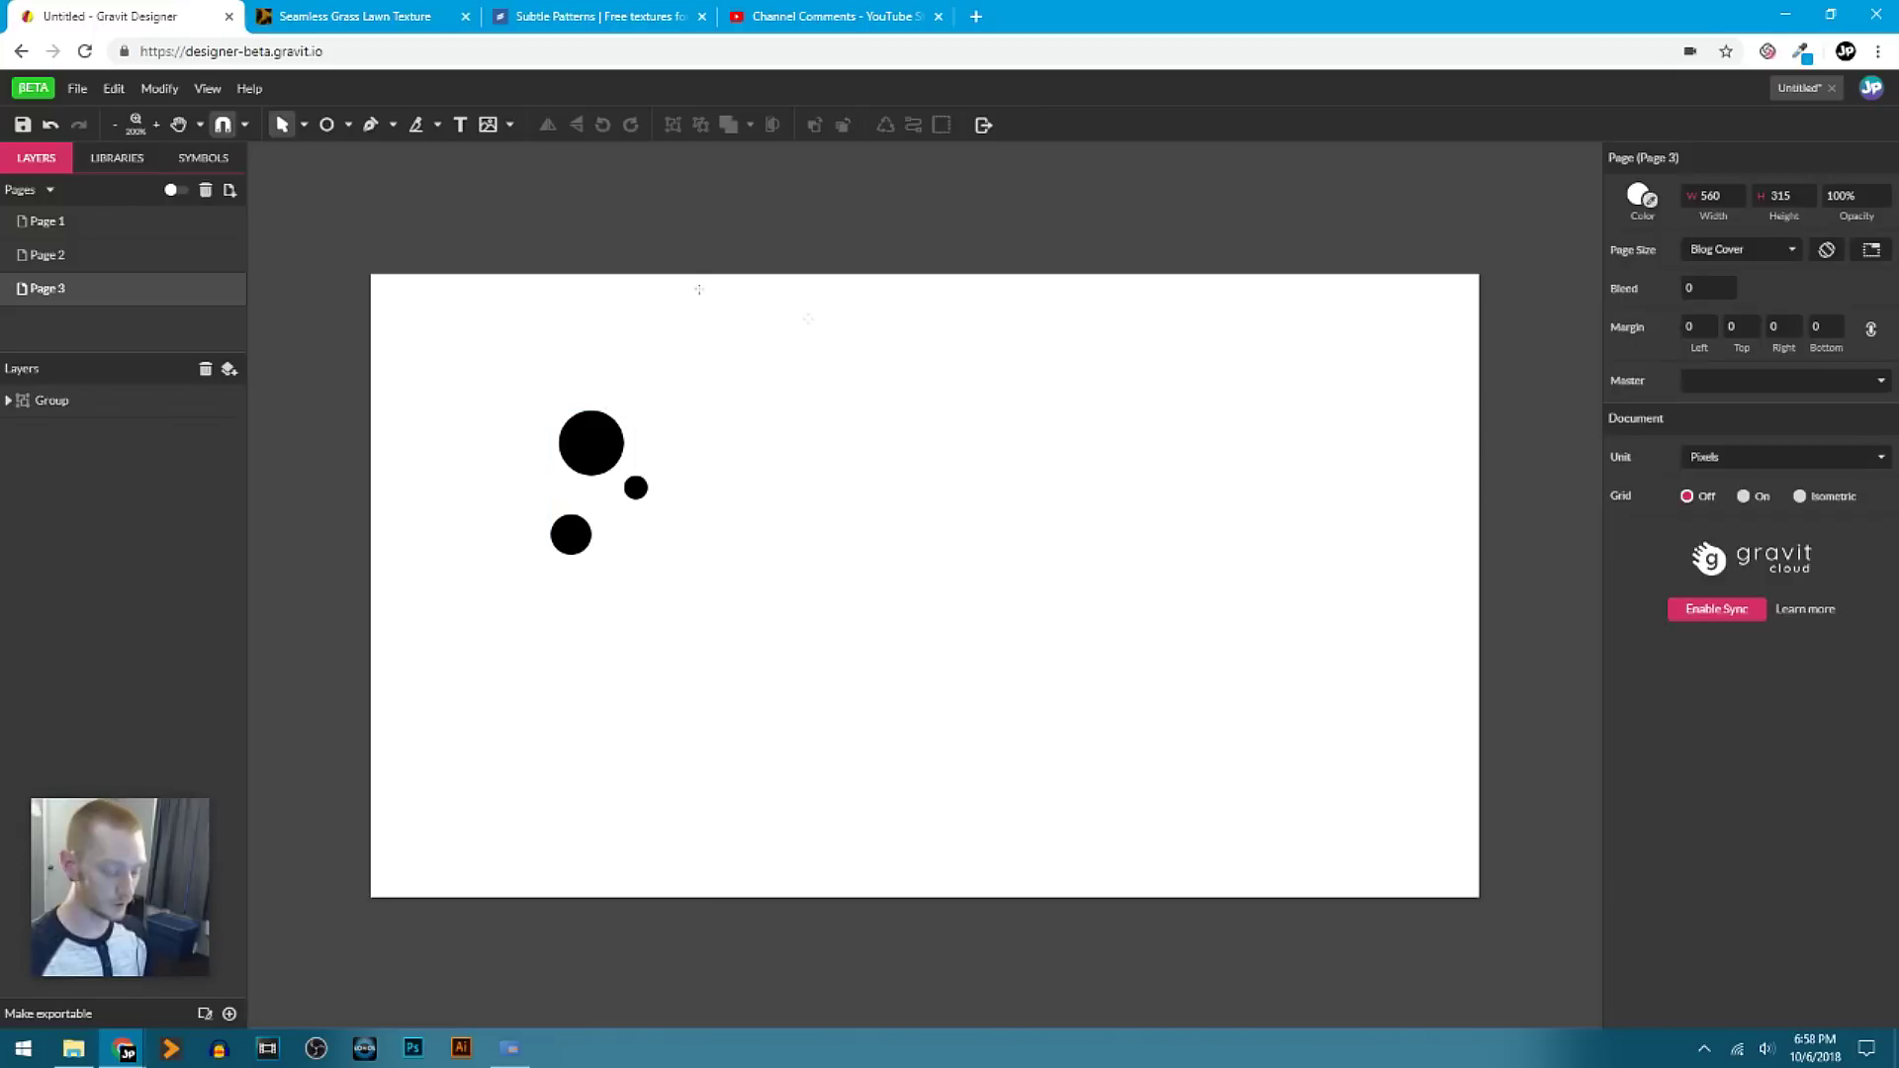
key("r")
left_click_drag(731, 282, 1434, 543)
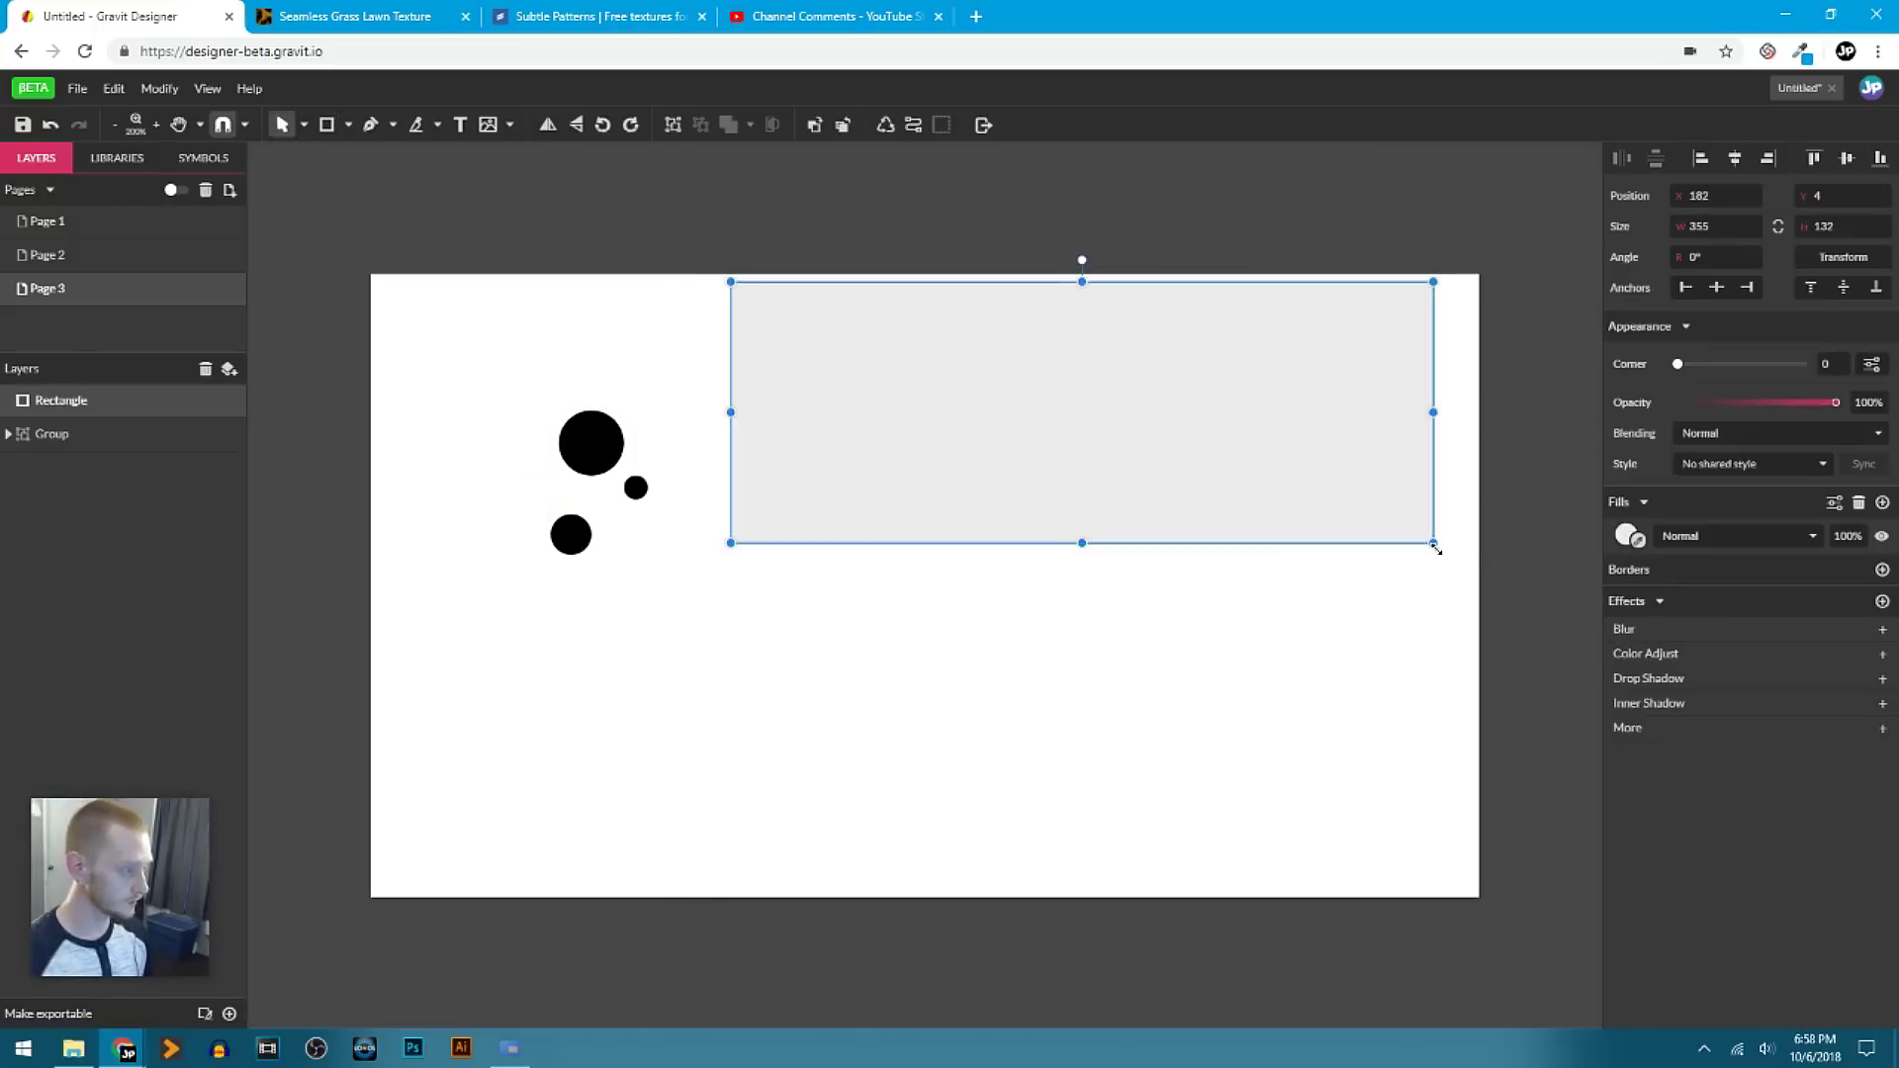
Change the rectangle's fill to a Texture Fill using the pasted three-circle group.
left_click(1627, 535)
left_click(1729, 578)
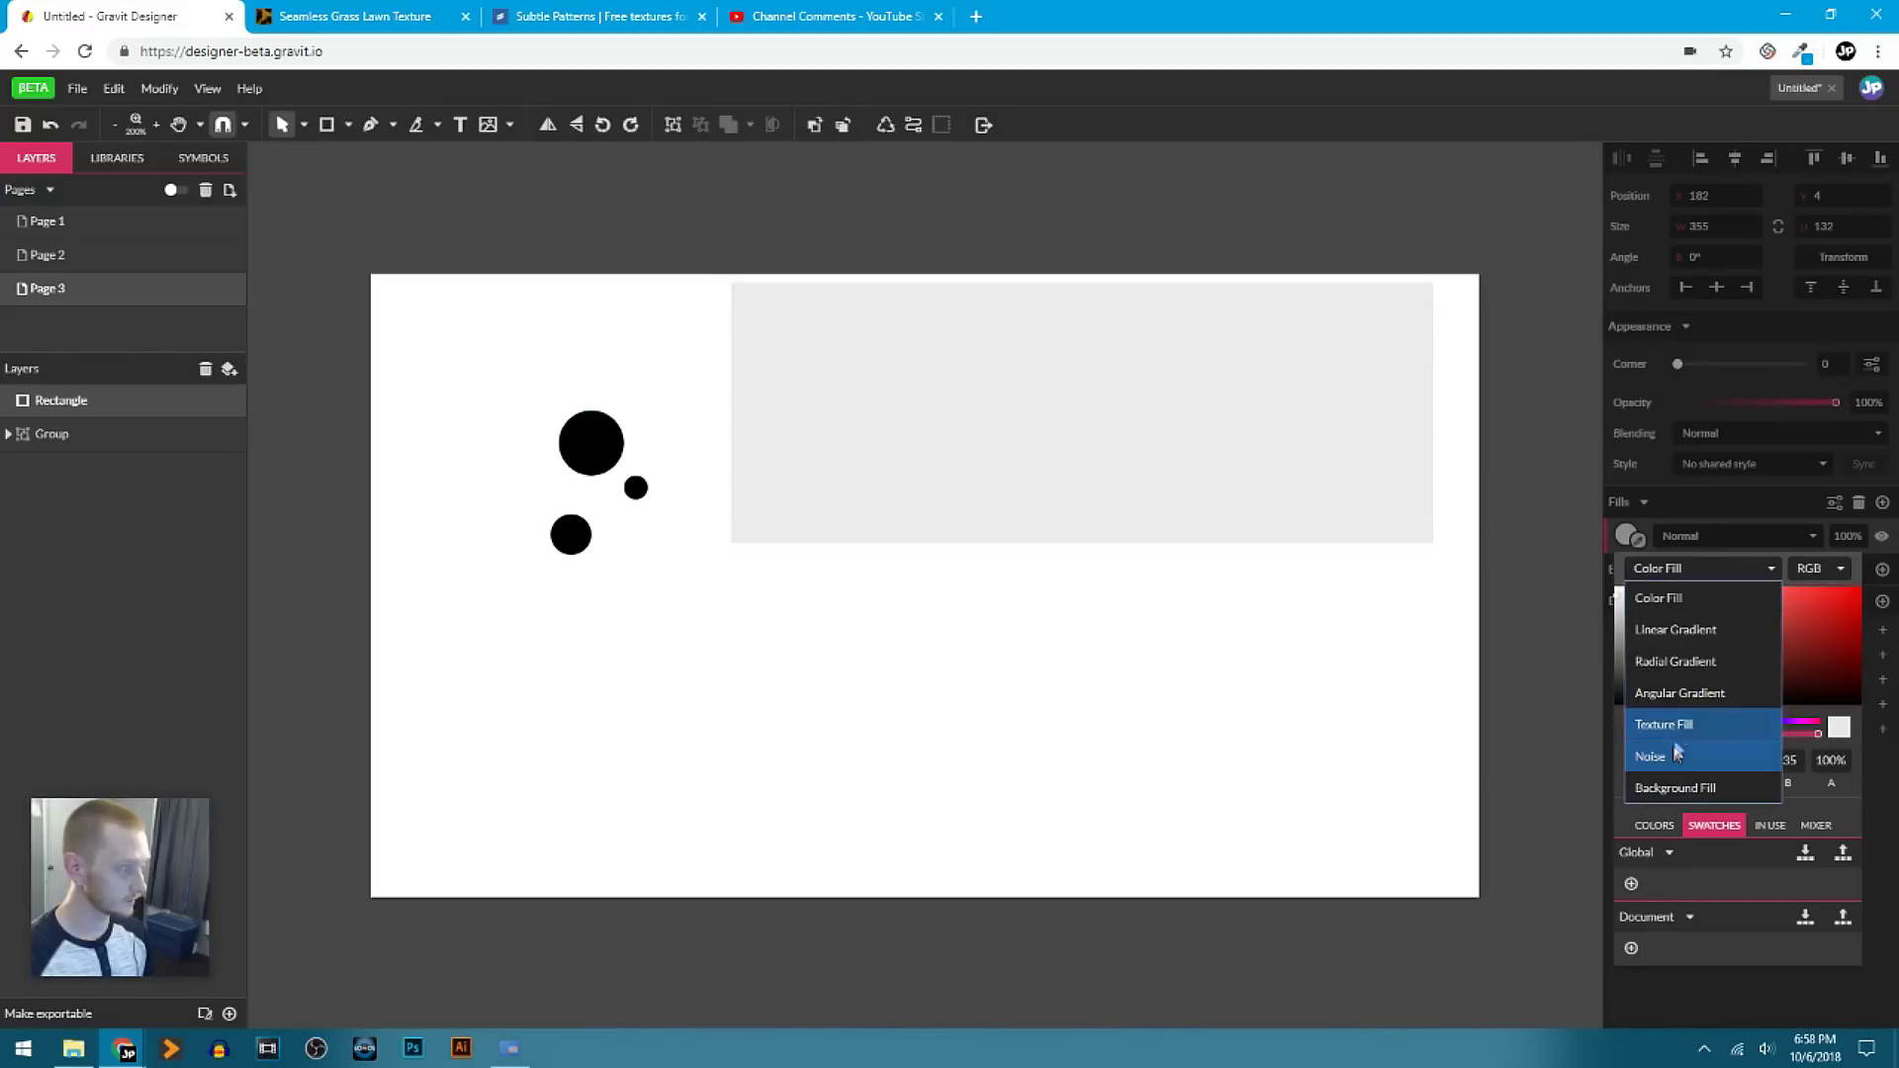
left_click(1751, 723)
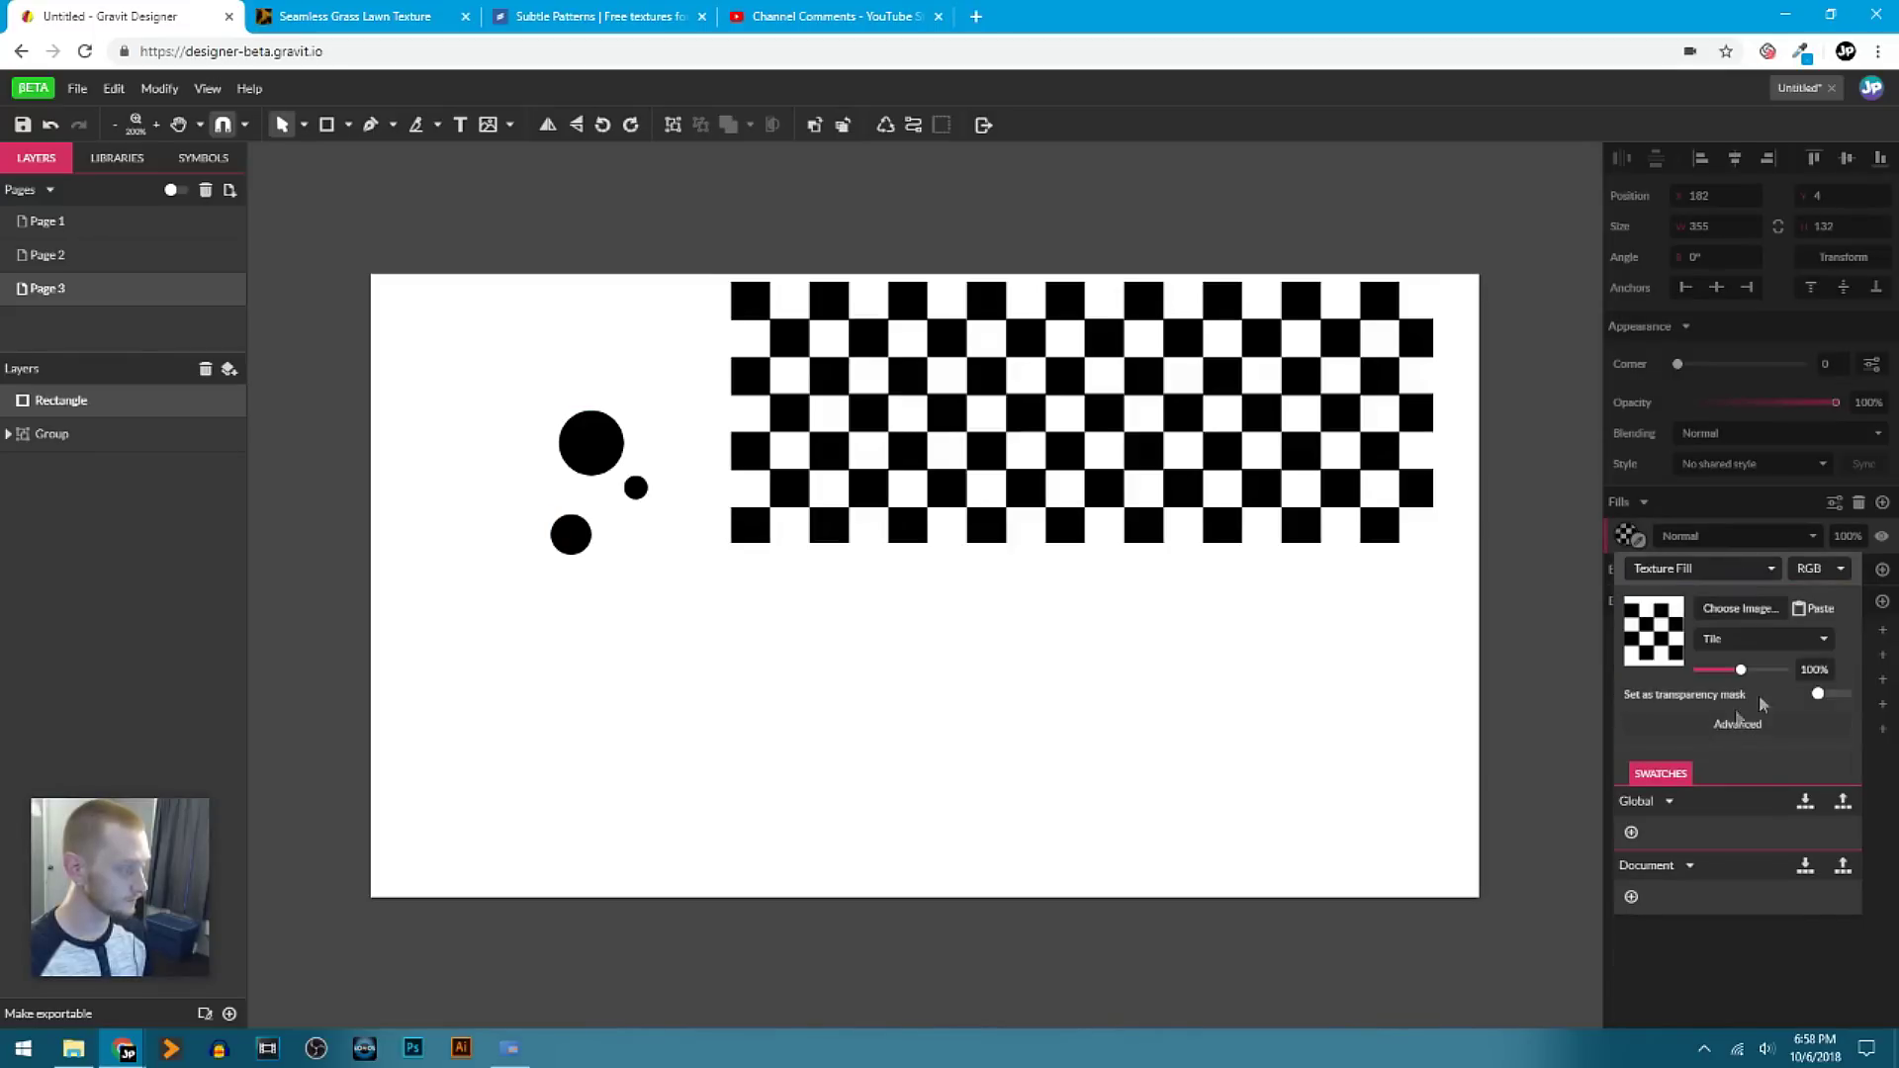
left_click(1825, 612)
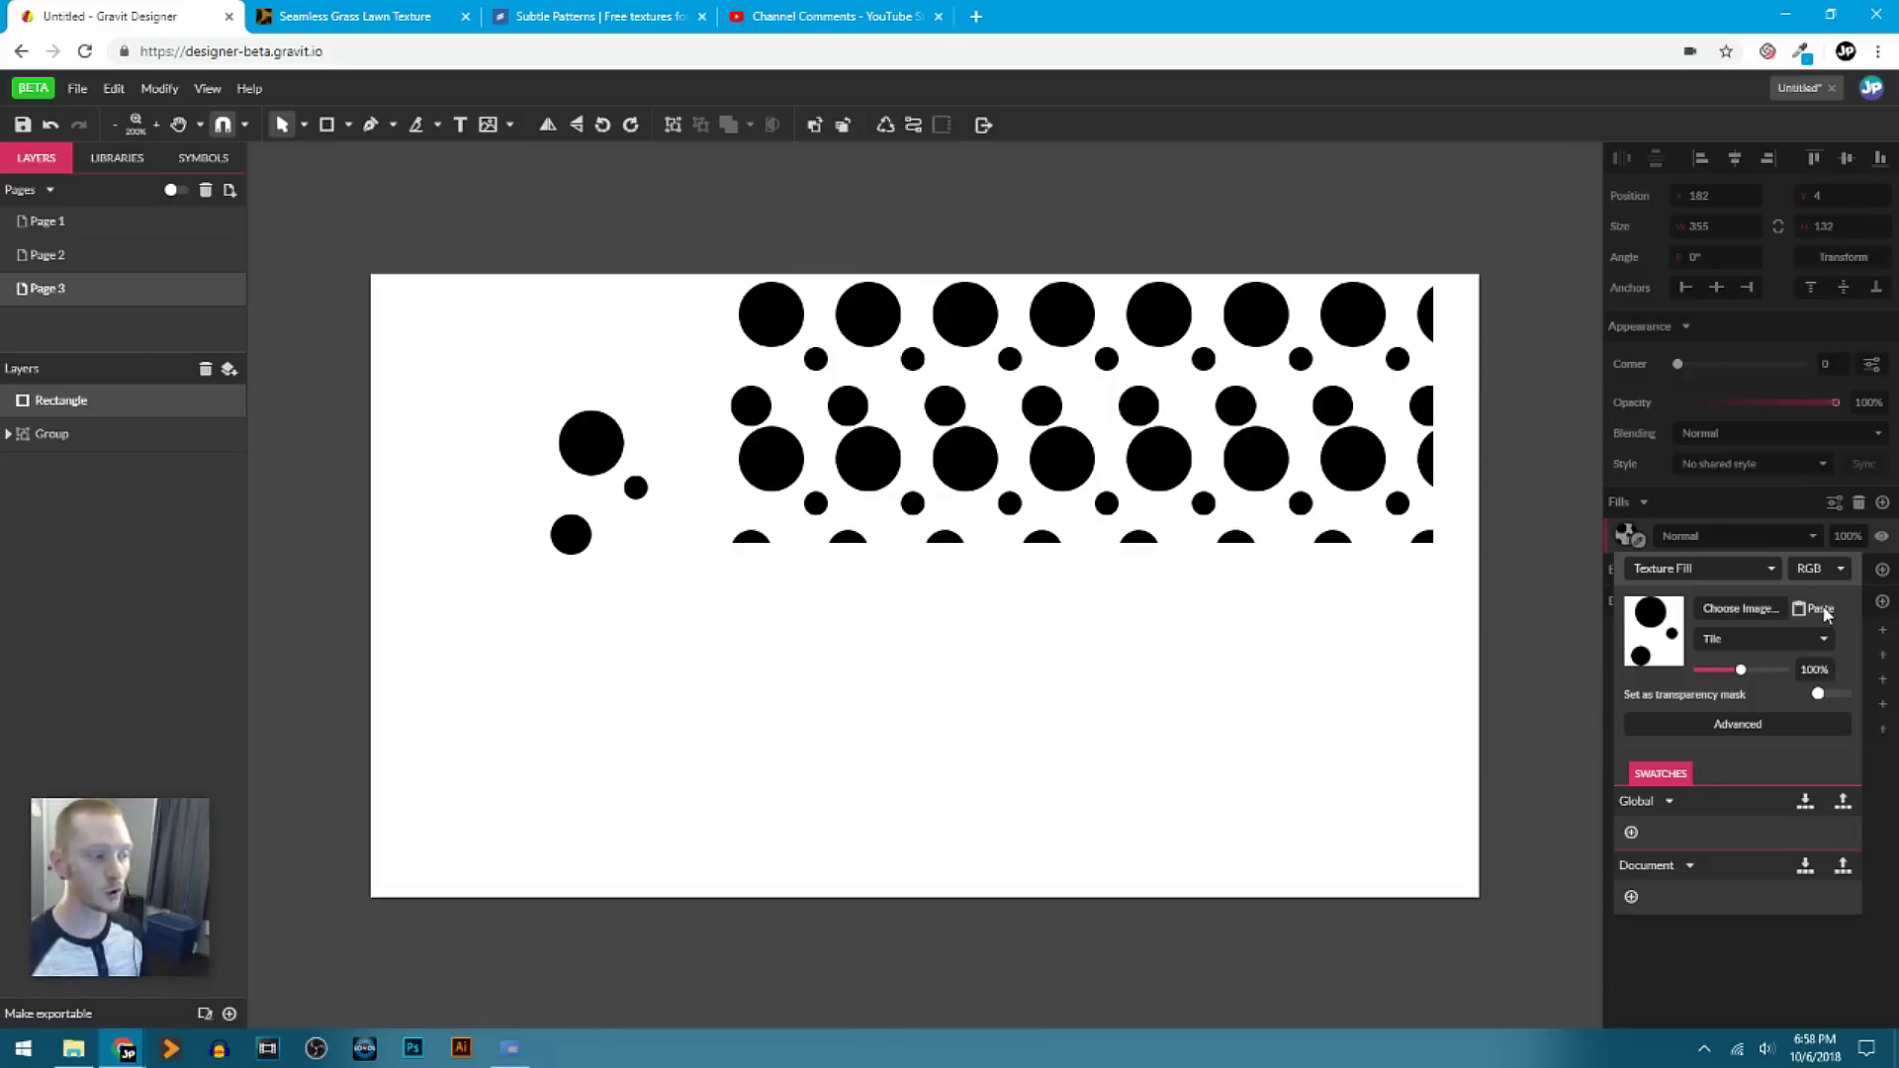
left_click(1715, 509)
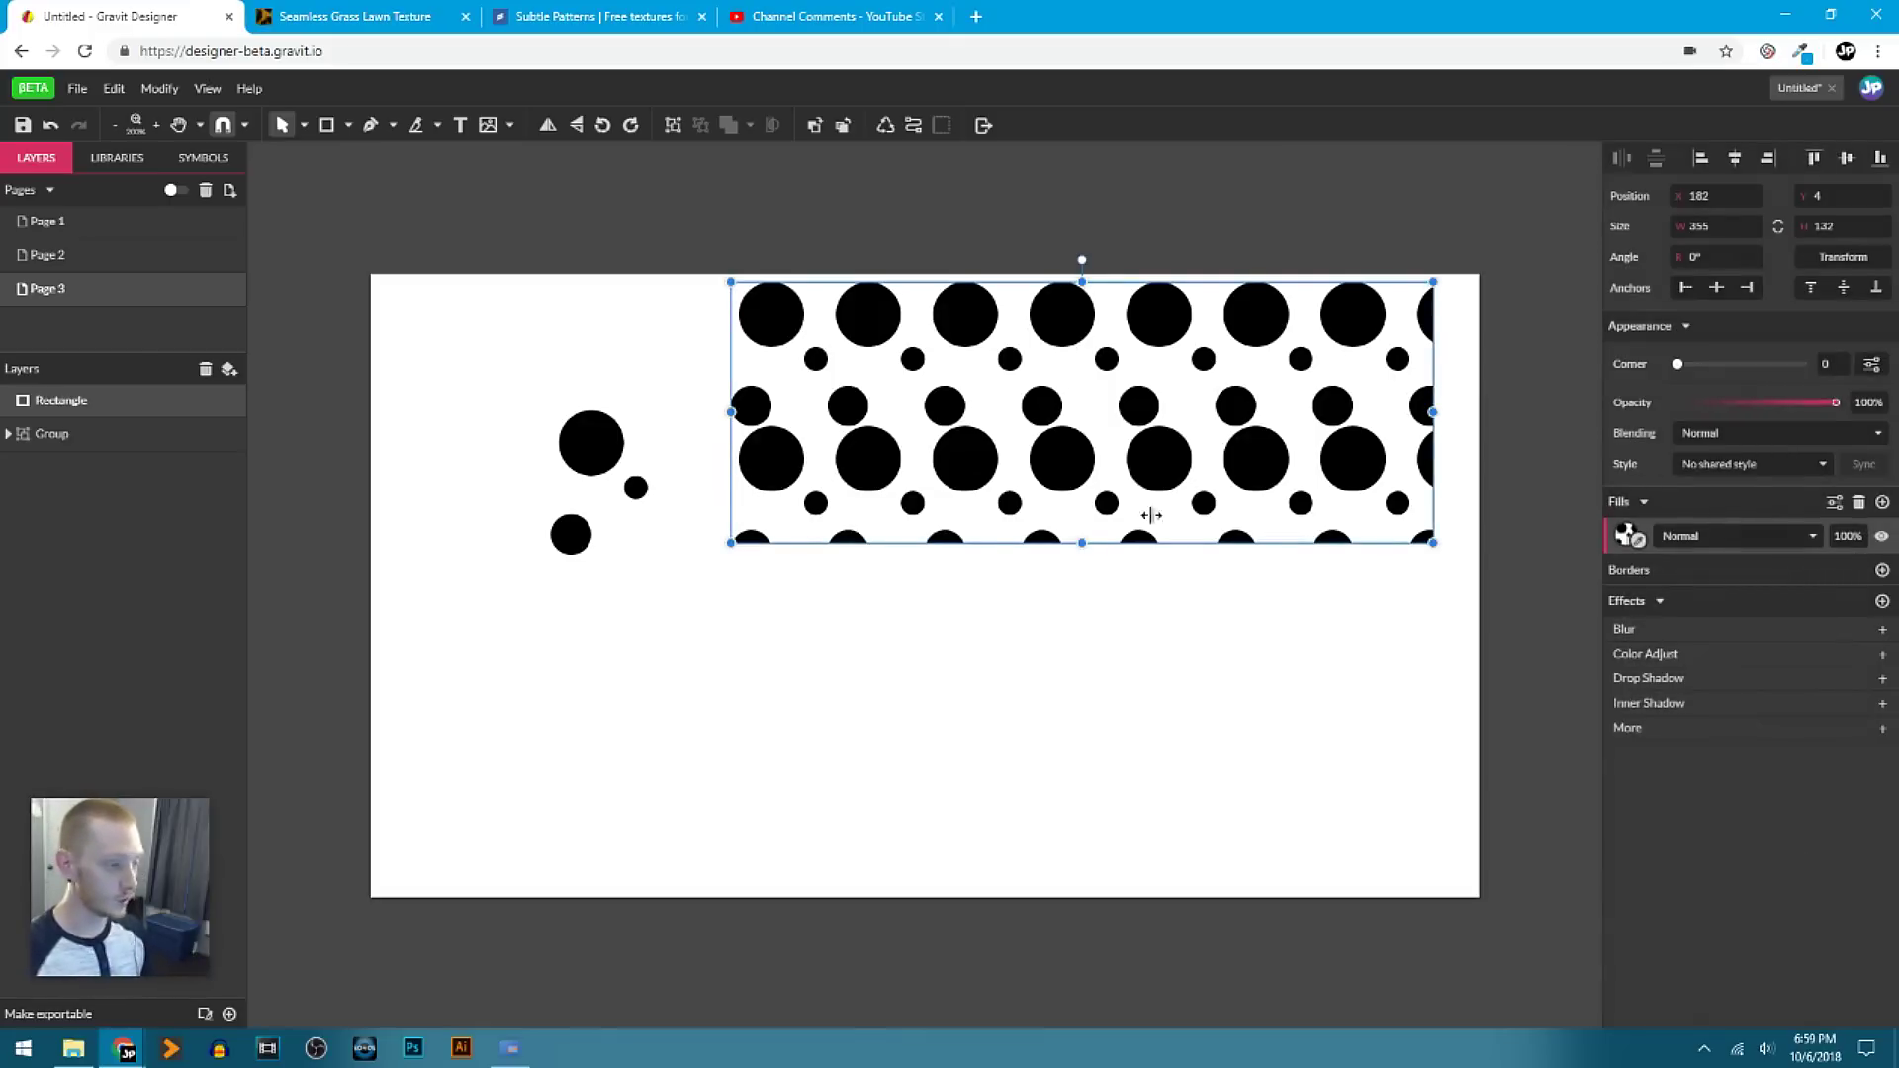
Move the circle group to the top-left corner and squeeze it into narrow ellipses.
left_click(592, 440)
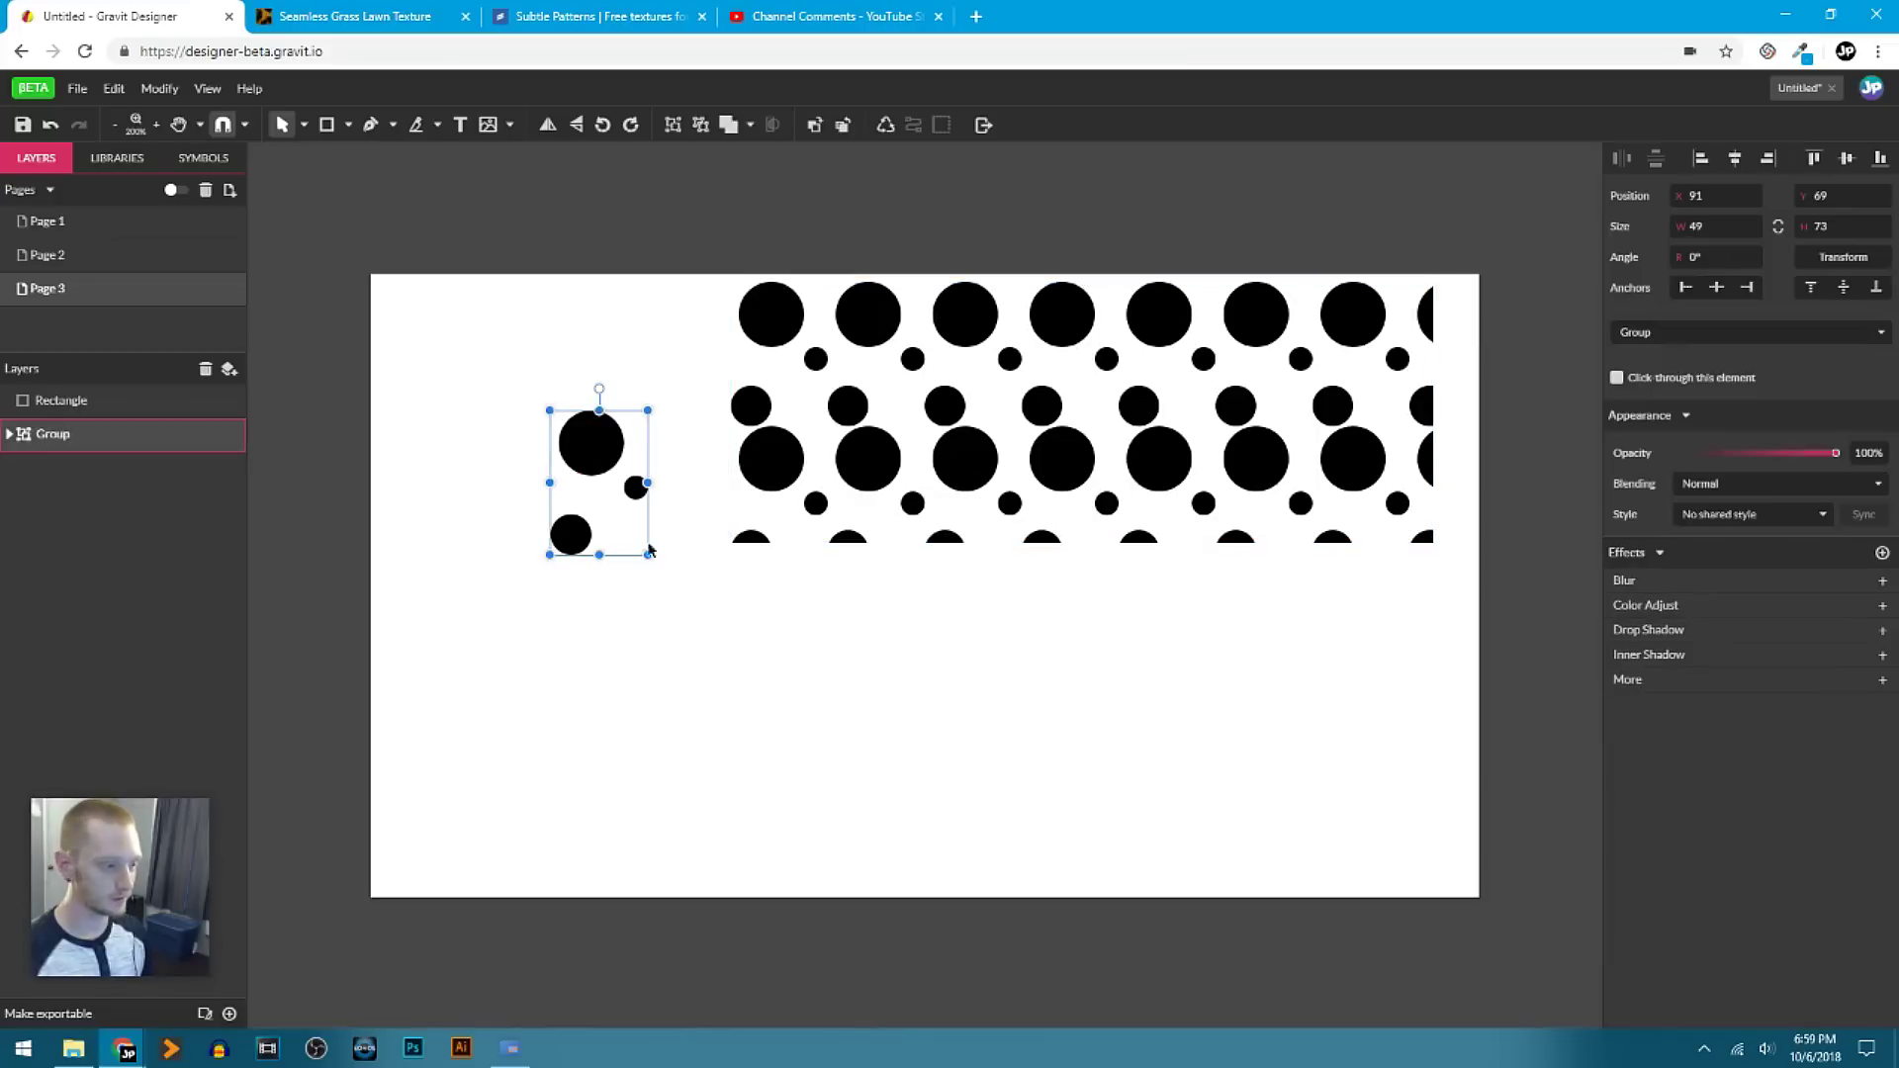
left_click_drag(590, 446, 436, 358)
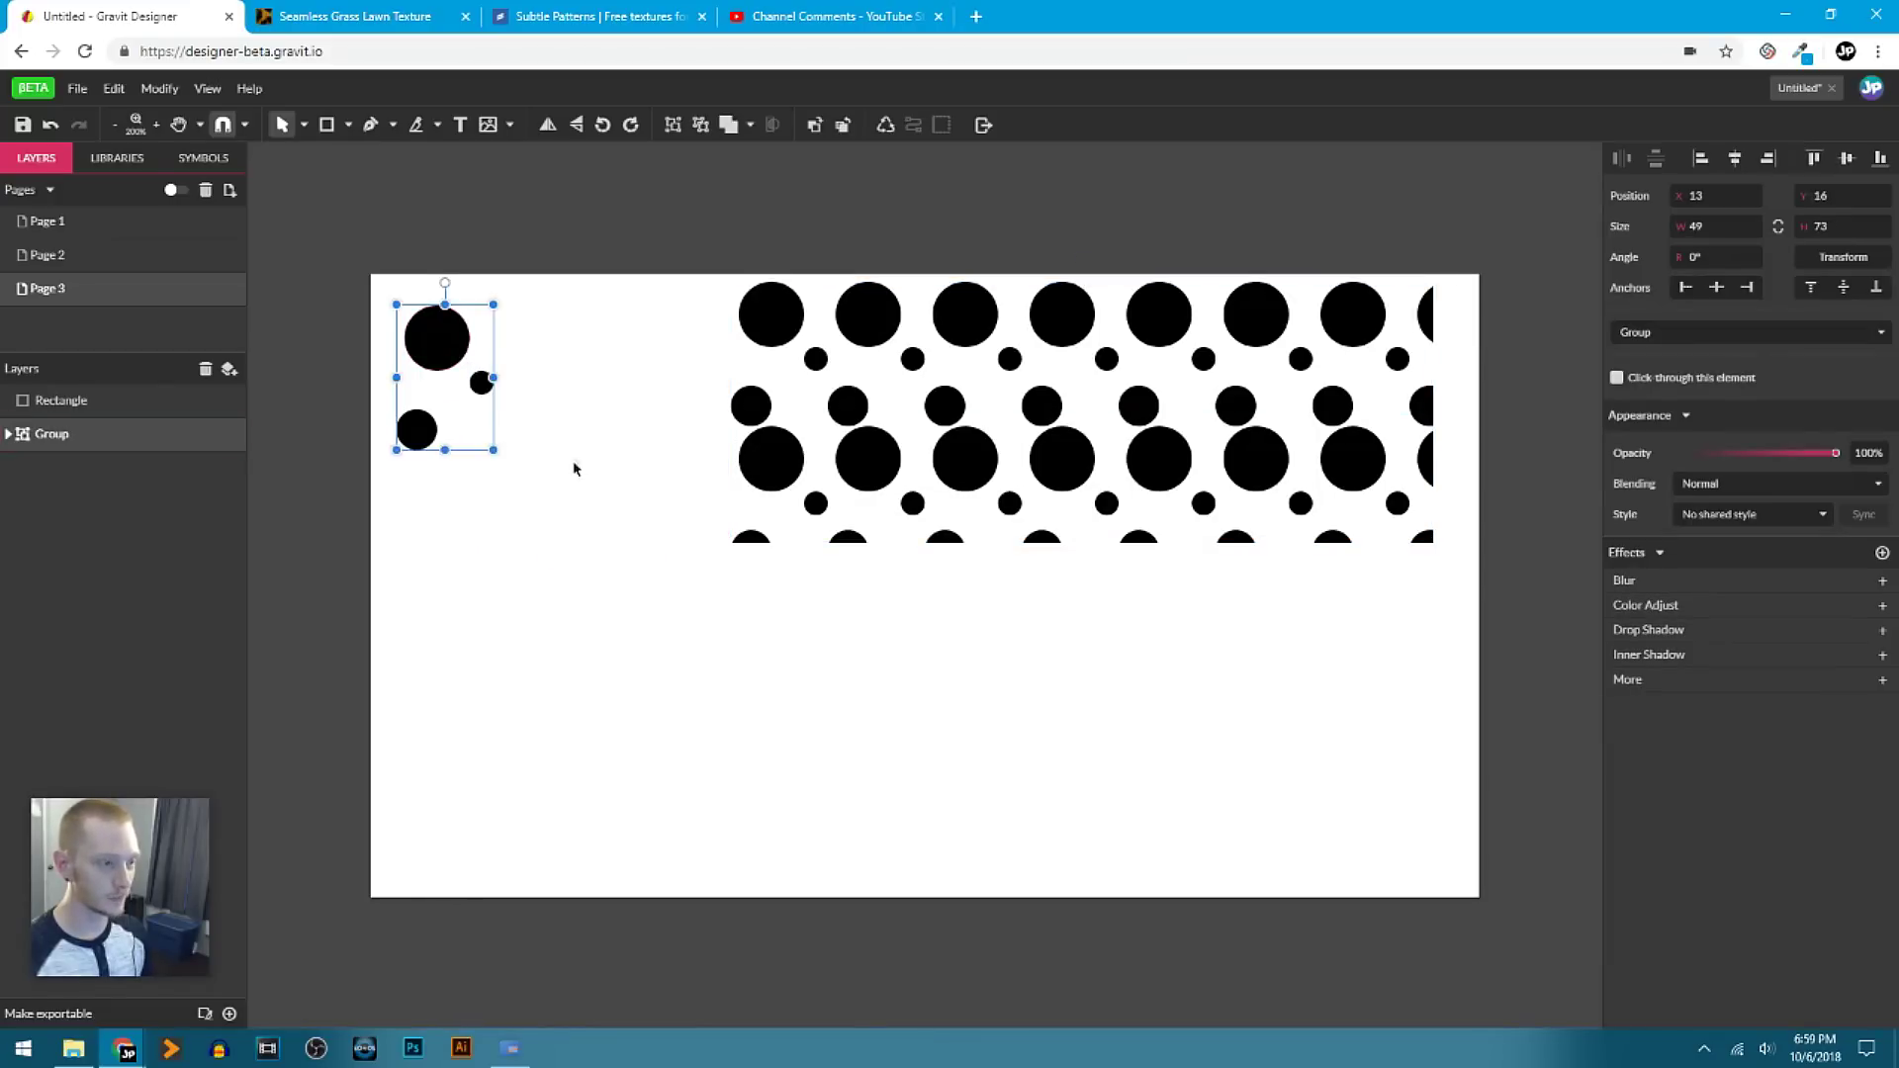
left_click_drag(493, 377, 475, 413)
double_click(410, 341)
left_click(452, 386)
Duplicate and reposition ellipses inside the group to form the five-ellipse arrangement.
key("ctrl+z")
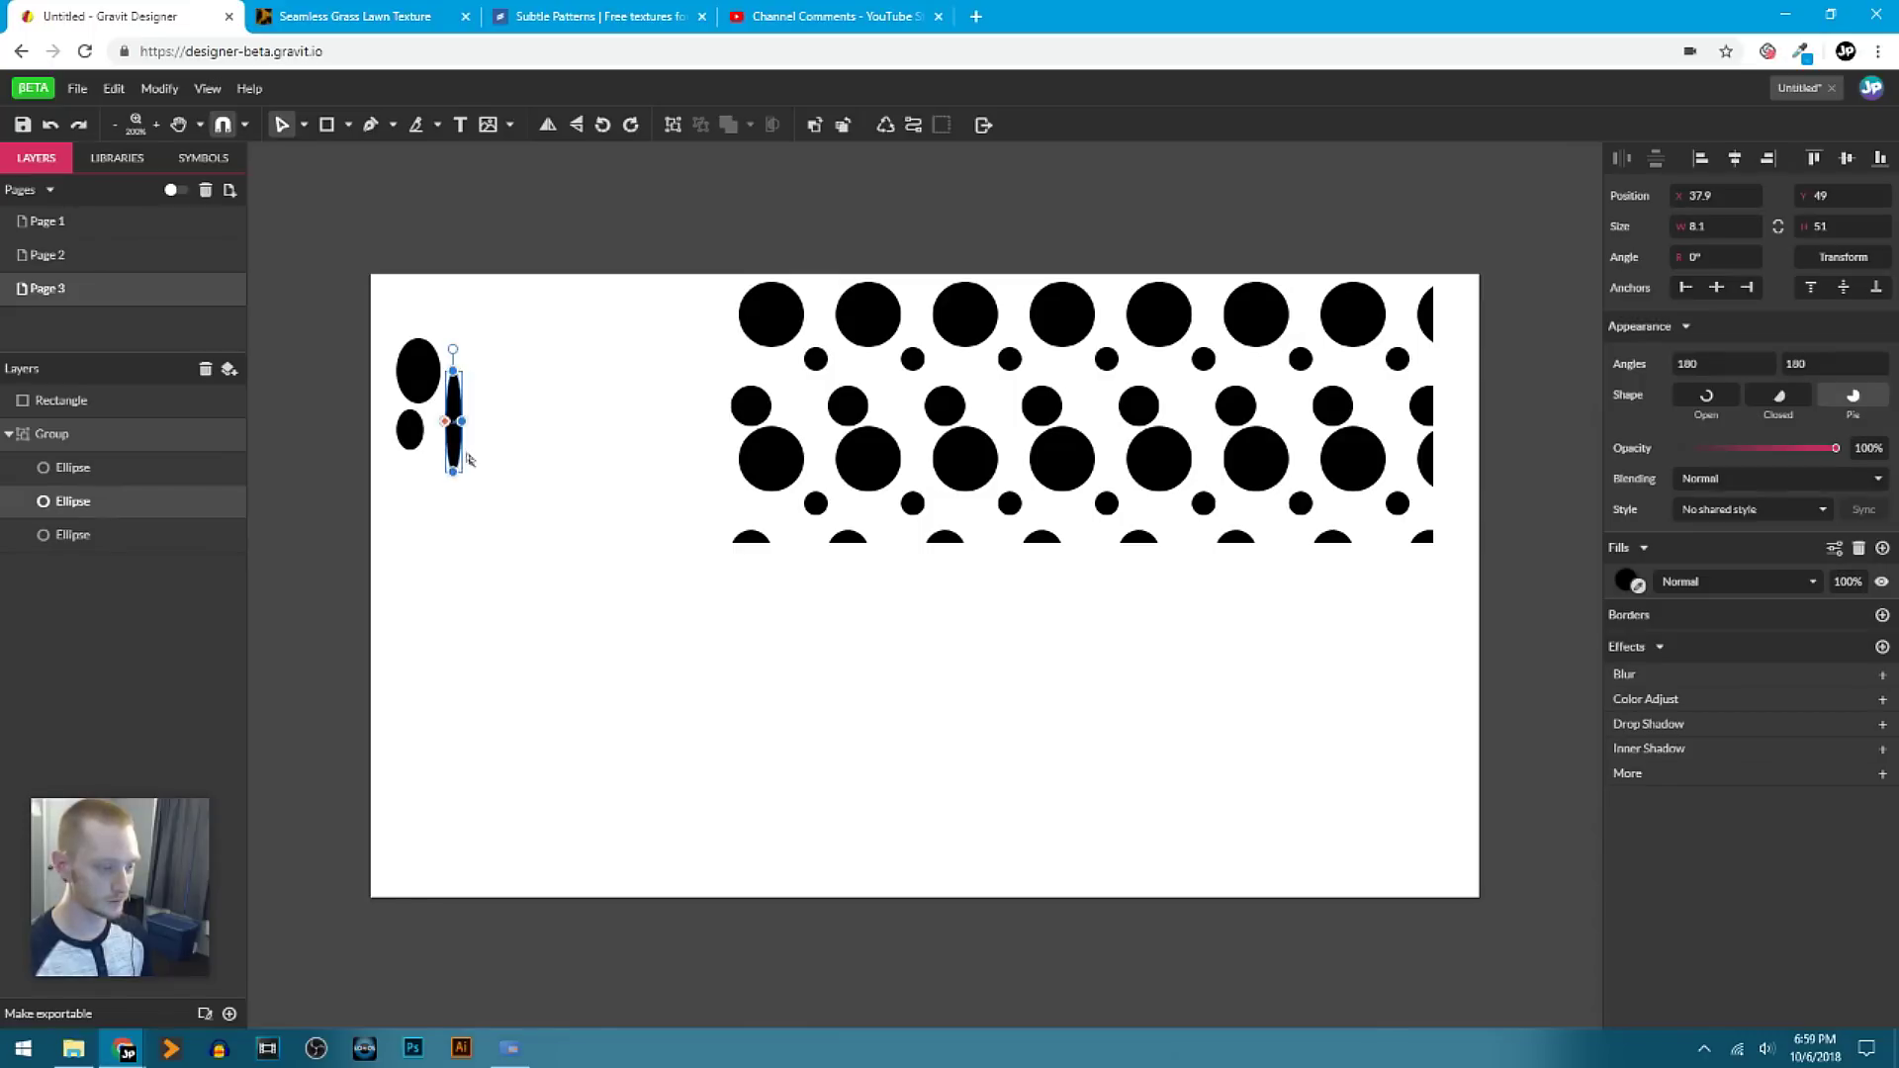
key("e")
left_click_drag(472, 328, 488, 361)
left_click(538, 297)
left_click(409, 436)
left_click_drag(411, 435, 492, 430)
left_click_drag(560, 527, 391, 303)
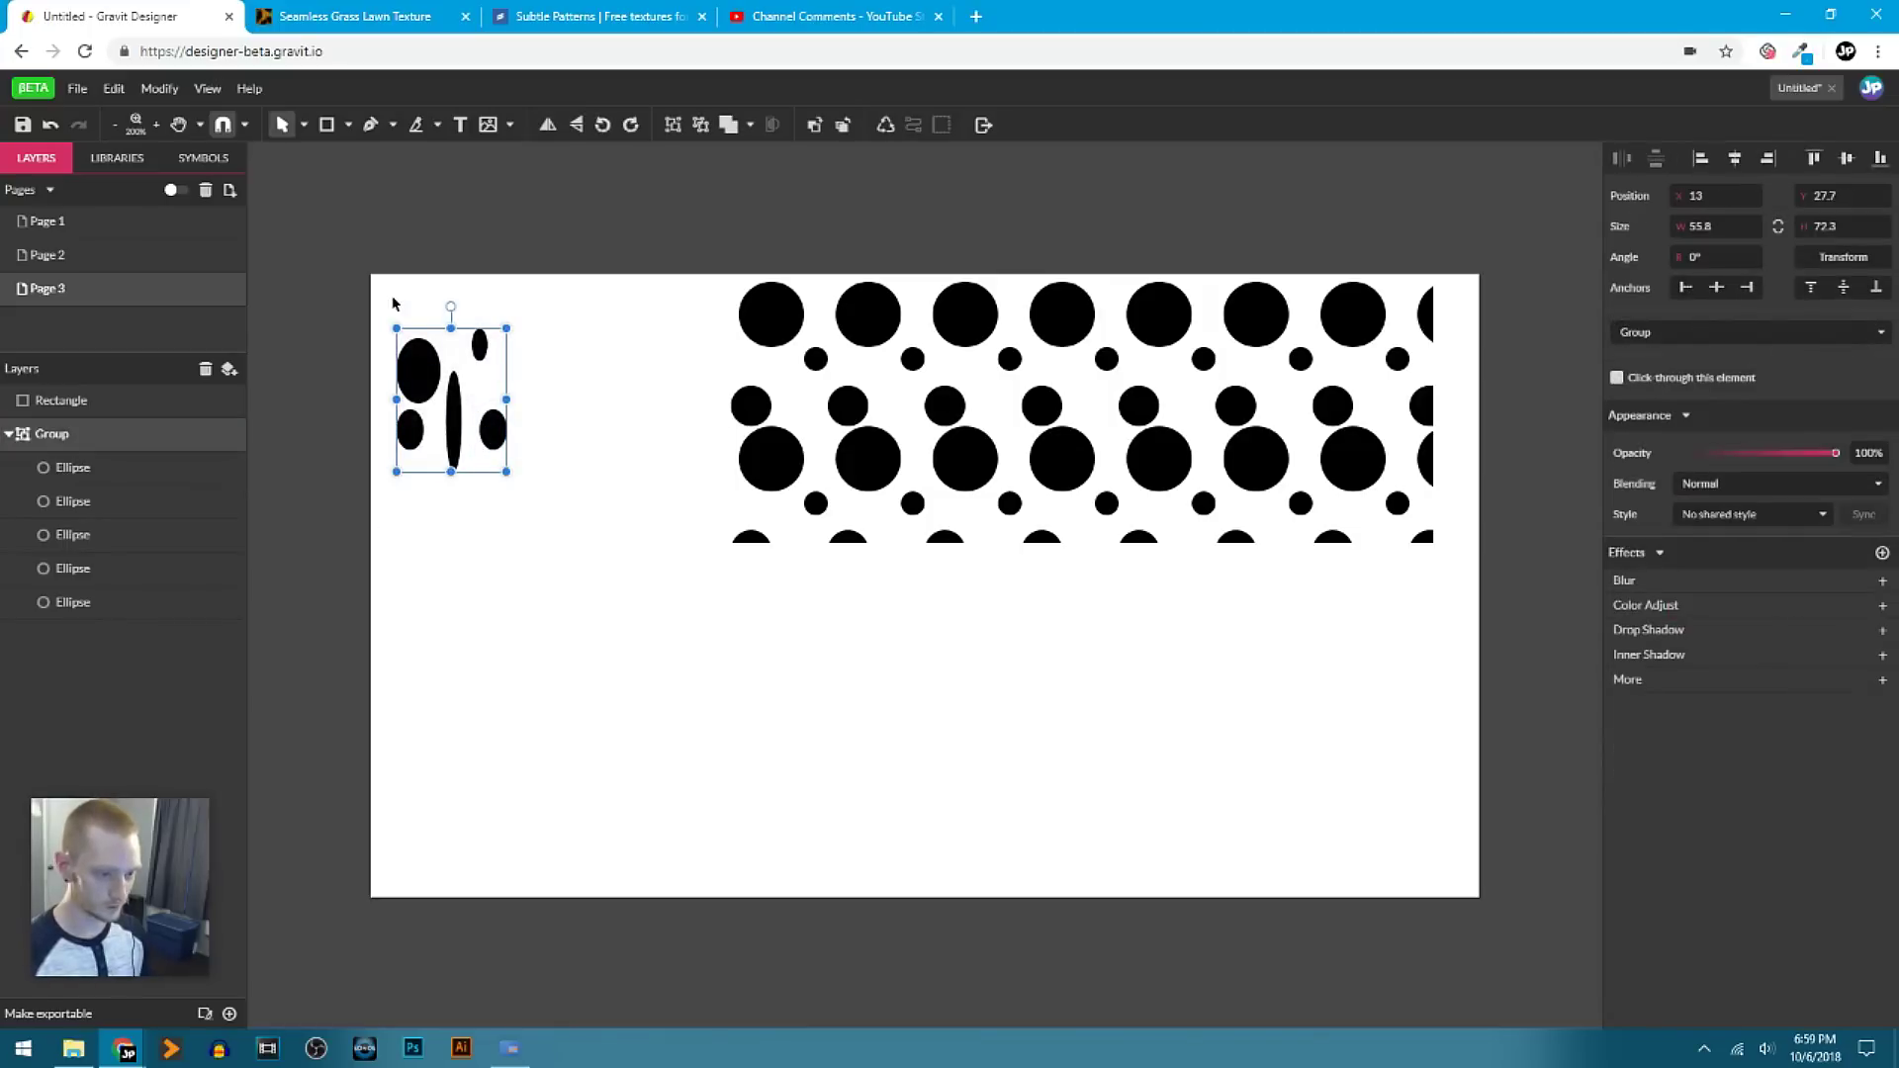
left_click(9, 433)
left_click(524, 578)
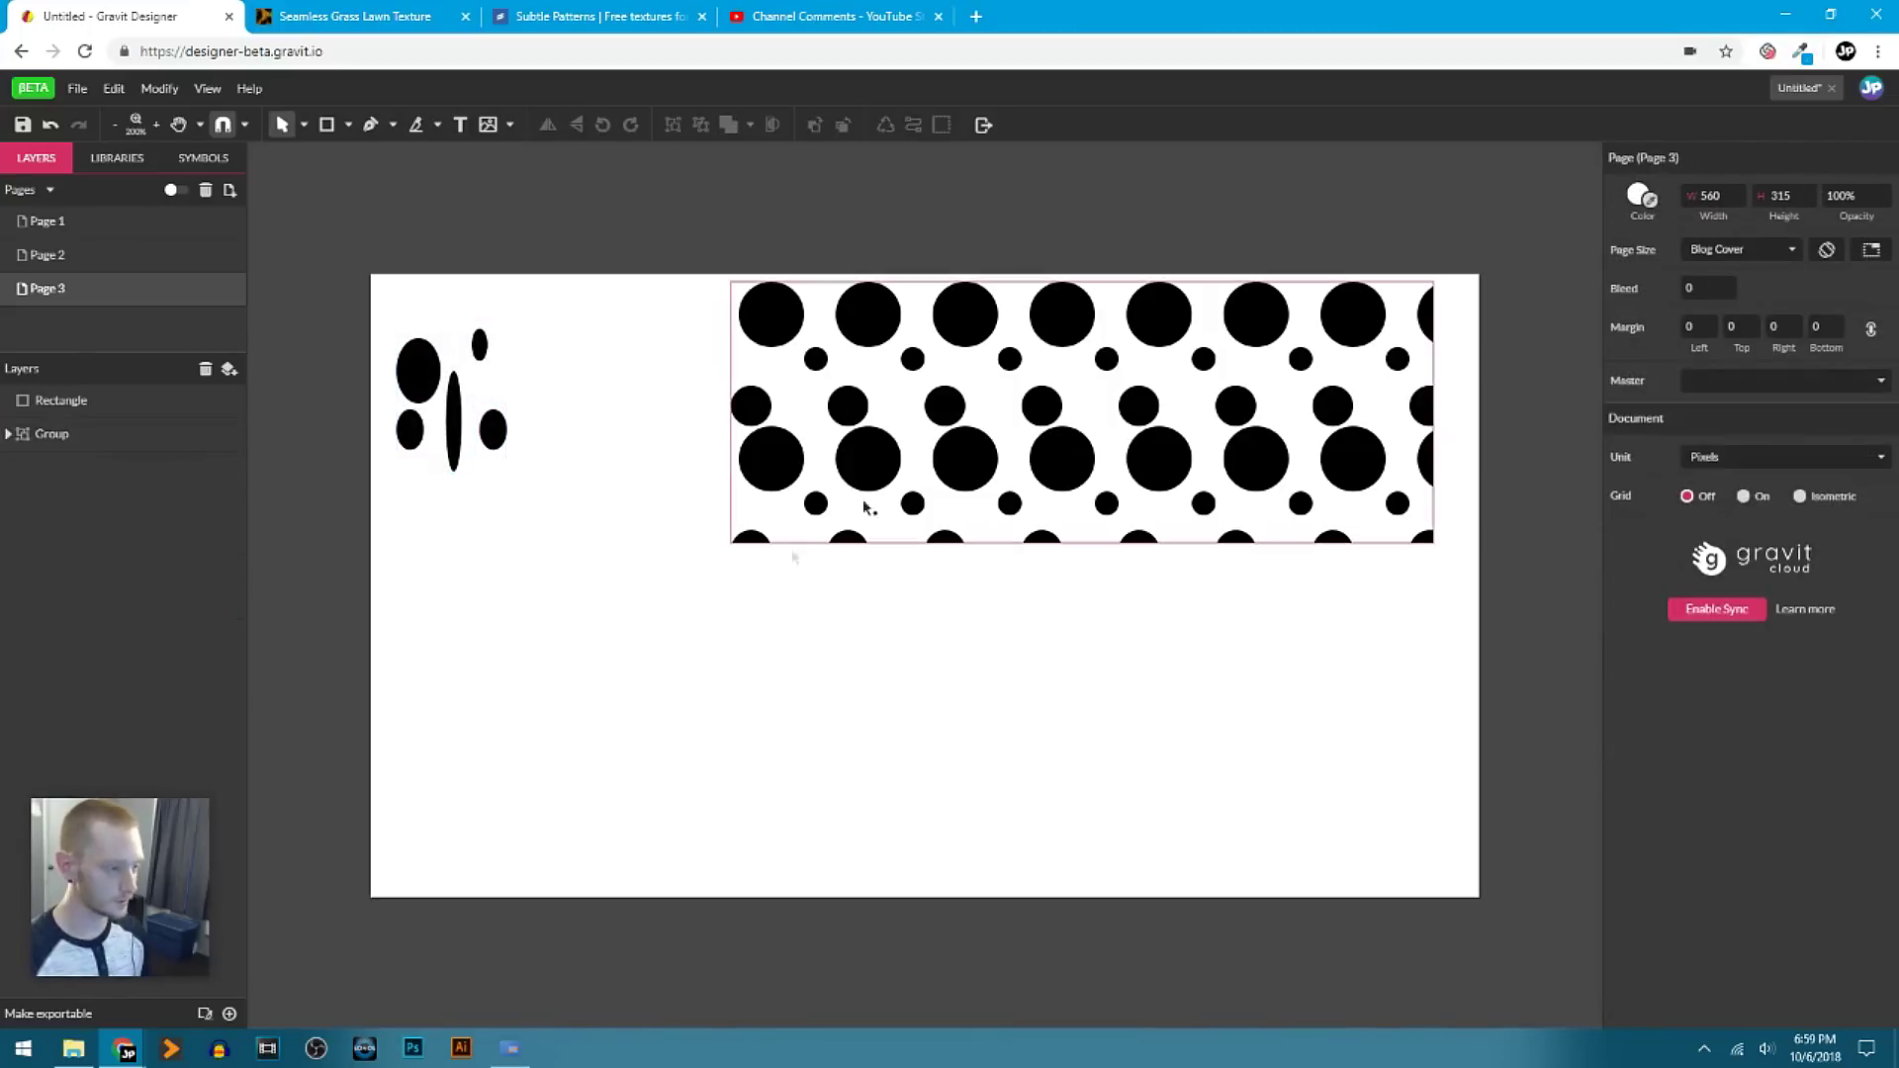
Draw a 407 × 99 rectangle lower on the page and texture-fill it with the ellipse group.
left_click(871, 500)
key("r")
mouse_move(597, 630)
left_mouse_down()
mouse_move(1107, 712)
mouse_move(1401, 826)
left_mouse_up()
left_click(1629, 535)
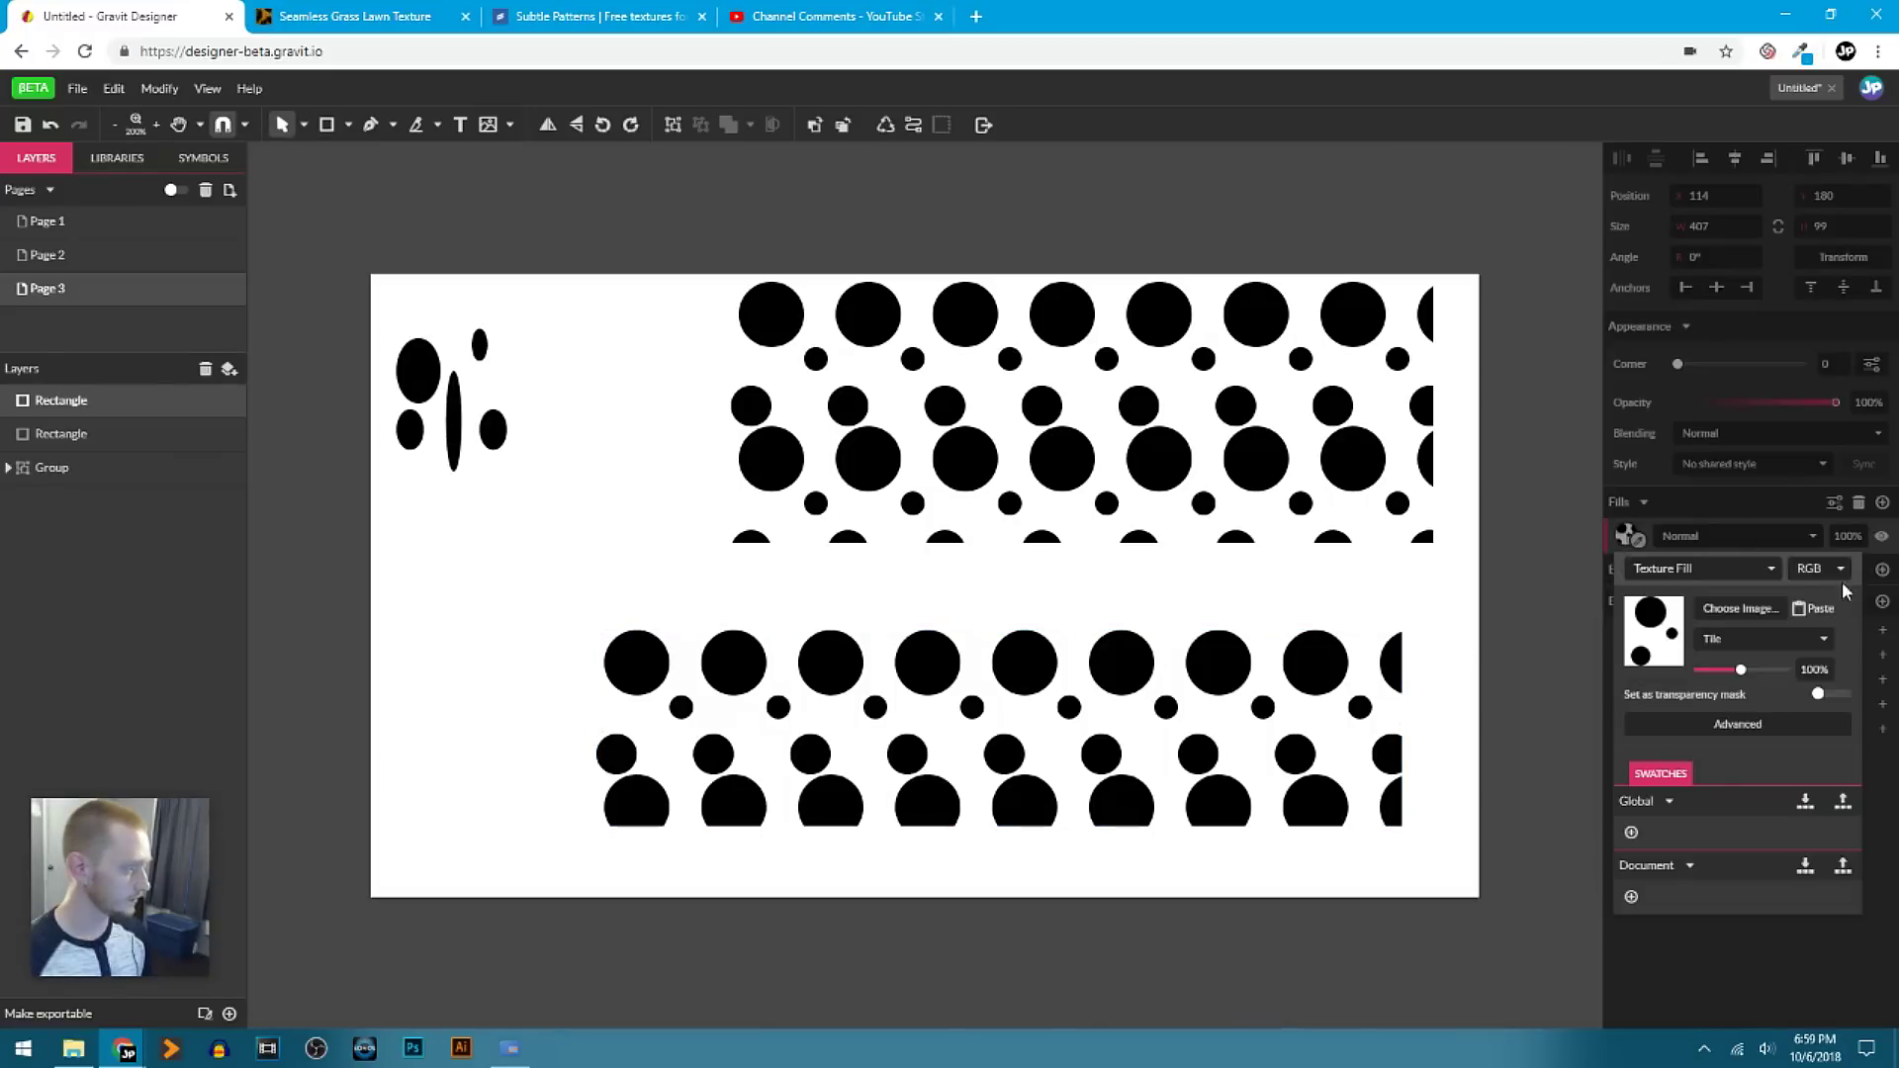
left_click(1820, 610)
left_click(1505, 710)
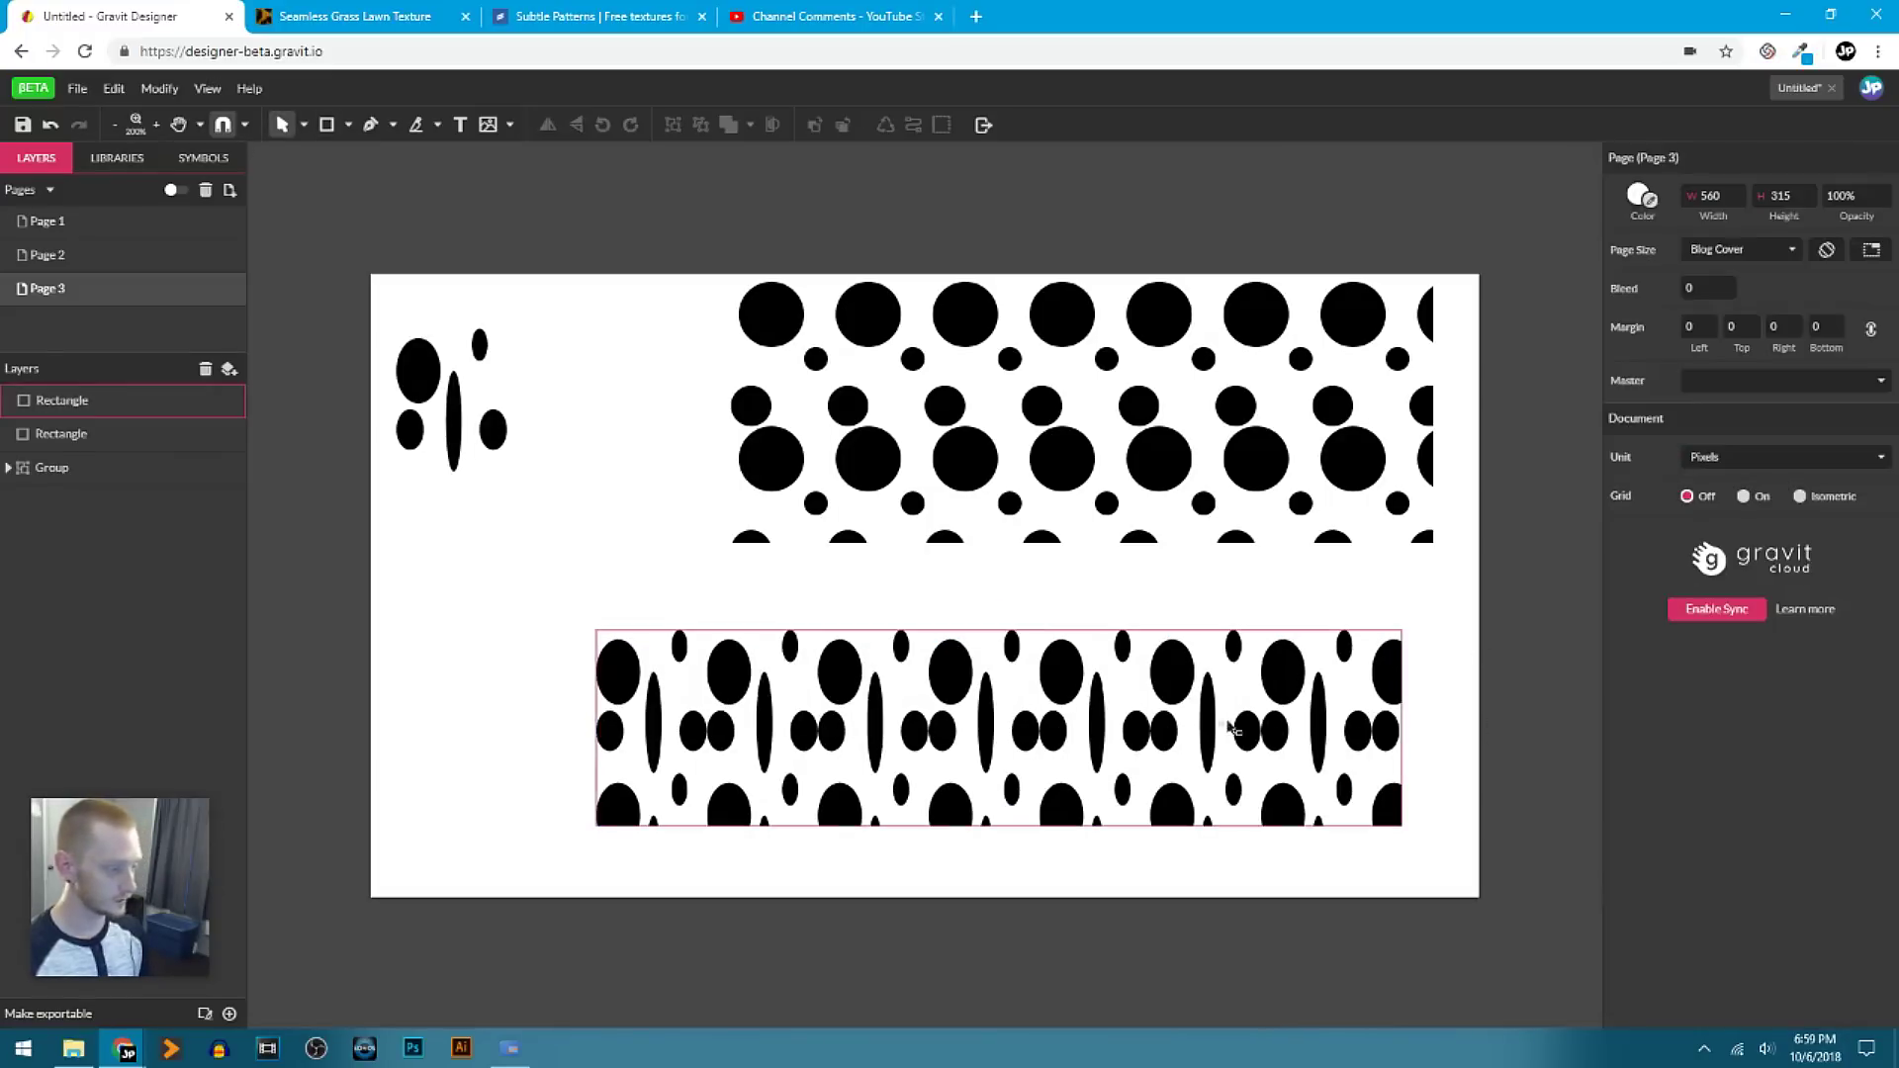
left_click(1219, 725)
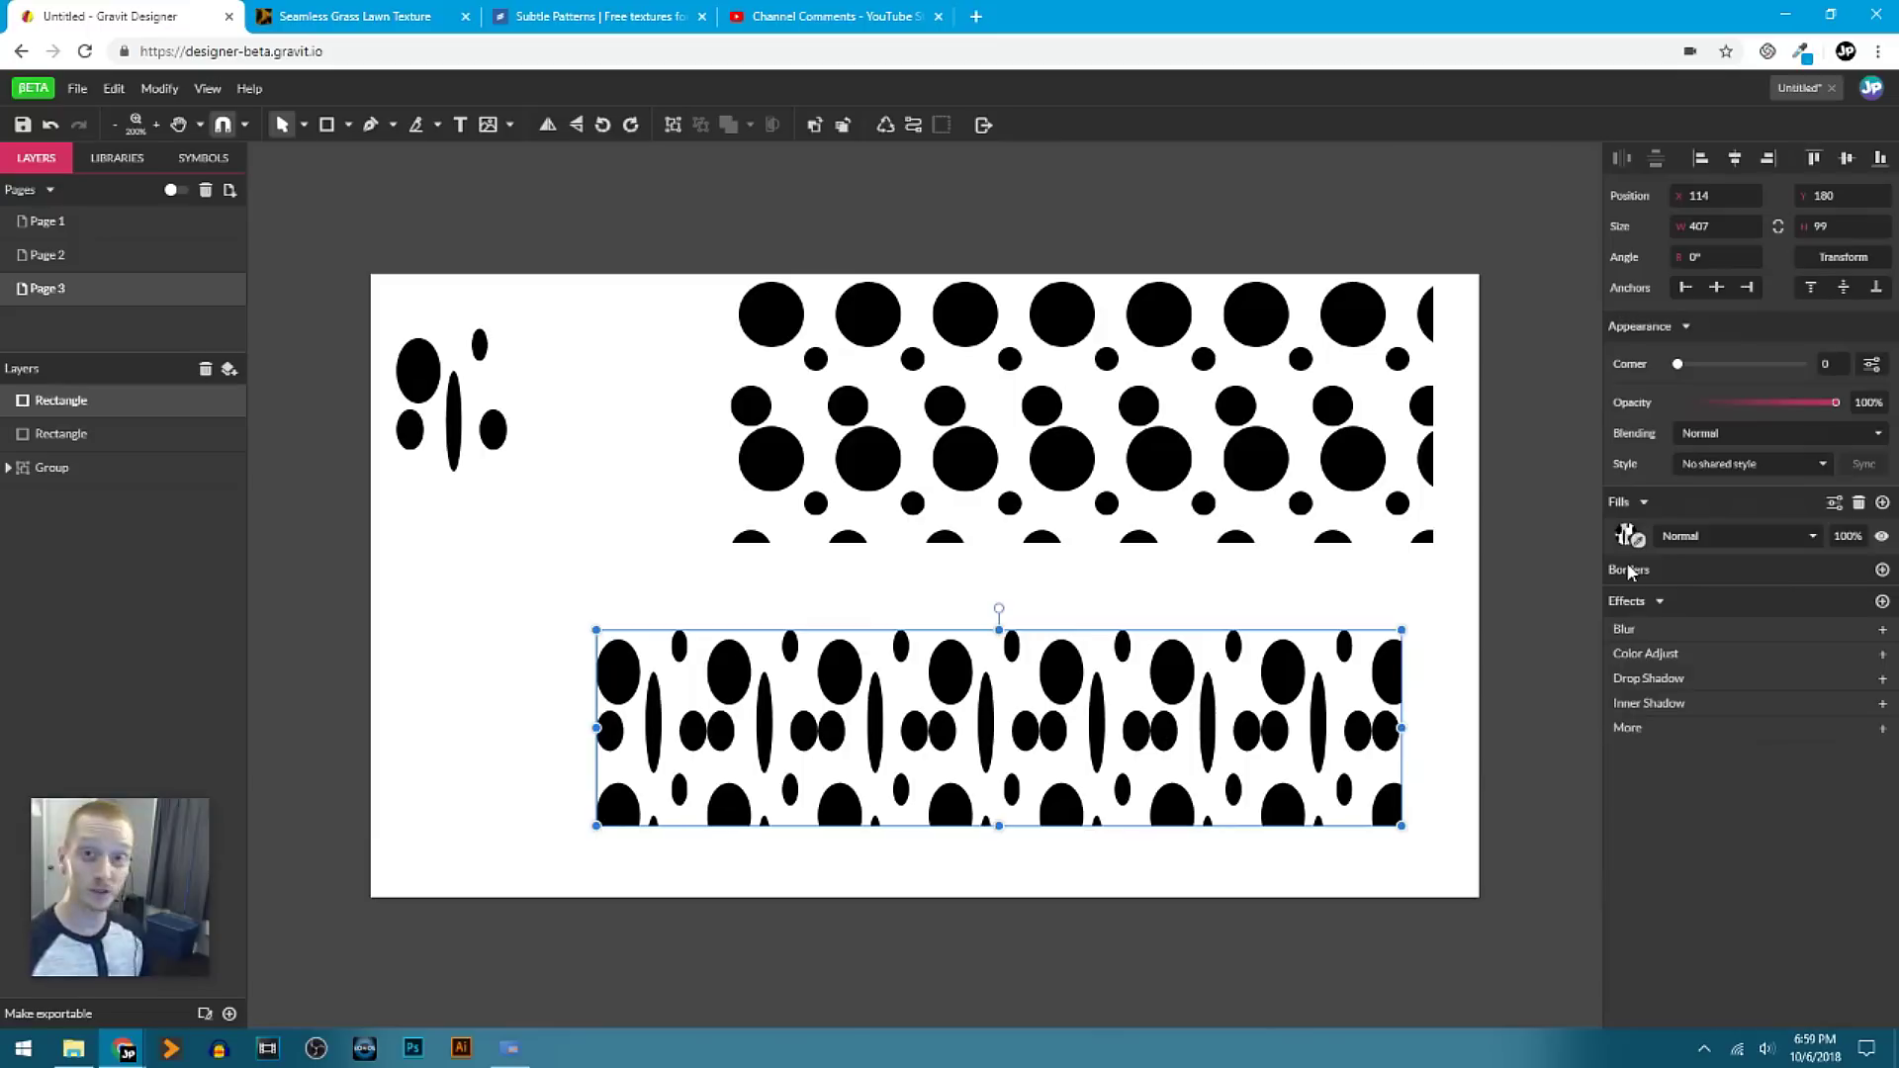
Lower the ellipse pattern fill's opacity to 25%.
left_click(1844, 539)
type("50")
key("Return")
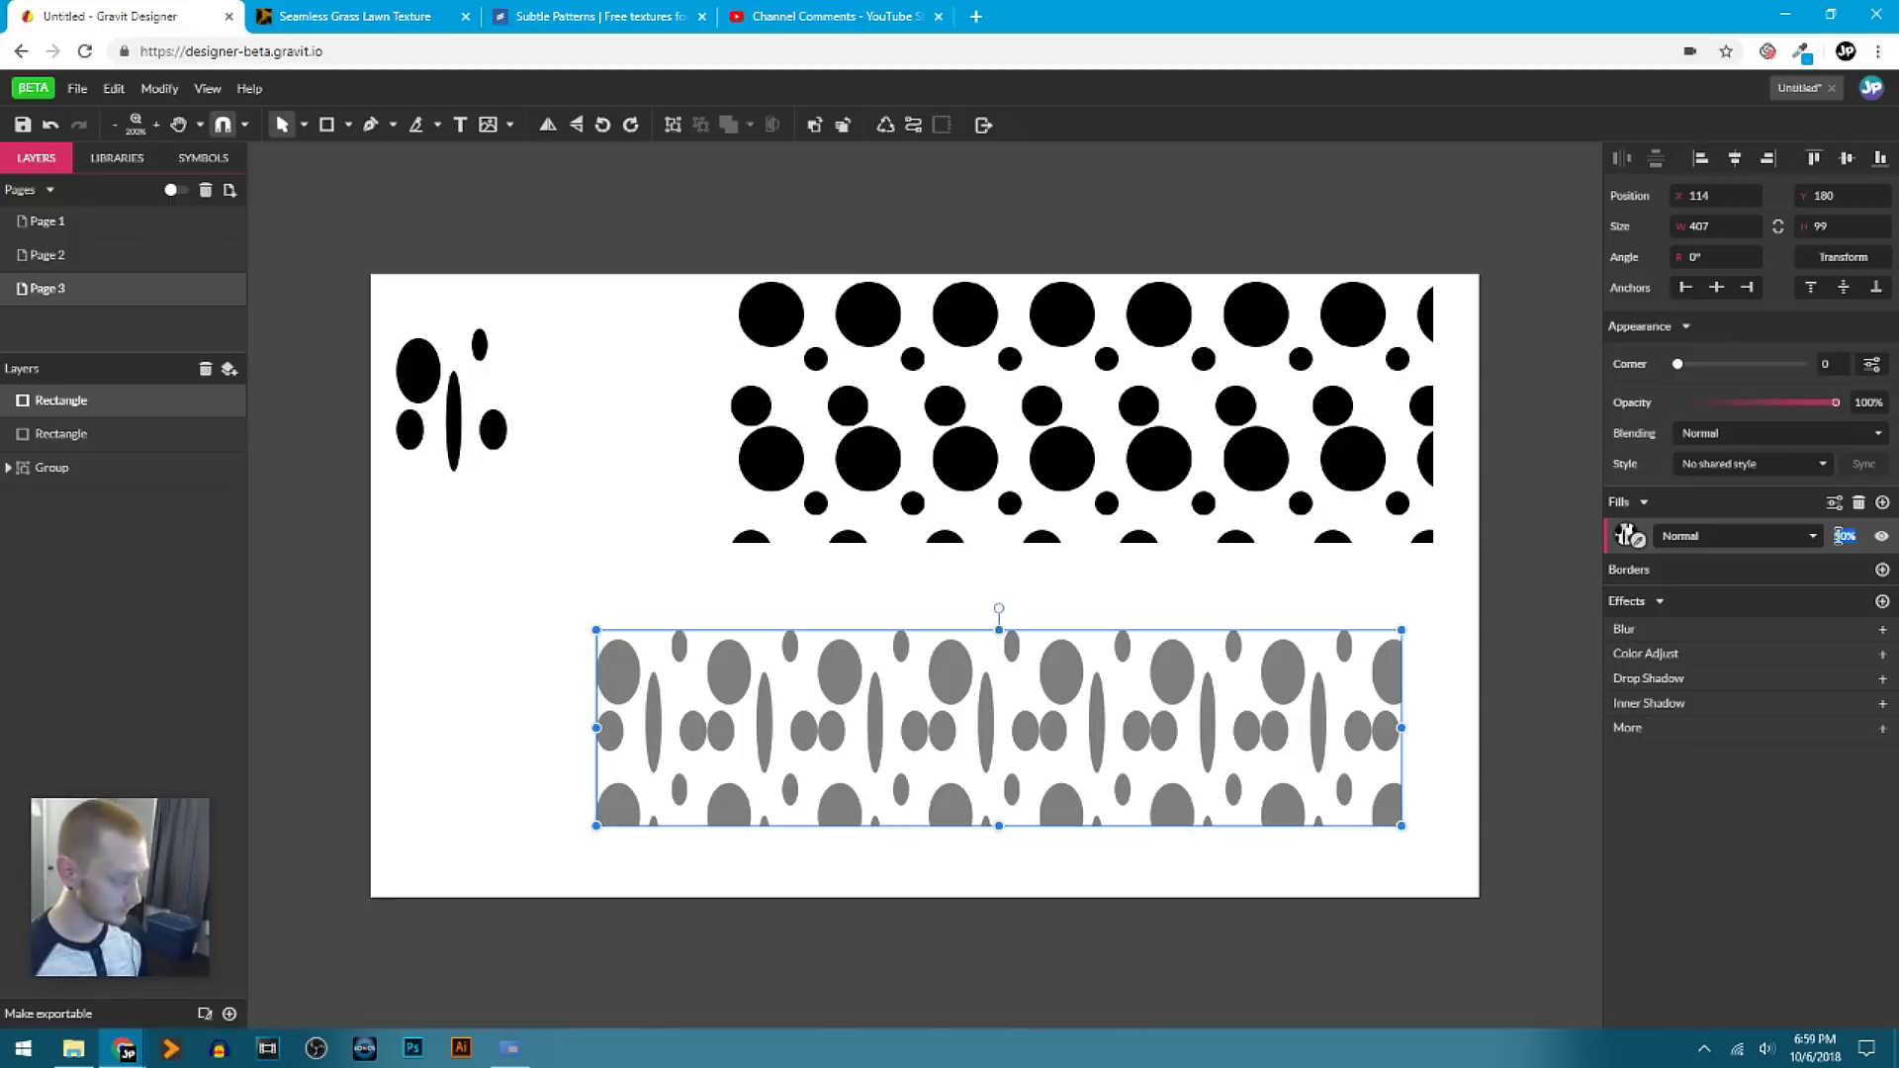
type("25")
key("Return")
Add an orange base fill beneath the ellipse pattern fill.
left_click(1882, 501)
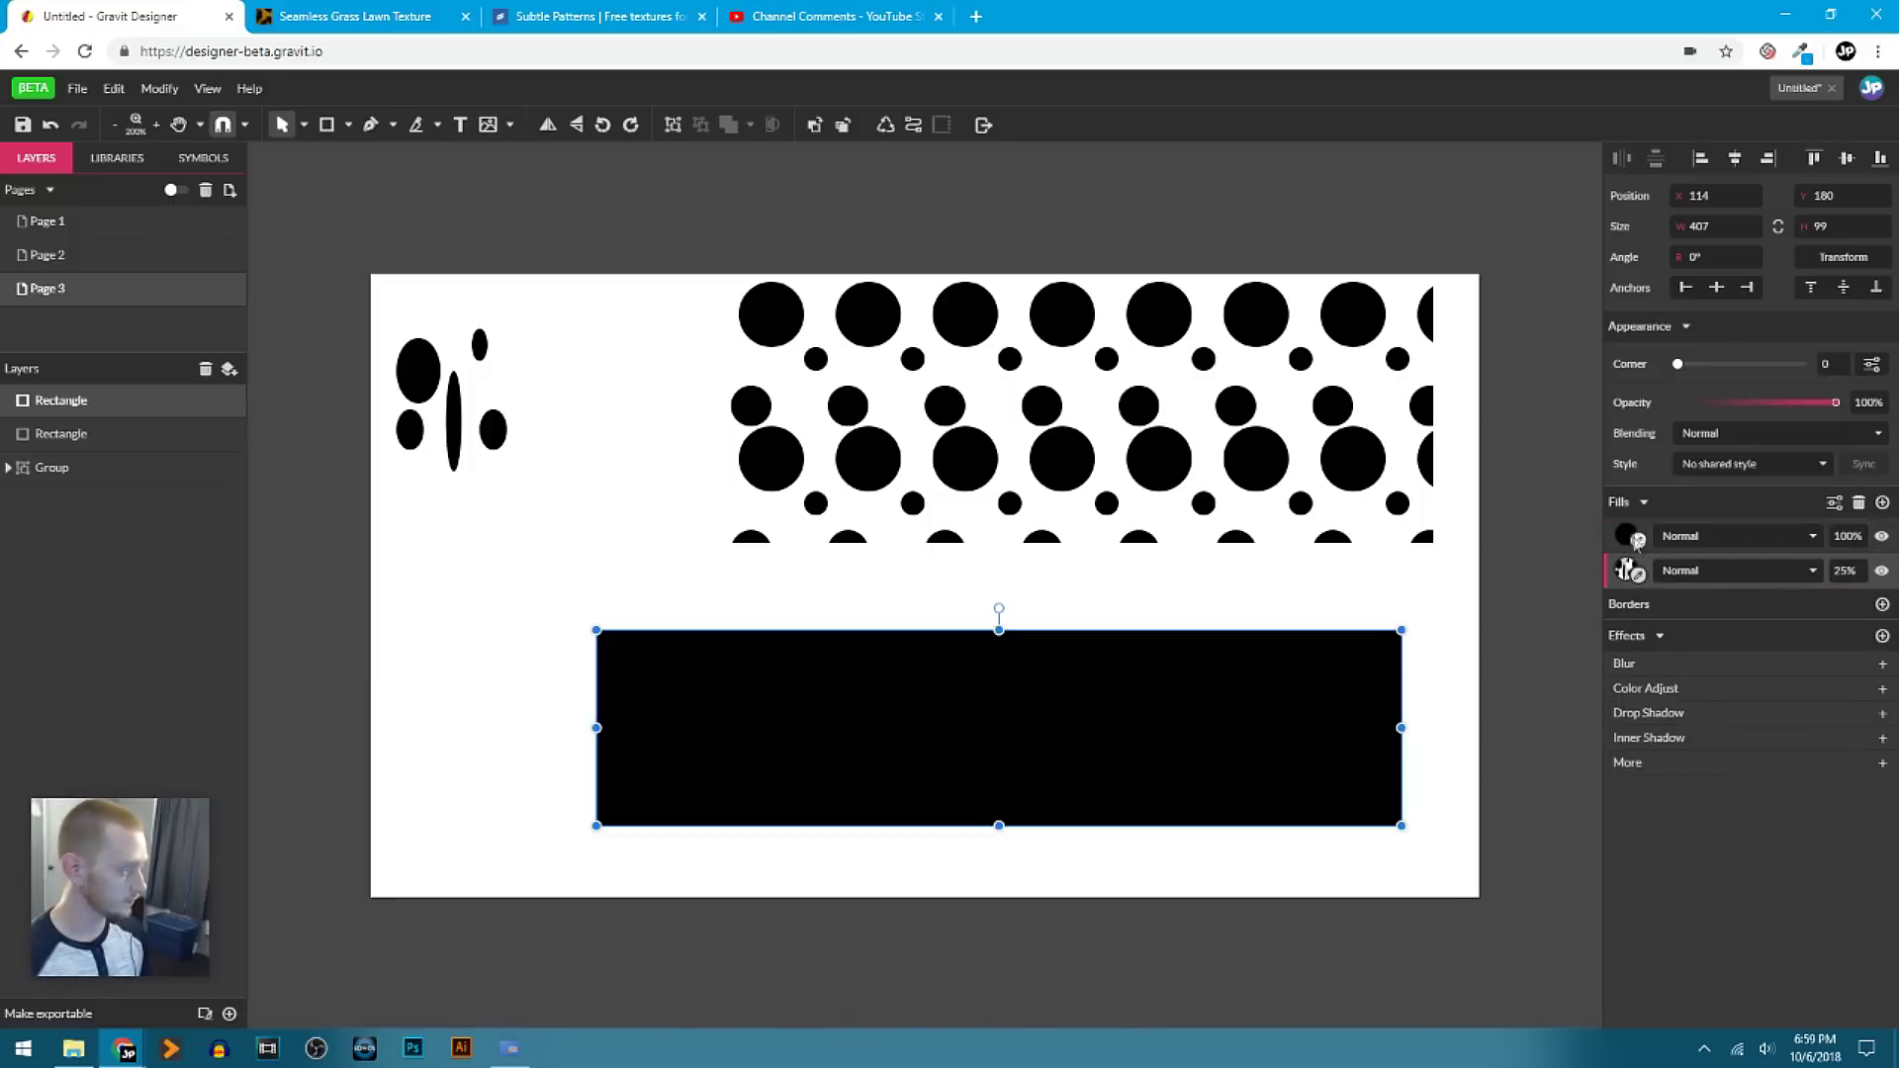
left_click_drag(1627, 571, 1652, 580)
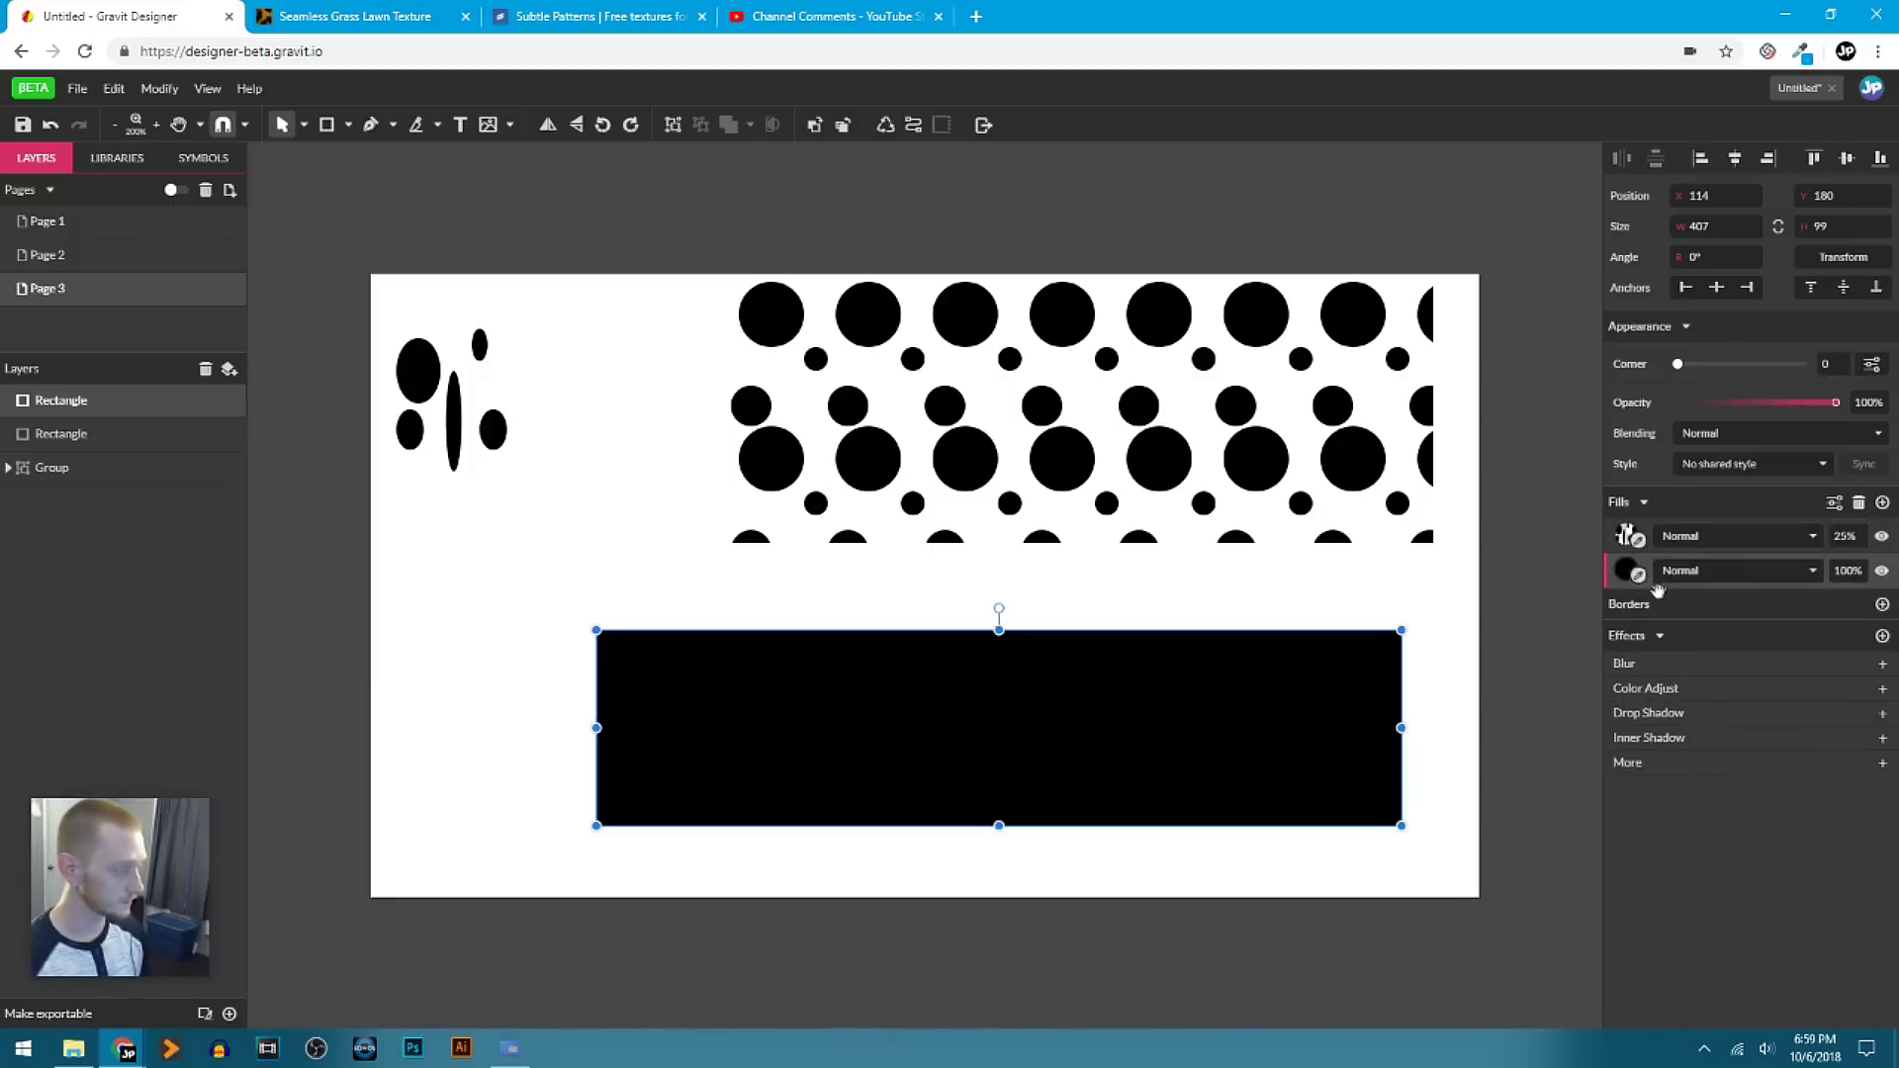
left_click(1652, 582)
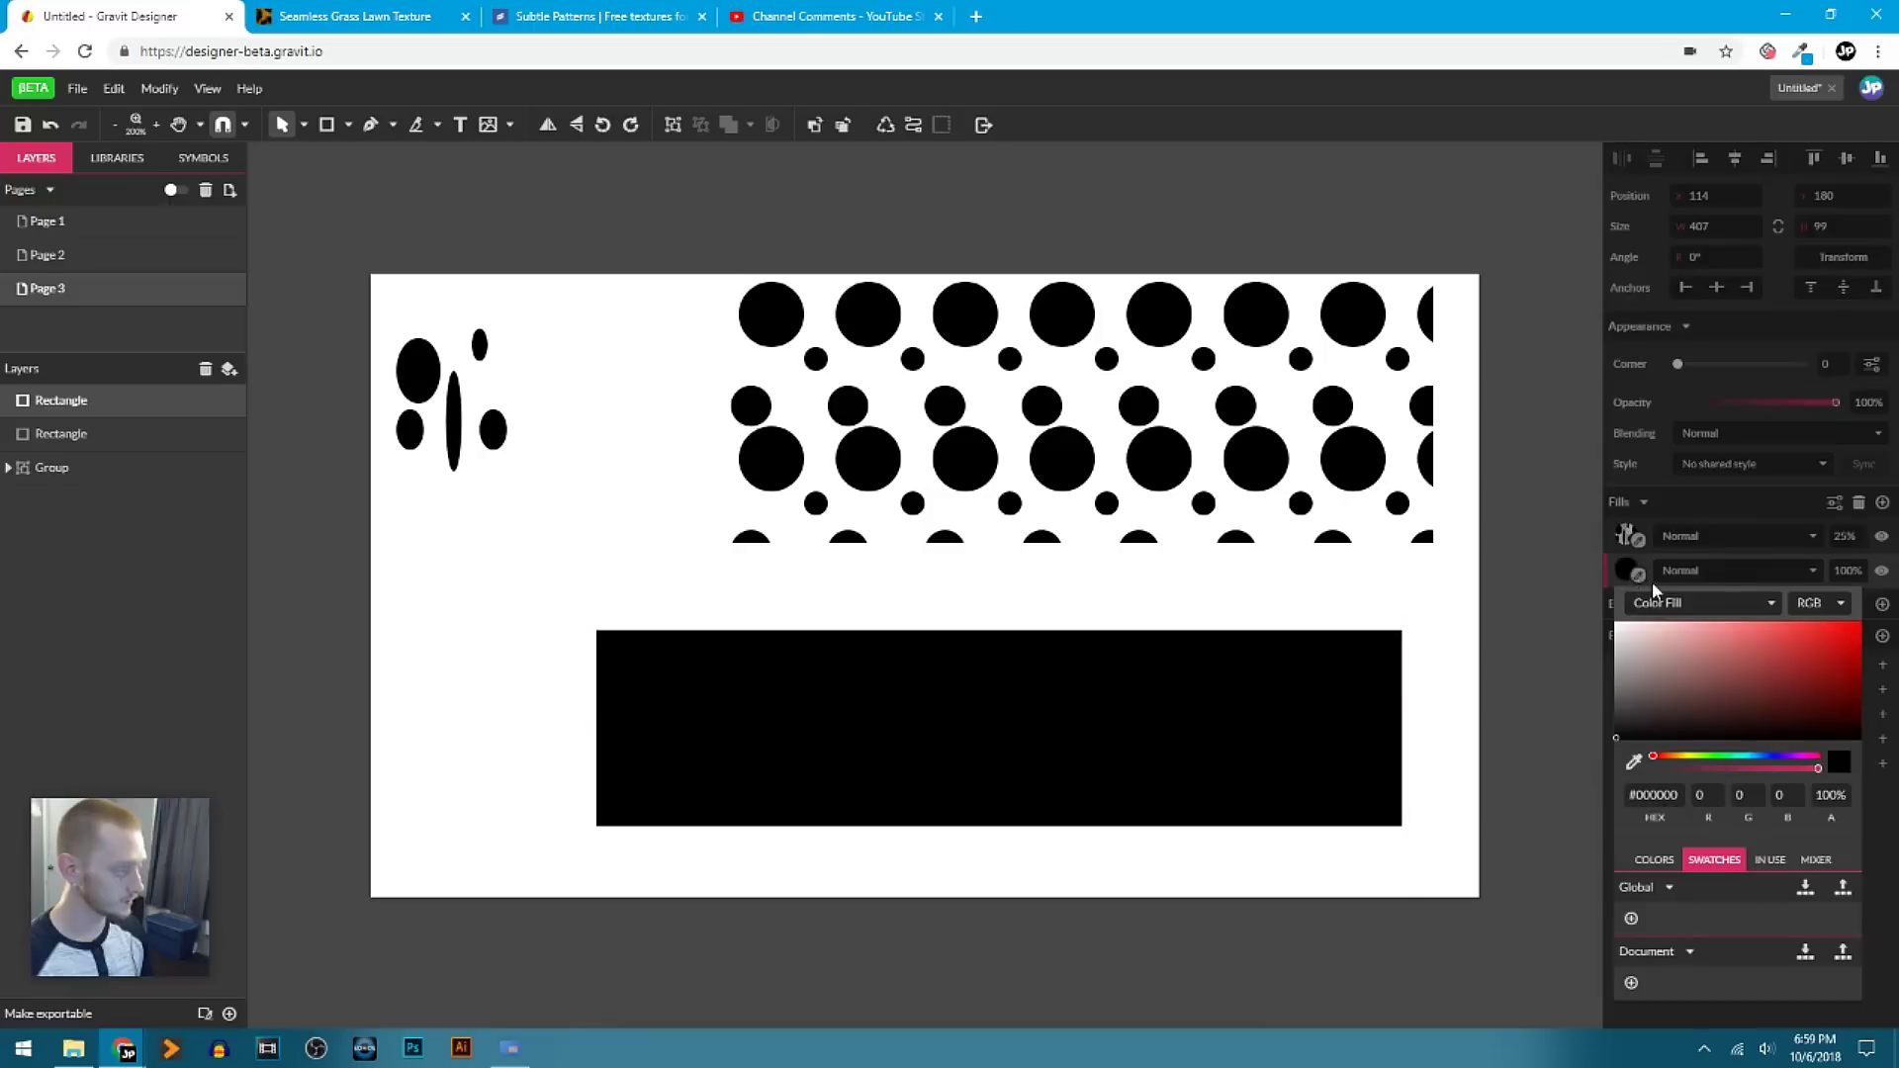
left_click(1741, 756)
left_click(1654, 860)
left_click(1729, 908)
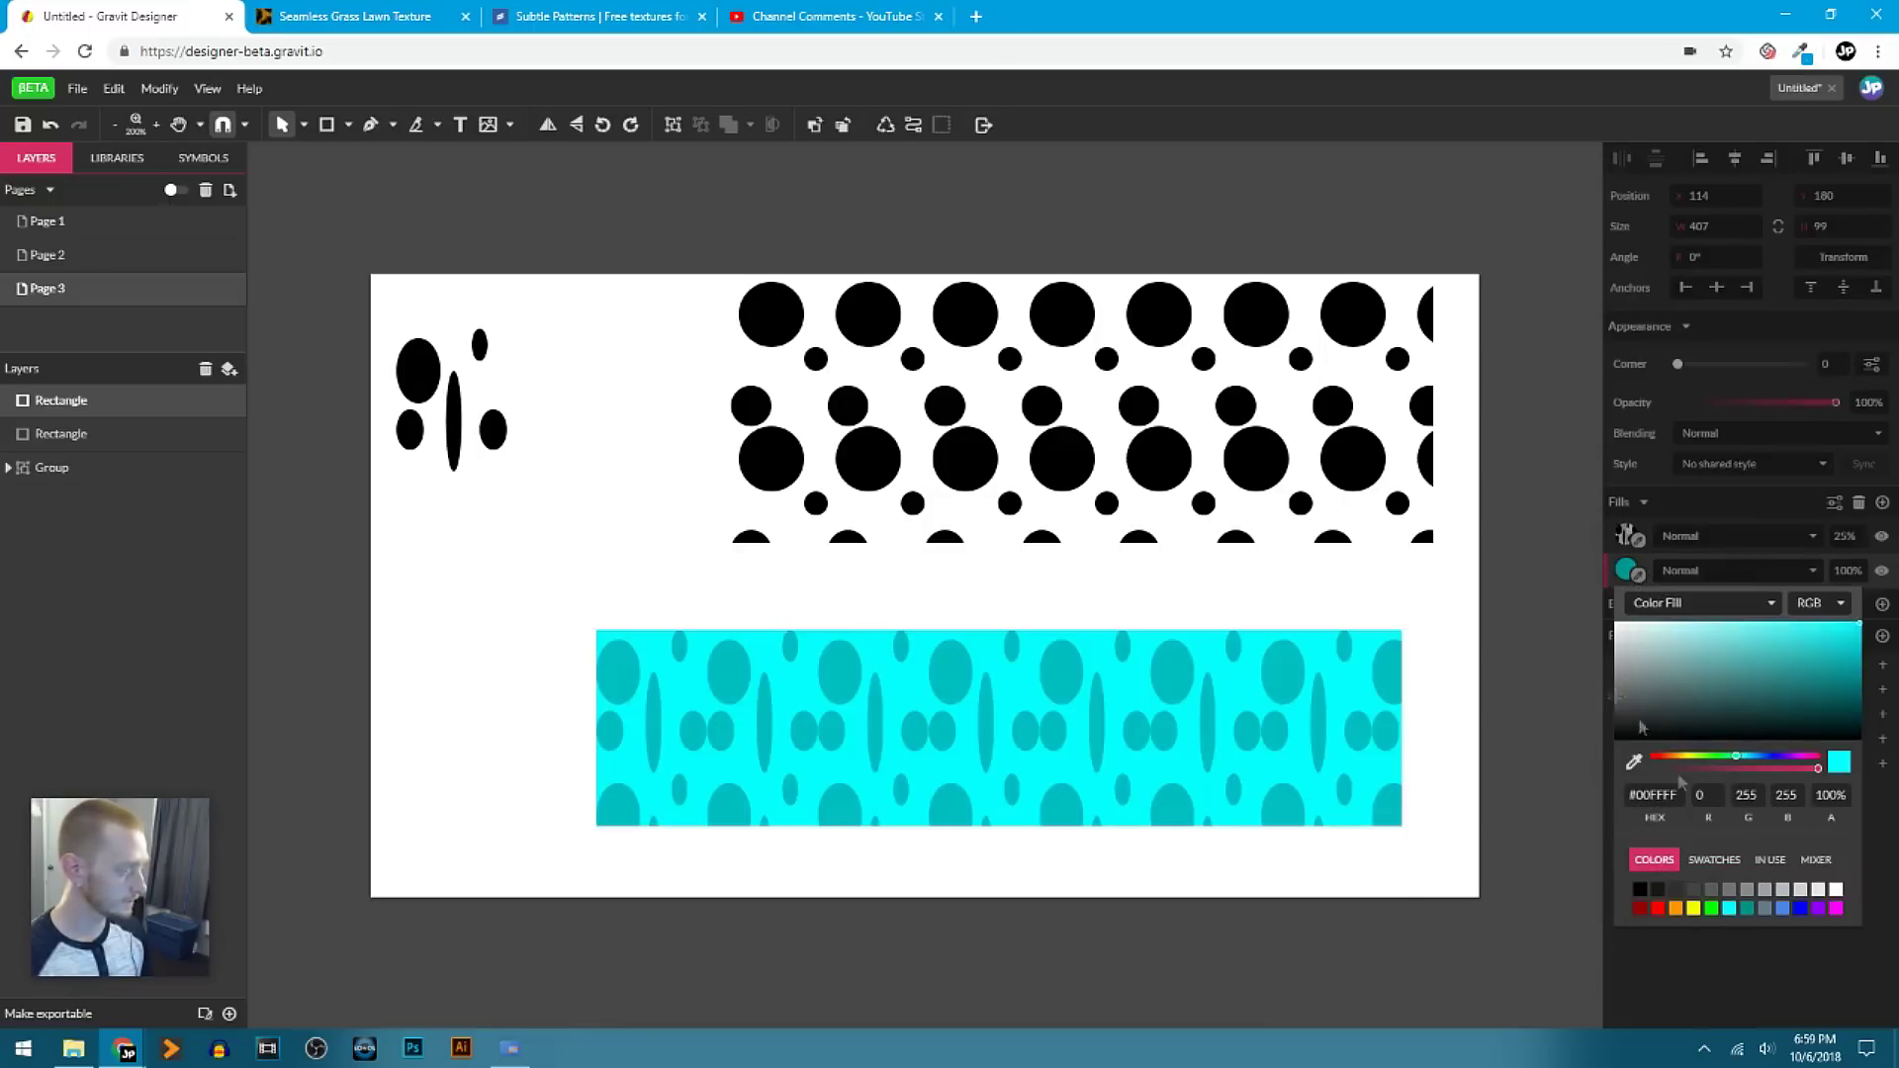
left_click(1675, 908)
left_click(1266, 781)
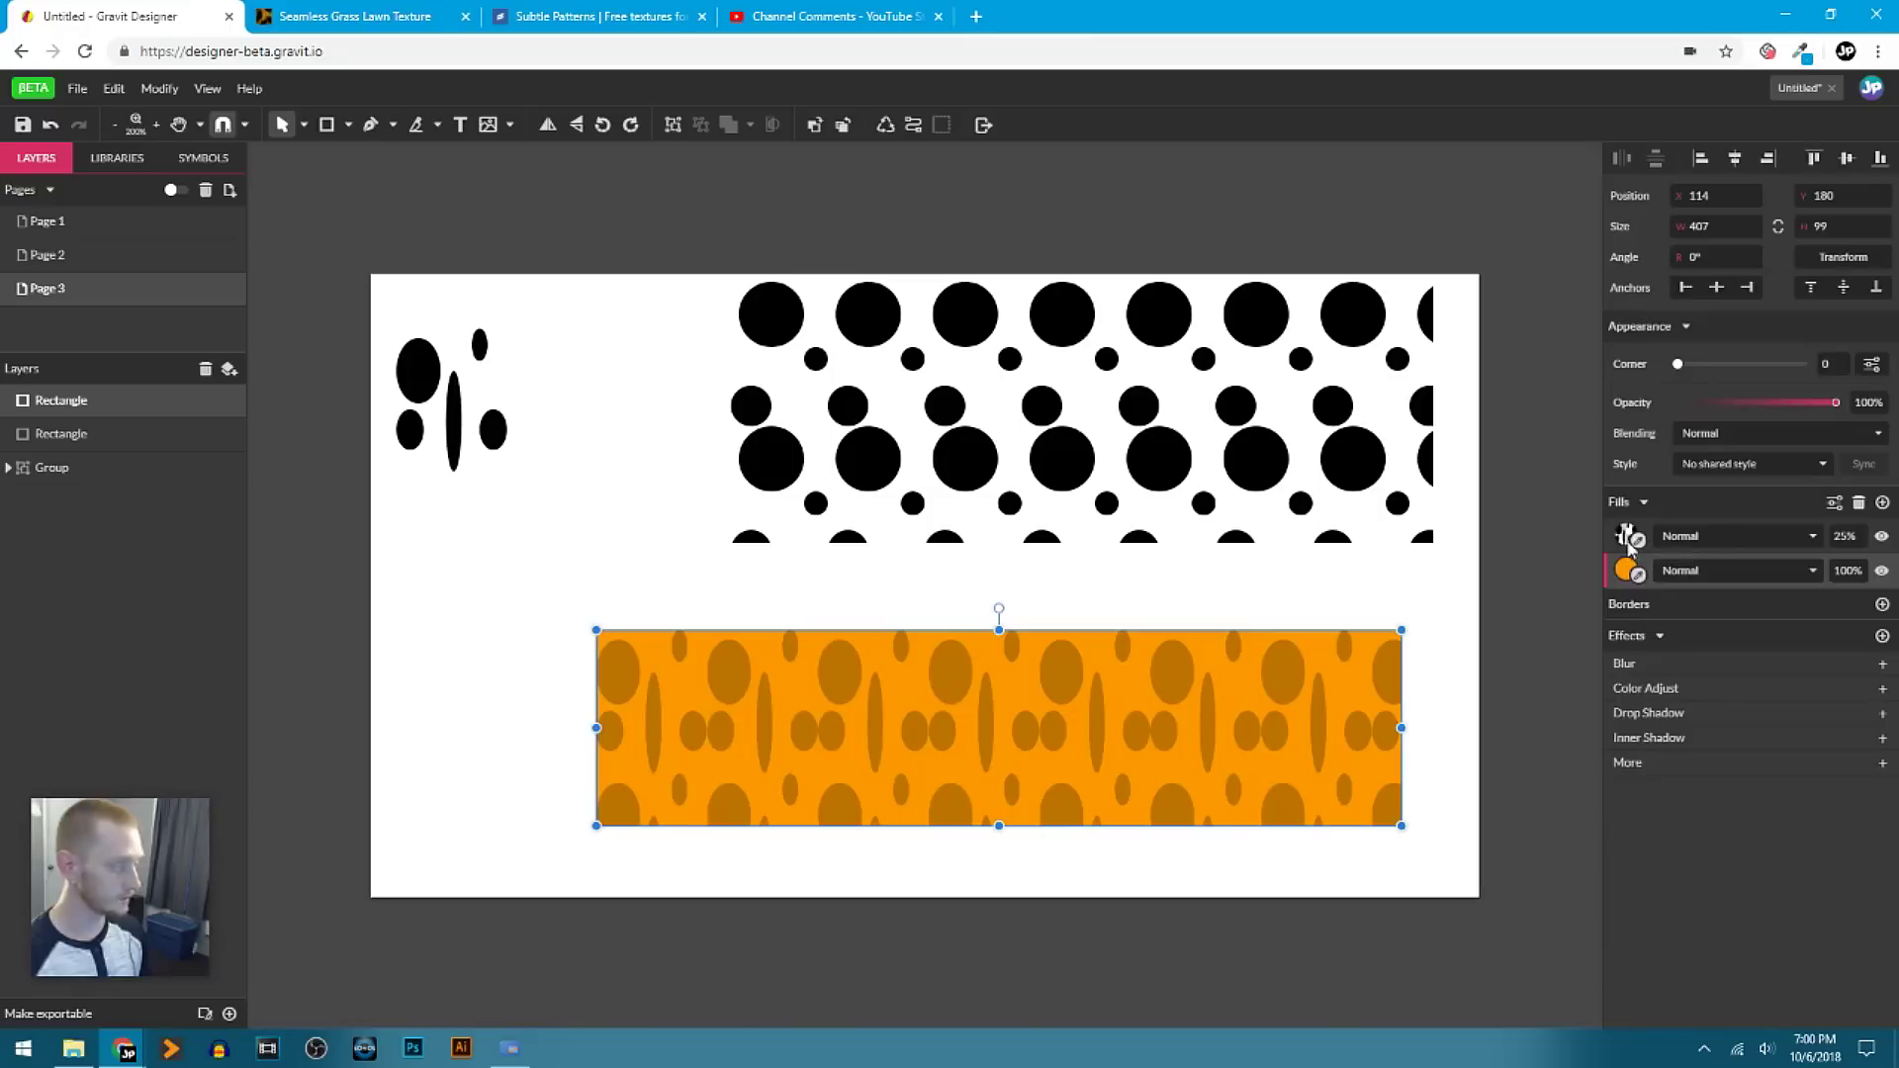
Set the pattern opacity to 5% and stretch the rectangle across the page's bottom.
left_click(1846, 536)
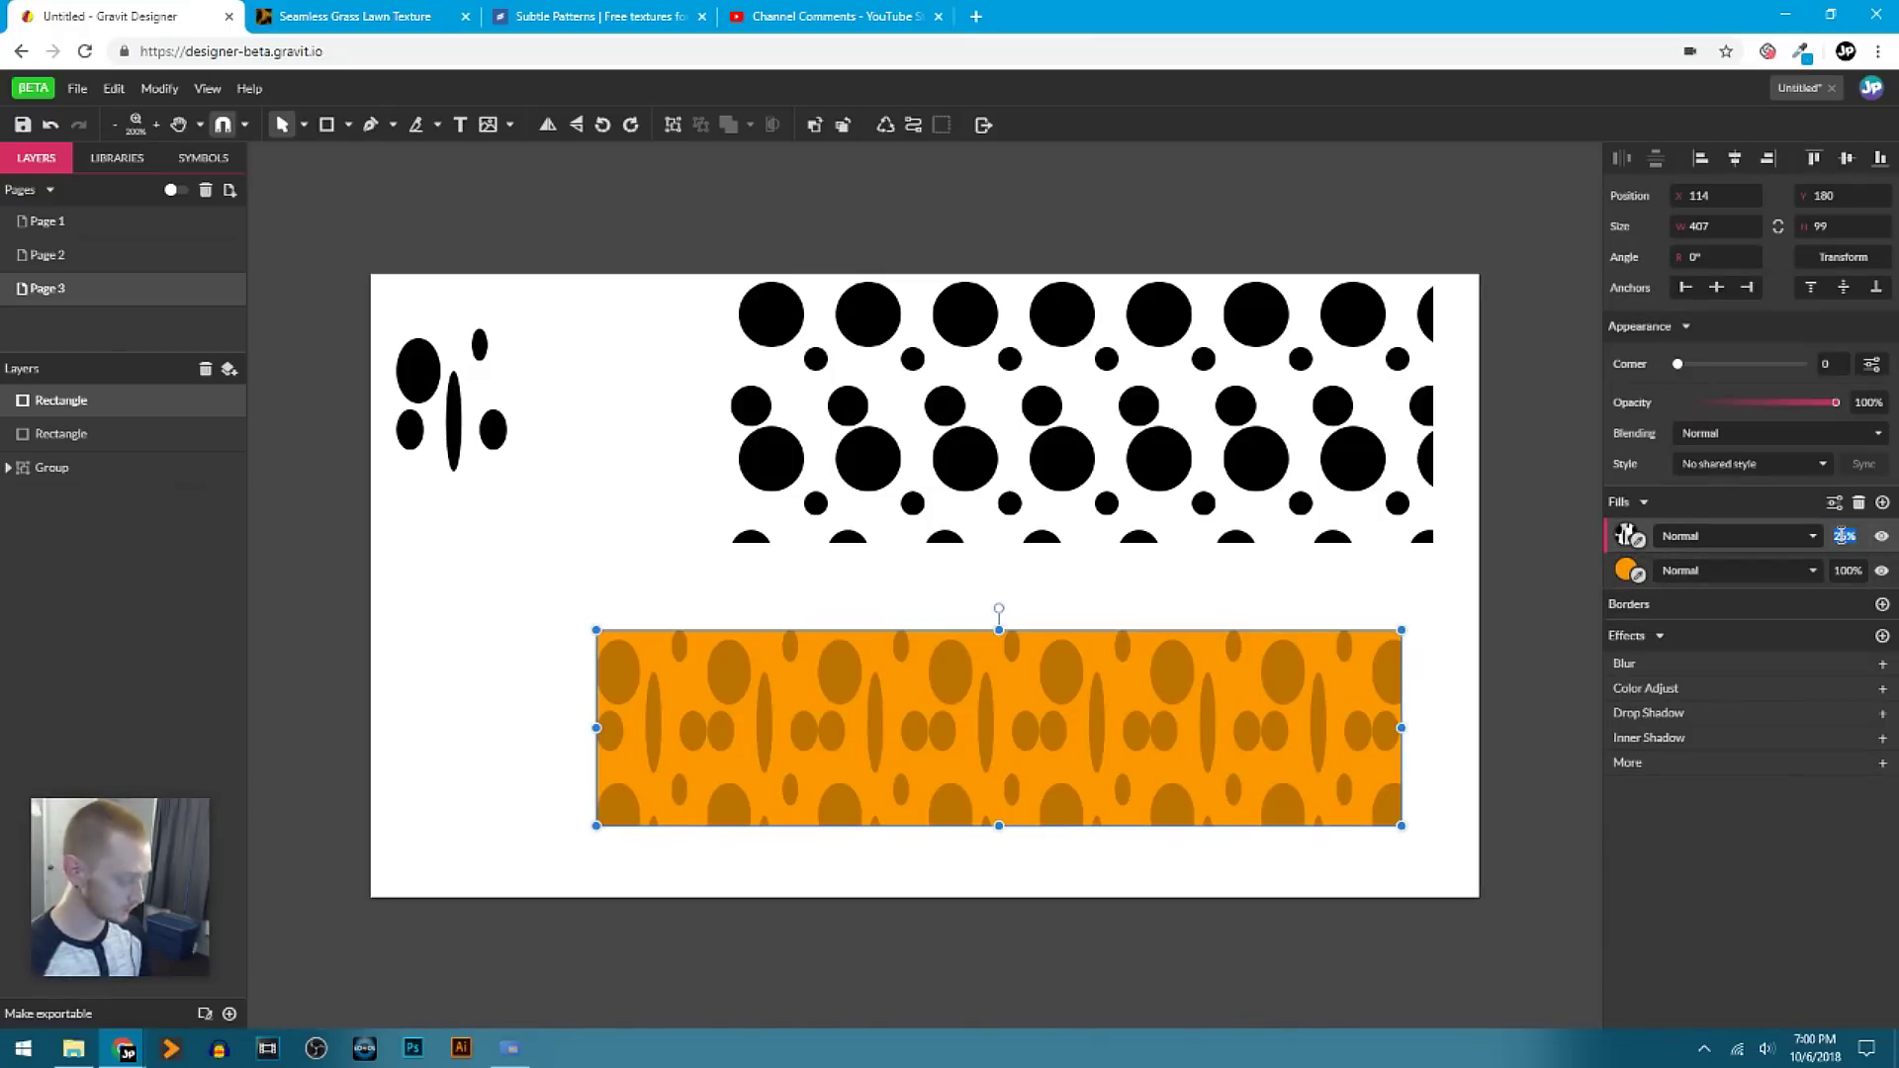
type("5")
left_click_drag(1121, 703, 768, 824)
left_click_drag(1176, 797, 1479, 783)
left_click(1545, 777)
Delete the ellipse group and stretch the dot rectangle across the page's full width and top.
left_click(792, 455)
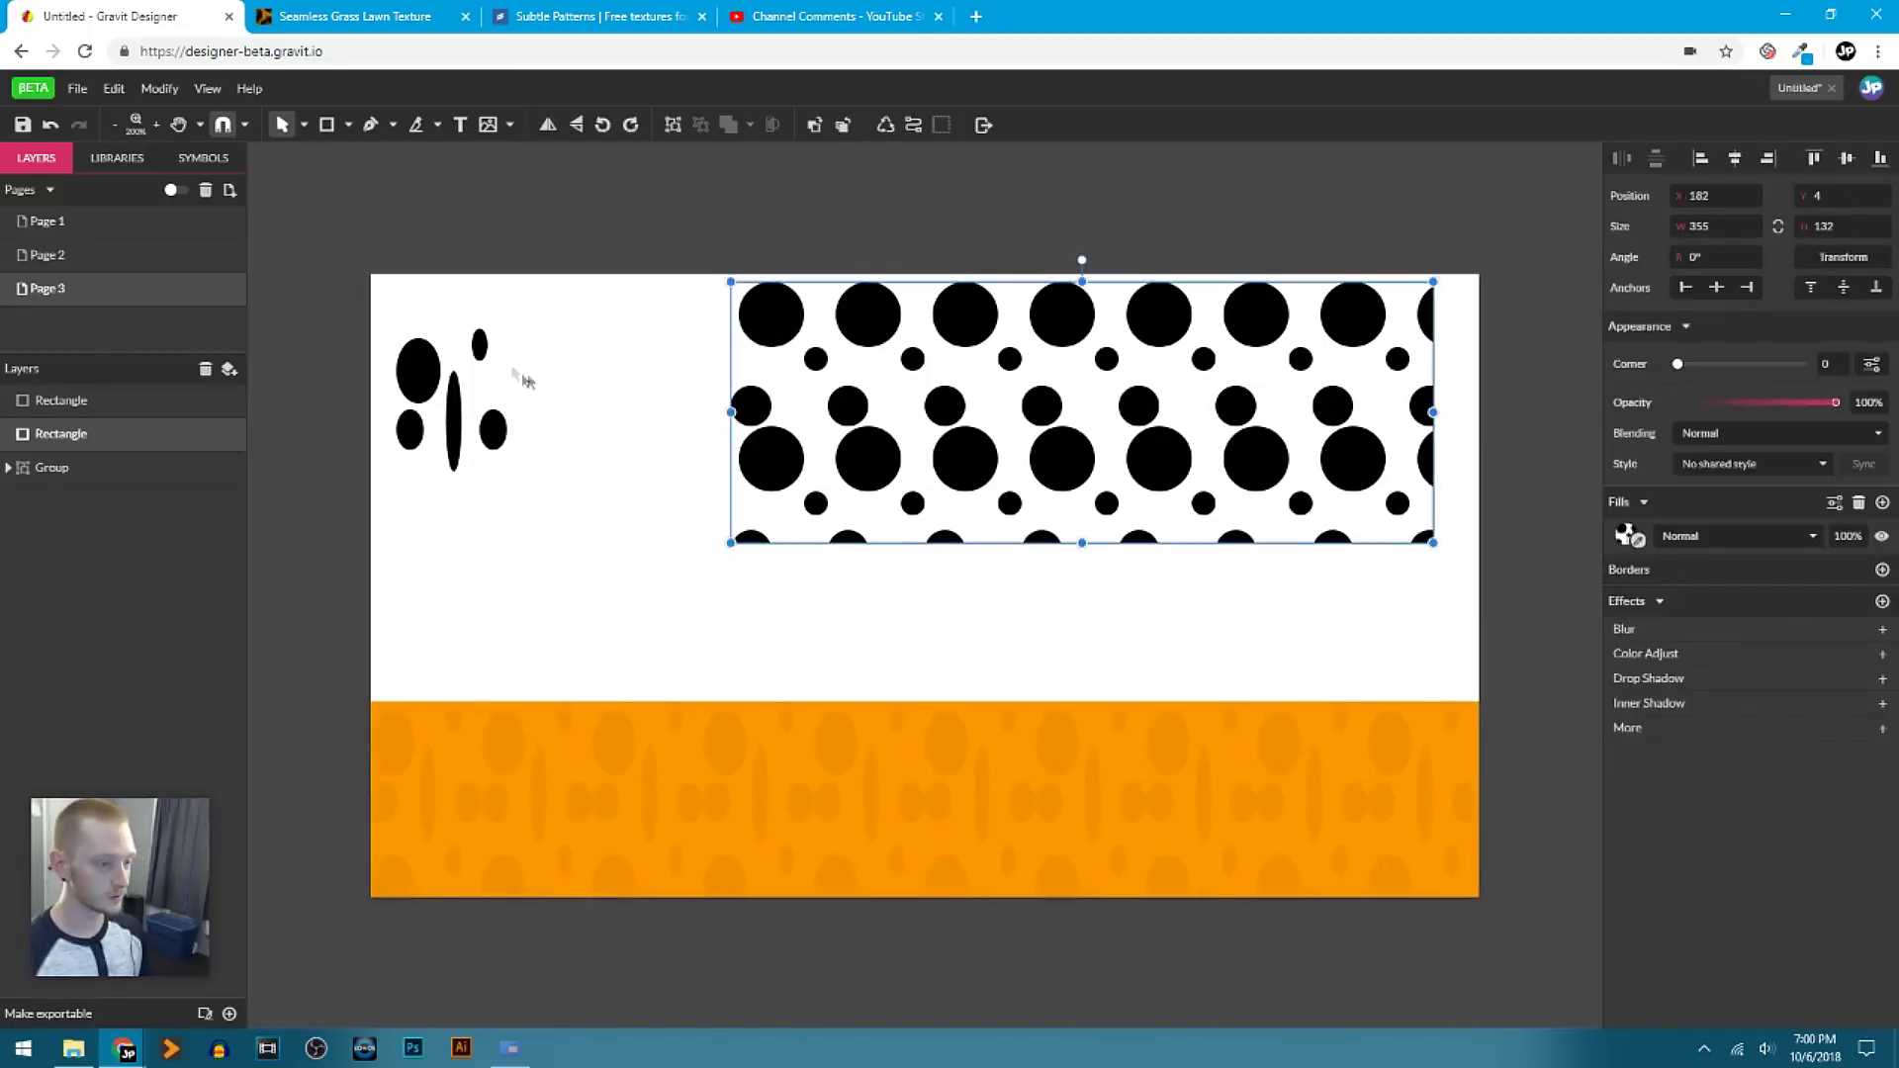
left_click(493, 425)
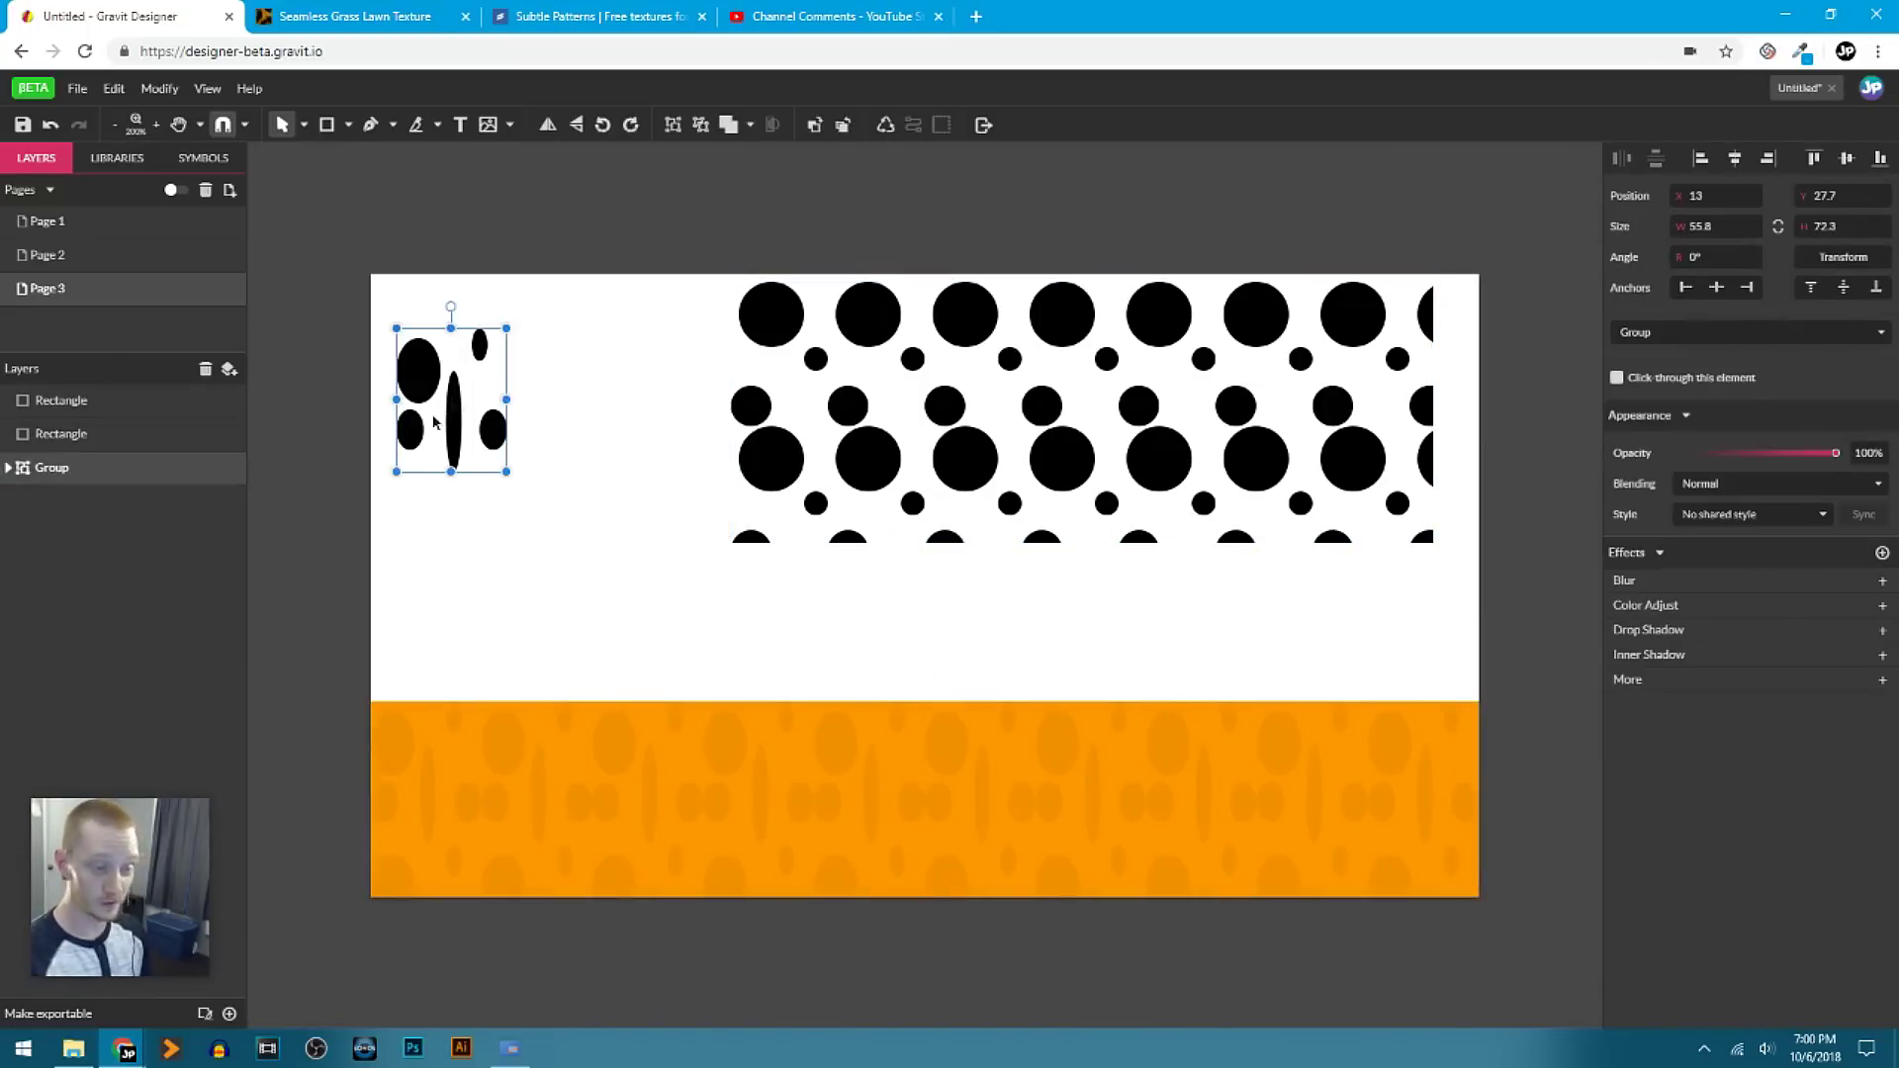
key("Delete")
left_click(749, 461)
left_click_drag(749, 461, 666, 453)
left_click_drag(1076, 416, 1479, 411)
left_click_drag(924, 536, 925, 701)
Fade the dot pattern fill to 5% opacity.
left_click(1848, 535)
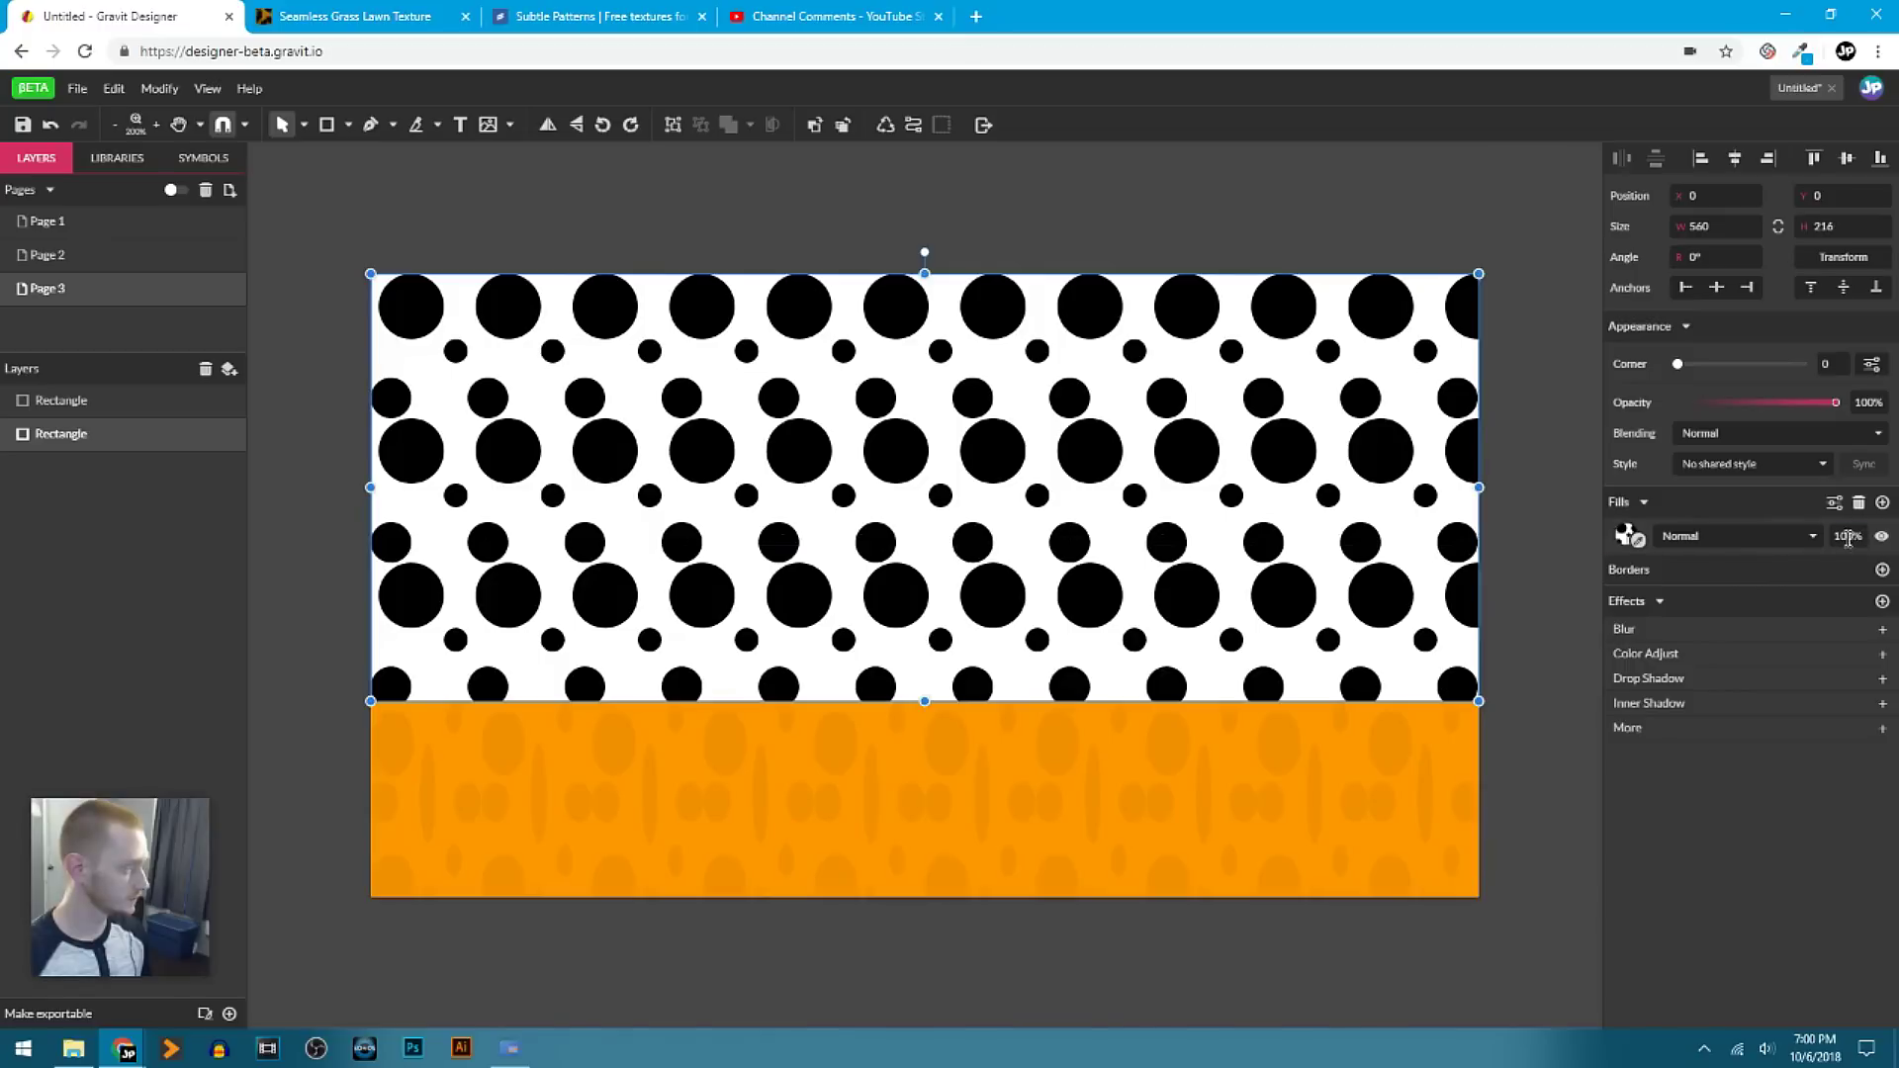
type("5")
left_click(1526, 392)
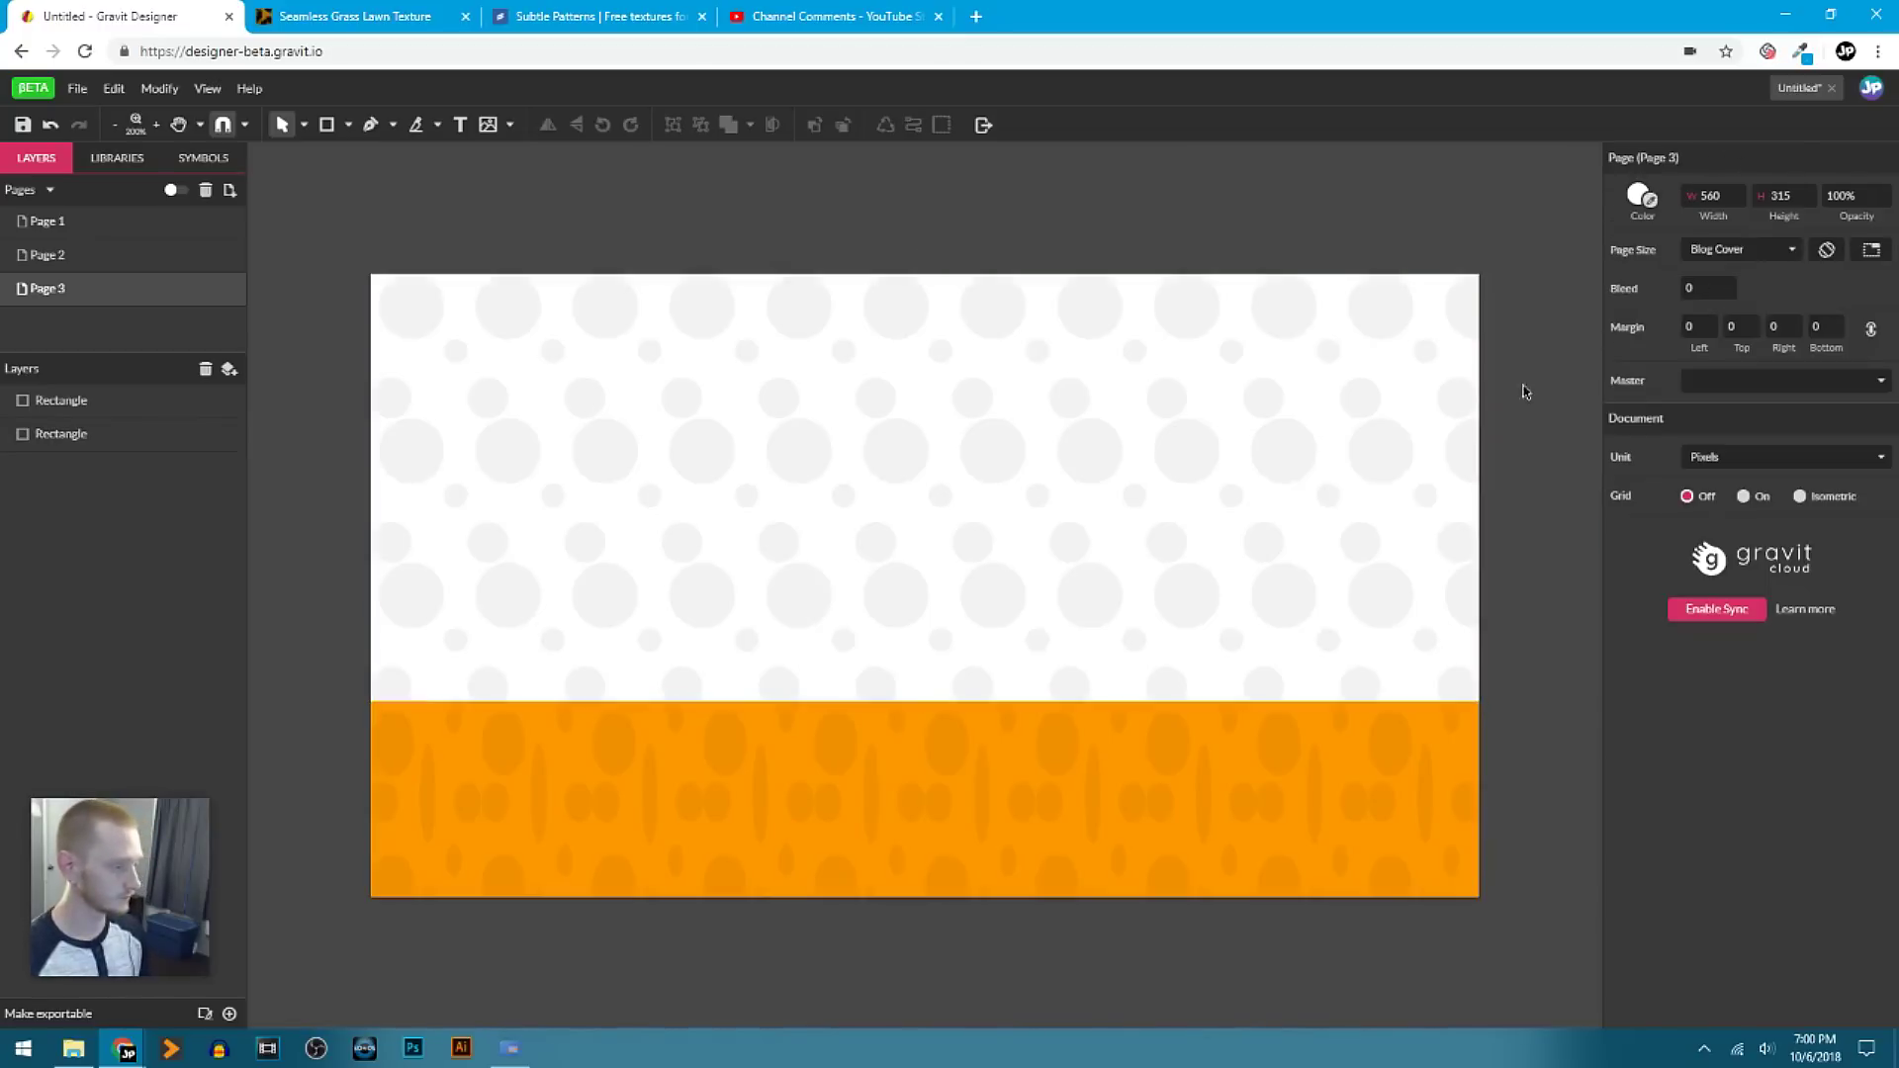
Make the orange band taller and try 50% then 25% scales on its ellipse texture.
left_click(847, 797)
left_click_drag(925, 701, 925, 595)
left_click(1627, 535)
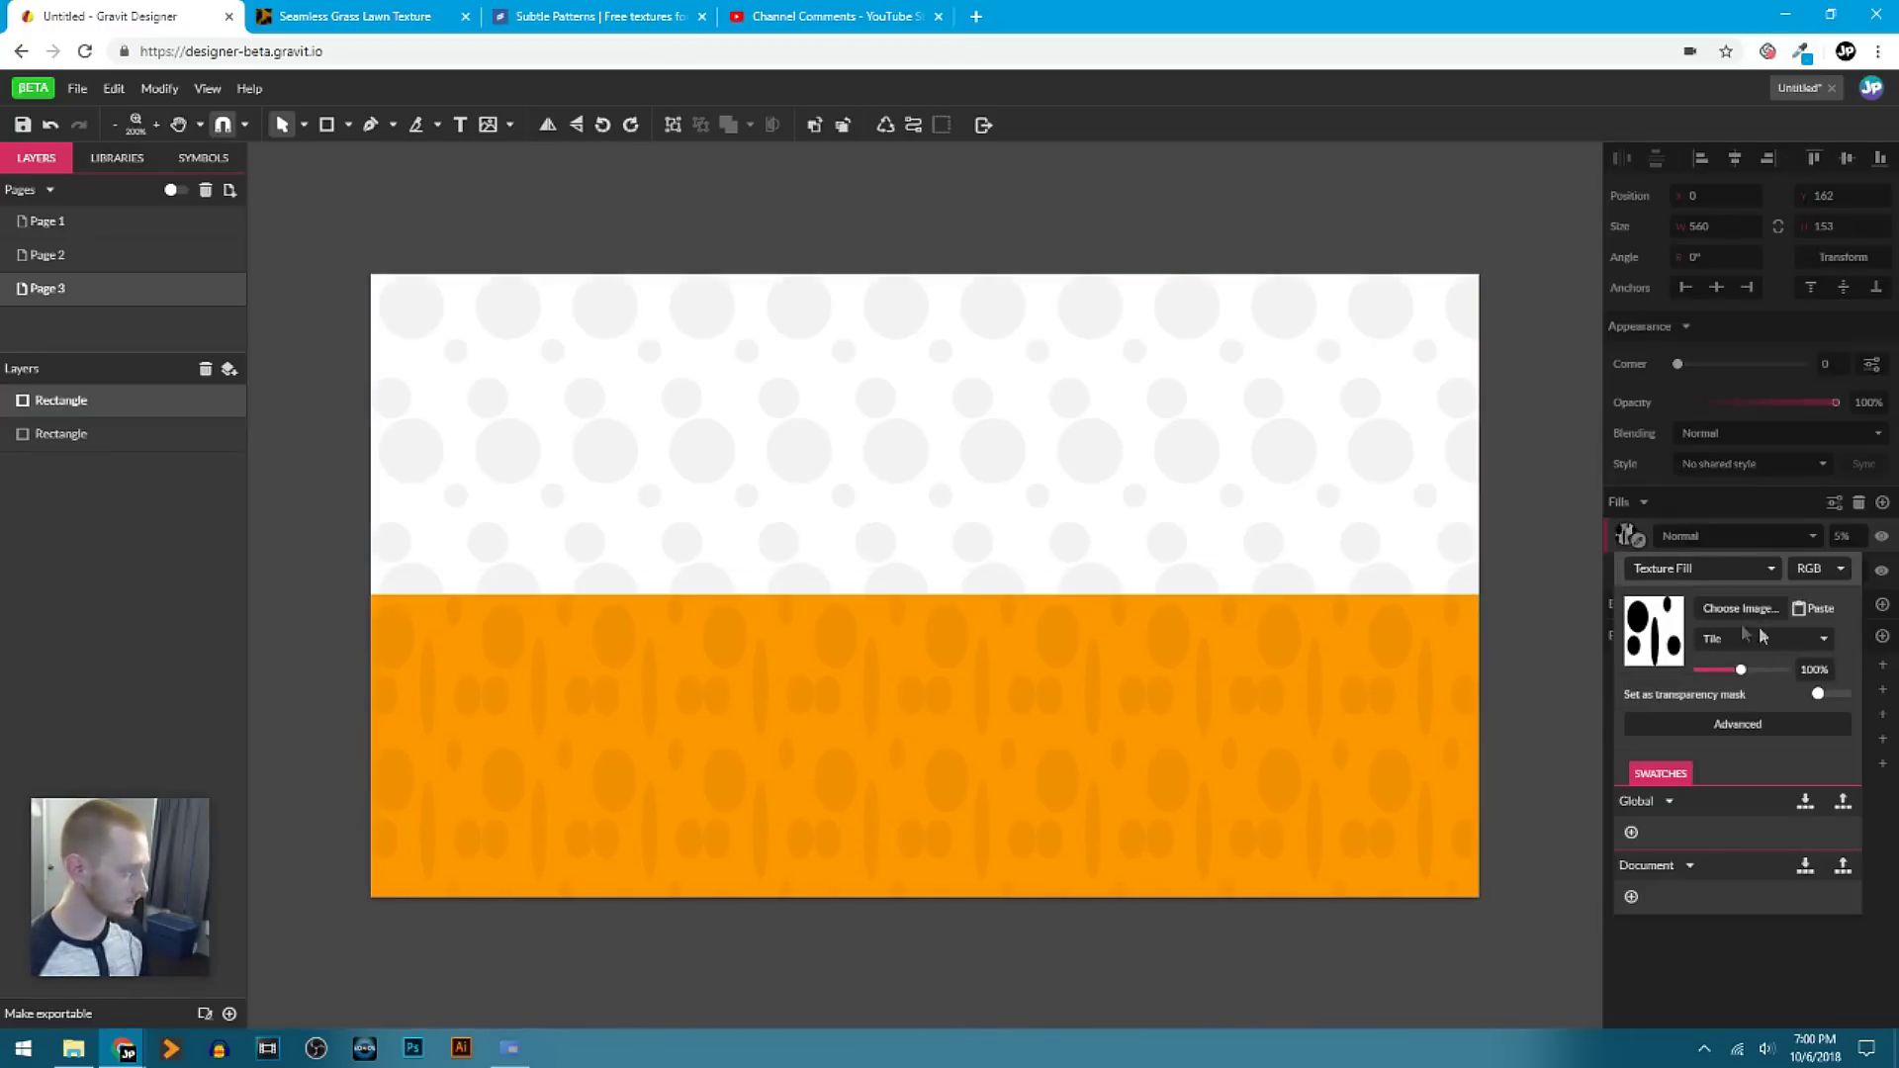
left_click(1819, 667)
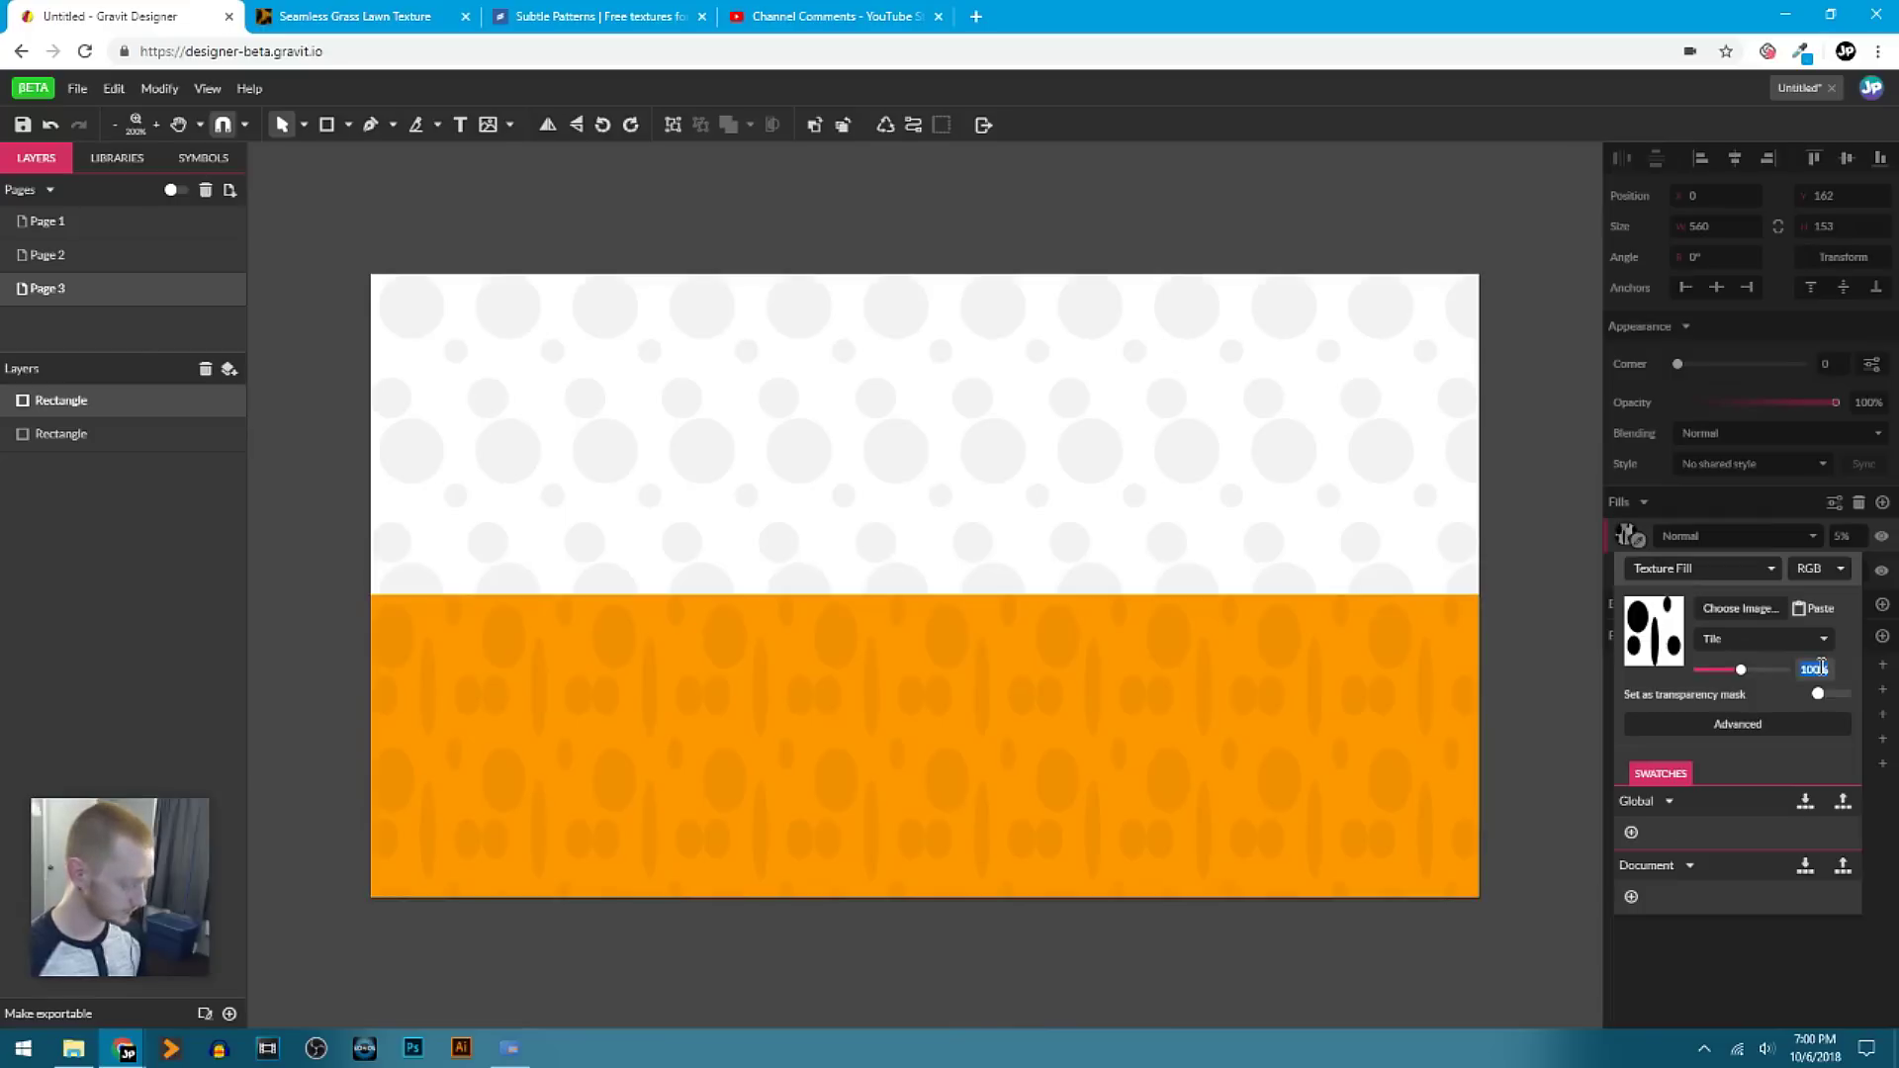
type("50")
key("Return")
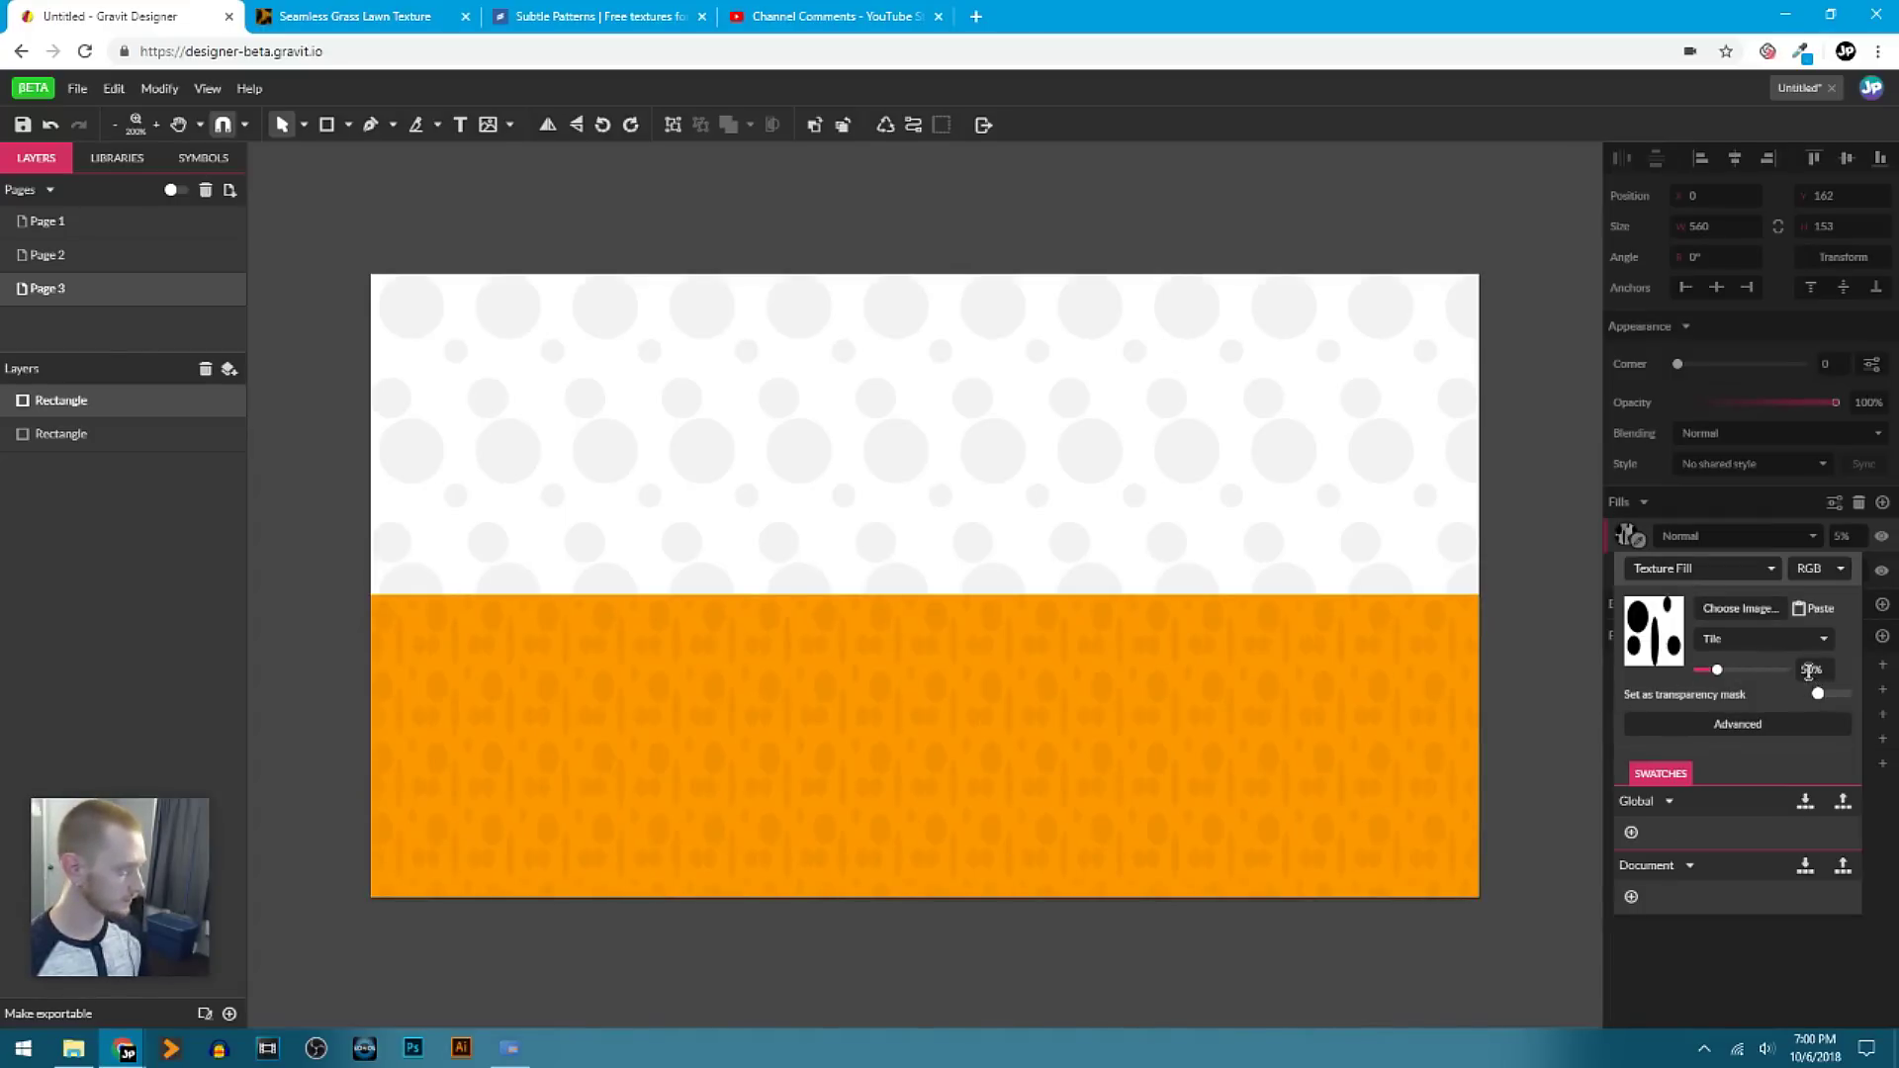
left_click(1809, 672)
type("25")
key("Return")
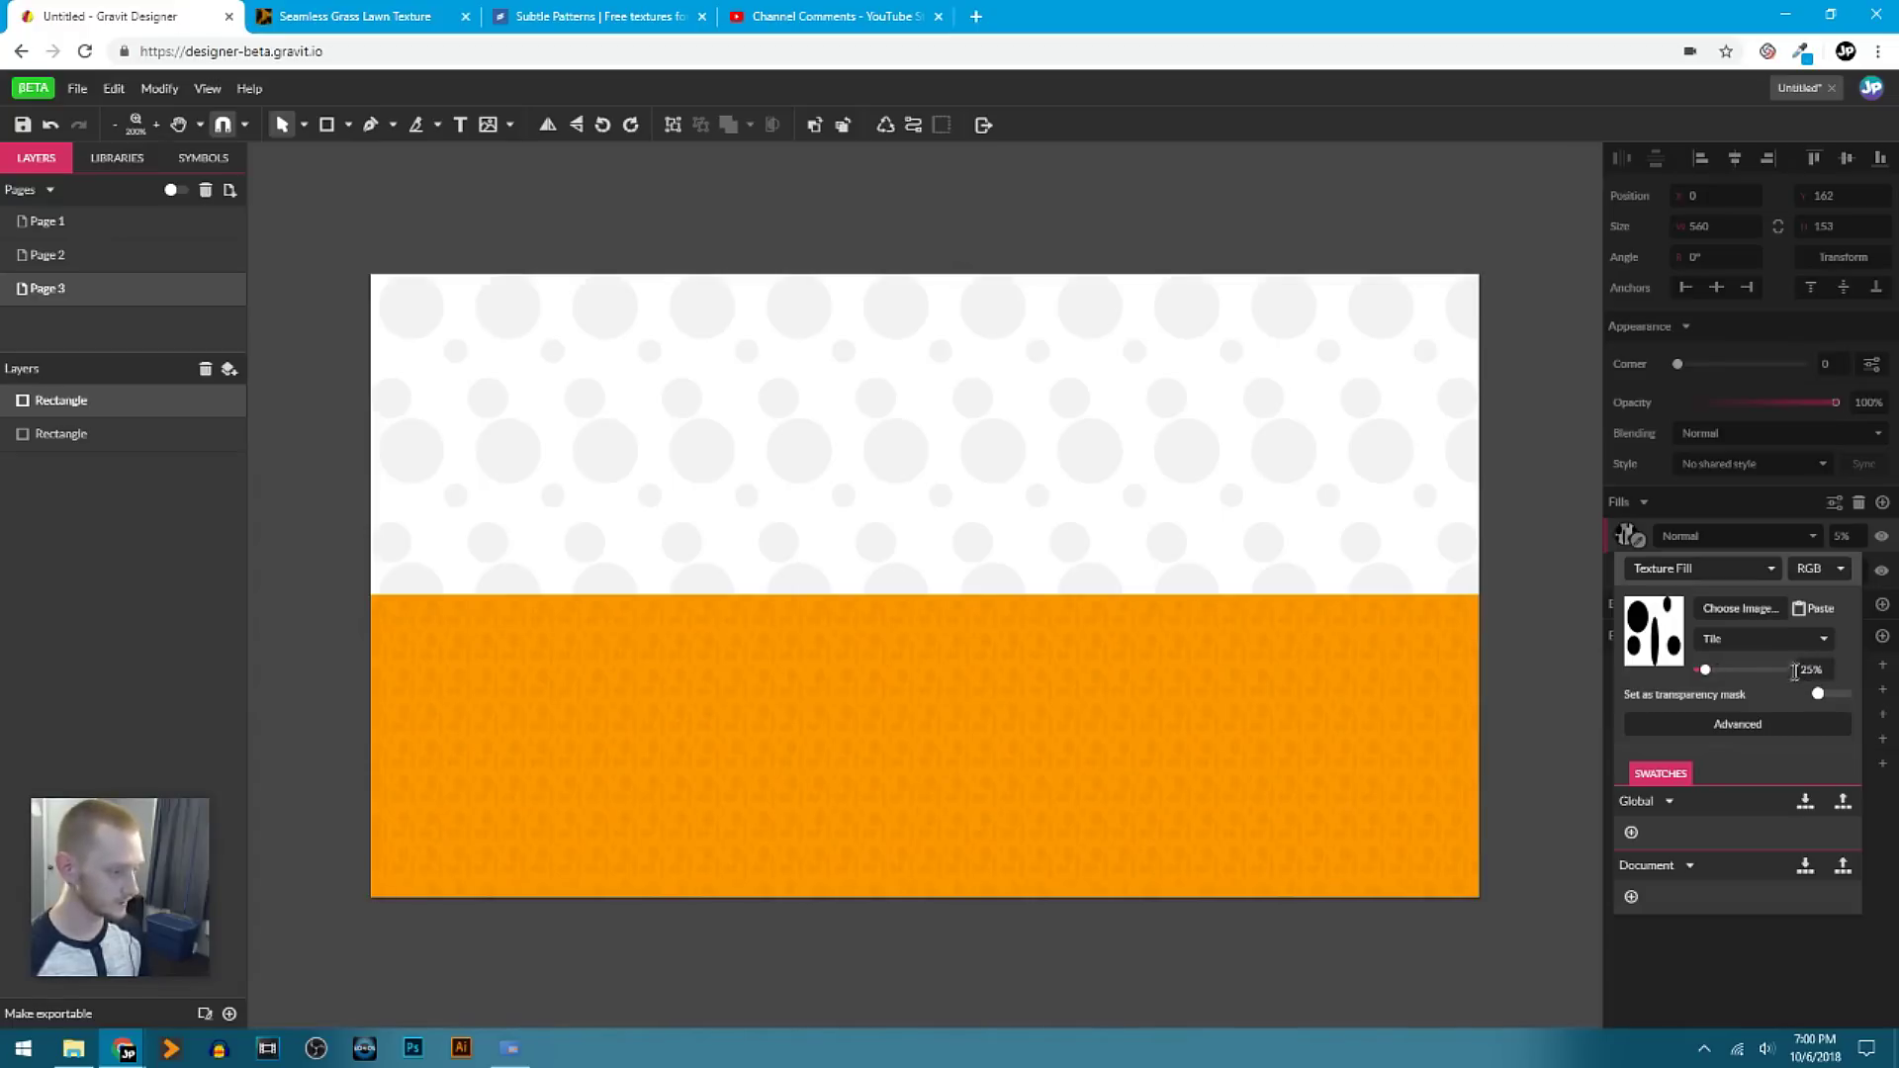
Set the orange band's texture scale to 200% and lower its top edge again.
left_click(1811, 671)
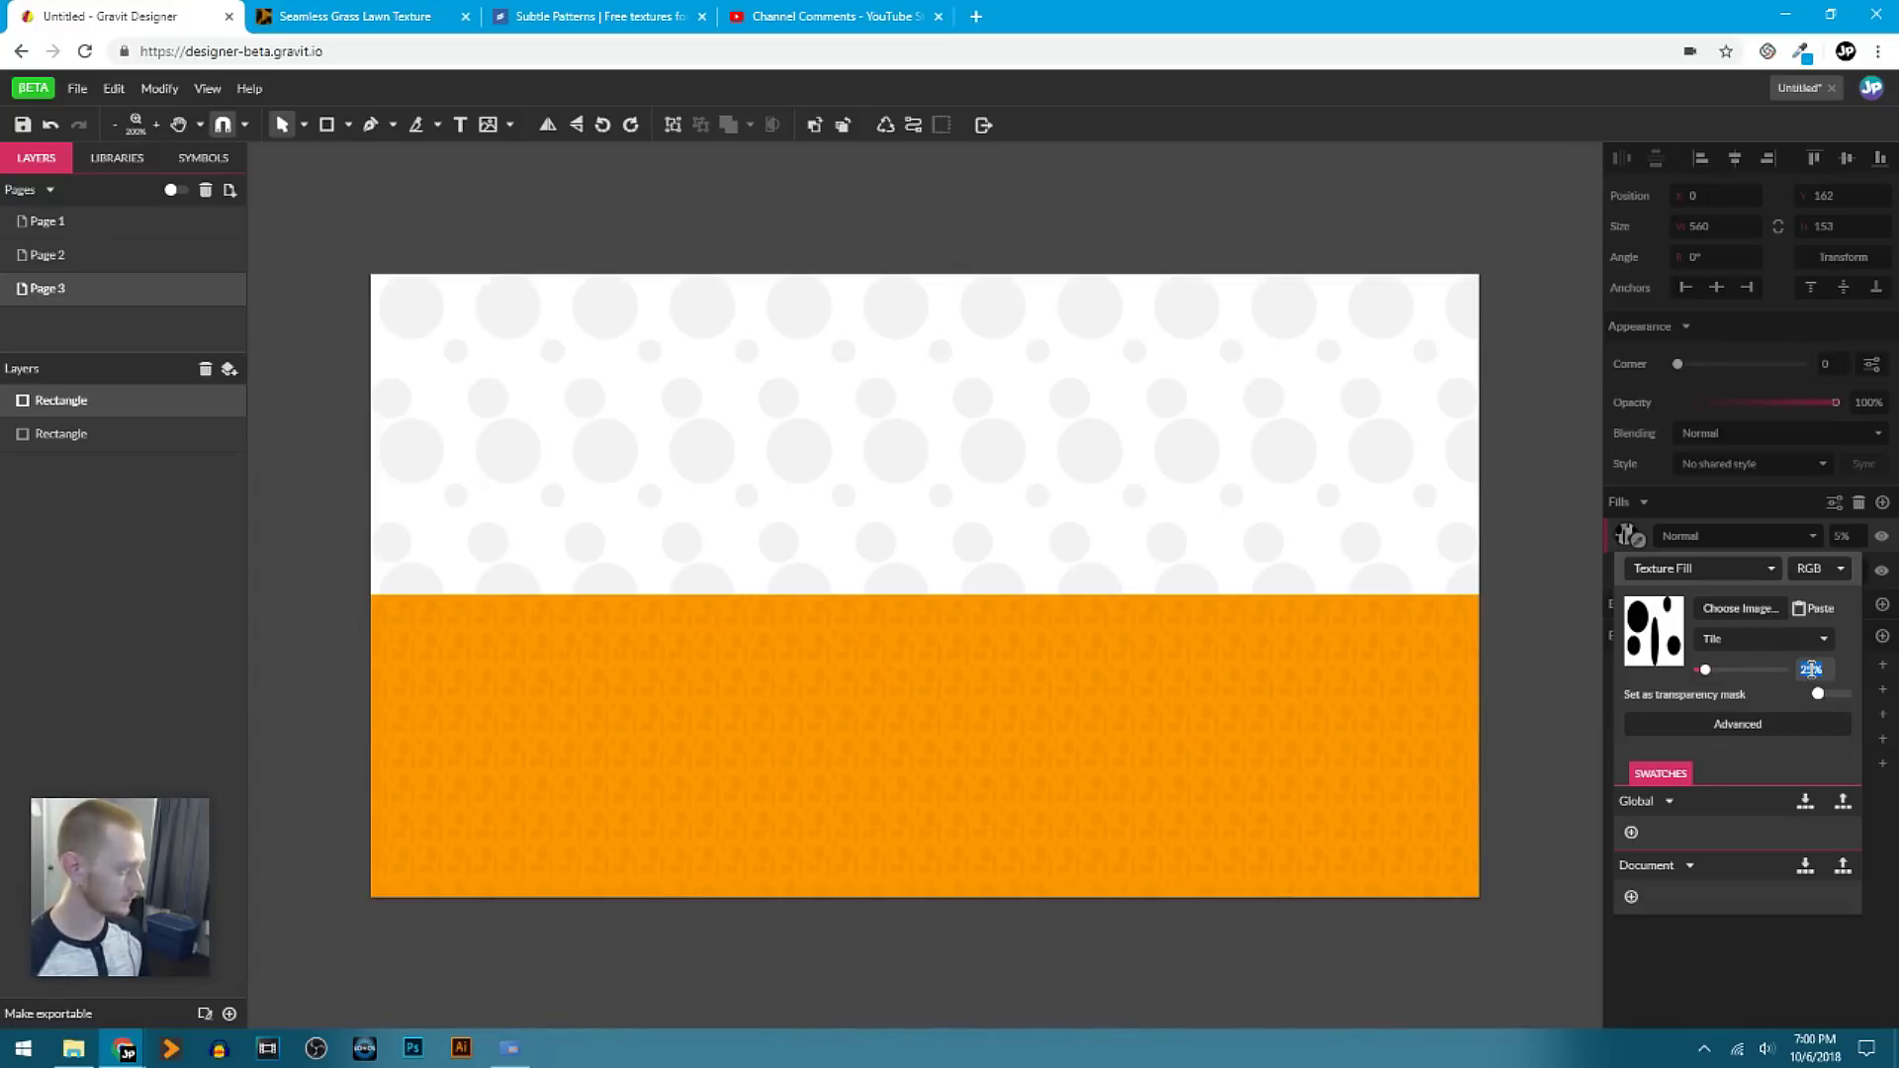
type("100")
key("Return")
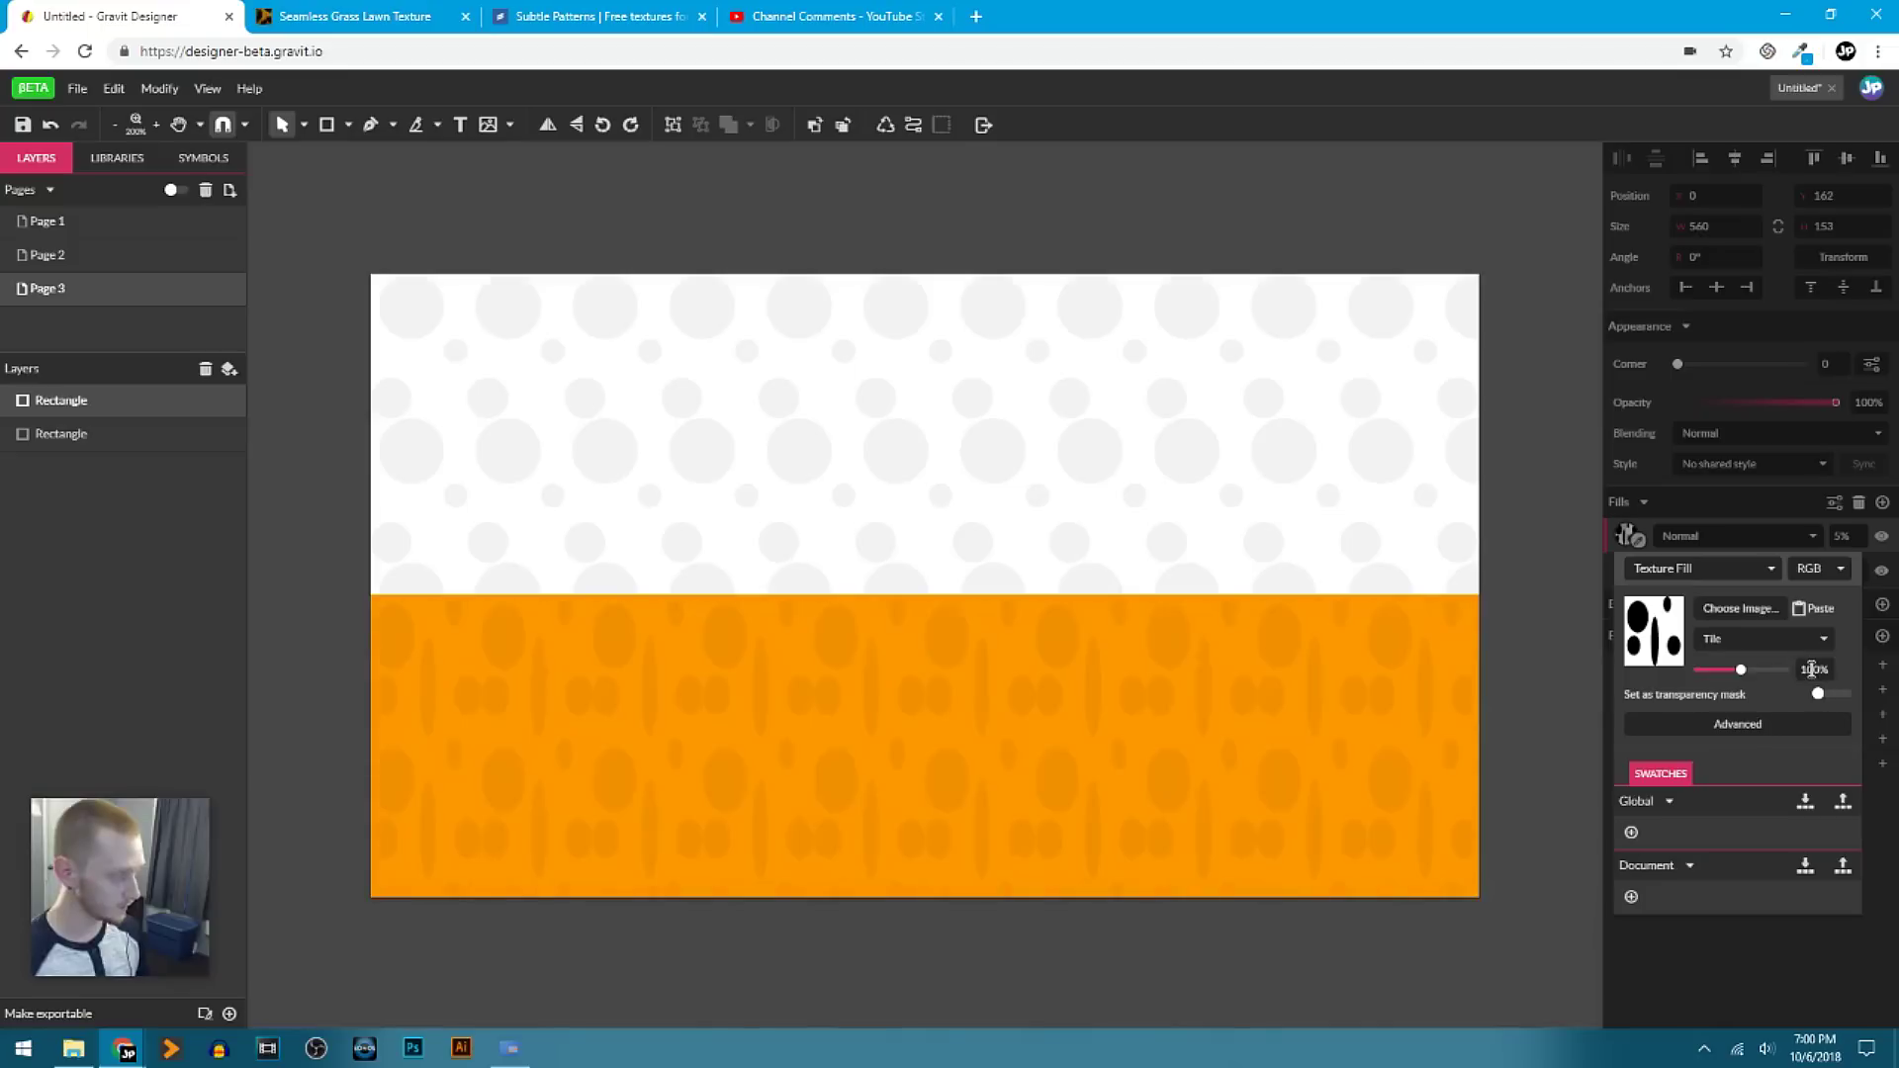
left_click(1811, 669)
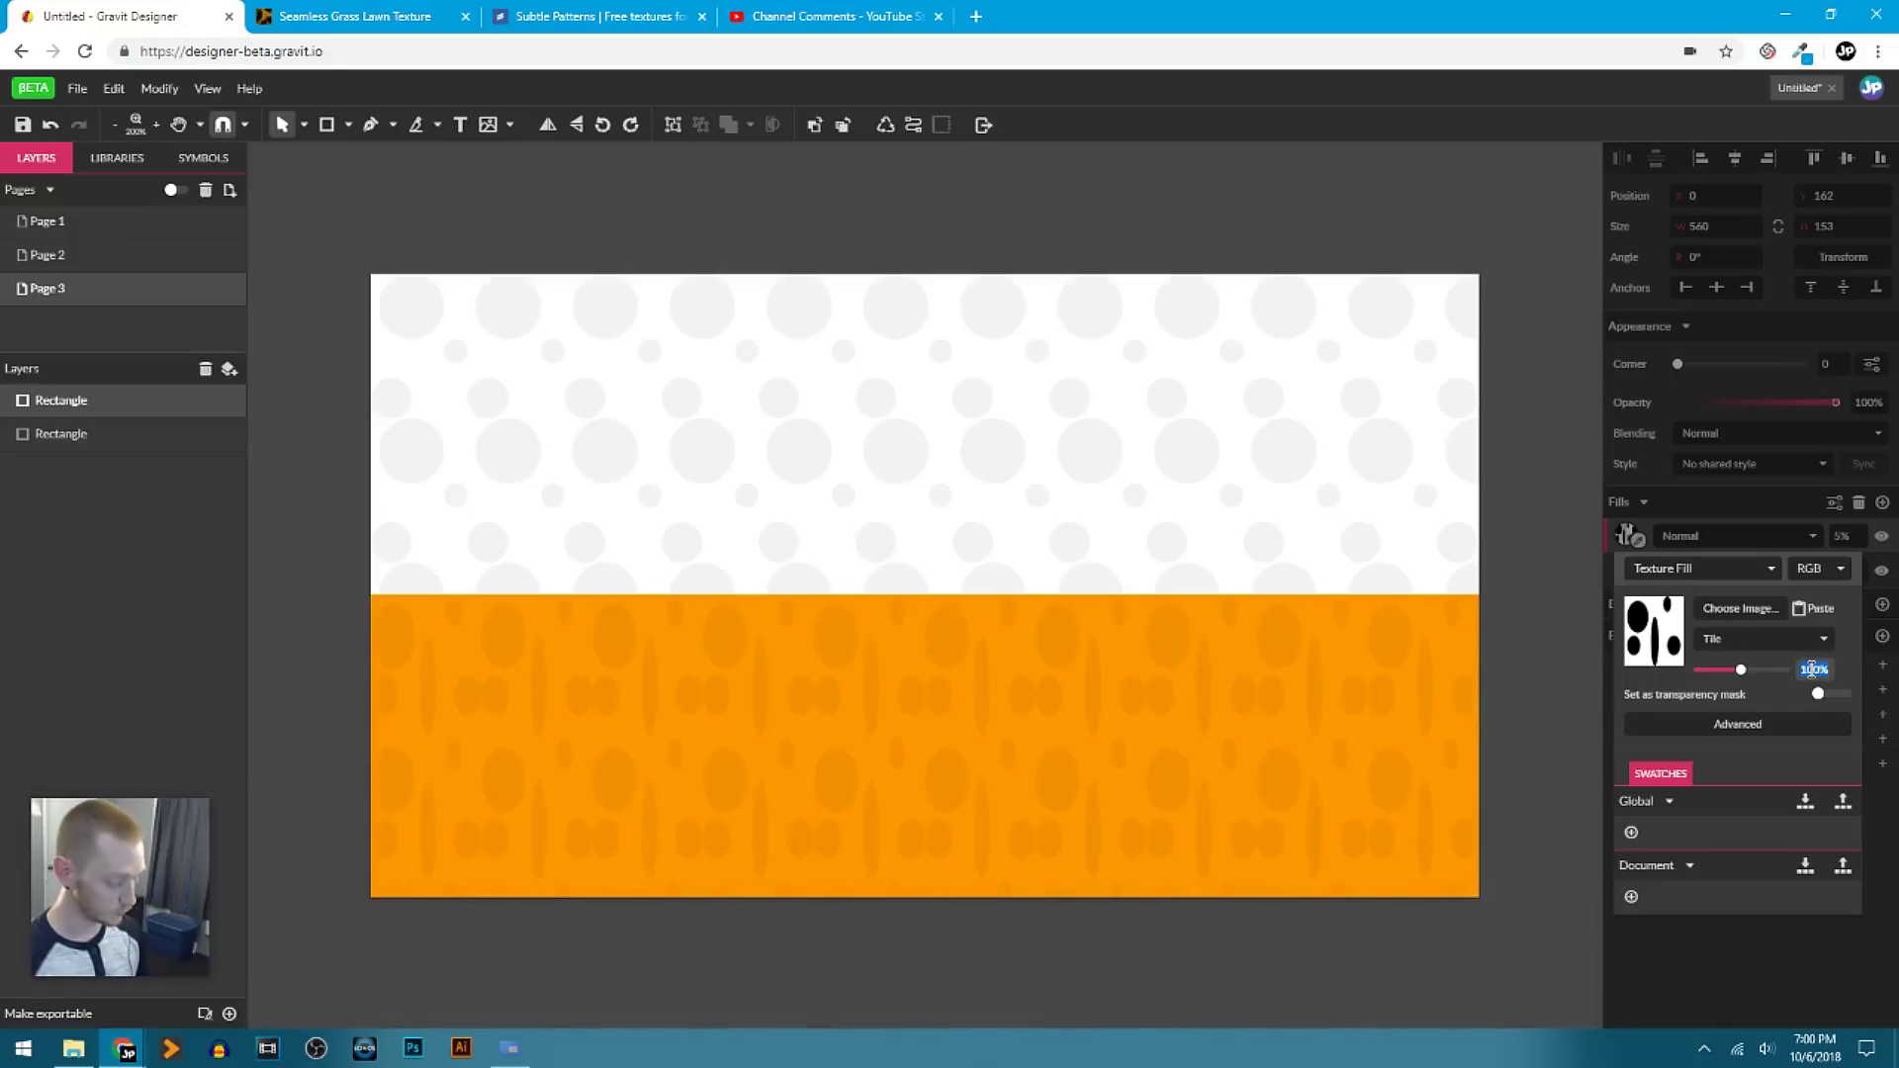
type("200")
key("Return")
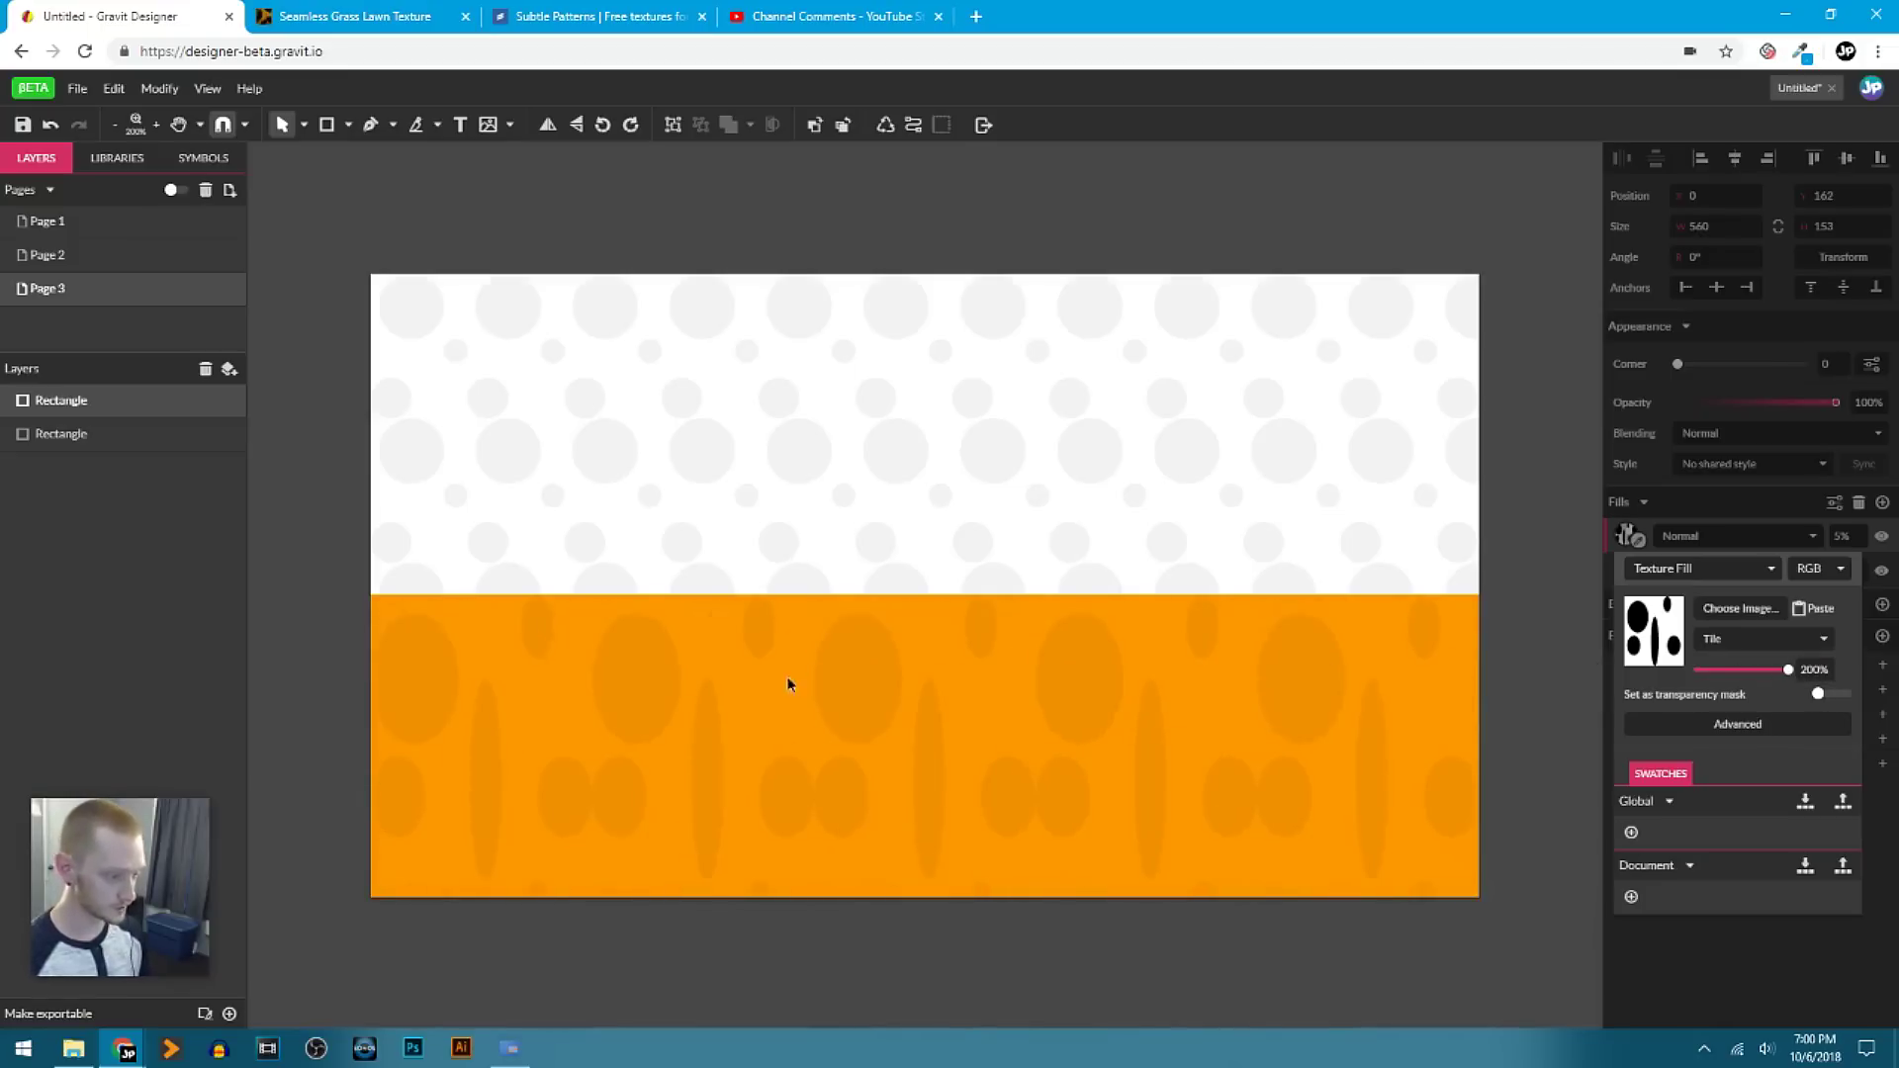
left_click(1102, 679)
left_click_drag(925, 594, 931, 742)
left_click(1197, 539)
left_click(1513, 445)
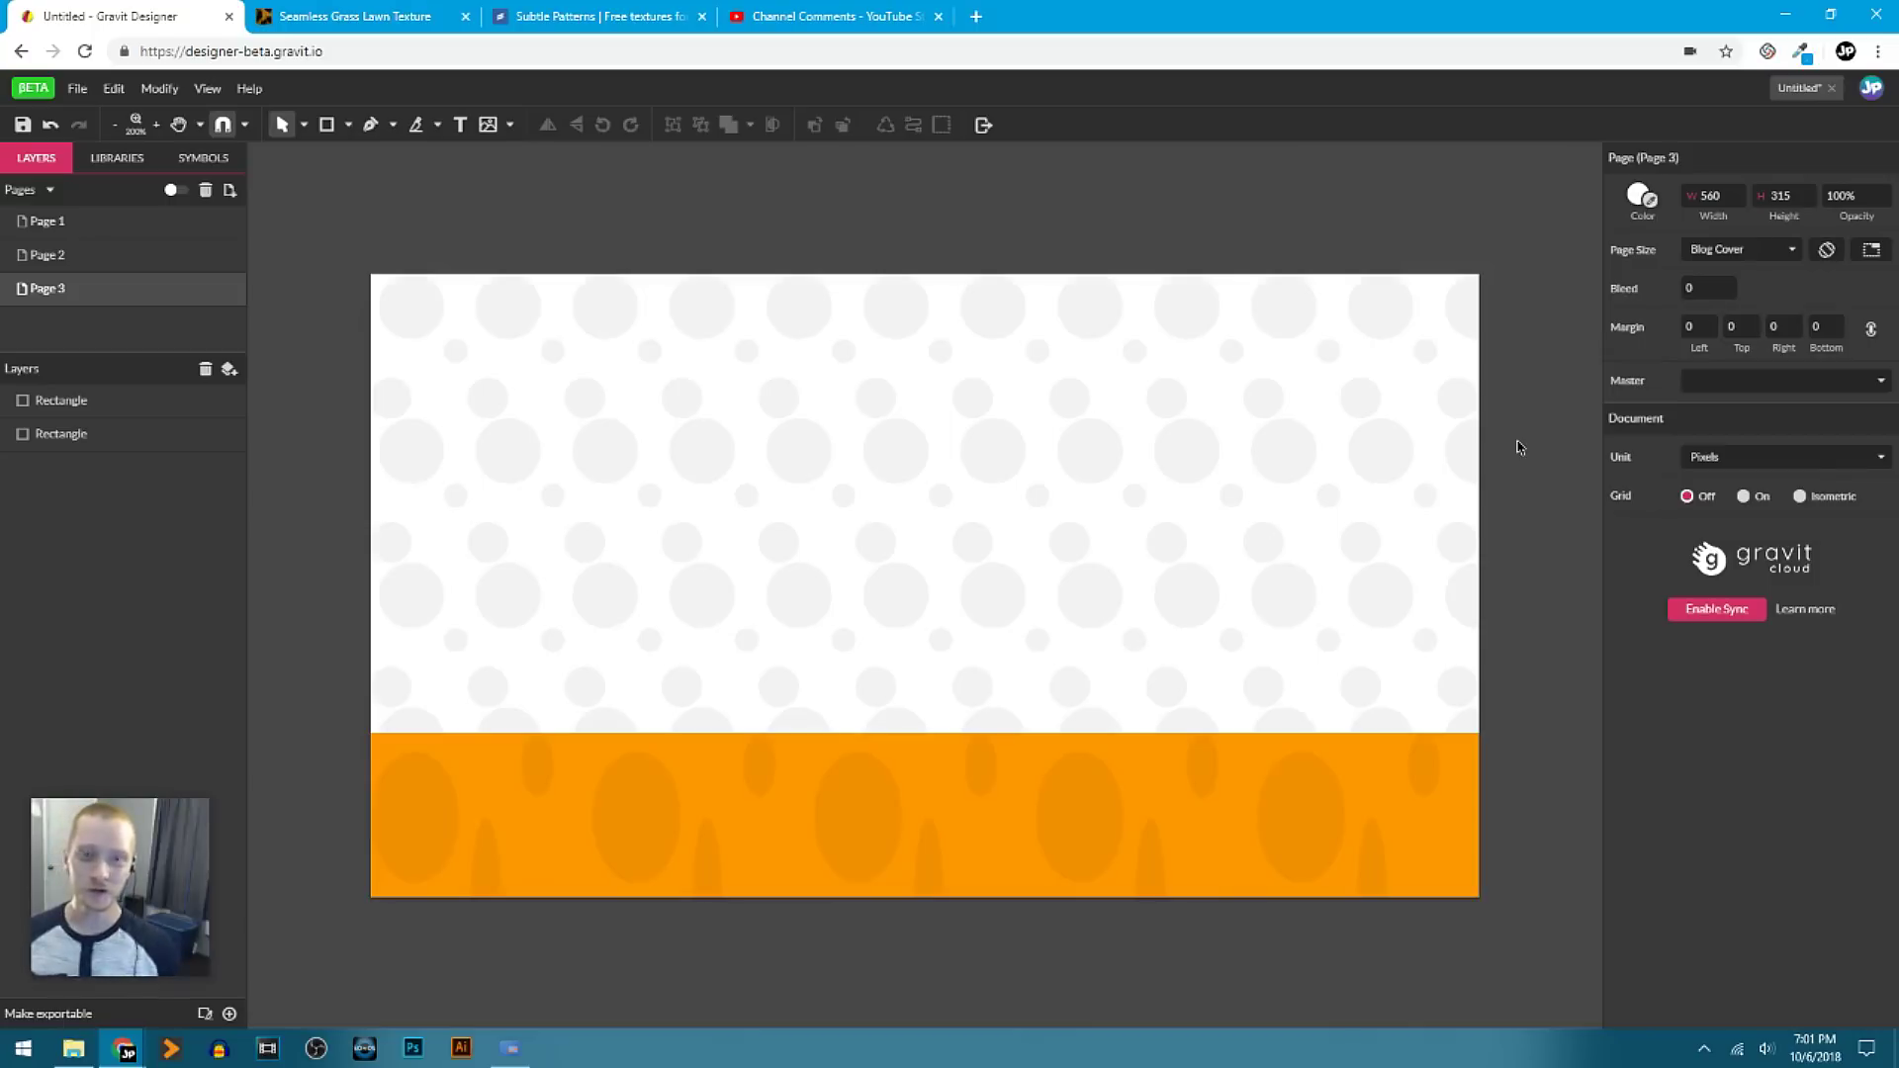
Switch to the YouTube Studio Channel Comments tab in Chrome.
left_click(827, 18)
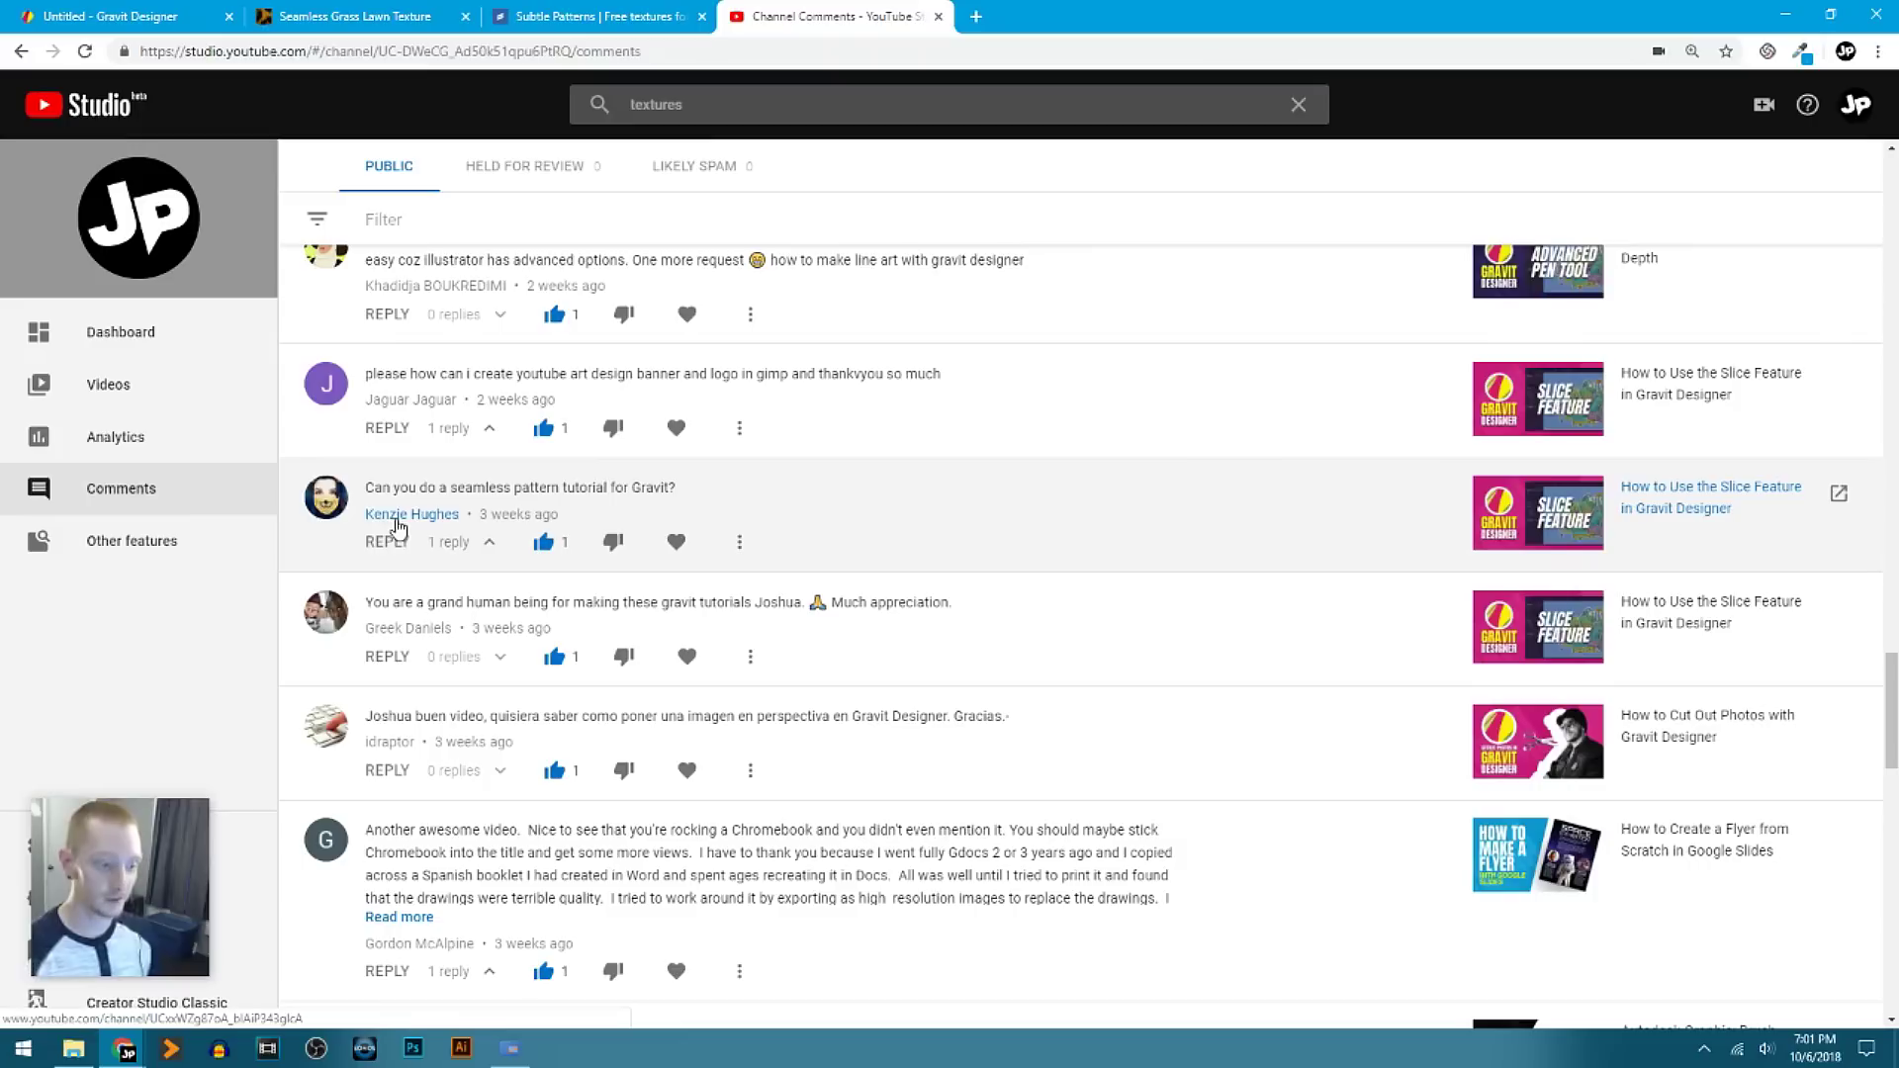
Return to Gravit Designer and show Page 2's grass 'GET IN THE GAME' design.
left_click(131, 18)
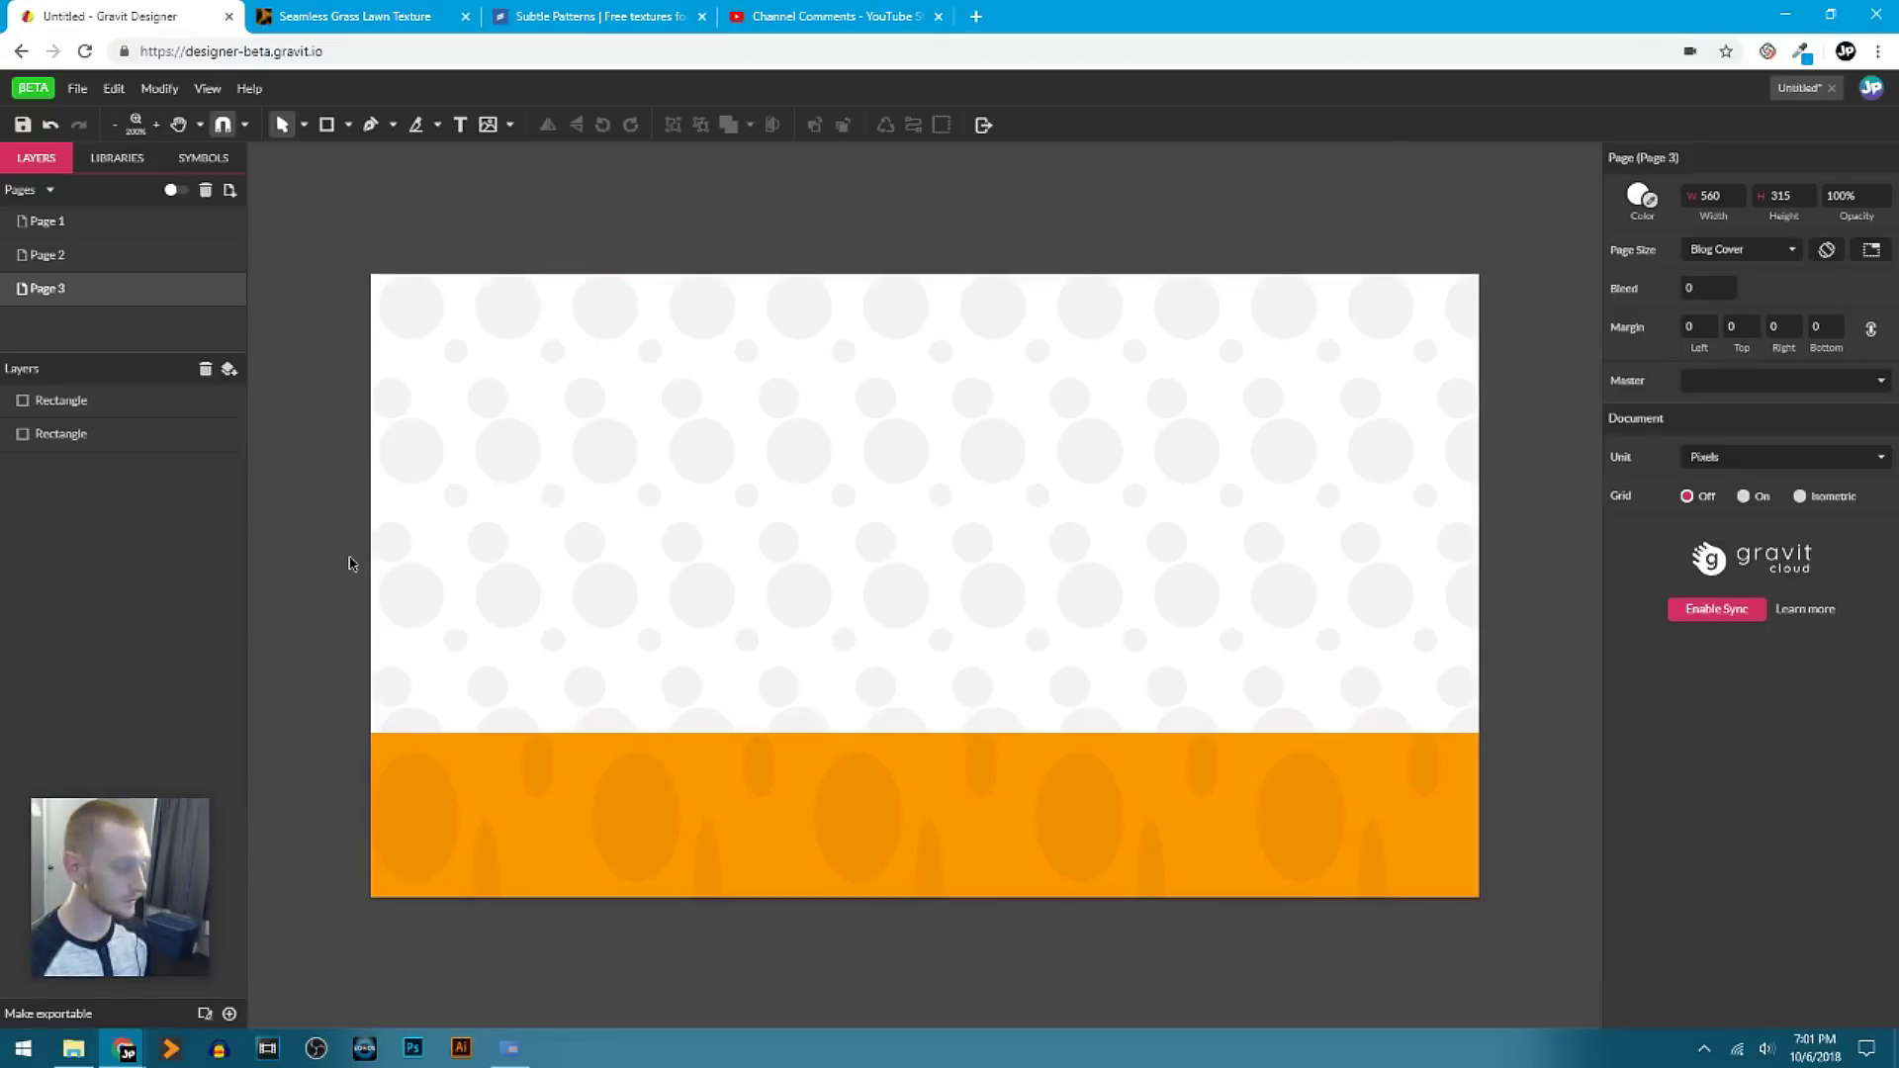
key("Page_Up")
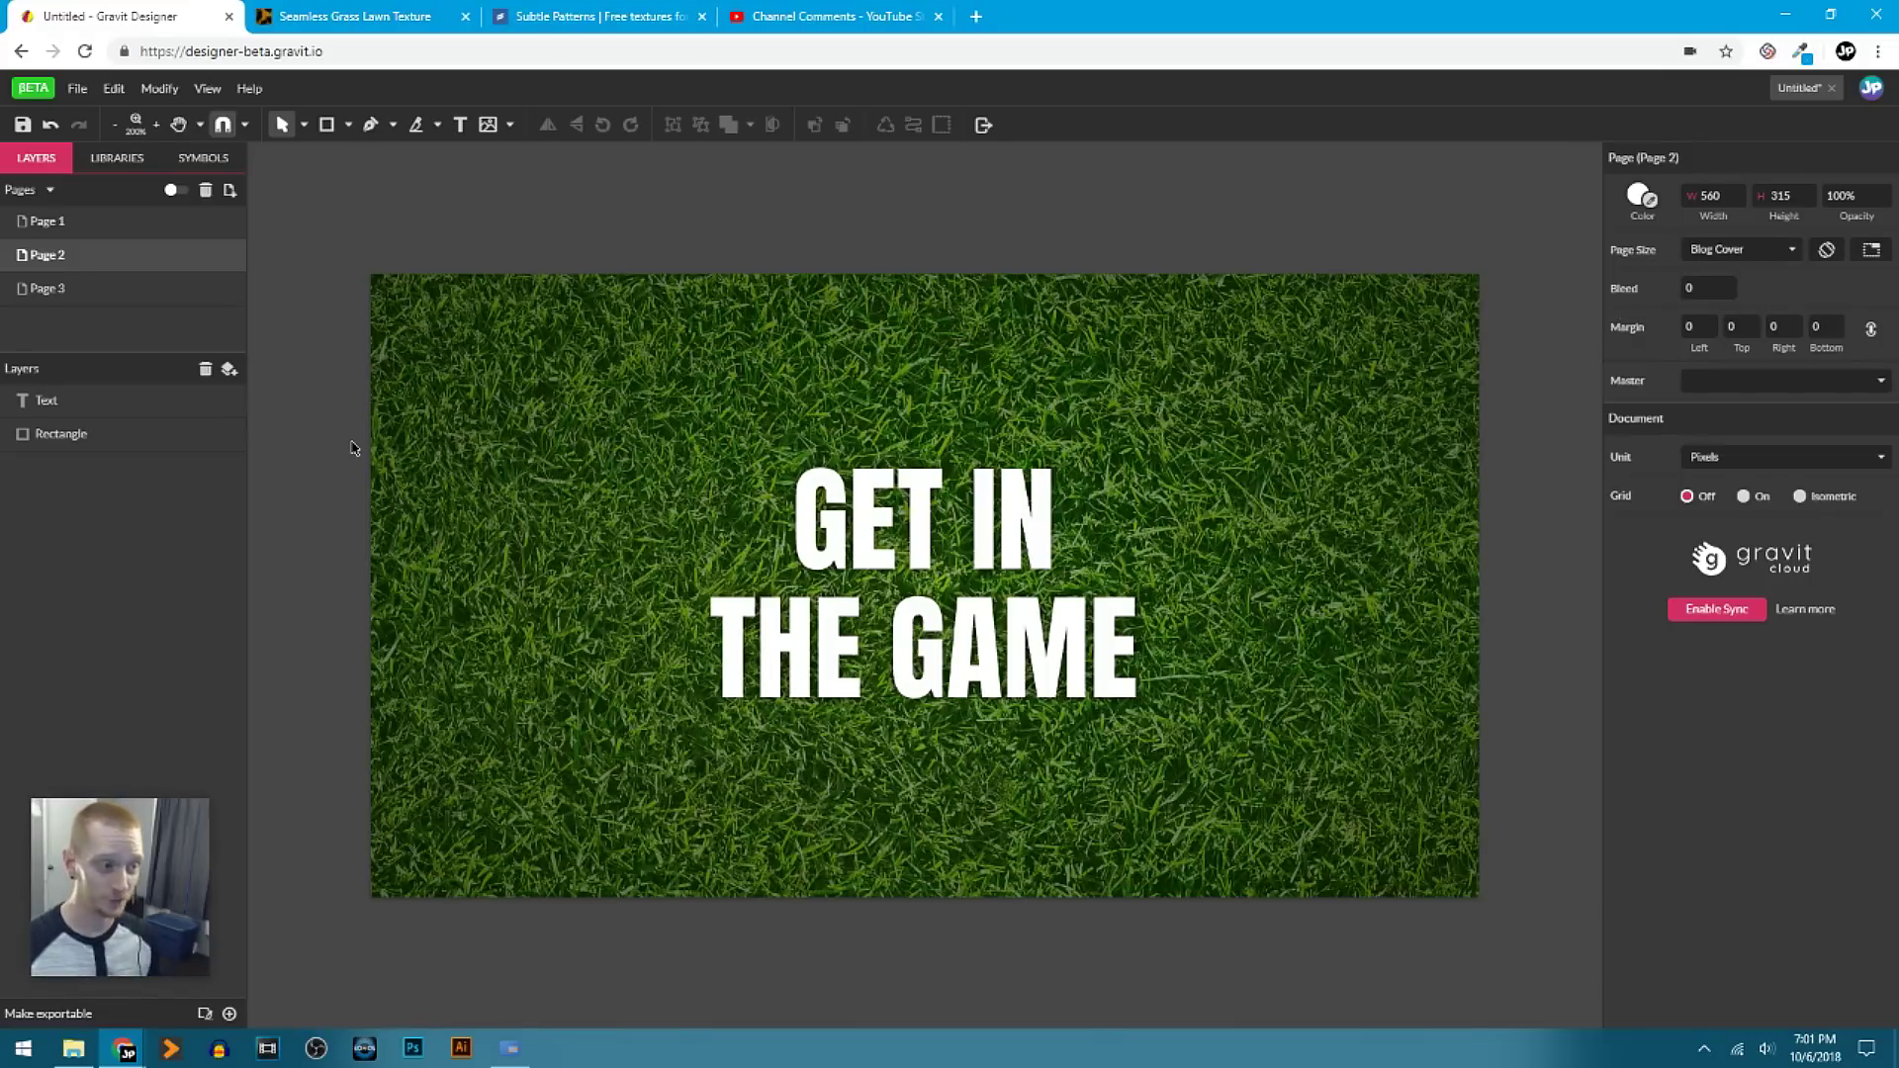
left_click(417, 16)
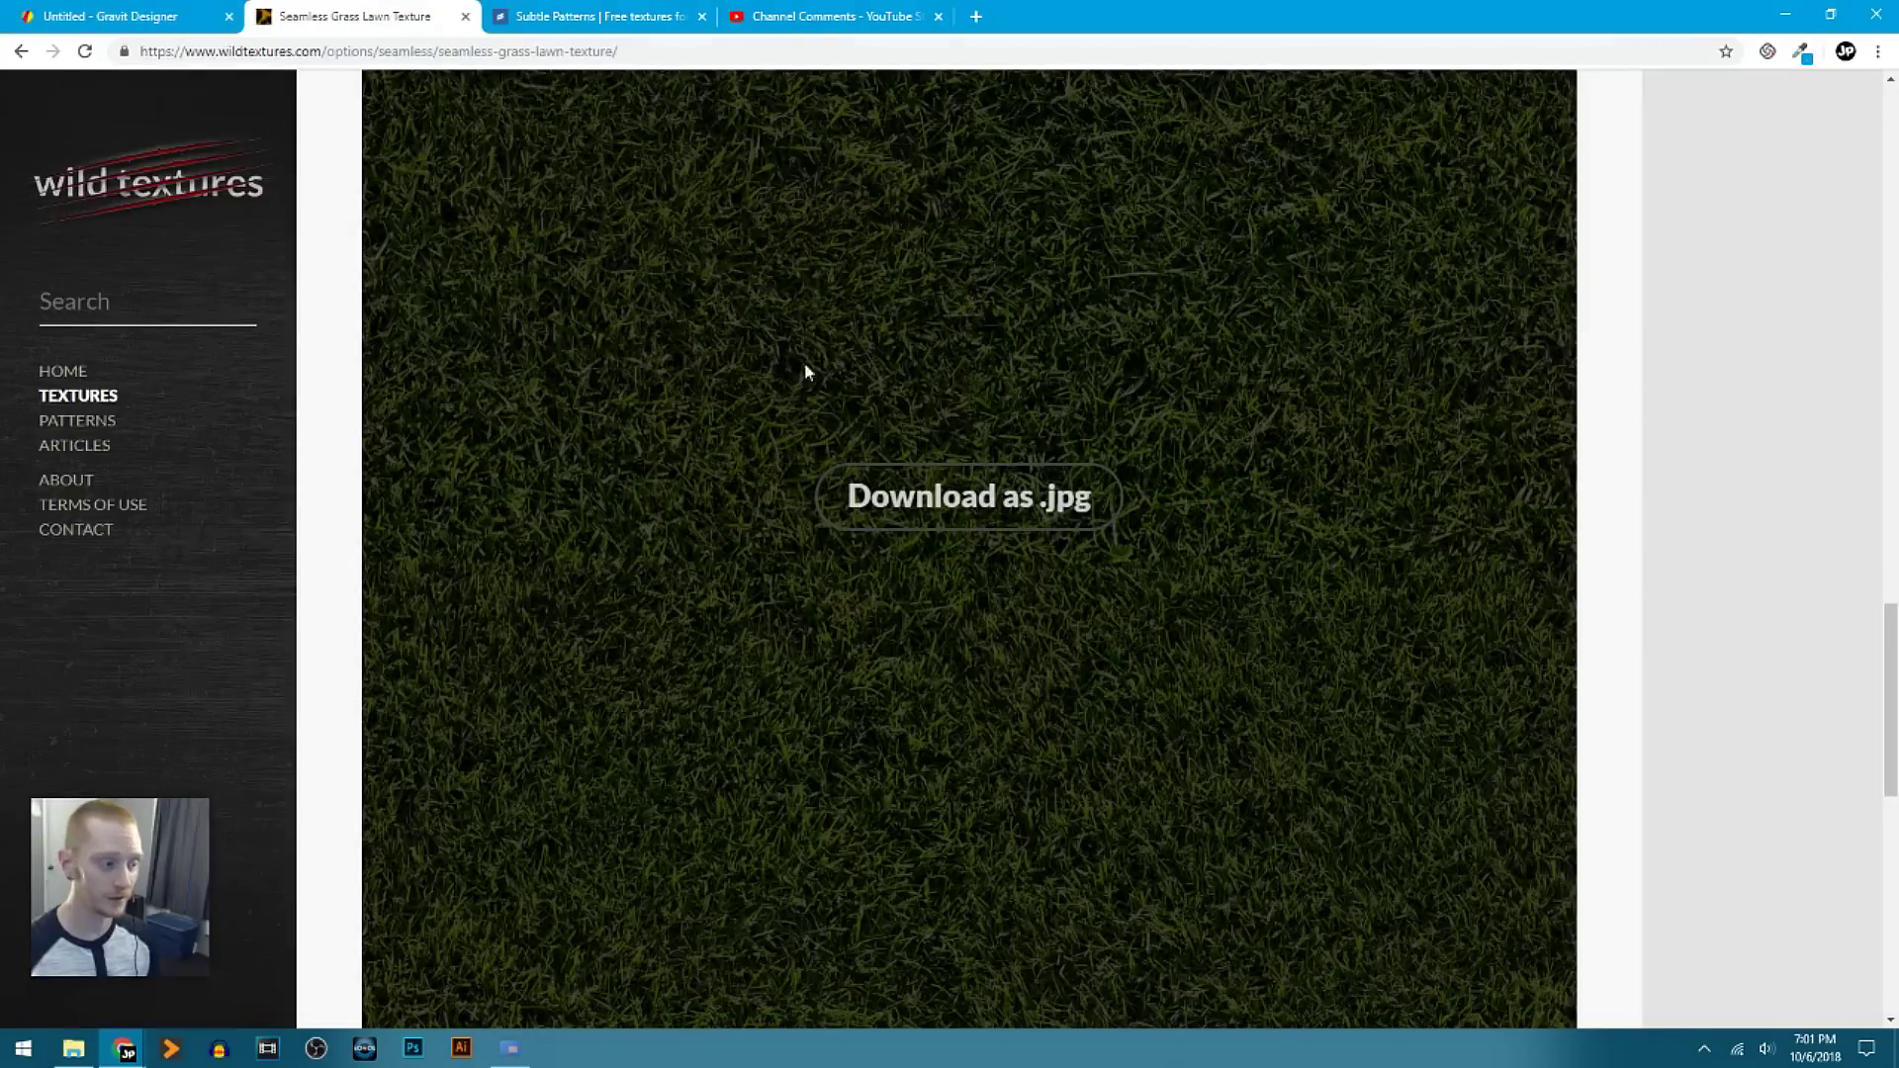
left_click(625, 14)
key("ctrl+1")
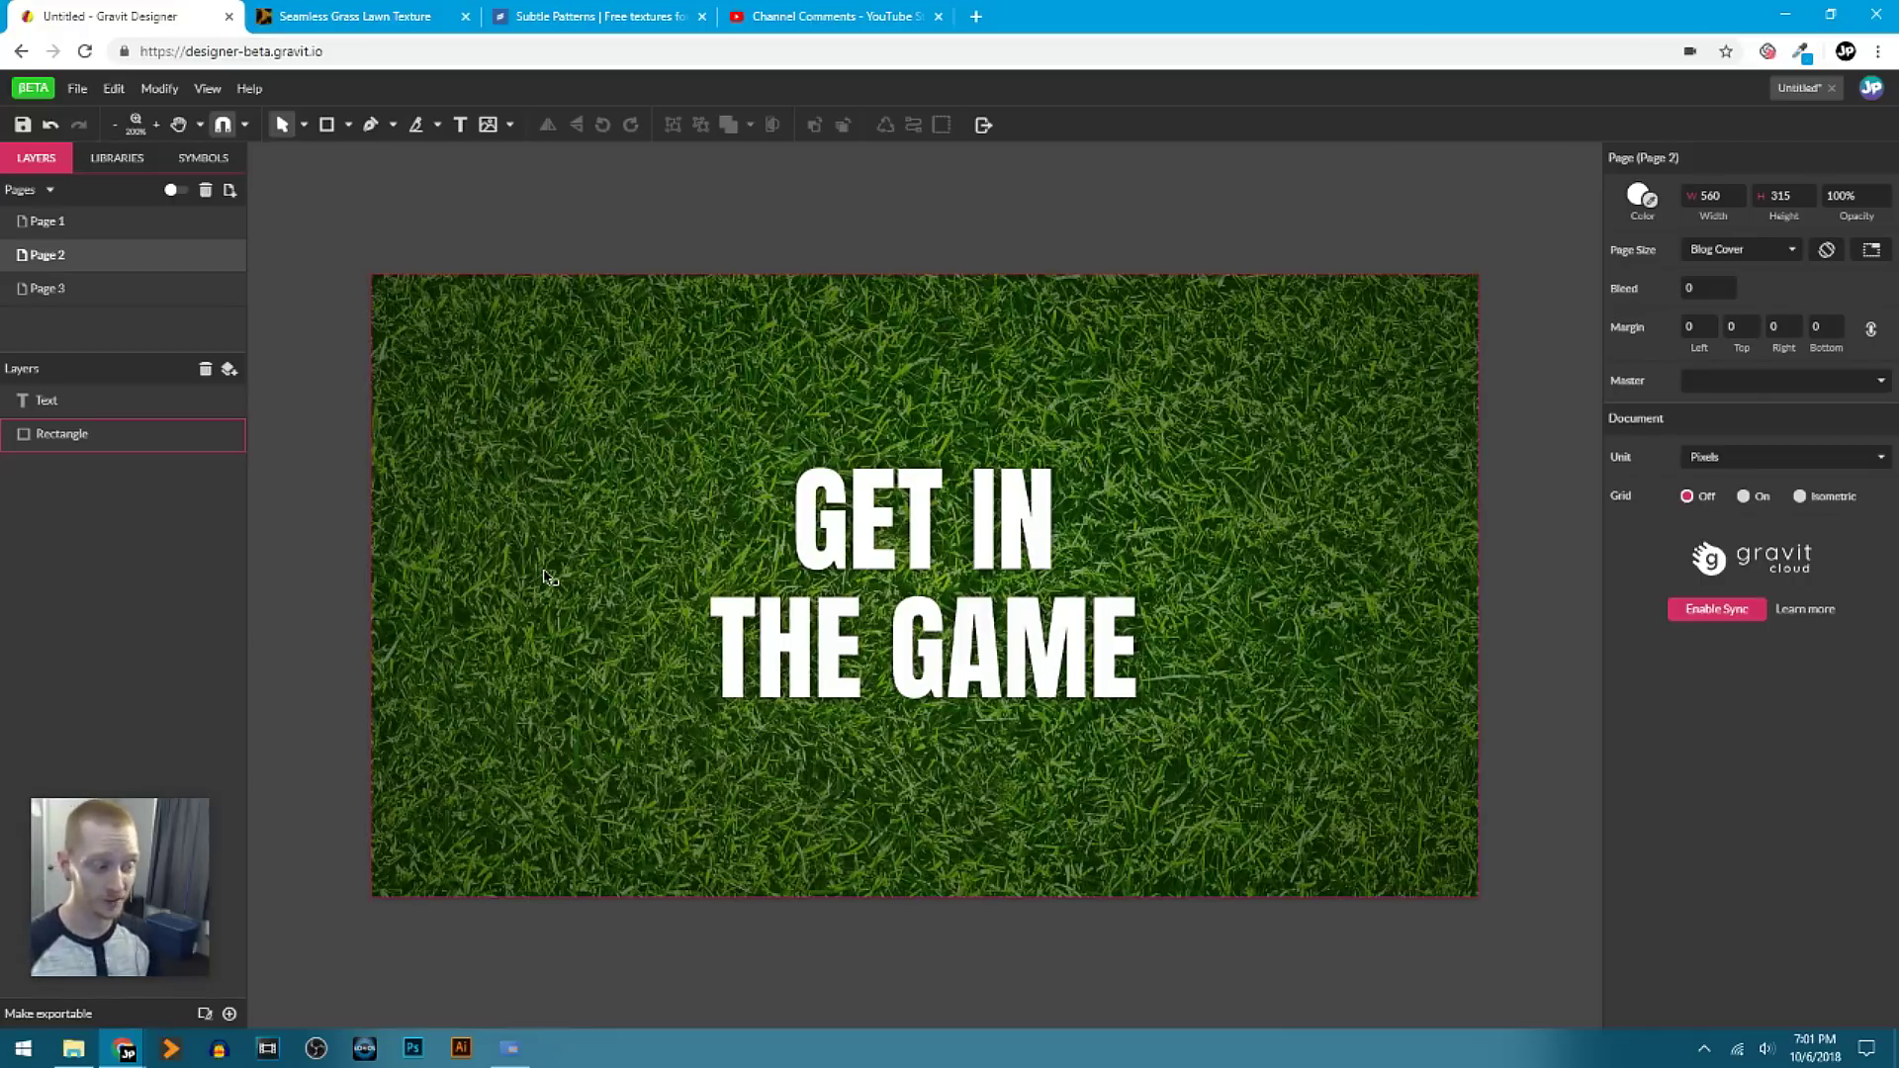
left_click(403, 235)
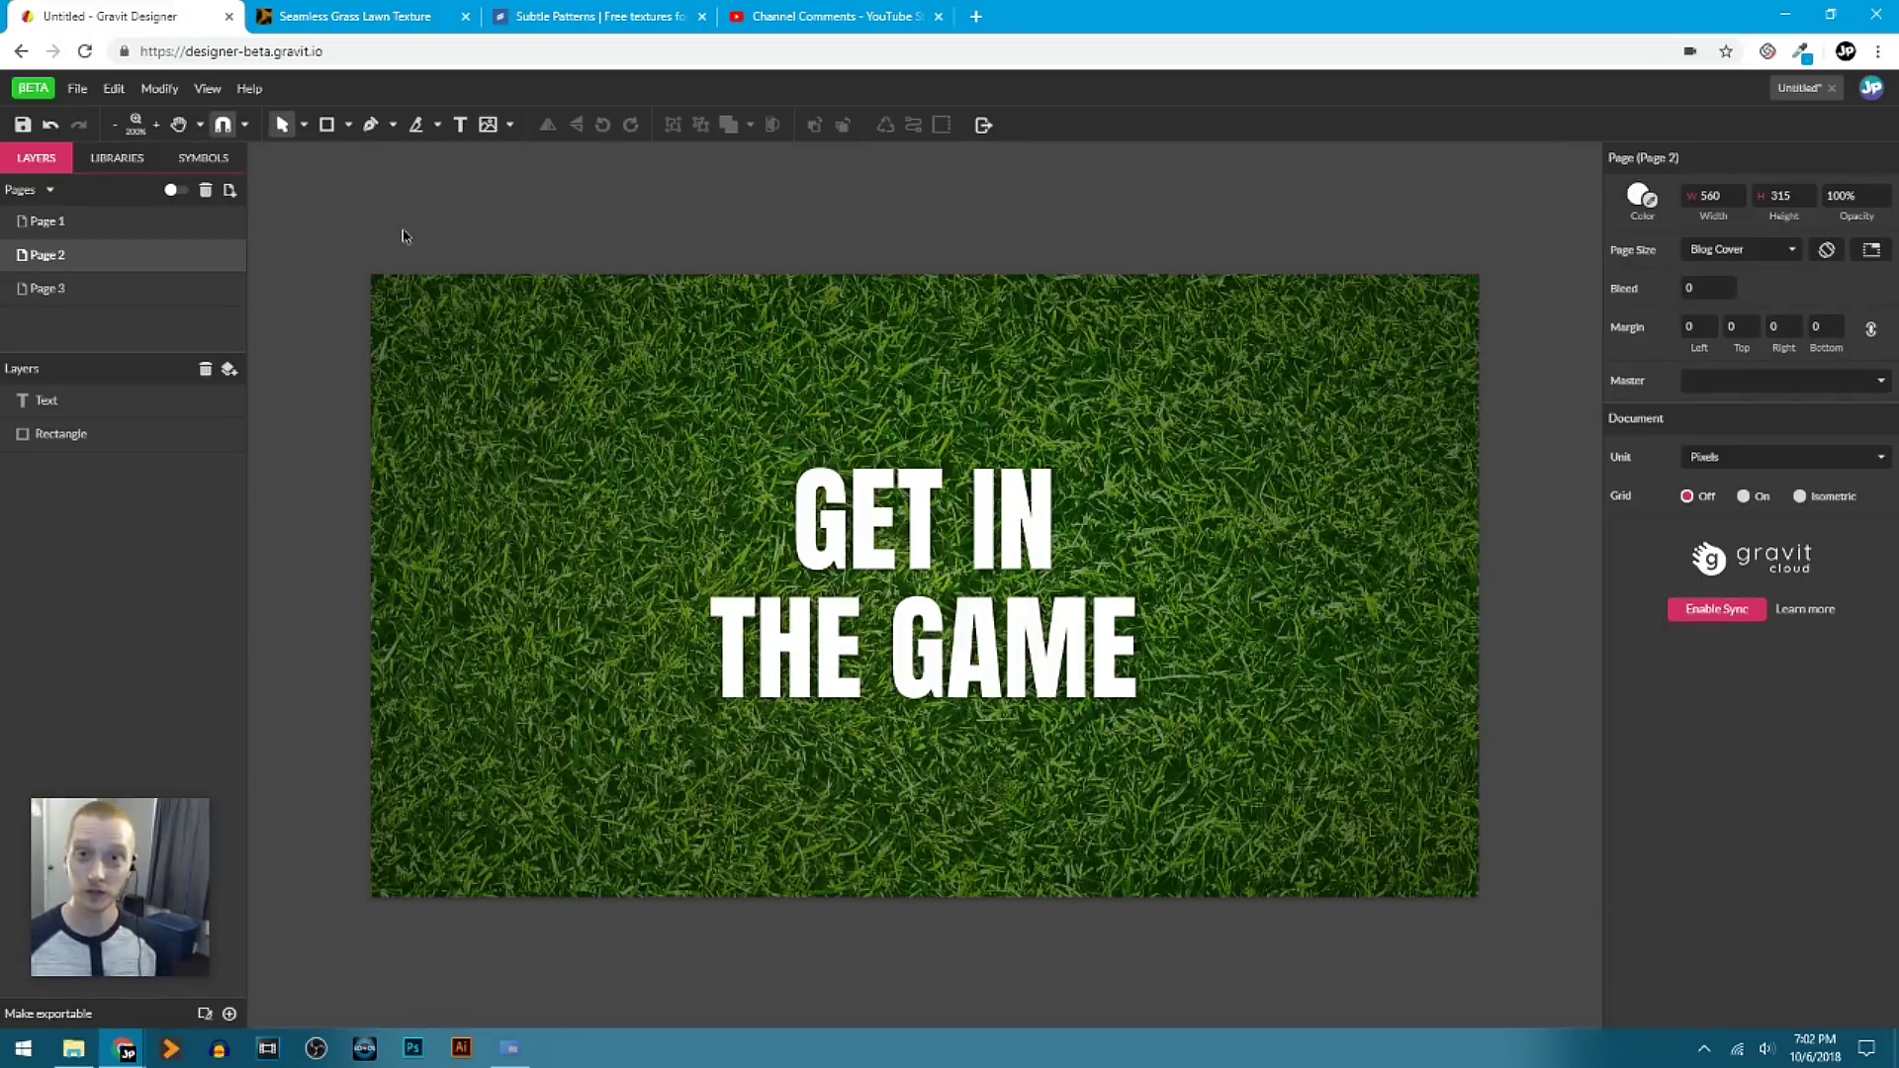